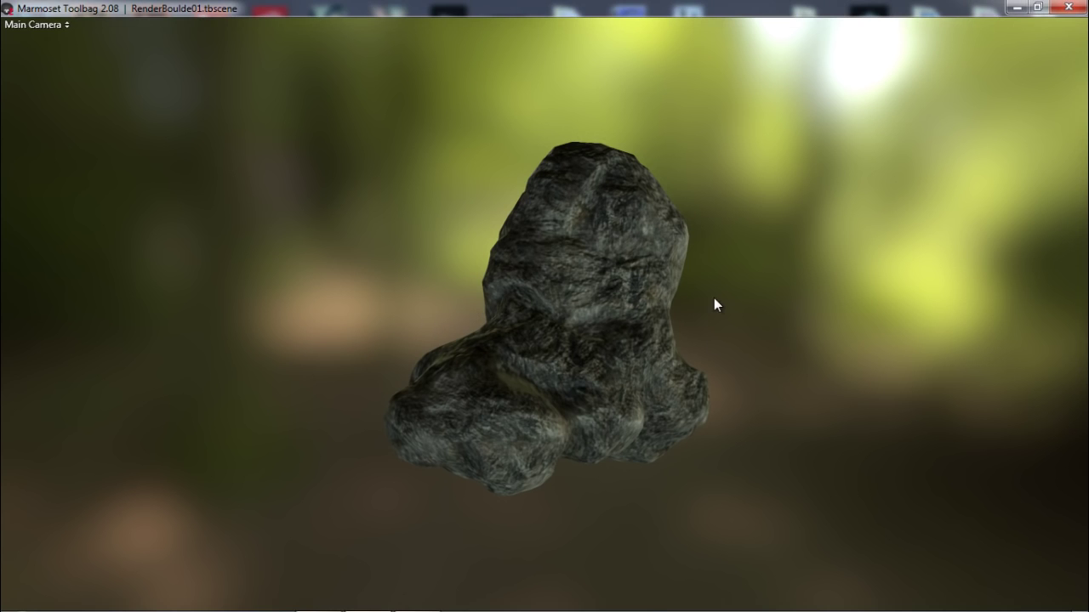
# - Orbit the textured boulder, then select it to show its wireframe: 3,668 triangles, 7,336 vertices
pyautogui.press('Tab')
pyautogui.press('Tab')
pyautogui.moveTo(686, 300)
pyautogui.mouseDown()
pyautogui.moveTo(338, 291)
pyautogui.moveTo(568, 272)
pyautogui.mouseUp()
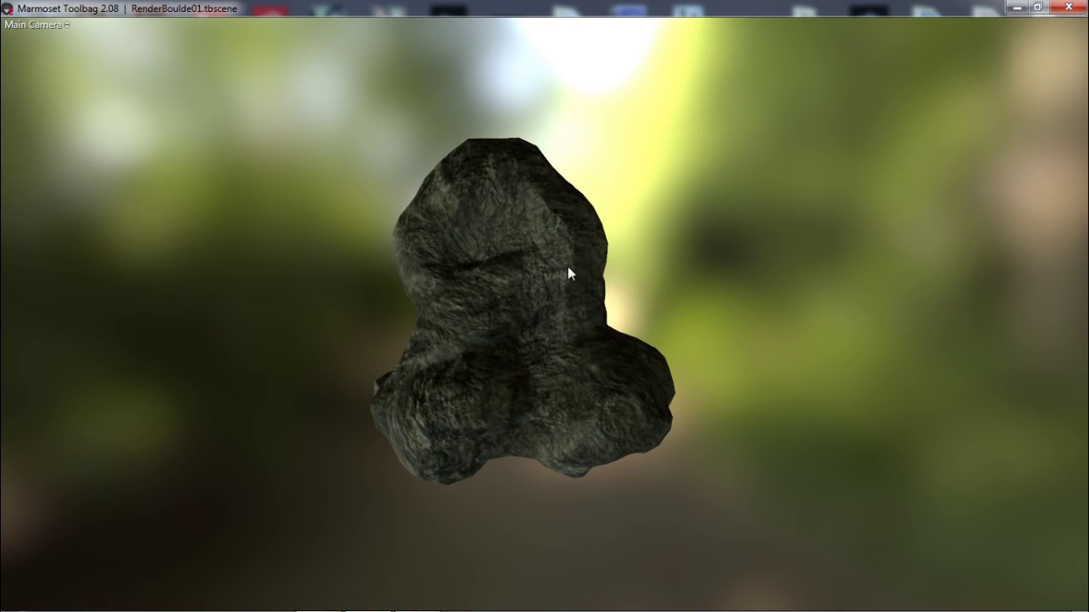
pyautogui.moveTo(708, 269); pyautogui.dragTo(445, 271)
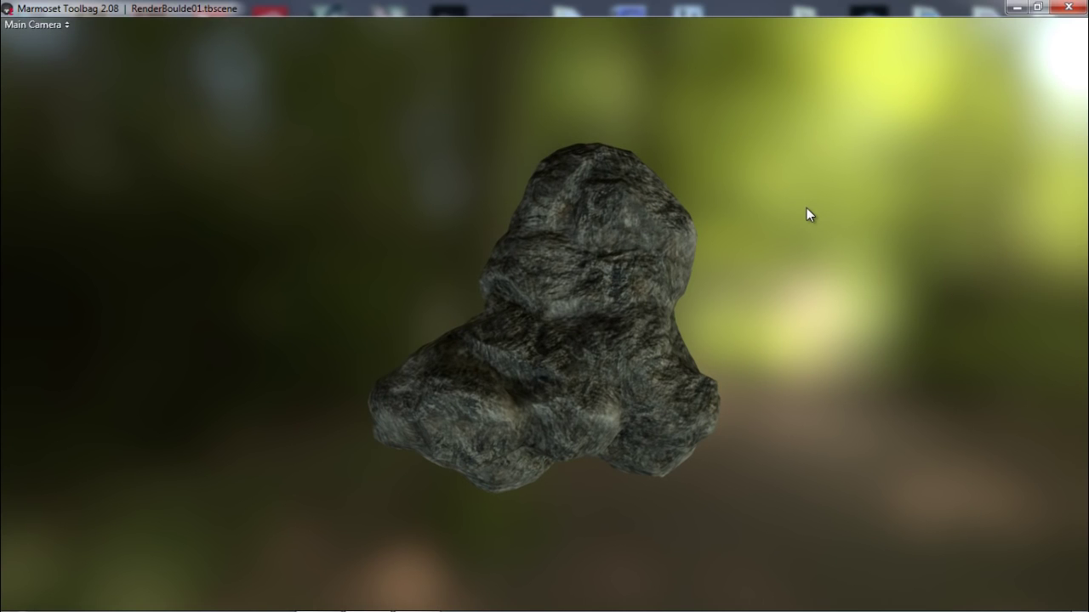
pyautogui.click(600, 294)
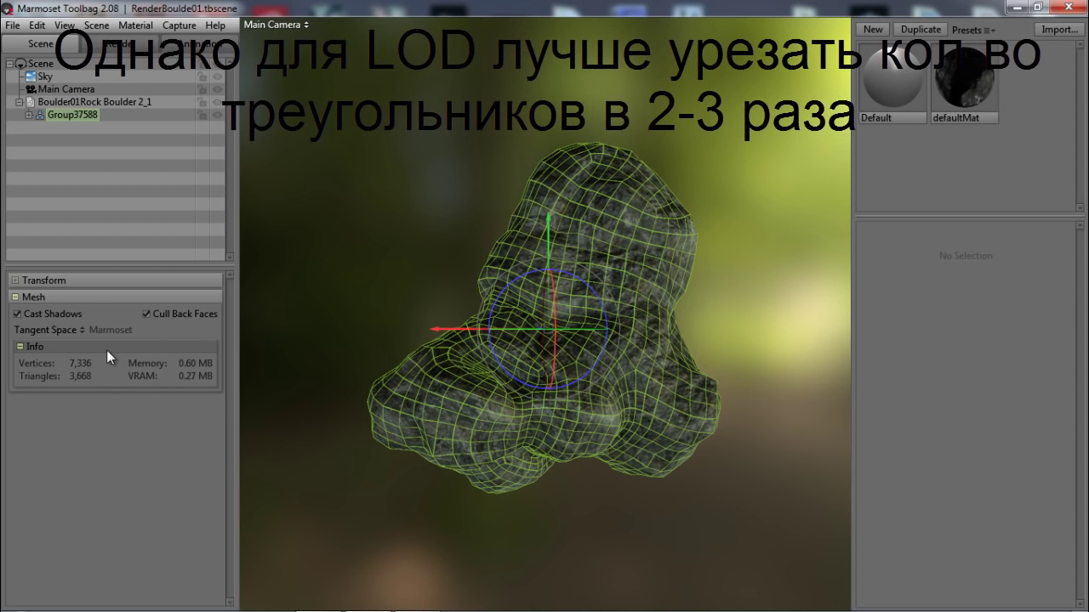
# - Orbit the wireframed boulder full-window, then hide the wireframe and bring back the turntable settings
pyautogui.press('Tab')
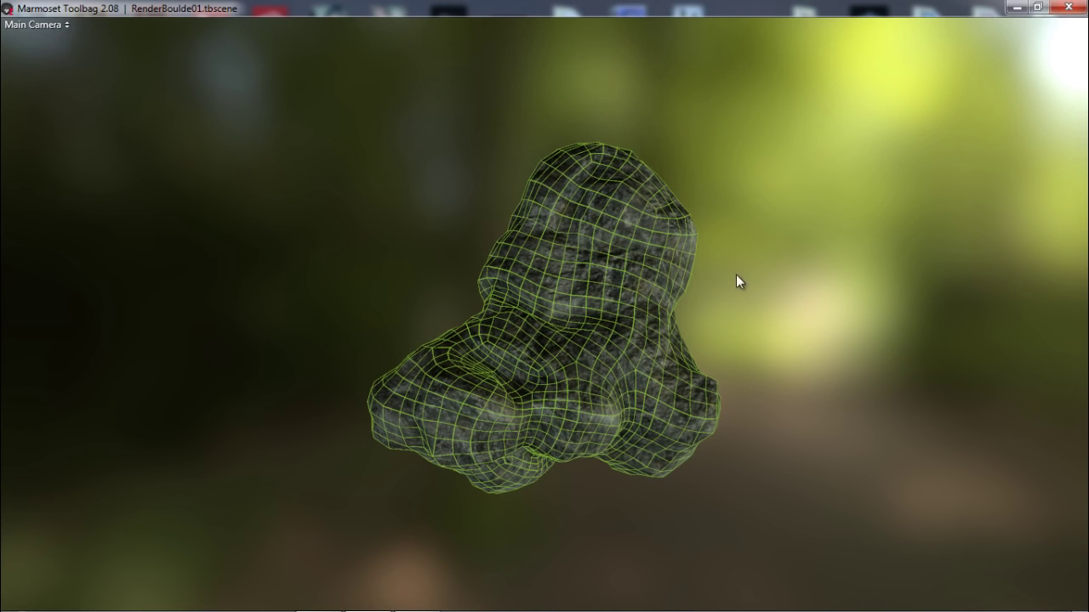
pyautogui.moveTo(677, 277)
pyautogui.mouseDown()
pyautogui.moveTo(578, 272)
pyautogui.moveTo(195, 301)
pyautogui.moveTo(275, 308)
pyautogui.mouseUp()
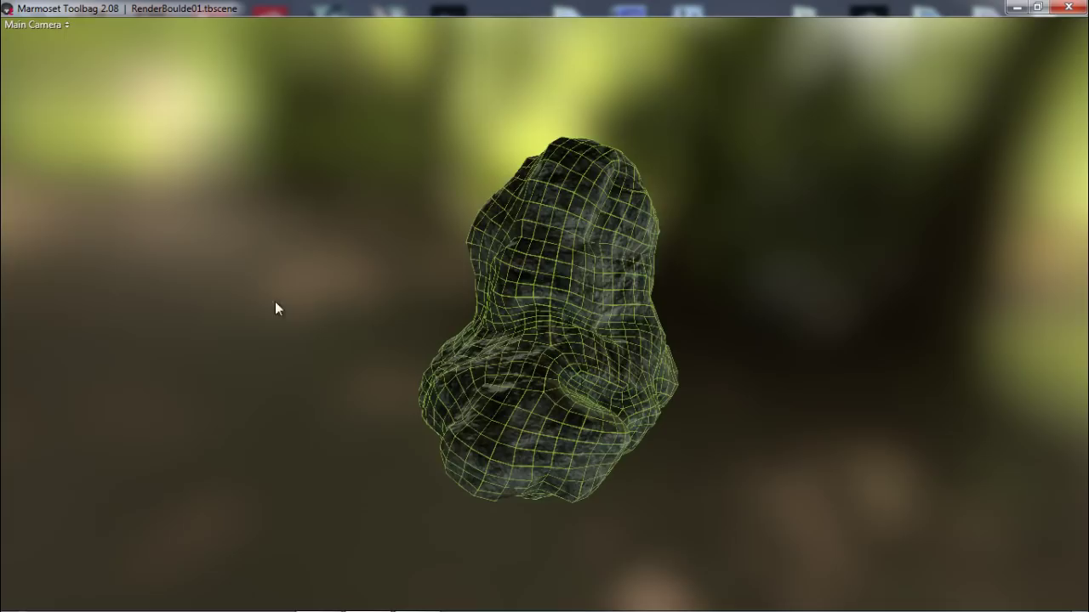
pyautogui.press('w')
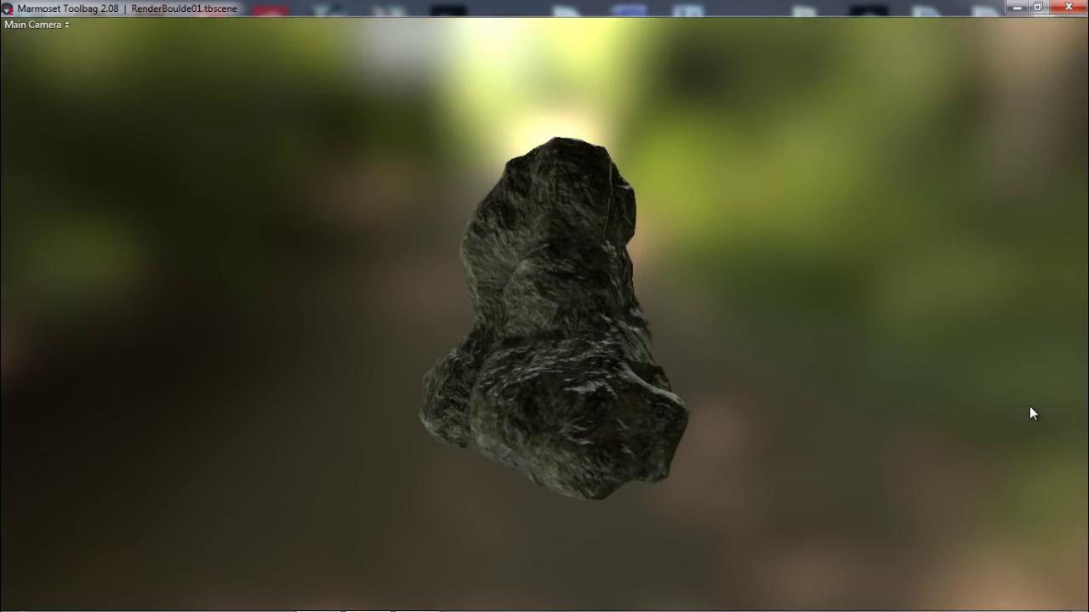
pyautogui.press('Tab')
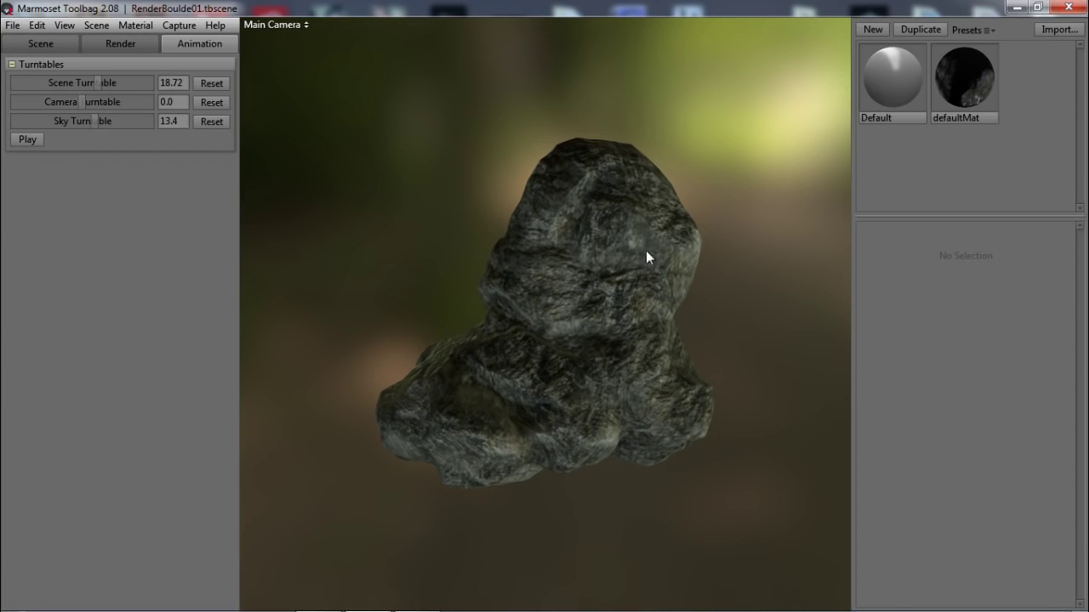
# - Review defaultMat's Displacement, Surface, Albedo, Reflectivity and Occlusion map settings
pyautogui.click(955, 74)
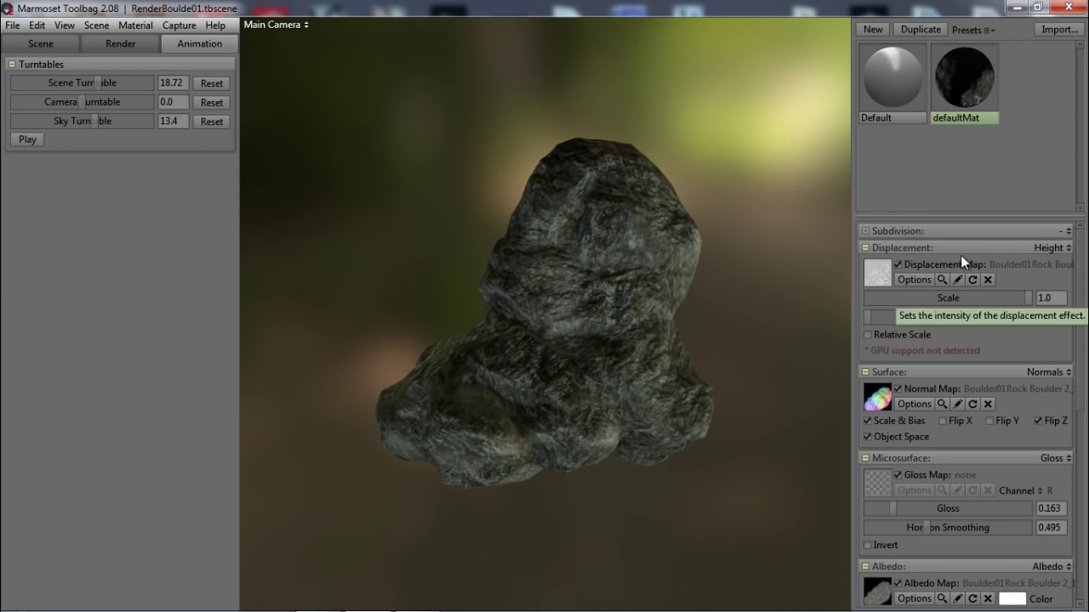
pyautogui.scroll(-1, 972, 466)
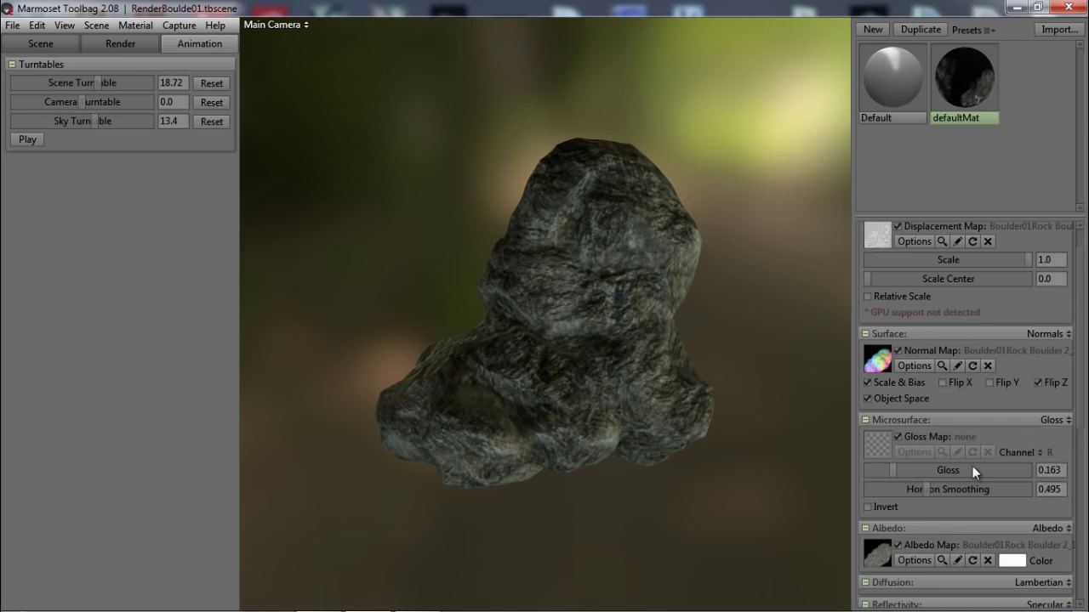
pyautogui.scroll(-1, 972, 466)
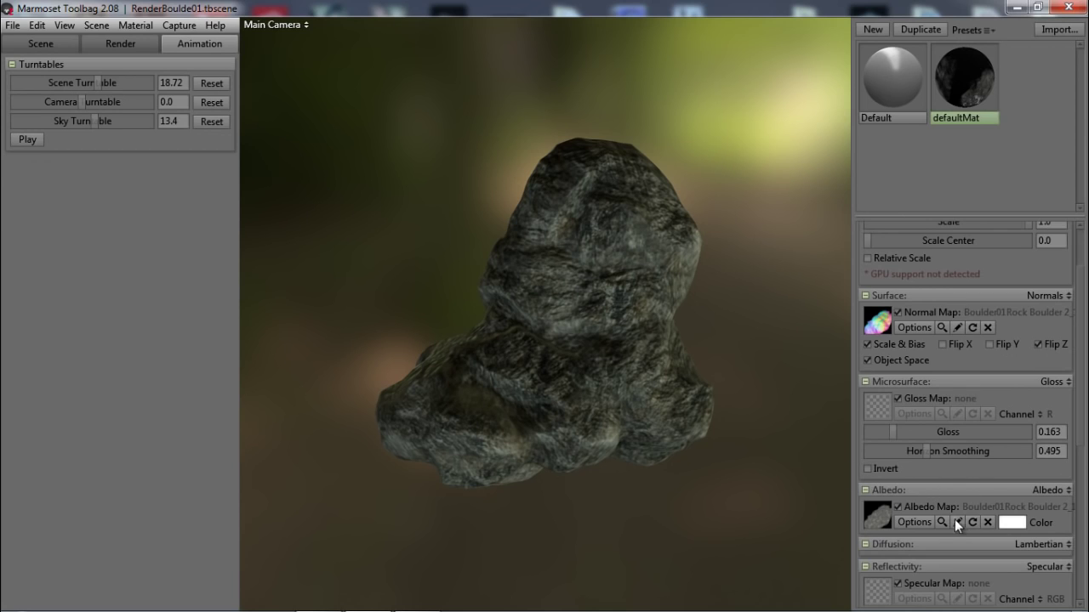
pyautogui.scroll(-3, 961, 502)
pyautogui.scroll(-3, 957, 468)
pyautogui.scroll(-2, 935, 467)
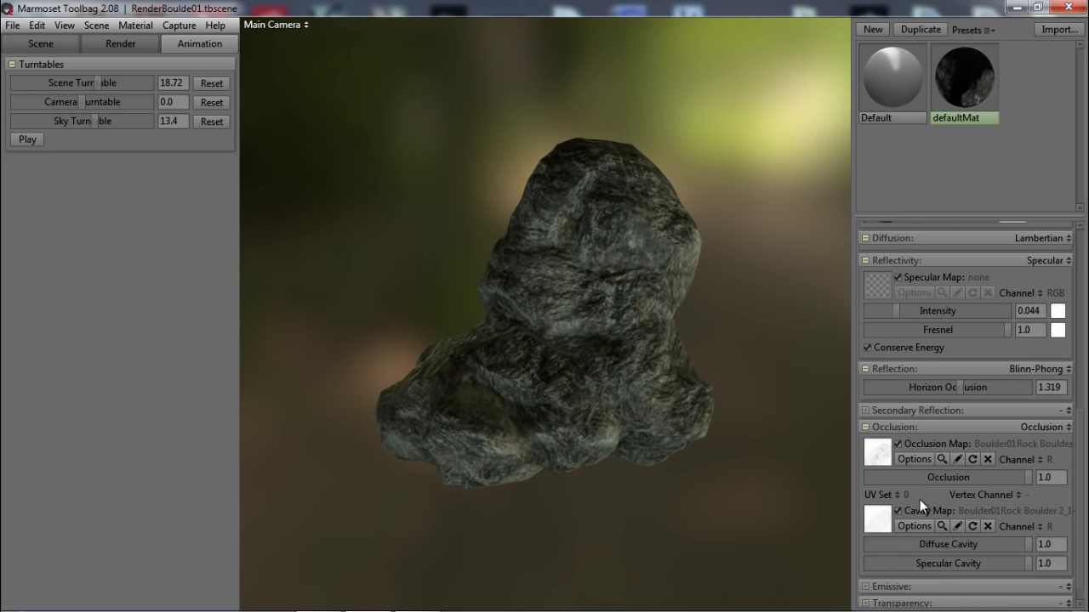
pyautogui.scroll(-1, 918, 493)
pyautogui.scroll(3, 948, 434)
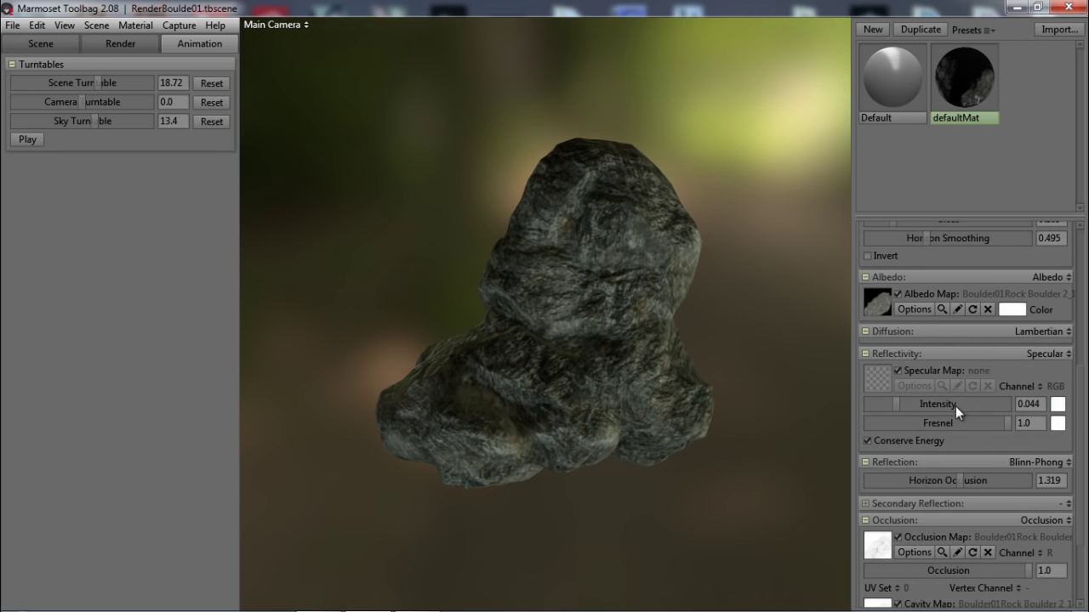
pyautogui.scroll(2, 947, 438)
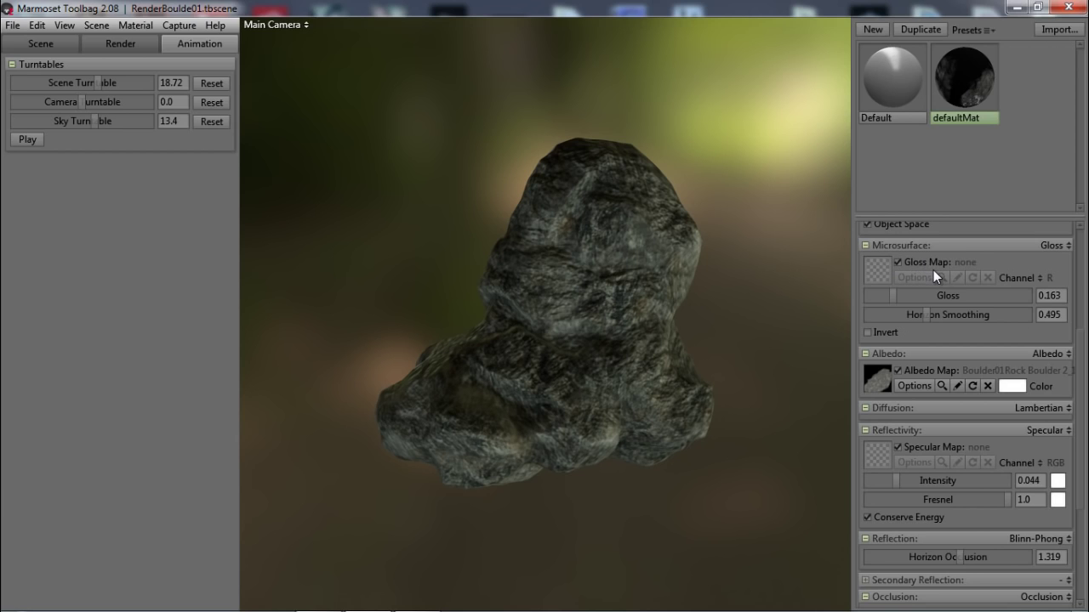
pyautogui.scroll(-5, 974, 255)
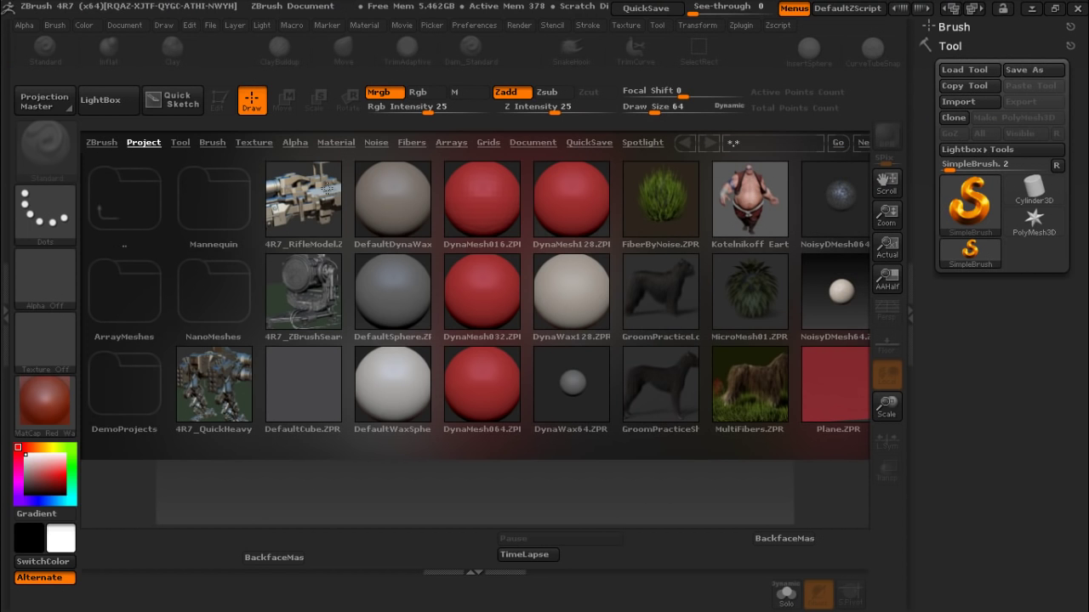
# - Draw a Sphere3D in Edit mode and convert it to PolyMesh3D PM3D_Sphere3D_1 with 8,193 points
pyautogui.click(109, 100)
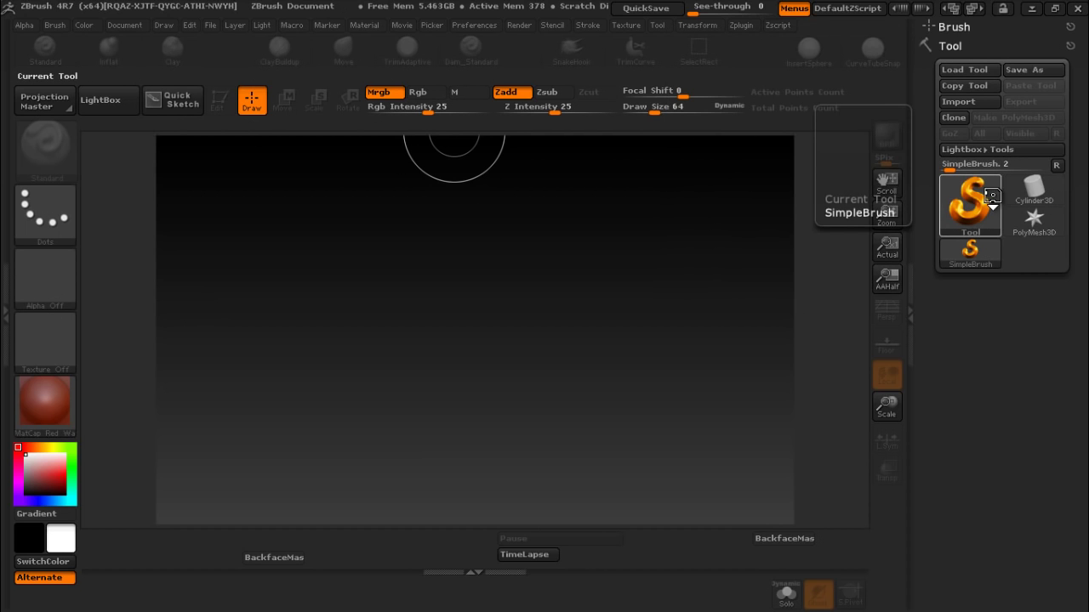
pyautogui.click(991, 198)
pyautogui.click(327, 254)
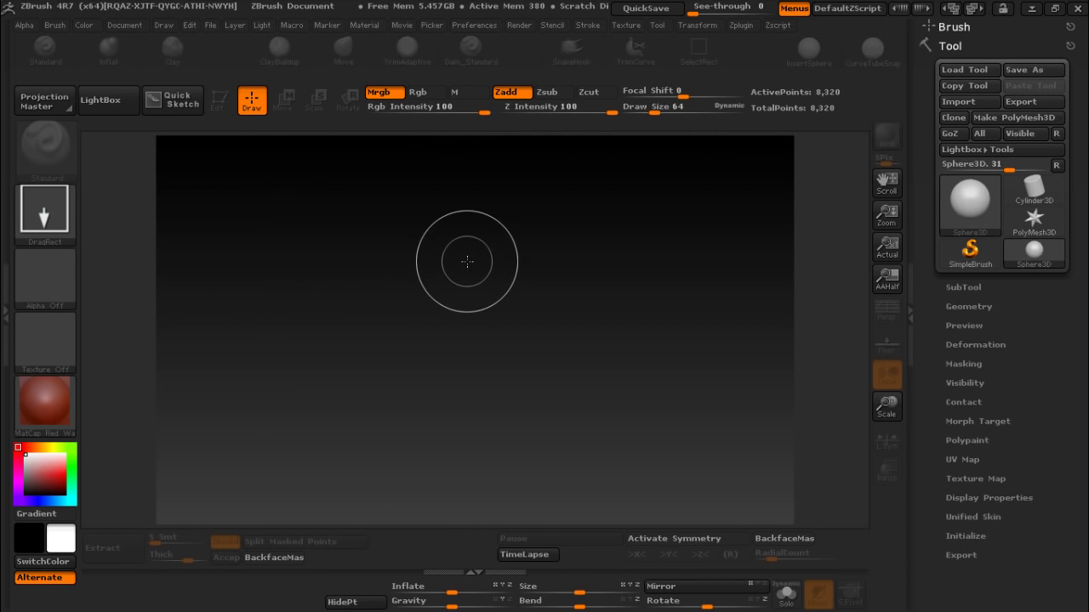
pyautogui.moveTo(466, 304); pyautogui.dragTo(467, 476)
pyautogui.press('t')
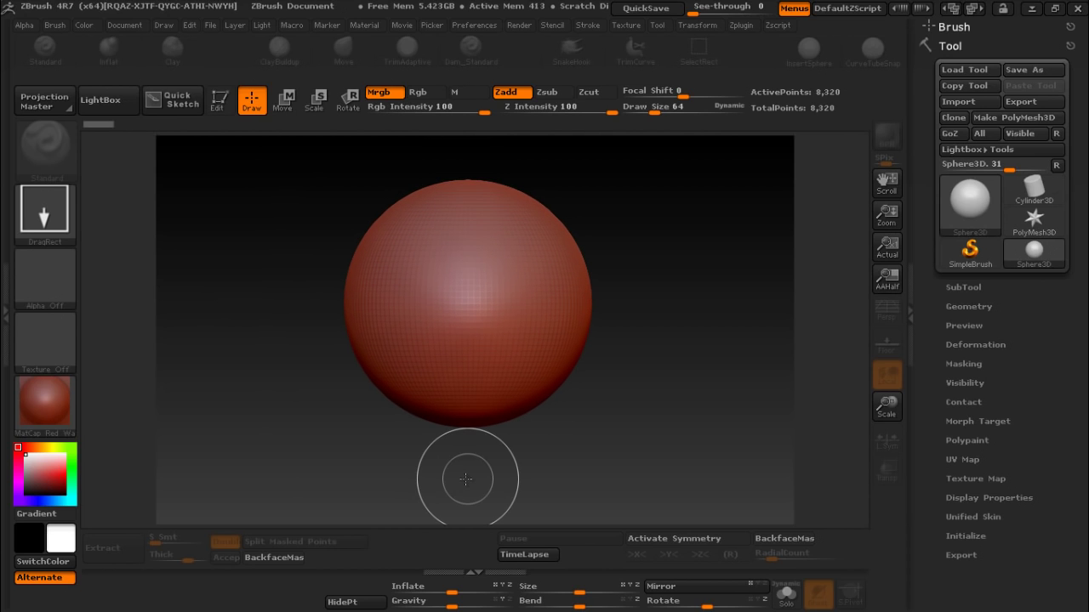
pyautogui.click(221, 100)
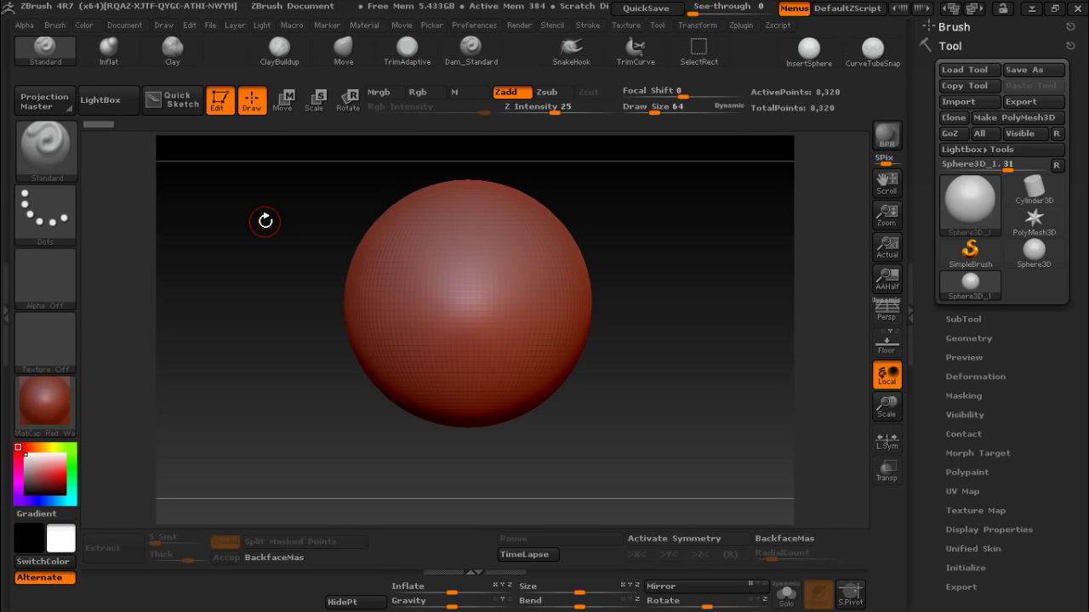
pyautogui.click(1001, 119)
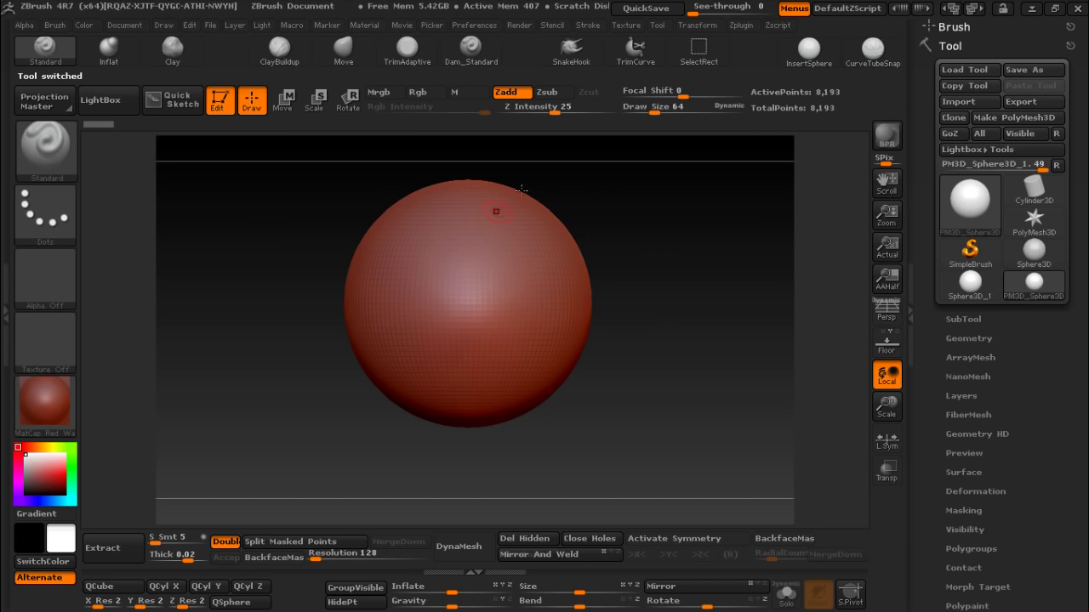
# - DynaMesh the sphere at resolution 128, giving 43,512 points
pyautogui.click(557, 106)
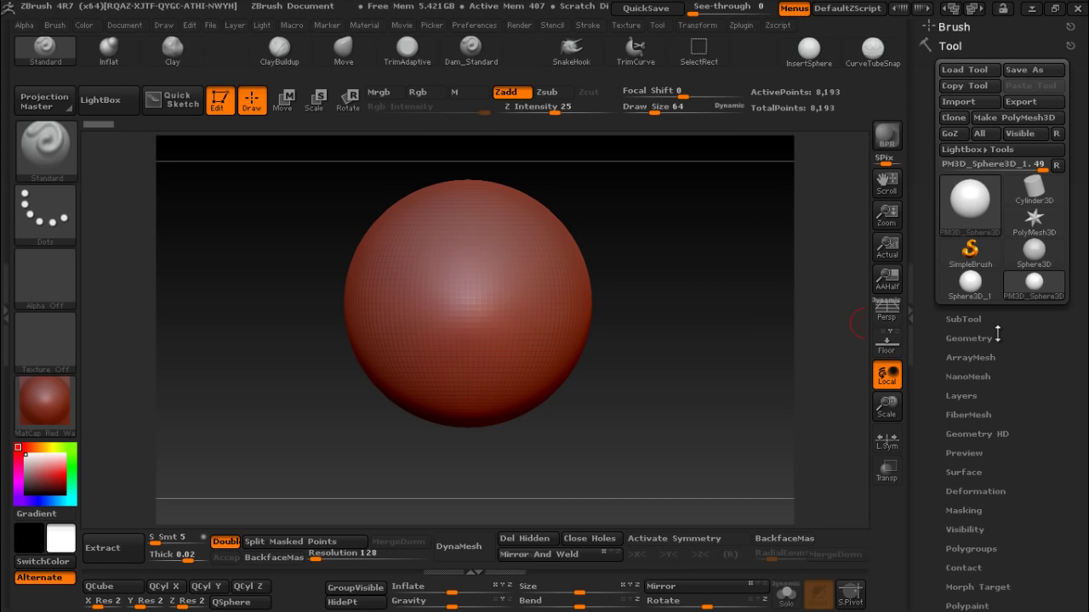
pyautogui.click(963, 338)
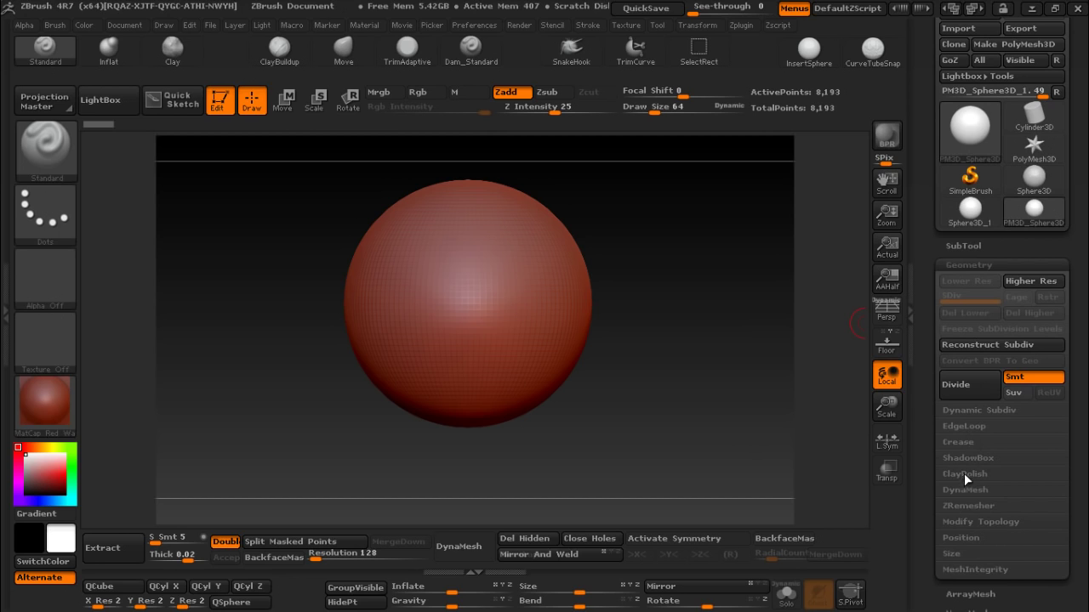
pyautogui.click(973, 490)
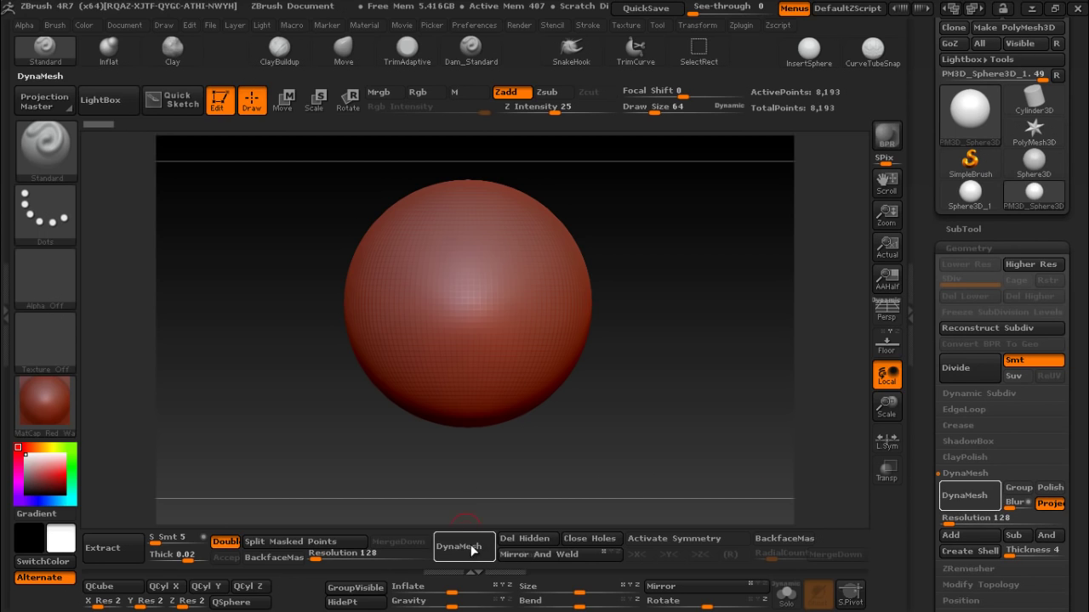
pyautogui.click(959, 502)
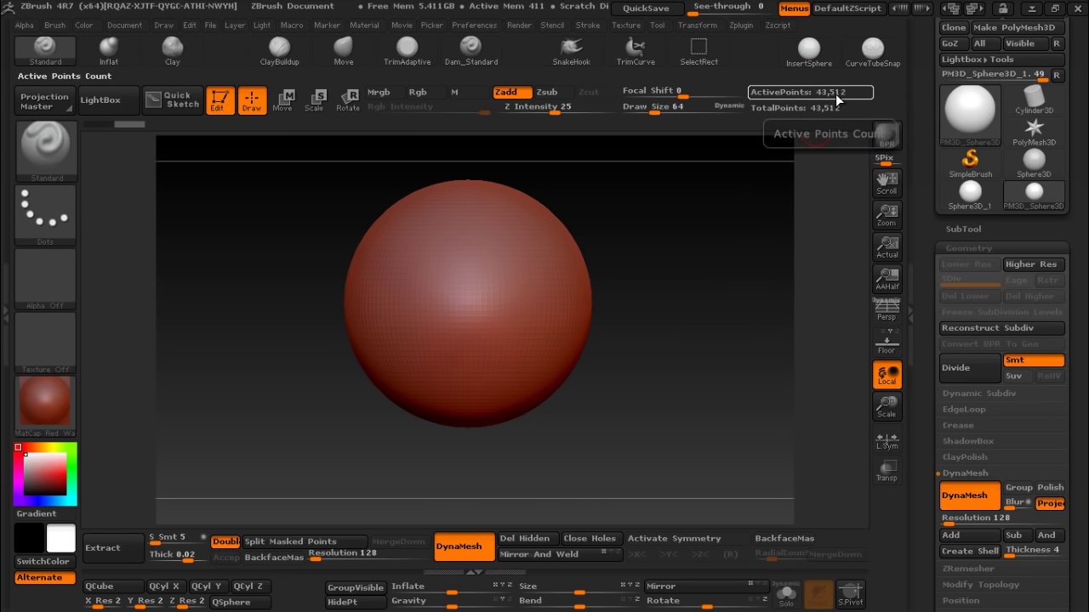
pyautogui.press('shift')
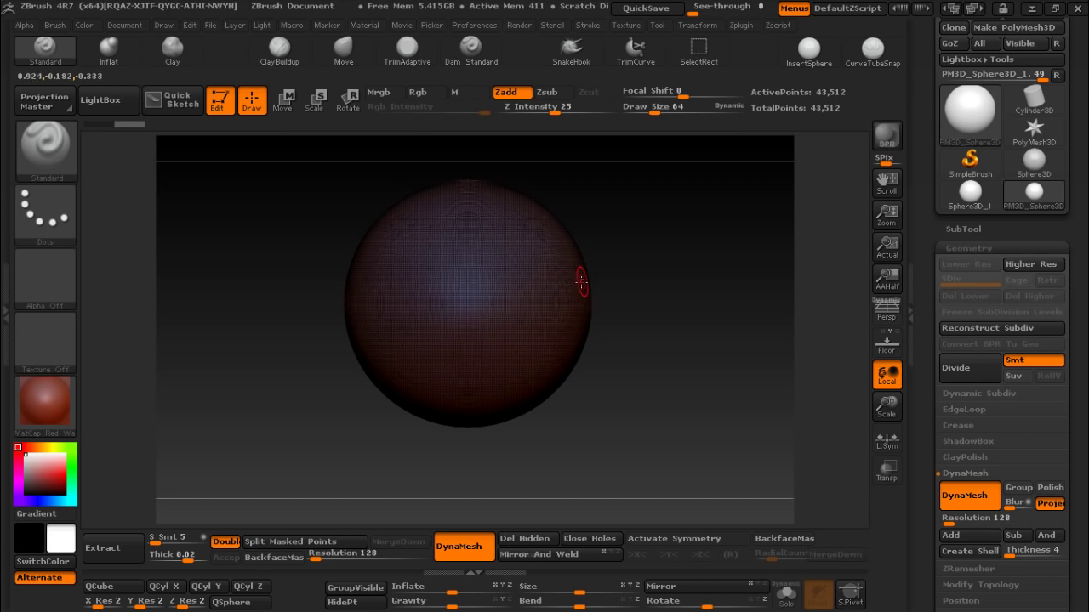
# - Apply the MatCap White Cavity material and zoom out so the sphere sits smaller in view
pyautogui.click(68, 403)
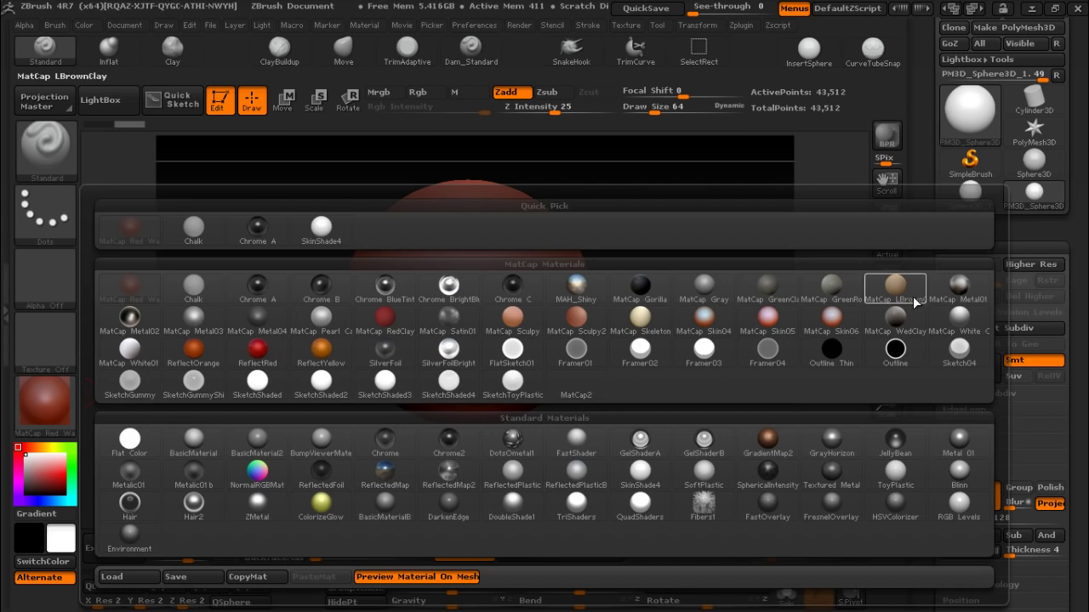
pyautogui.click(961, 321)
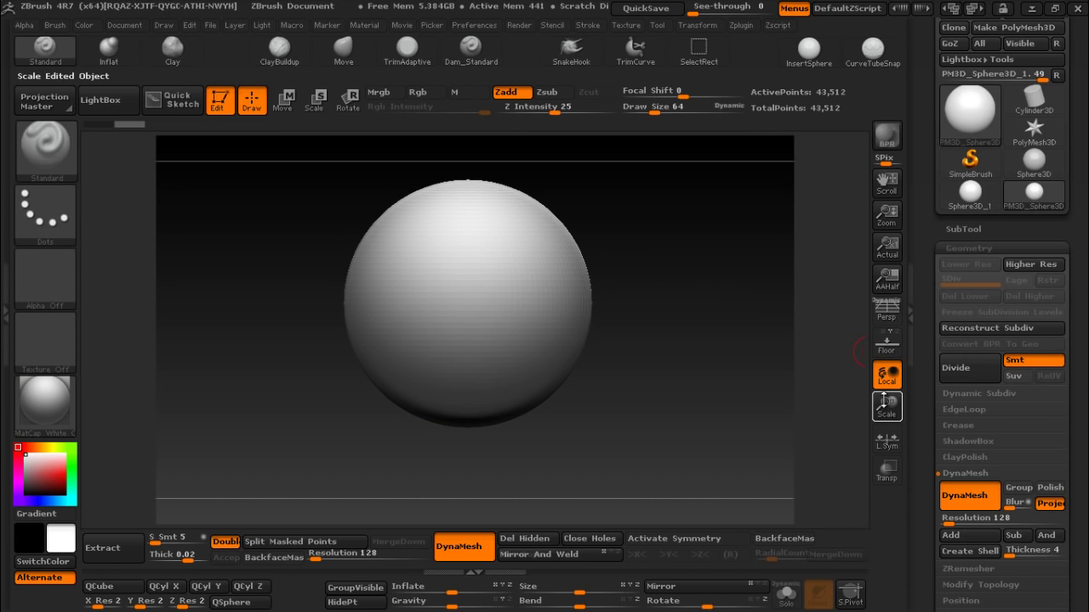
pyautogui.moveTo(886, 404); pyautogui.dragTo(892, 357)
pyautogui.keyDown('alt'); pyautogui.moveTo(603, 333); pyautogui.dragTo(664, 352); pyautogui.keyUp('alt')
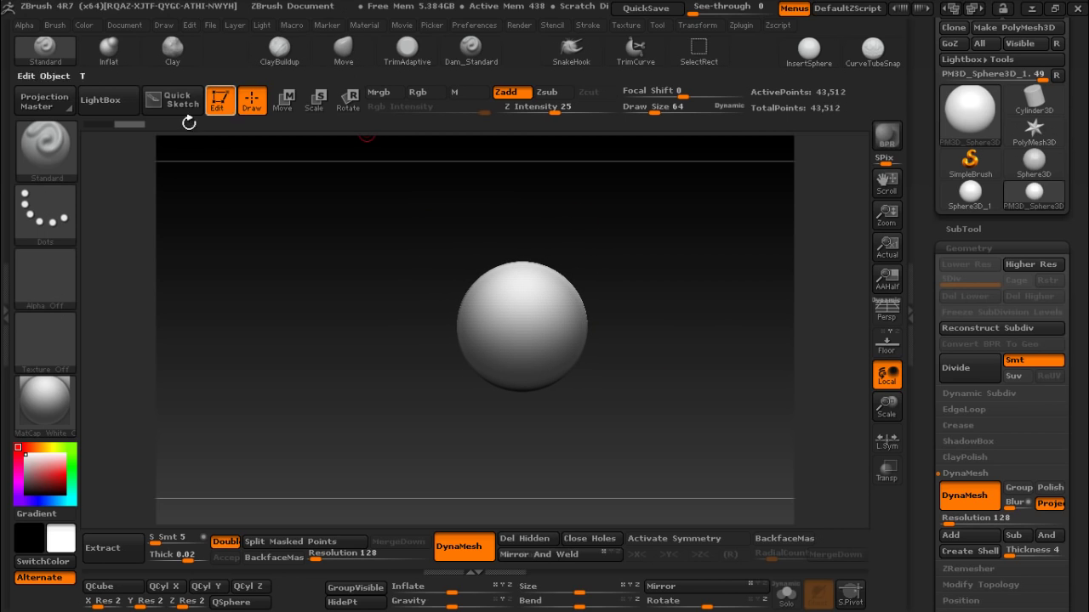
pyautogui.click(52, 149)
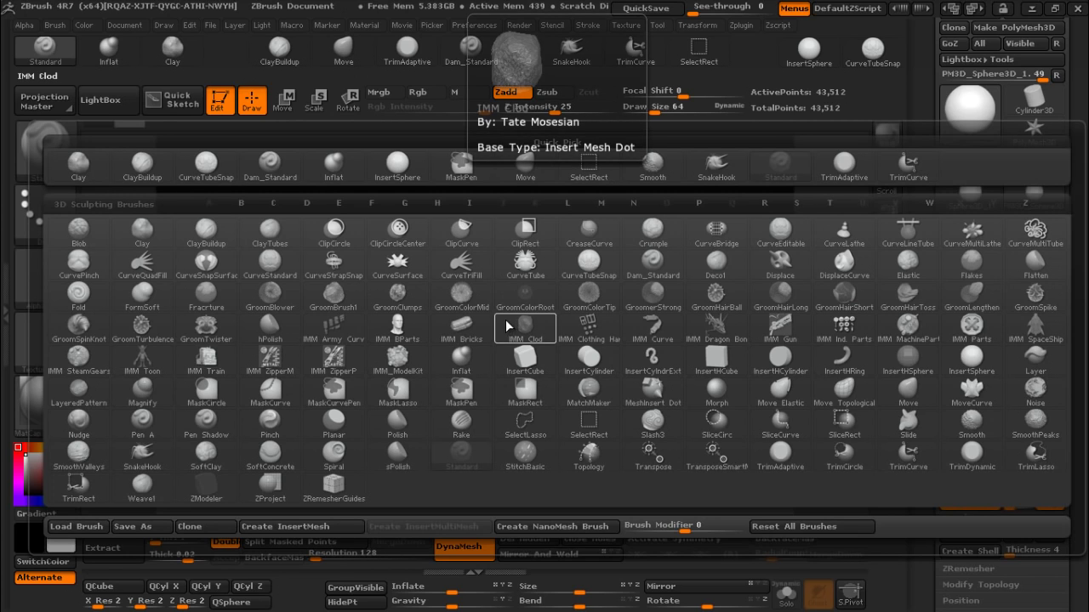
# - Filter the brush palette by M and make Move the active sculpting brush
pyautogui.press('m')
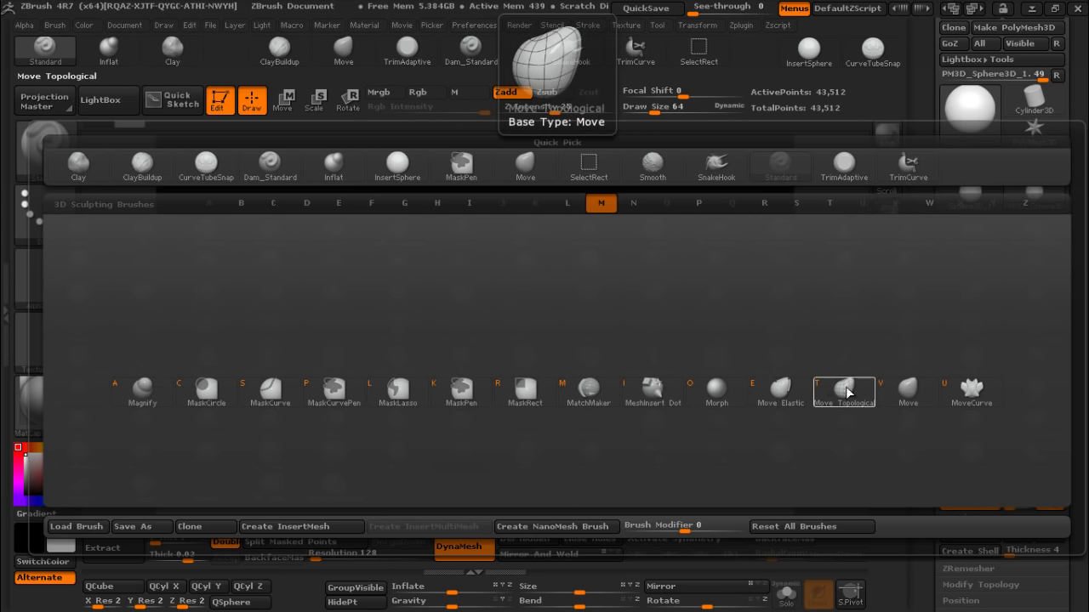
pyautogui.click(905, 389)
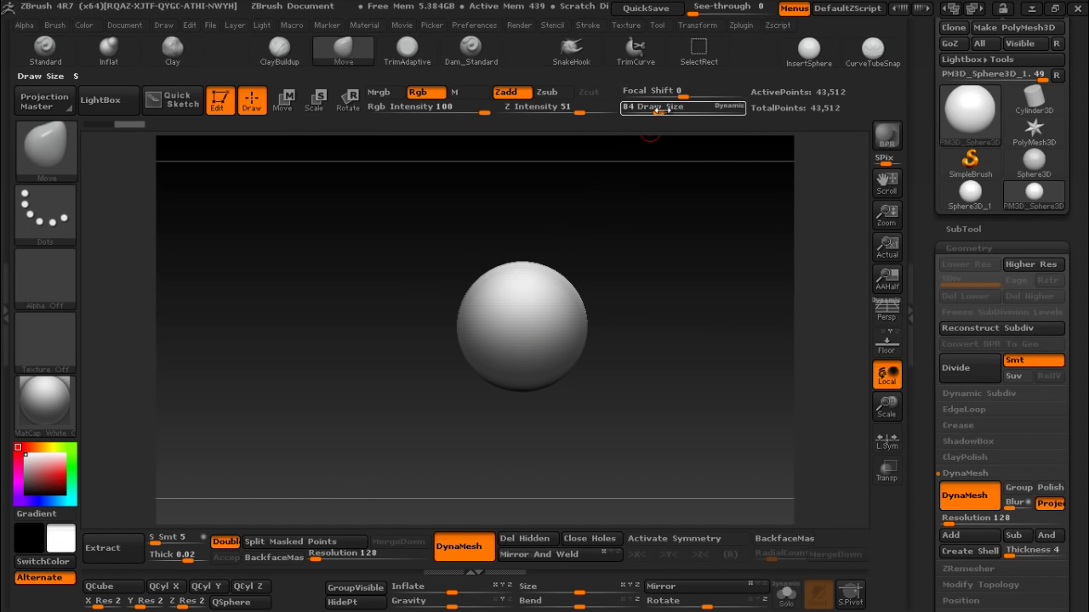
# - Raise the Move brush draw size to 759 and pull the sphere into a lumpy, right-leaning shape
pyautogui.moveTo(656, 110); pyautogui.dragTo(705, 111)
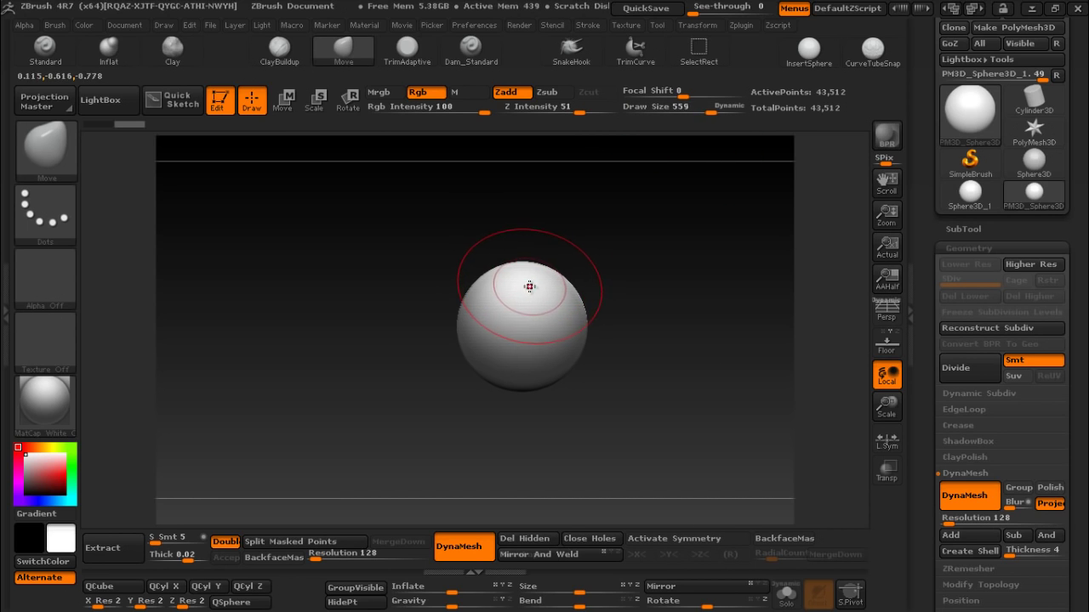
pyautogui.moveTo(564, 261)
pyautogui.mouseDown()
pyautogui.moveTo(498, 308)
pyautogui.moveTo(519, 221)
pyautogui.mouseUp()
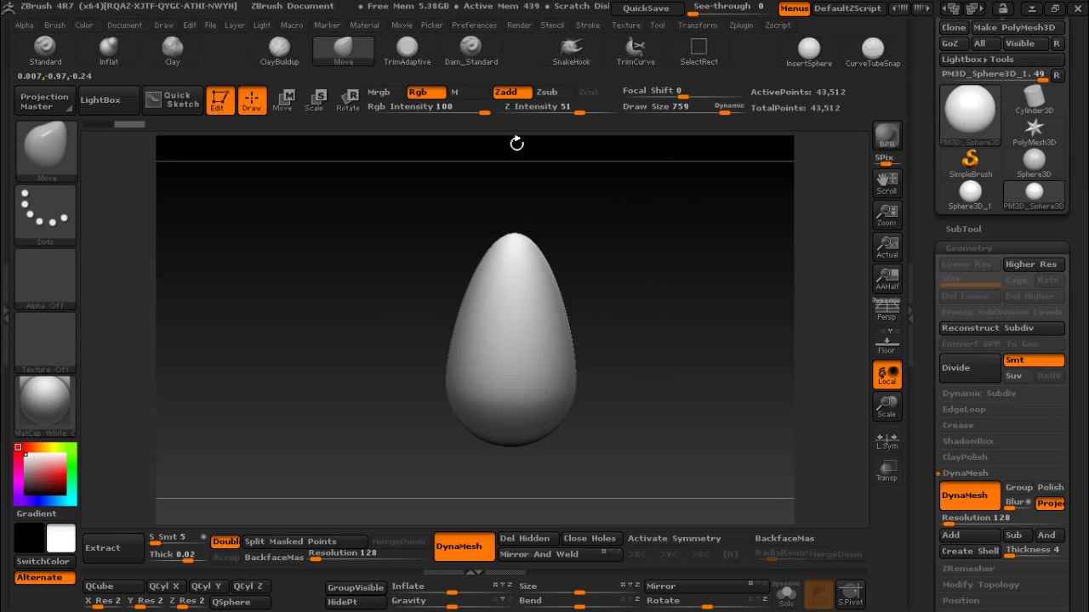
pyautogui.moveTo(558, 309); pyautogui.dragTo(606, 357)
pyautogui.moveTo(477, 357); pyautogui.dragTo(425, 400)
pyautogui.moveTo(474, 267); pyautogui.dragTo(587, 175)
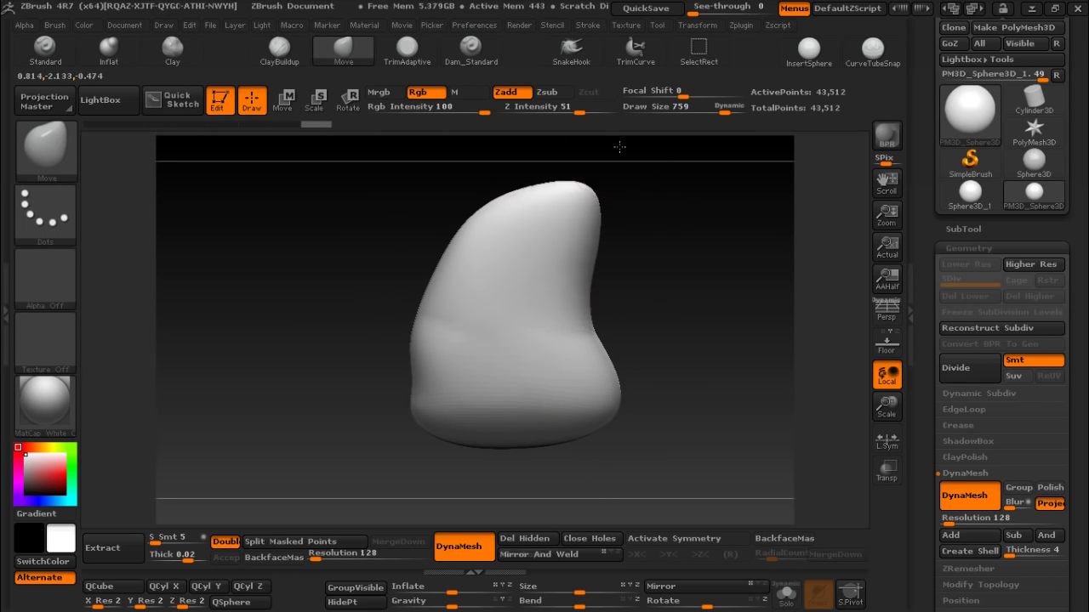
pyautogui.moveTo(596, 340); pyautogui.dragTo(634, 400)
# - Orbit the model to inspect the lumpy shape from several sides
pyautogui.moveTo(423, 451)
pyautogui.mouseDown()
pyautogui.moveTo(473, 464)
pyautogui.moveTo(683, 332)
pyautogui.moveTo(649, 314)
pyautogui.moveTo(486, 360)
pyautogui.moveTo(414, 336)
pyautogui.mouseUp()
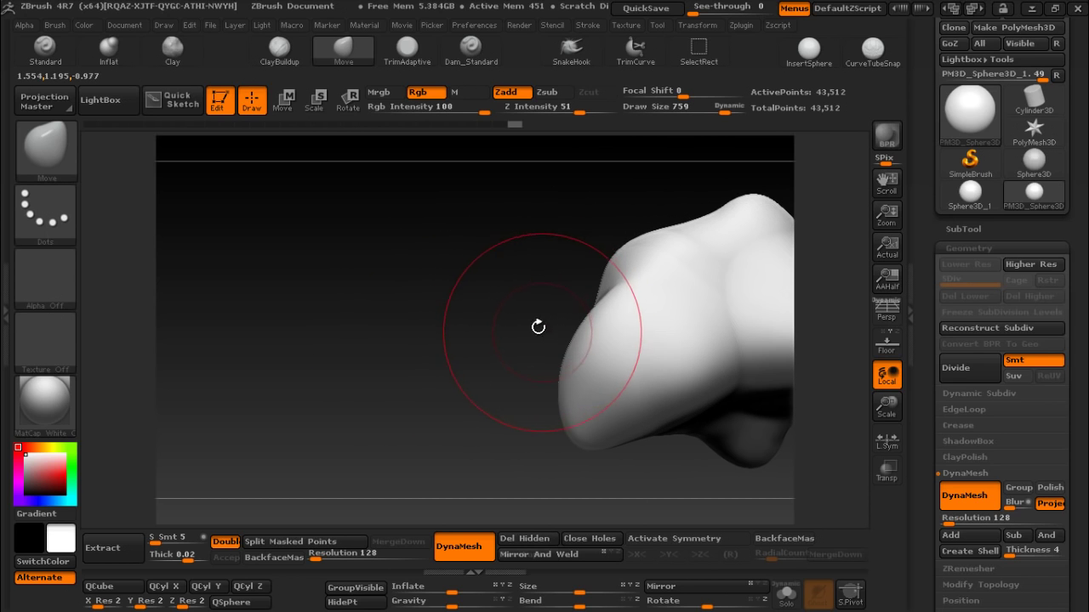
pyautogui.moveTo(539, 324)
pyautogui.mouseDown()
pyautogui.moveTo(563, 353)
pyautogui.moveTo(673, 340)
pyautogui.mouseUp()
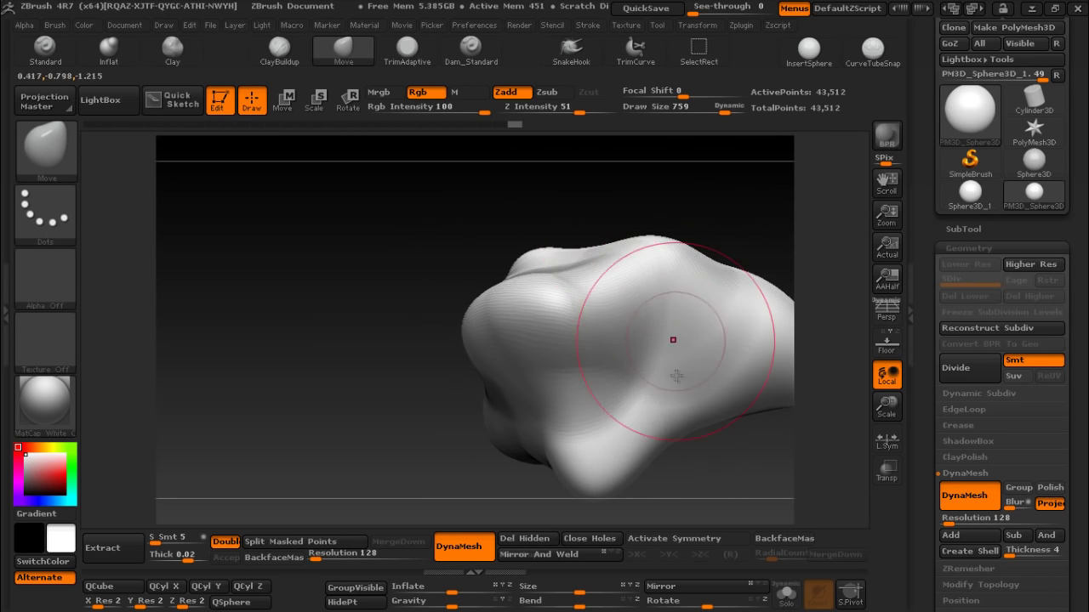
pyautogui.moveTo(714, 452)
pyautogui.mouseDown()
pyautogui.moveTo(591, 405)
pyautogui.moveTo(518, 268)
pyautogui.moveTo(457, 244)
pyautogui.moveTo(632, 253)
pyautogui.moveTo(459, 319)
pyautogui.moveTo(451, 278)
pyautogui.mouseUp()
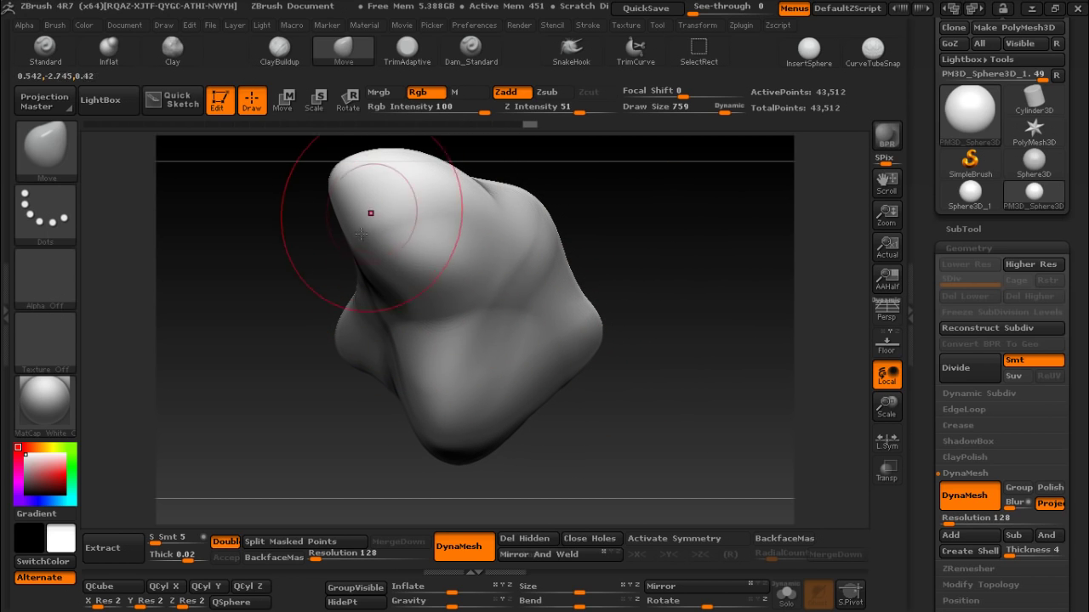
pyautogui.moveTo(361, 233)
pyautogui.mouseDown()
pyautogui.moveTo(622, 332)
pyautogui.moveTo(413, 234)
pyautogui.mouseUp()
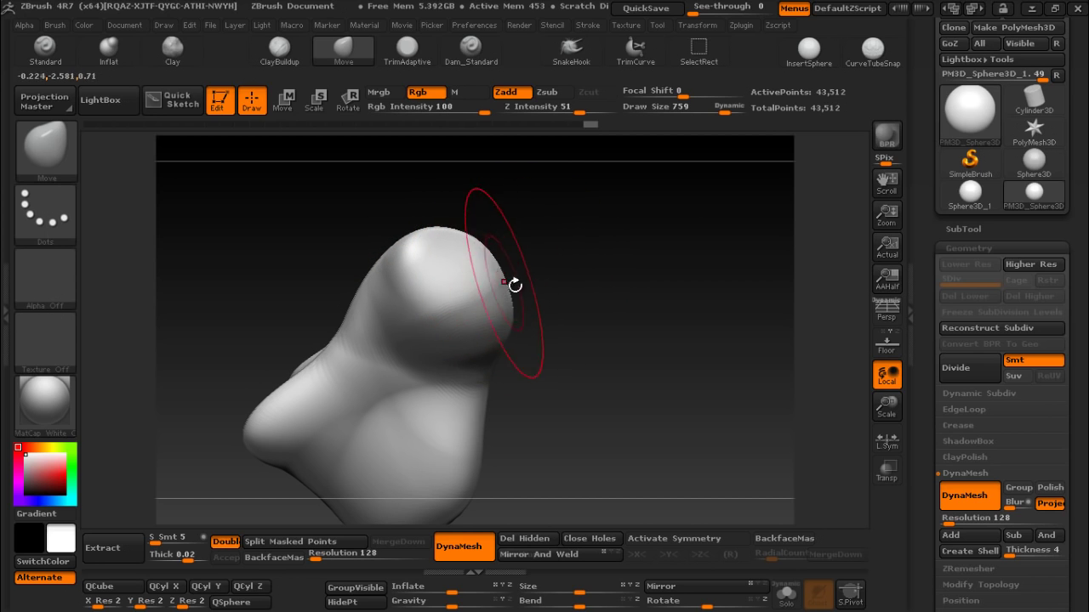
pyautogui.moveTo(559, 329); pyautogui.dragTo(569, 315)
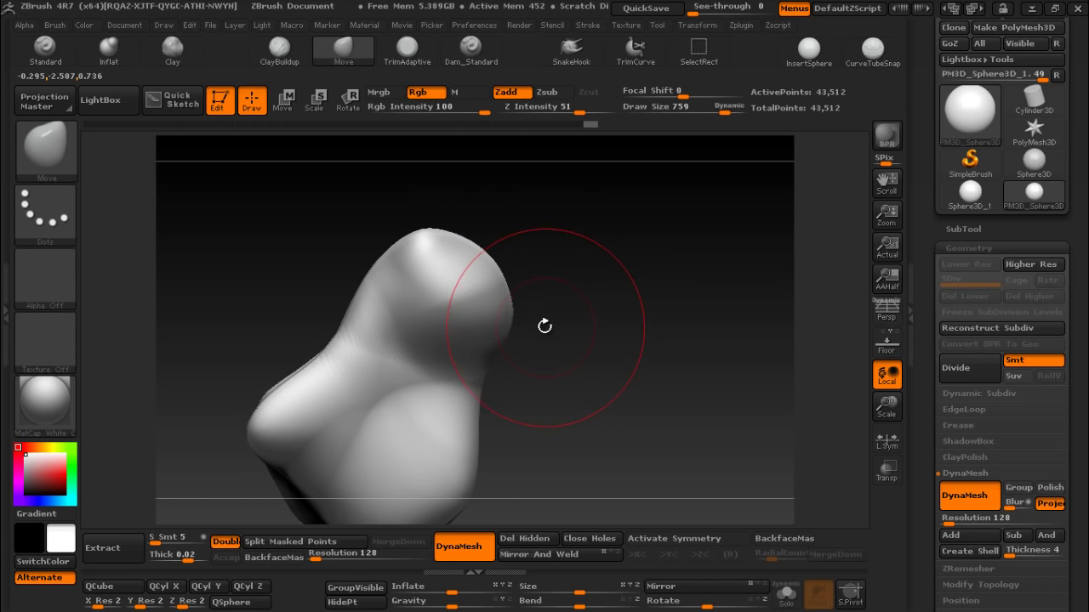
pyautogui.moveTo(635, 348)
pyautogui.mouseDown()
pyautogui.moveTo(692, 321)
pyautogui.moveTo(535, 316)
pyautogui.moveTo(374, 271)
pyautogui.moveTo(308, 361)
pyautogui.moveTo(358, 235)
pyautogui.mouseUp()
pyautogui.moveTo(297, 340)
pyautogui.mouseDown()
pyautogui.moveTo(481, 285)
pyautogui.moveTo(340, 267)
pyautogui.moveTo(528, 324)
pyautogui.moveTo(552, 299)
pyautogui.mouseUp()
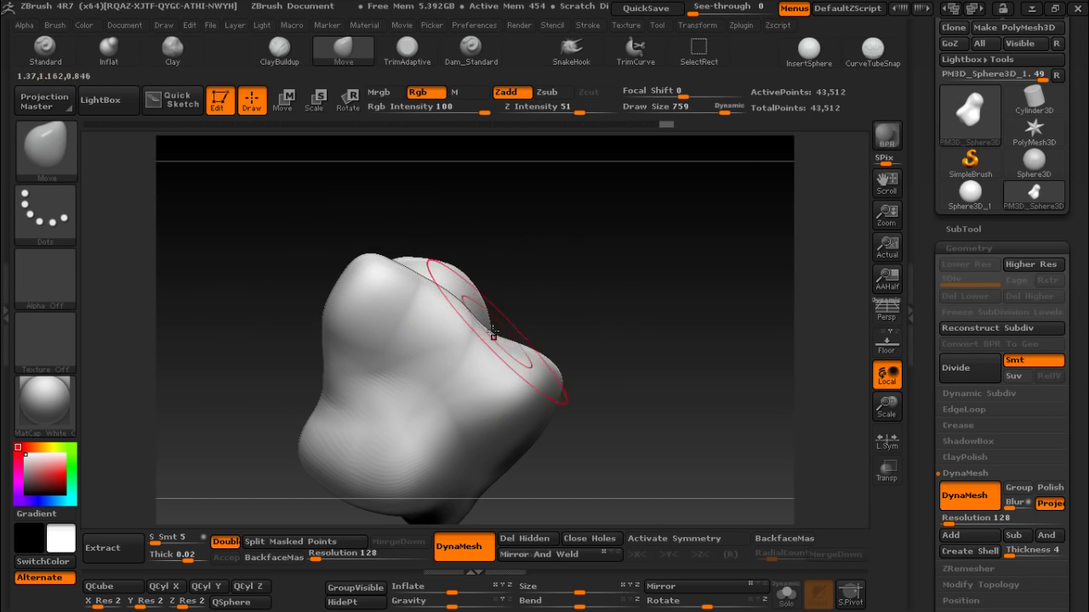
pyautogui.moveTo(604, 368)
pyautogui.mouseDown()
pyautogui.moveTo(505, 304)
pyautogui.moveTo(685, 363)
pyautogui.mouseUp()
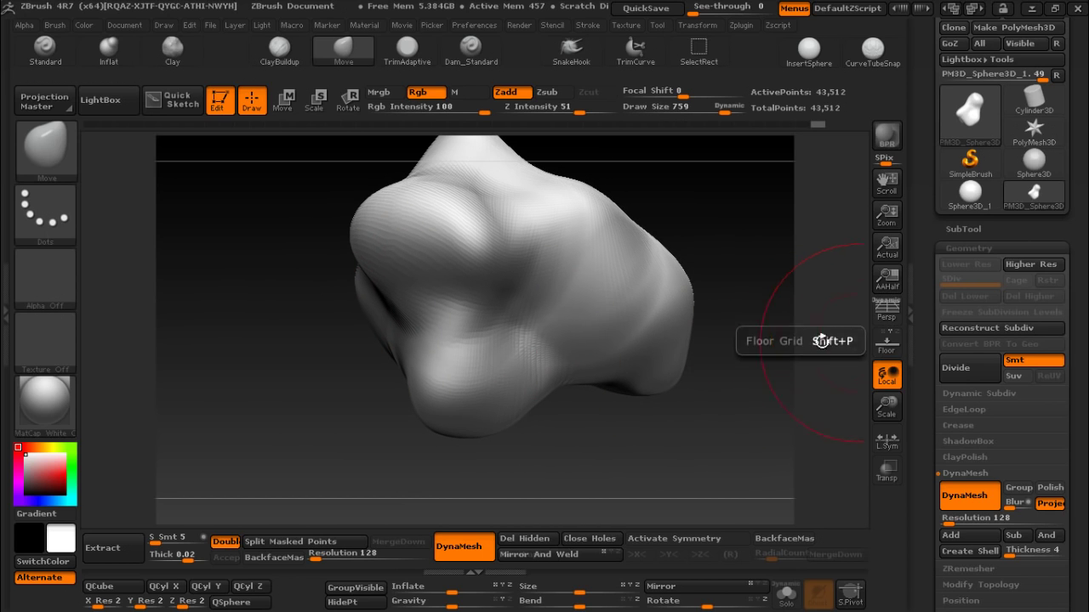
# - Turn on the floor grid and perspective, framing a front three-quarter view
pyautogui.click(881, 351)
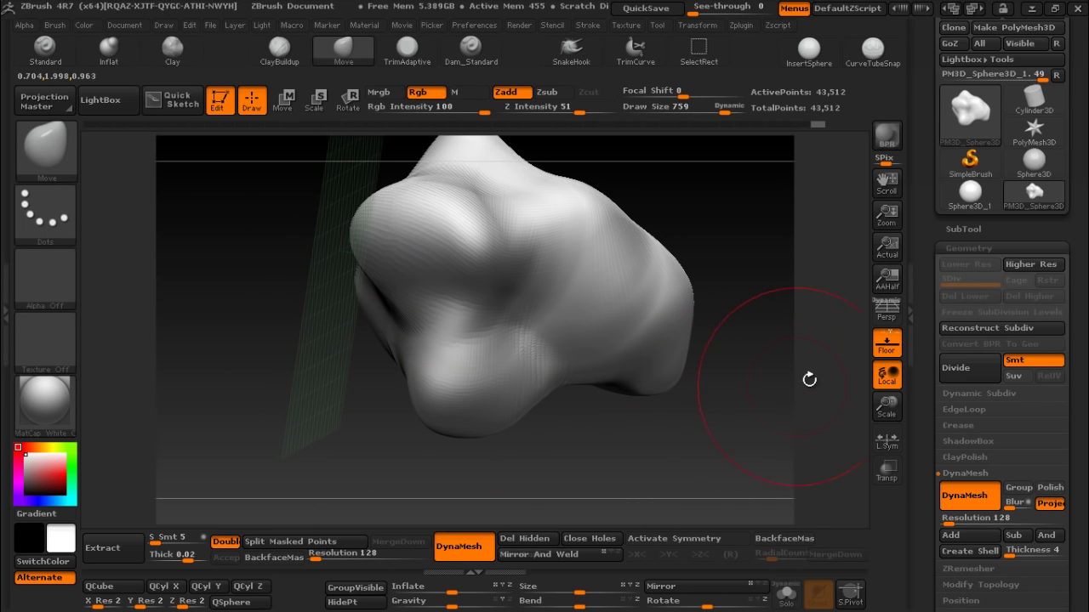
pyautogui.moveTo(768, 424)
pyautogui.mouseDown()
pyautogui.moveTo(705, 377)
pyautogui.moveTo(644, 155)
pyautogui.moveTo(632, 245)
pyautogui.moveTo(673, 120)
pyautogui.moveTo(668, 309)
pyautogui.moveTo(627, 291)
pyautogui.moveTo(675, 256)
pyautogui.moveTo(591, 289)
pyautogui.moveTo(619, 260)
pyautogui.moveTo(704, 259)
pyautogui.moveTo(740, 429)
pyautogui.moveTo(757, 448)
pyautogui.mouseUp()
pyautogui.moveTo(669, 340)
pyautogui.mouseDown()
pyautogui.moveTo(603, 336)
pyautogui.moveTo(570, 317)
pyautogui.moveTo(370, 331)
pyautogui.mouseUp()
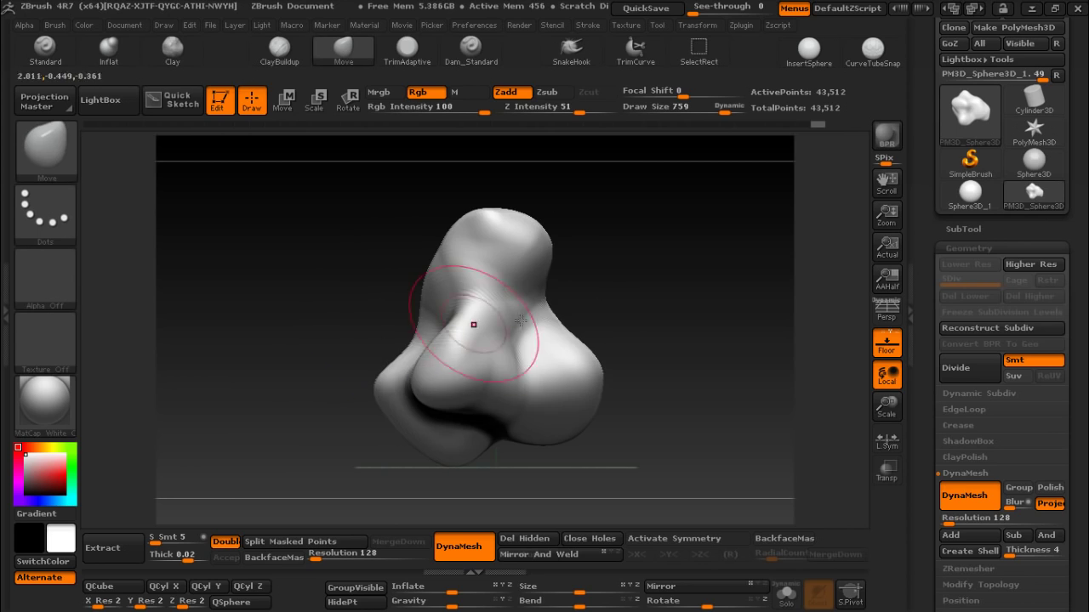
pyautogui.click(887, 313)
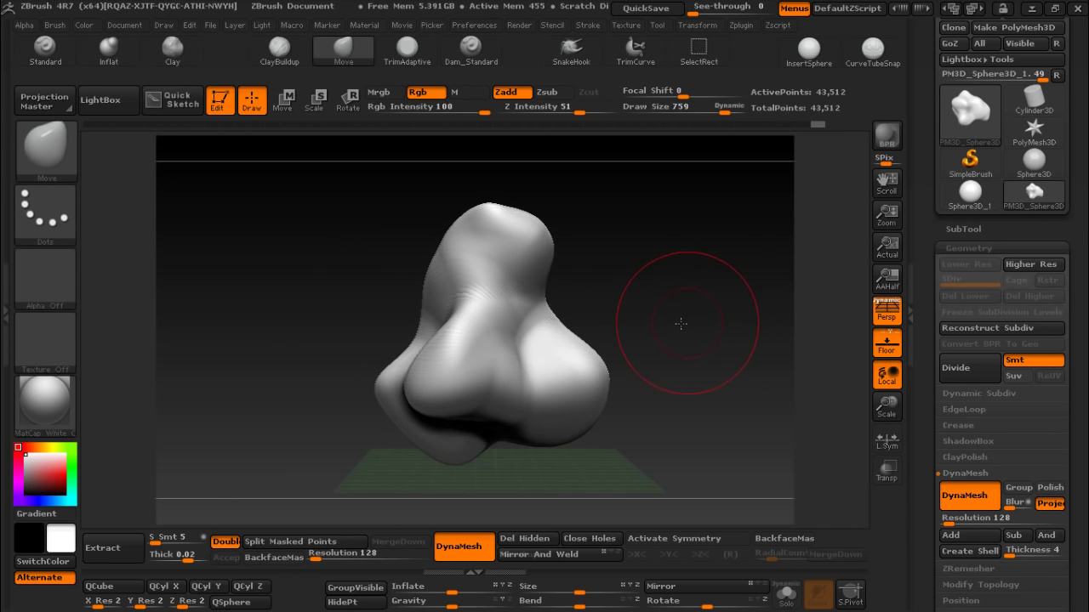
pyautogui.click(55, 158)
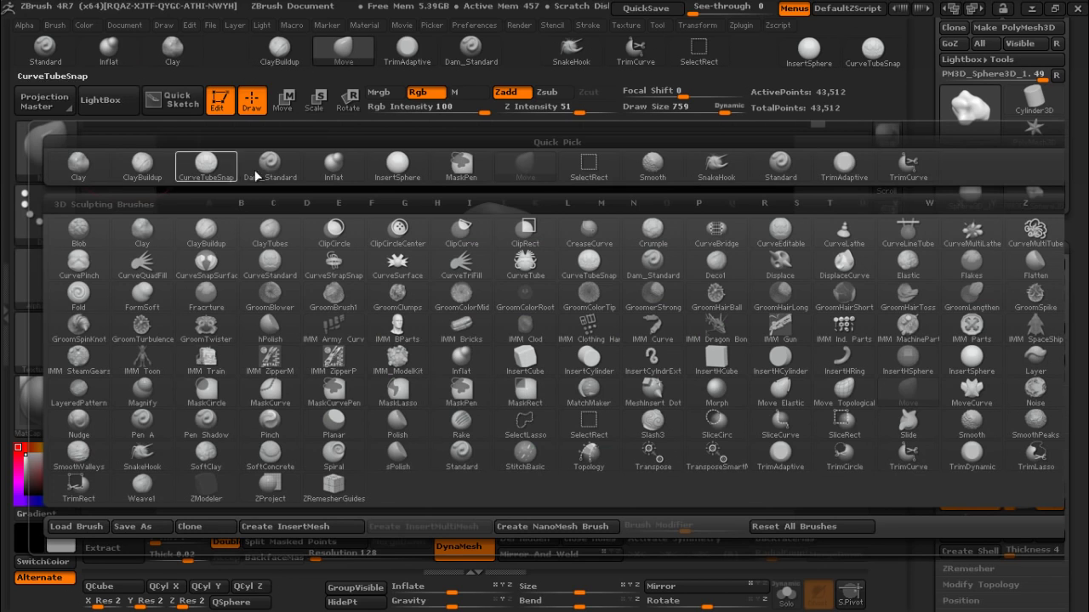
# - Choose the ClayBuildup brush and set its draw size to 527
pyautogui.click(147, 174)
pyautogui.click(51, 149)
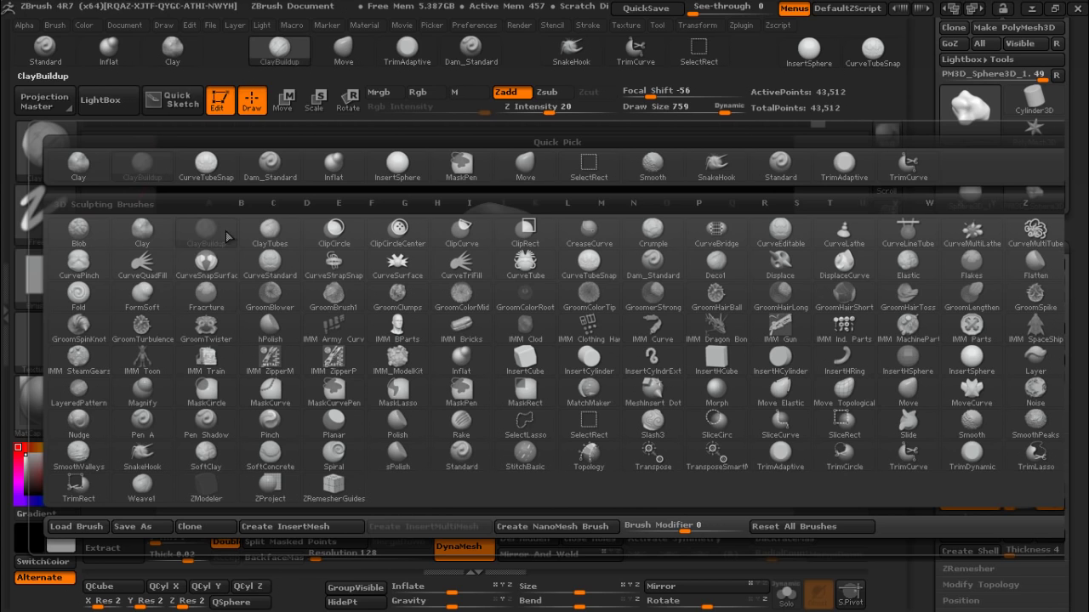
pyautogui.click(207, 237)
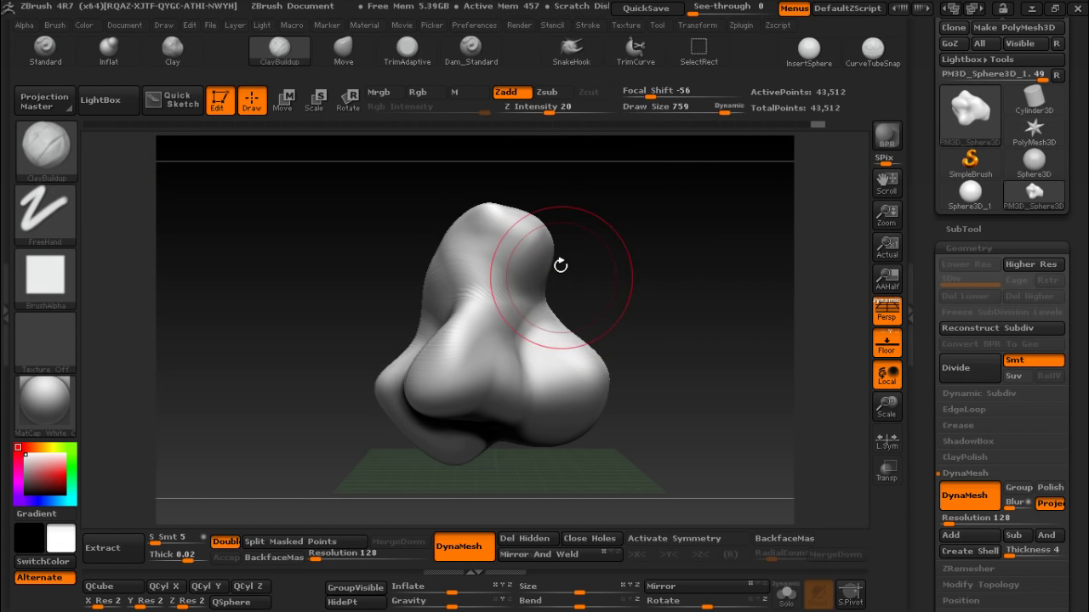
pyautogui.moveTo(701, 104)
pyautogui.mouseDown()
pyautogui.moveTo(706, 111)
pyautogui.moveTo(685, 111)
pyautogui.mouseUp()
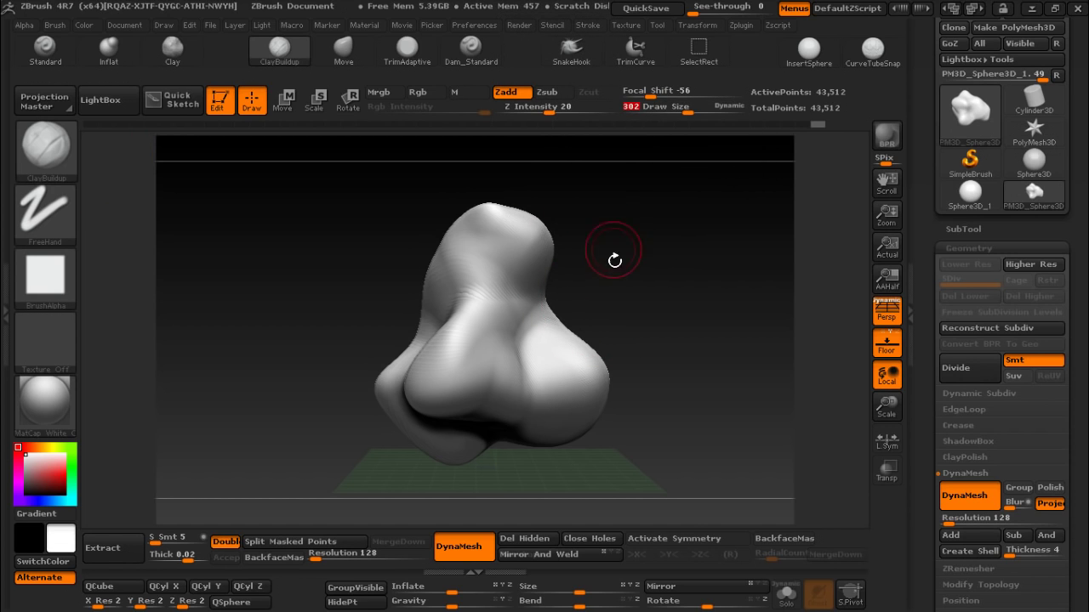
pyautogui.moveTo(615, 255); pyautogui.dragTo(614, 320)
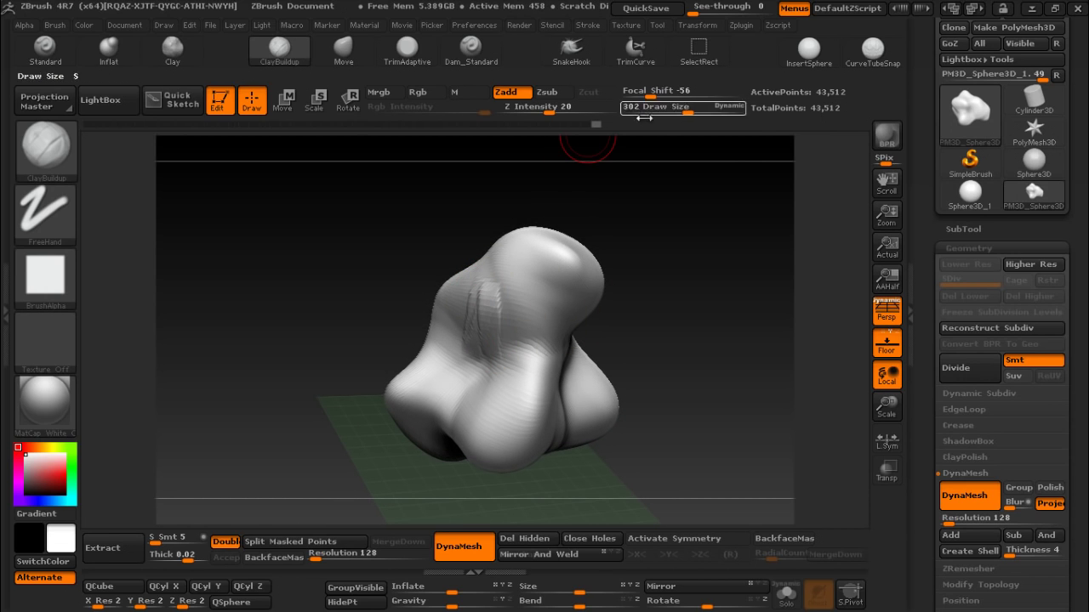
pyautogui.moveTo(694, 111); pyautogui.dragTo(717, 112)
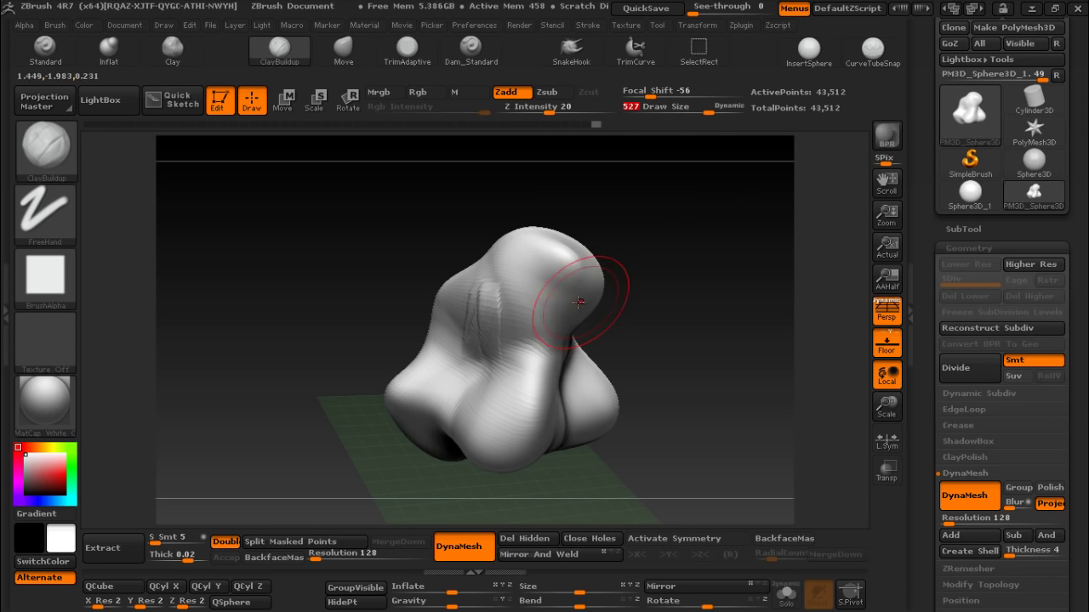
# - Build layered clay strokes across the top, front centre and lower front of the boulder
pyautogui.moveTo(503, 256); pyautogui.dragTo(519, 282)
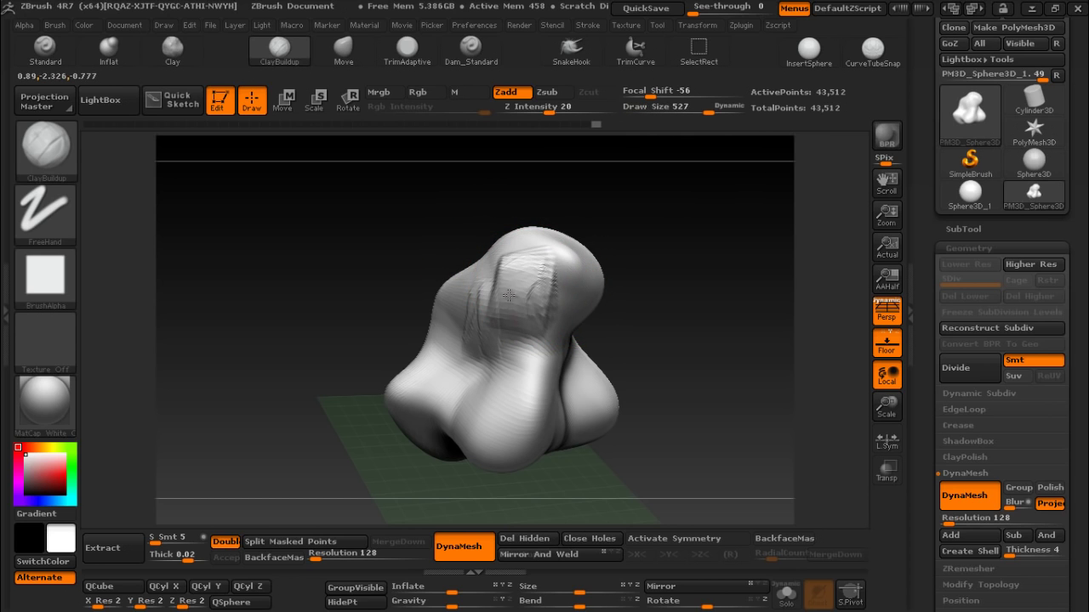
pyautogui.moveTo(623, 297); pyautogui.dragTo(561, 323)
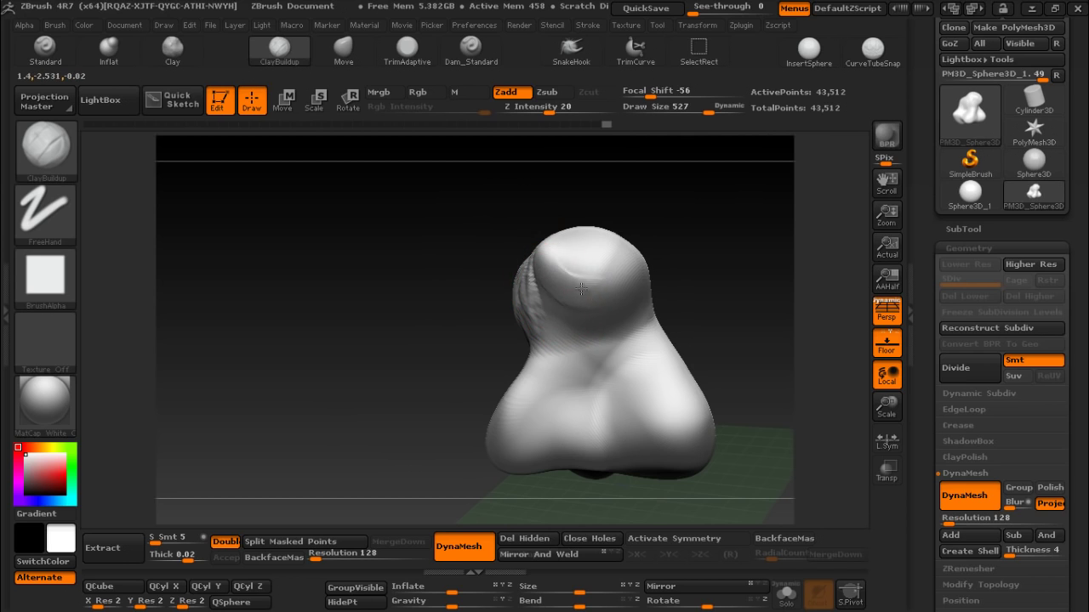
pyautogui.moveTo(702, 223)
pyautogui.mouseDown()
pyautogui.moveTo(509, 266)
pyautogui.moveTo(508, 319)
pyautogui.mouseUp()
pyautogui.moveTo(500, 260); pyautogui.dragTo(526, 352)
pyautogui.moveTo(697, 256); pyautogui.dragTo(590, 294)
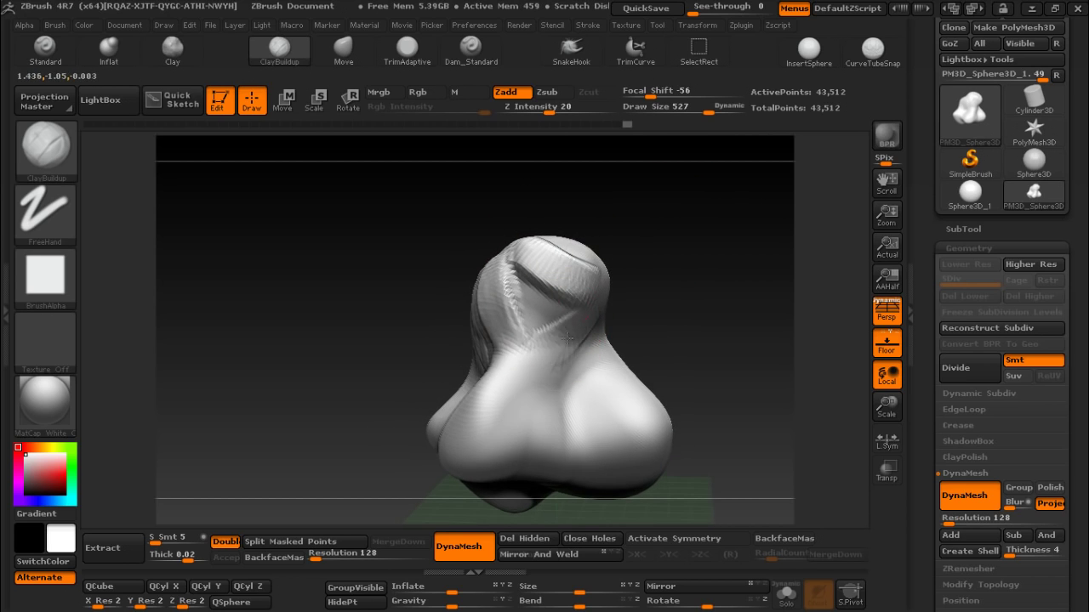
pyautogui.moveTo(568, 337)
pyautogui.mouseDown()
pyautogui.moveTo(511, 391)
pyautogui.moveTo(510, 442)
pyautogui.mouseUp()
pyautogui.moveTo(689, 281)
pyautogui.mouseDown()
pyautogui.moveTo(421, 384)
pyautogui.moveTo(476, 425)
pyautogui.moveTo(489, 463)
pyautogui.moveTo(595, 323)
pyautogui.mouseUp()
pyautogui.moveTo(510, 340)
pyautogui.mouseDown()
pyautogui.moveTo(594, 350)
pyautogui.moveTo(630, 396)
pyautogui.mouseUp()
pyautogui.moveTo(553, 391); pyautogui.dragTo(595, 443)
pyautogui.moveTo(604, 382)
pyautogui.mouseDown()
pyautogui.moveTo(681, 426)
pyautogui.moveTo(698, 451)
pyautogui.mouseUp()
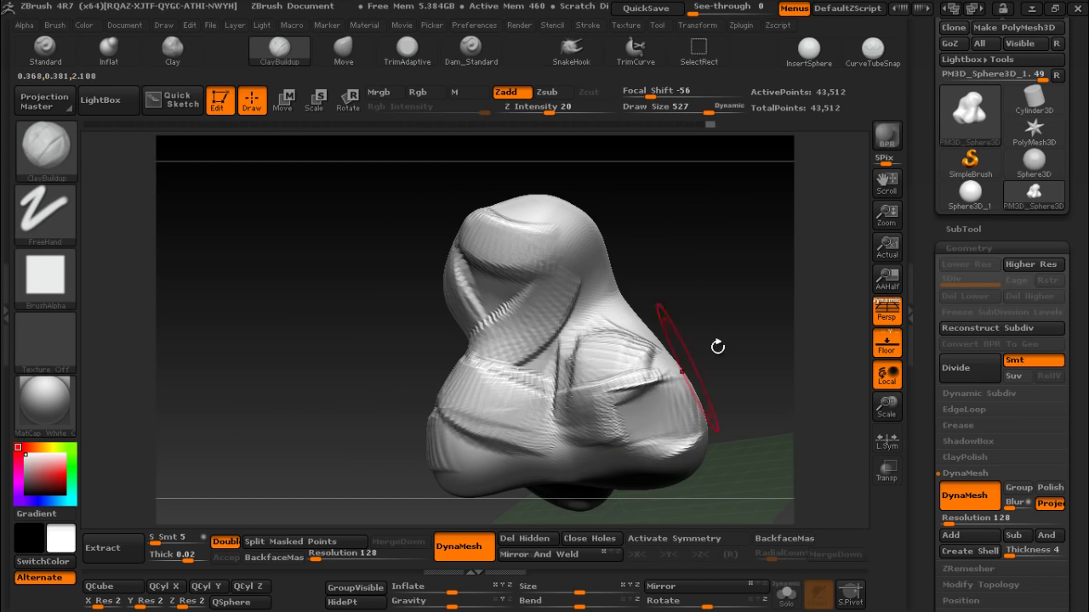
# - Flatten the right-front bulge with clay, checking the sculpt from below and the front
pyautogui.moveTo(717, 347); pyautogui.dragTo(674, 364)
pyautogui.moveTo(451, 380); pyautogui.dragTo(432, 323)
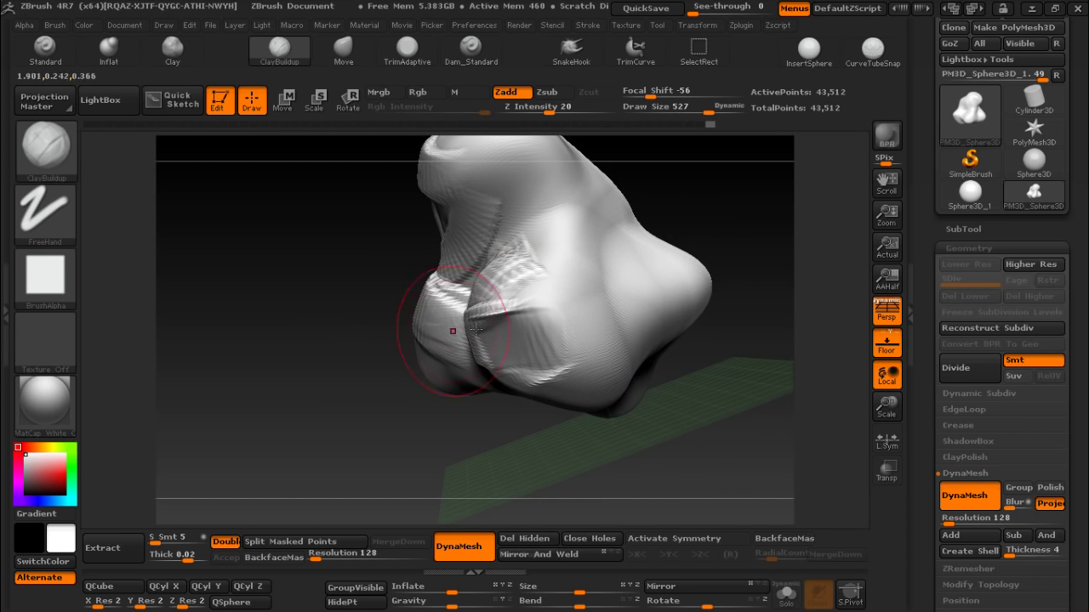
pyautogui.moveTo(653, 305); pyautogui.dragTo(680, 336)
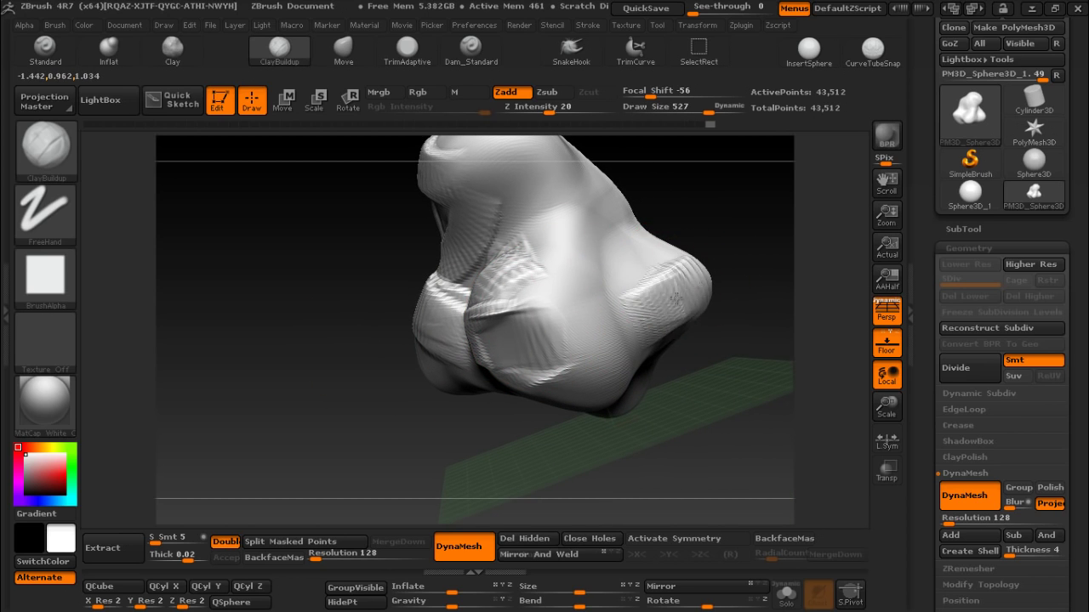
pyautogui.moveTo(612, 255)
pyautogui.mouseDown()
pyautogui.moveTo(652, 280)
pyautogui.moveTo(621, 306)
pyautogui.mouseUp()
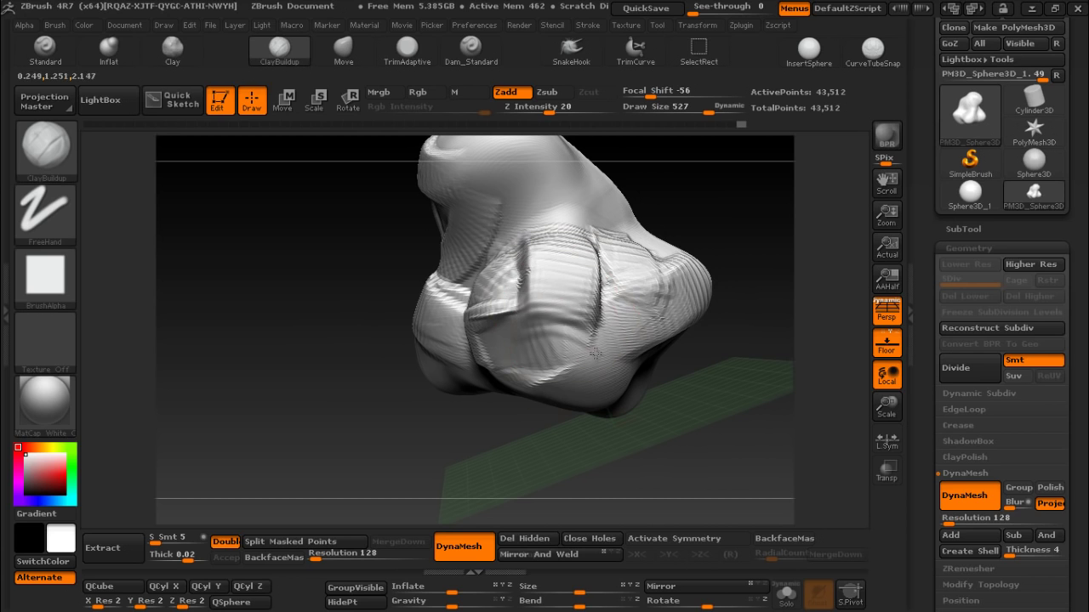
pyautogui.moveTo(558, 433); pyautogui.dragTo(541, 400)
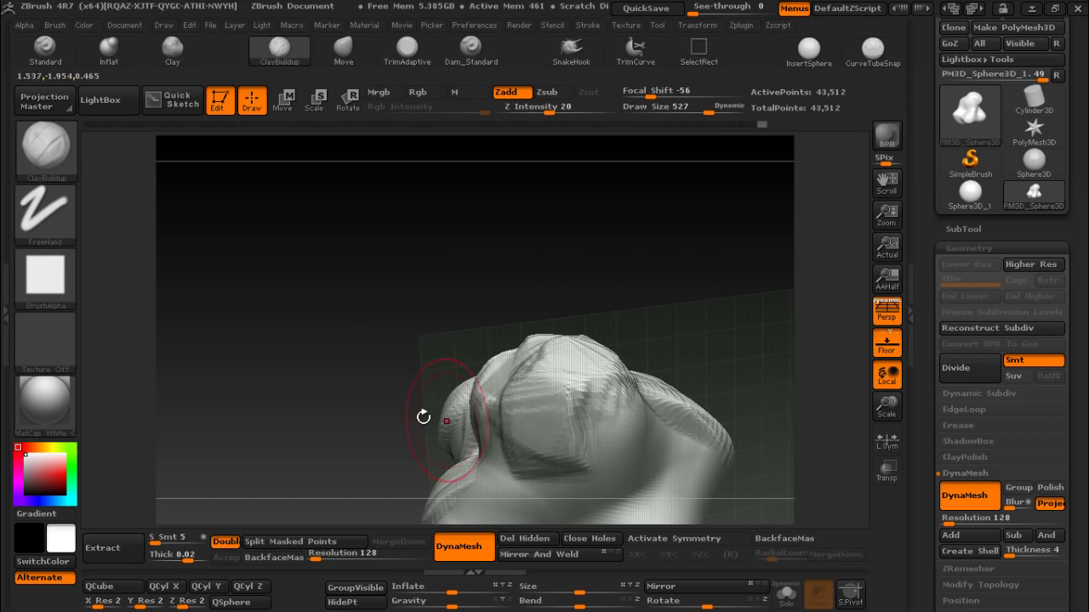
pyautogui.moveTo(423, 418); pyautogui.dragTo(850, 332)
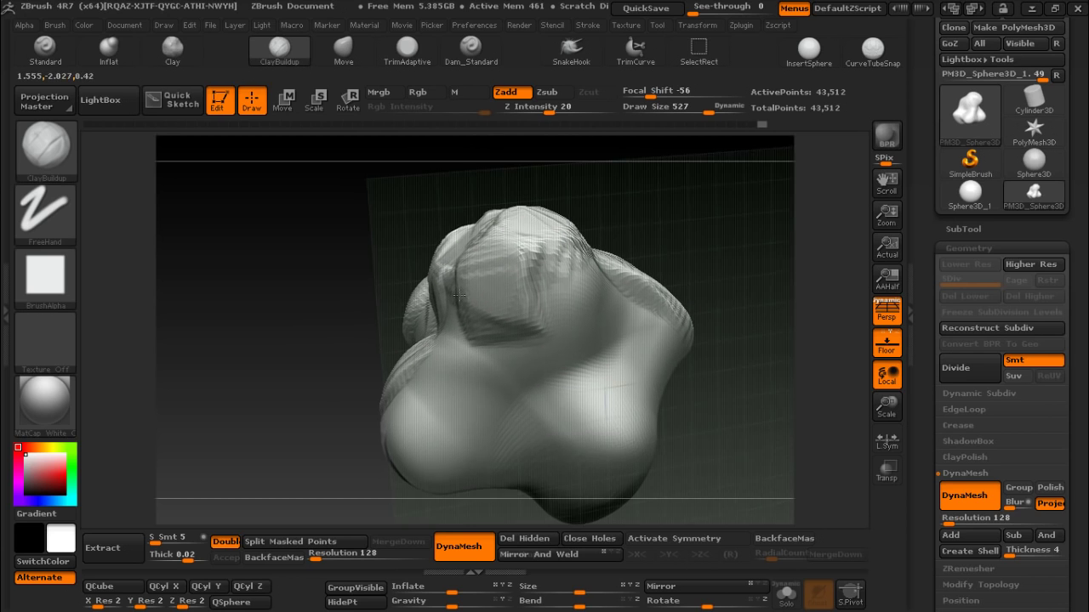
# - Hide the floor grid and smooth the jagged creases on the central bulges
pyautogui.click(887, 345)
pyautogui.moveTo(510, 341)
pyautogui.mouseDown()
pyautogui.moveTo(706, 268)
pyautogui.moveTo(641, 323)
pyautogui.mouseUp()
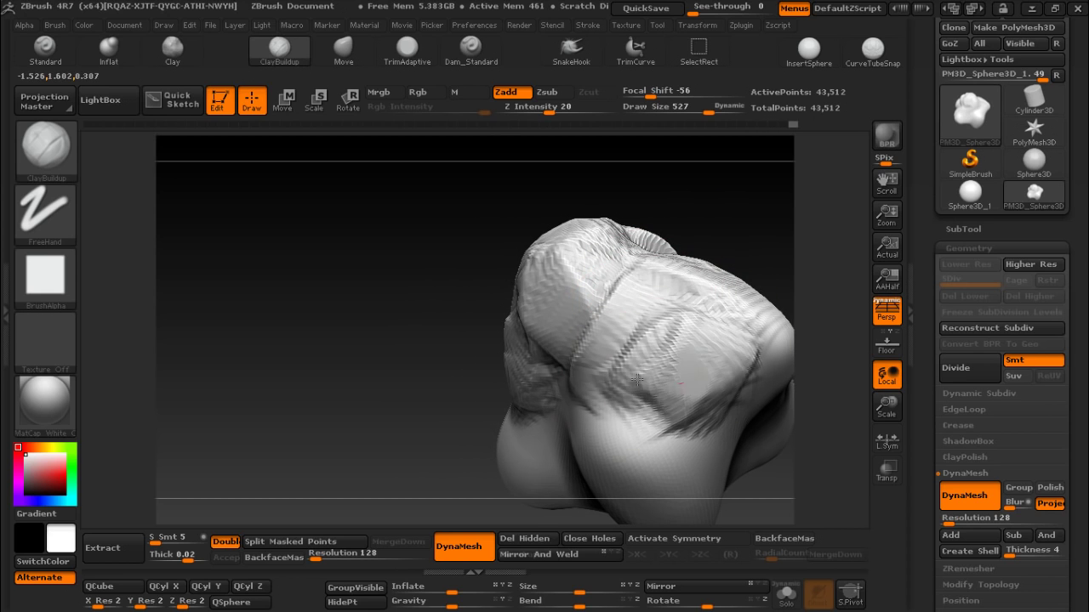
pyautogui.moveTo(440, 358)
pyautogui.mouseDown()
pyautogui.moveTo(463, 407)
pyautogui.moveTo(462, 340)
pyautogui.mouseUp()
pyautogui.moveTo(528, 349)
pyautogui.mouseDown()
pyautogui.moveTo(554, 304)
pyautogui.moveTo(596, 323)
pyautogui.moveTo(583, 279)
pyautogui.moveTo(445, 315)
pyautogui.mouseUp()
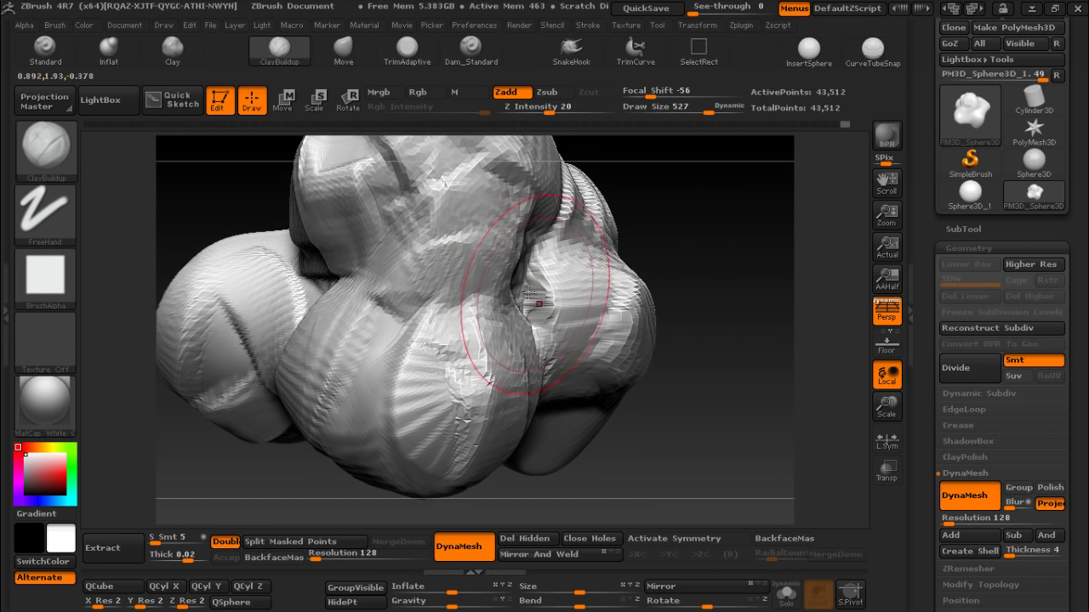
pyautogui.moveTo(548, 314)
pyautogui.keyDown('shift'); pyautogui.mouseDown()
pyautogui.moveTo(450, 365)
pyautogui.moveTo(383, 340)
pyautogui.moveTo(442, 323)
pyautogui.mouseUp(); pyautogui.keyUp('shift')
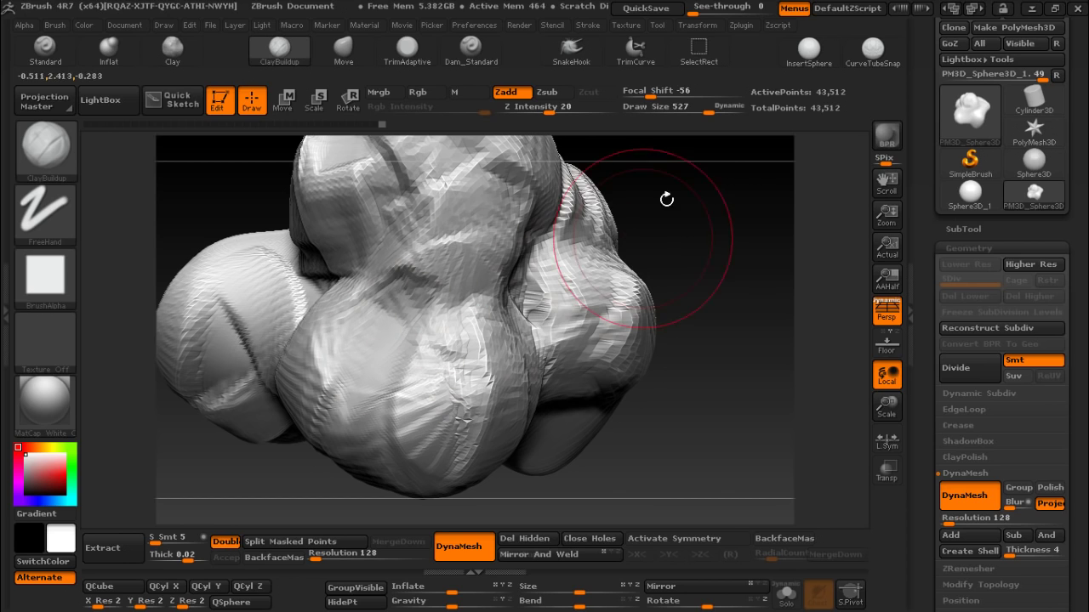
# - Resize the brush to 393 and refine the boulder's surface while rotating around it
pyautogui.moveTo(705, 115)
pyautogui.mouseDown()
pyautogui.moveTo(660, 112)
pyautogui.moveTo(682, 111)
pyautogui.mouseUp()
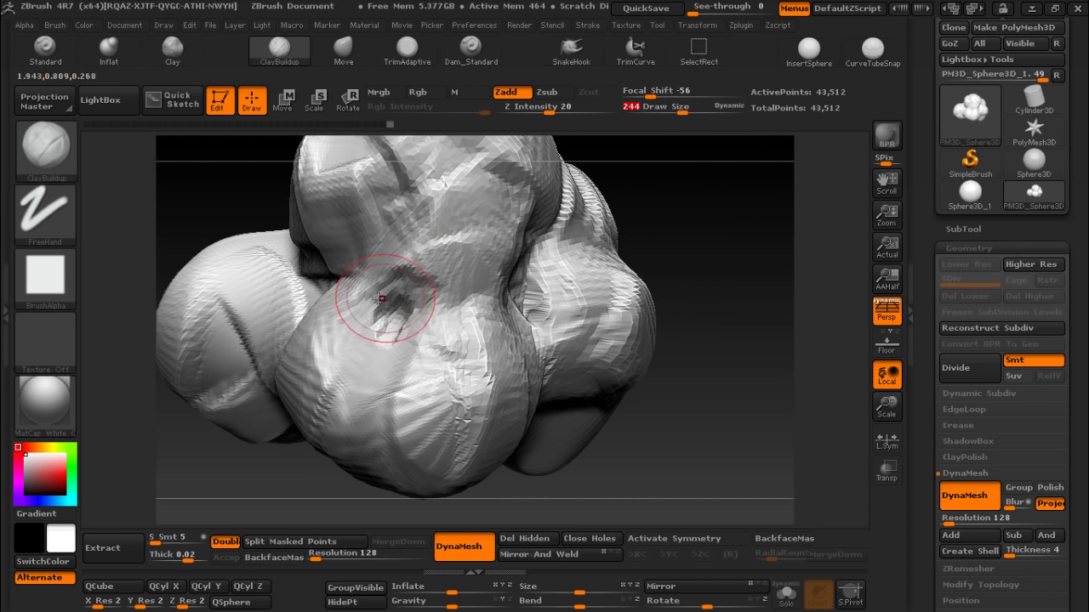
pyautogui.moveTo(661, 223); pyautogui.dragTo(693, 299)
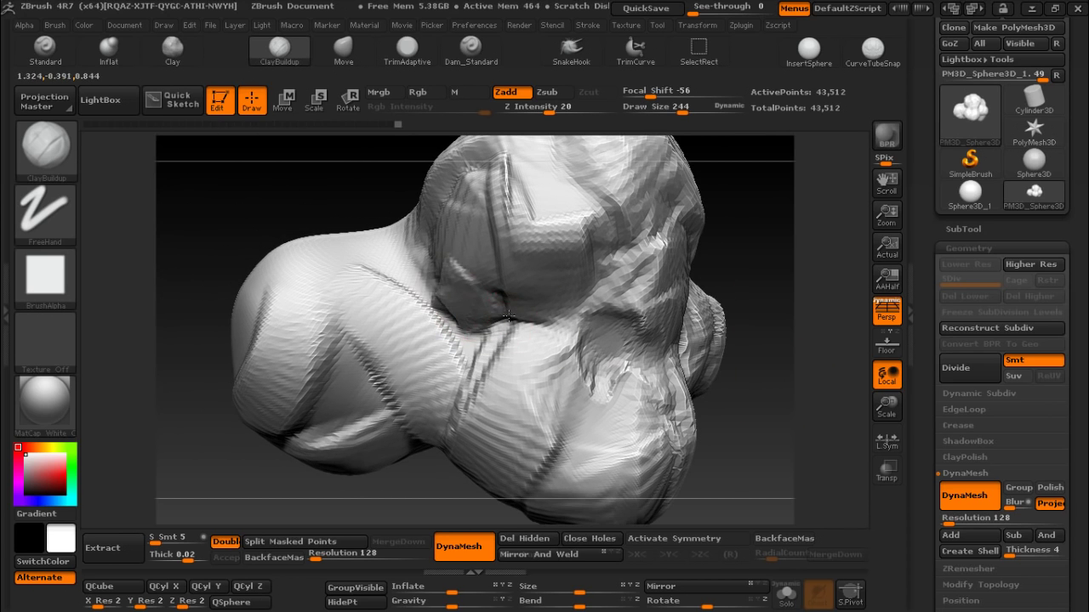
pyautogui.moveTo(390, 260); pyautogui.dragTo(611, 109)
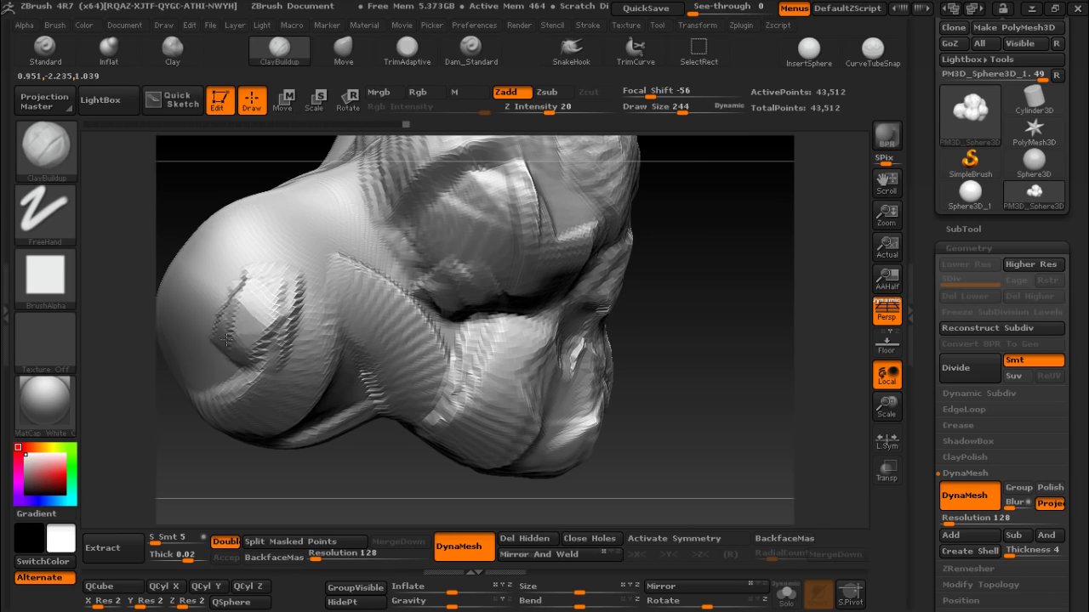
pyautogui.moveTo(682, 111); pyautogui.dragTo(696, 112)
pyautogui.moveTo(195, 352)
pyautogui.mouseDown()
pyautogui.moveTo(349, 242)
pyautogui.moveTo(353, 356)
pyautogui.moveTo(517, 217)
pyautogui.moveTo(474, 243)
pyautogui.mouseUp()
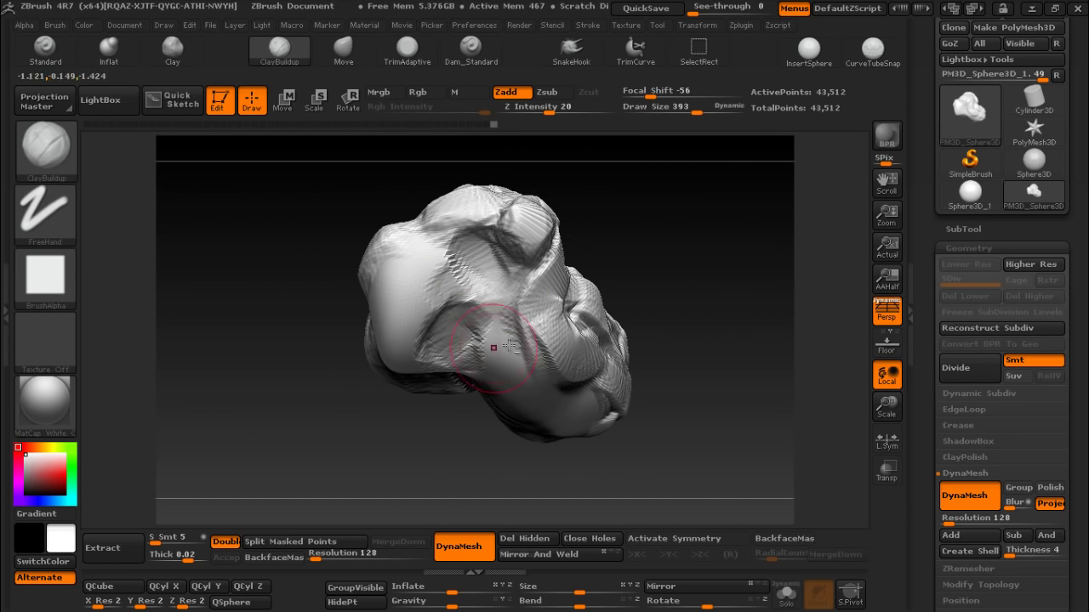
pyautogui.moveTo(535, 391)
pyautogui.mouseDown()
pyautogui.moveTo(364, 367)
pyautogui.moveTo(485, 377)
pyautogui.moveTo(500, 443)
pyautogui.moveTo(748, 336)
pyautogui.mouseUp()
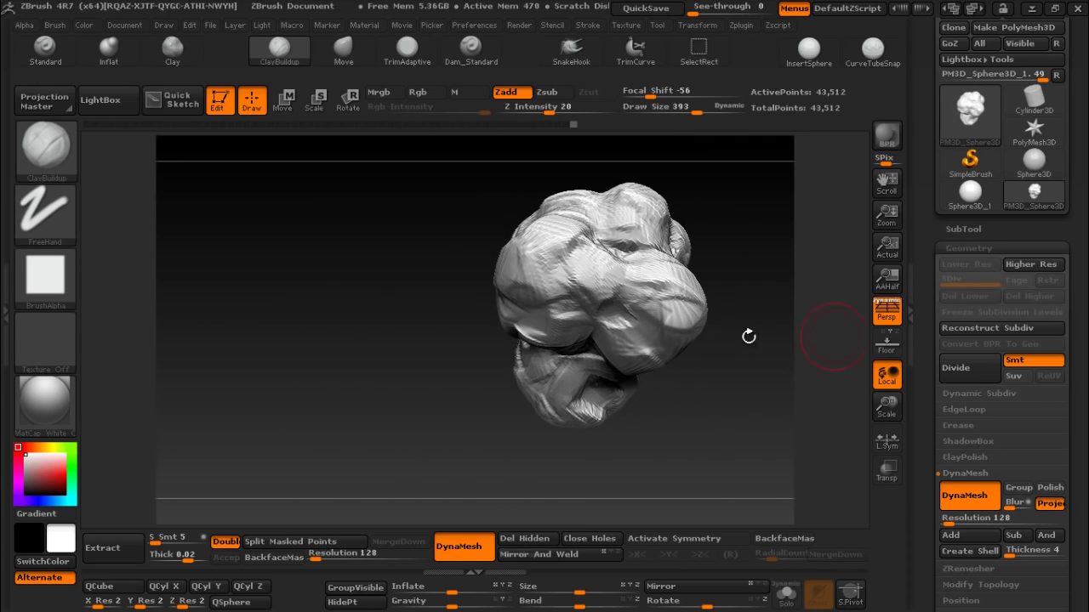
pyautogui.moveTo(731, 245)
pyautogui.mouseDown()
pyautogui.moveTo(539, 395)
pyautogui.moveTo(469, 355)
pyautogui.moveTo(409, 358)
pyautogui.moveTo(729, 377)
pyautogui.moveTo(641, 221)
pyautogui.moveTo(647, 271)
pyautogui.moveTo(462, 248)
pyautogui.moveTo(408, 294)
pyautogui.moveTo(607, 297)
pyautogui.moveTo(668, 236)
pyautogui.moveTo(657, 317)
pyautogui.moveTo(664, 258)
pyautogui.moveTo(568, 365)
pyautogui.mouseUp()
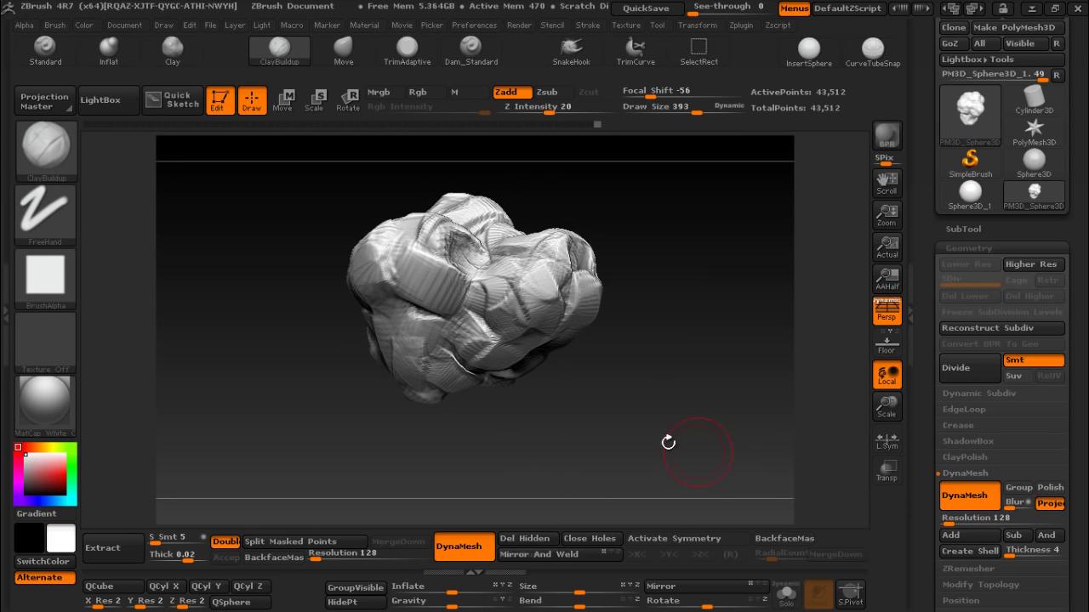
# - Re-DynaMesh the boulder to 273,677 points and mask its right side with a rectangle
pyautogui.press('ctrl')
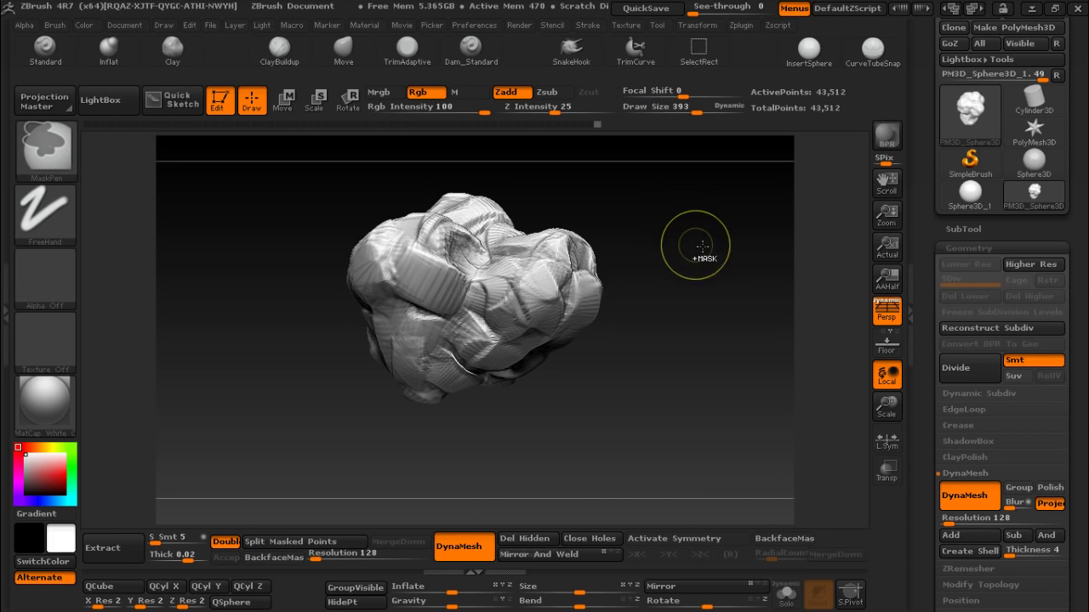
pyautogui.moveTo(737, 285)
pyautogui.keyDown('ctrl'); pyautogui.mouseDown()
pyautogui.moveTo(770, 296)
pyautogui.moveTo(766, 367)
pyautogui.mouseUp(); pyautogui.keyUp('ctrl')
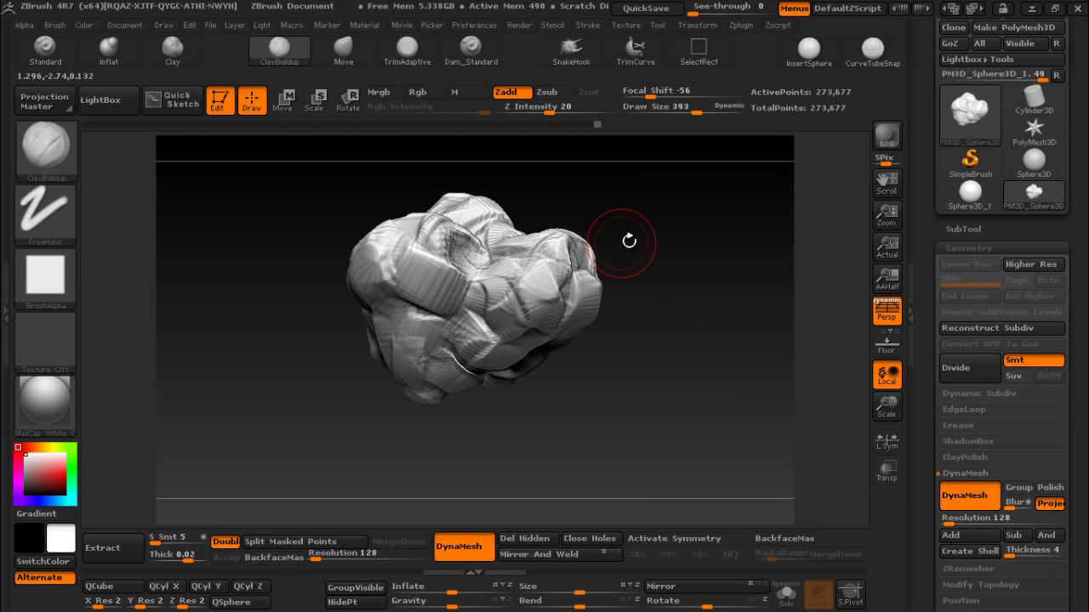
pyautogui.keyDown('ctrl'); pyautogui.moveTo(646, 222); pyautogui.dragTo(517, 340); pyautogui.keyUp('ctrl')
pyautogui.moveTo(630, 223)
pyautogui.mouseDown()
pyautogui.moveTo(552, 224)
pyautogui.moveTo(434, 279)
pyautogui.mouseUp()
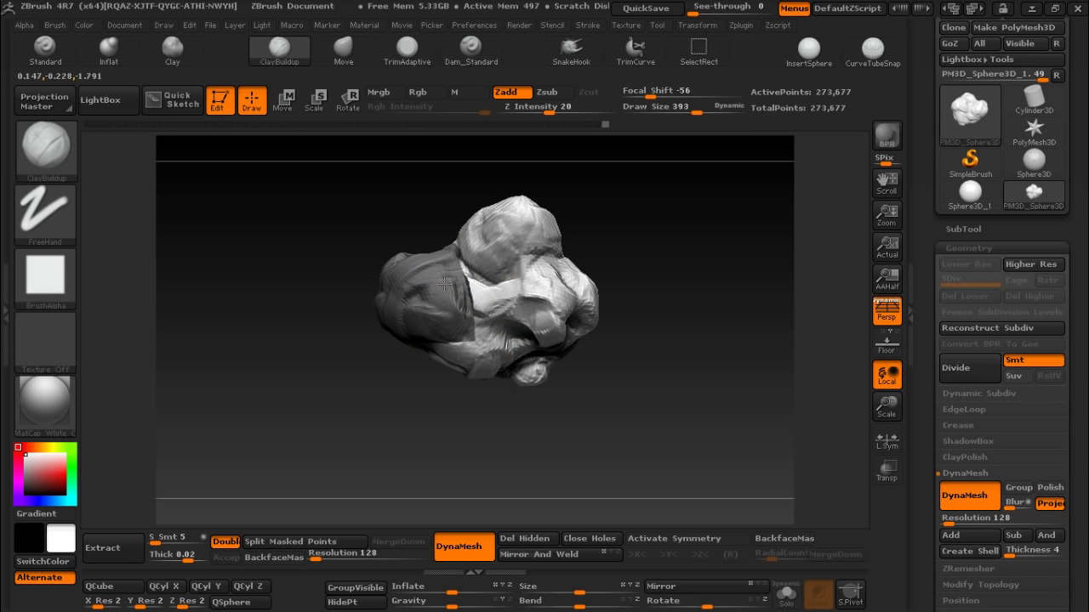
# - Rotate the boulder to check it, then mask the entire model
pyautogui.moveTo(622, 230)
pyautogui.mouseDown()
pyautogui.moveTo(700, 272)
pyautogui.moveTo(644, 301)
pyautogui.moveTo(658, 320)
pyautogui.mouseUp()
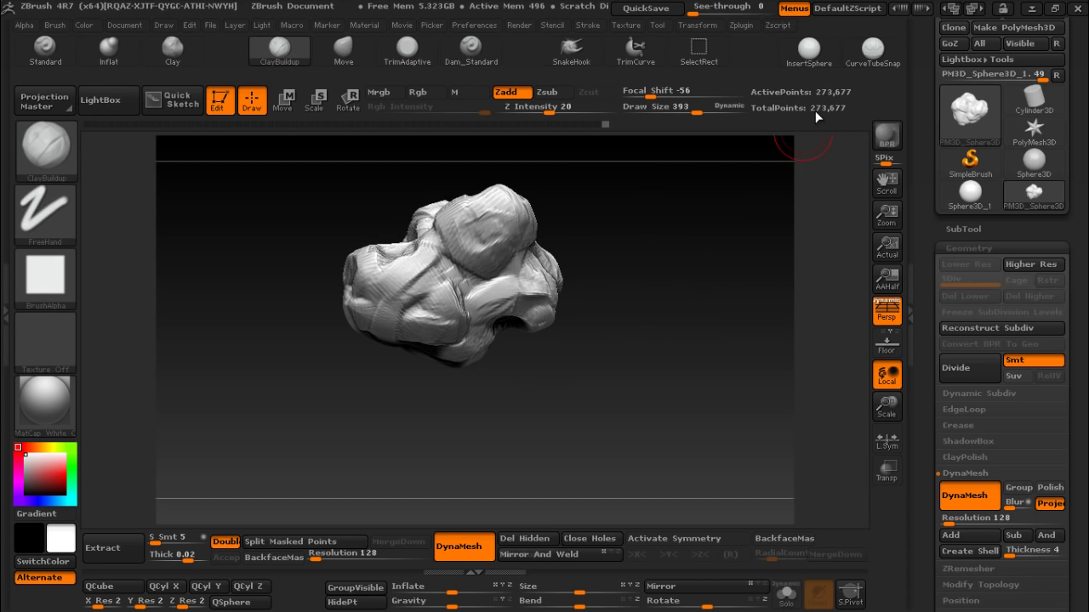
pyautogui.moveTo(632, 238); pyautogui.dragTo(632, 292)
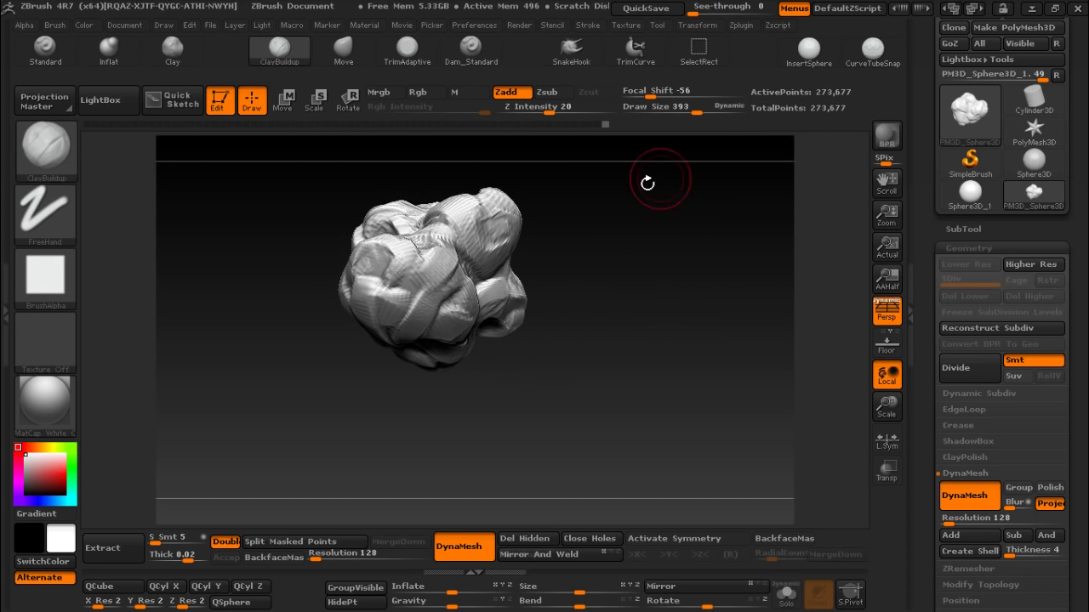
pyautogui.keyDown('ctrl'); pyautogui.click(543, 254); pyautogui.keyUp('ctrl')
pyautogui.moveTo(564, 284)
pyautogui.mouseDown()
pyautogui.moveTo(663, 250)
pyautogui.moveTo(555, 241)
pyautogui.mouseUp()
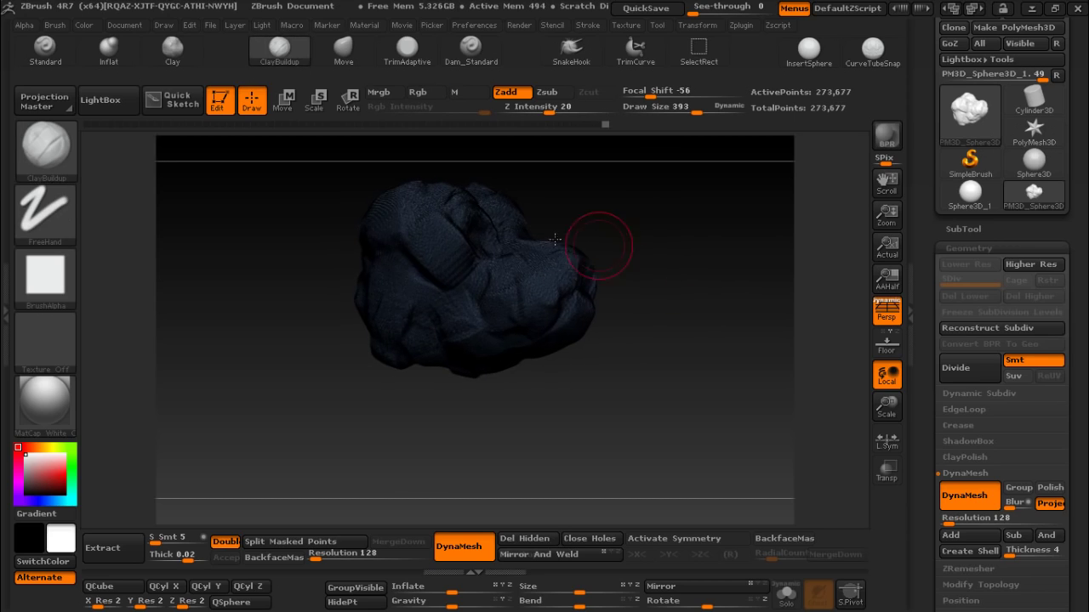
# - Clear the mask, smooth a close-up patch of the rock, then reframe the boulder and enlarge the brush
pyautogui.keyDown('ctrl'); pyautogui.click(851, 400); pyautogui.keyUp('ctrl')
pyautogui.keyDown('alt'); pyautogui.moveTo(851, 400); pyautogui.dragTo(817, 376); pyautogui.keyUp('alt')
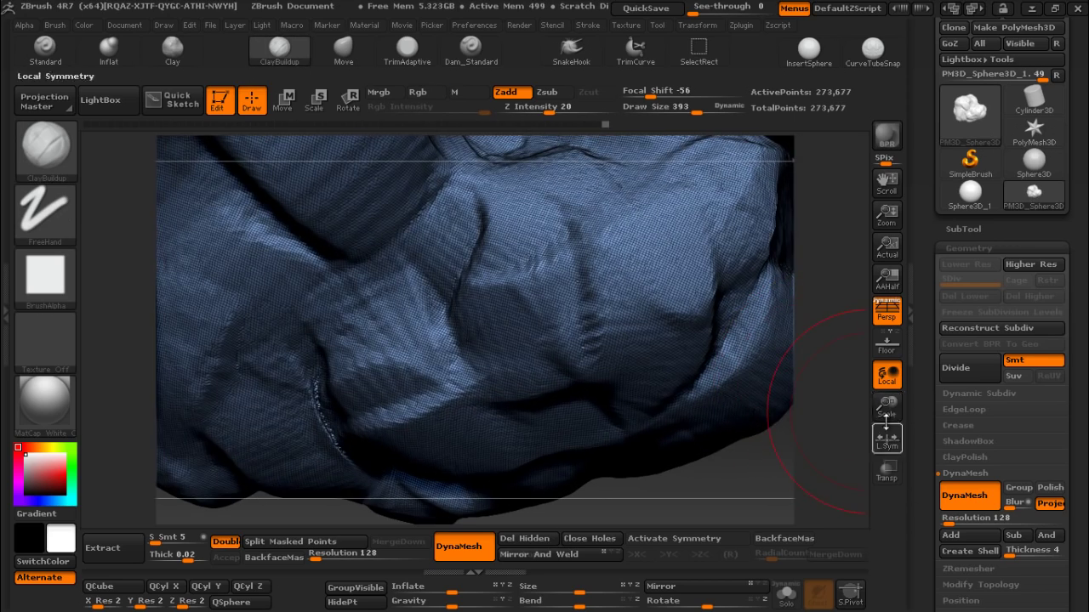
pyautogui.moveTo(886, 410); pyautogui.dragTo(842, 366)
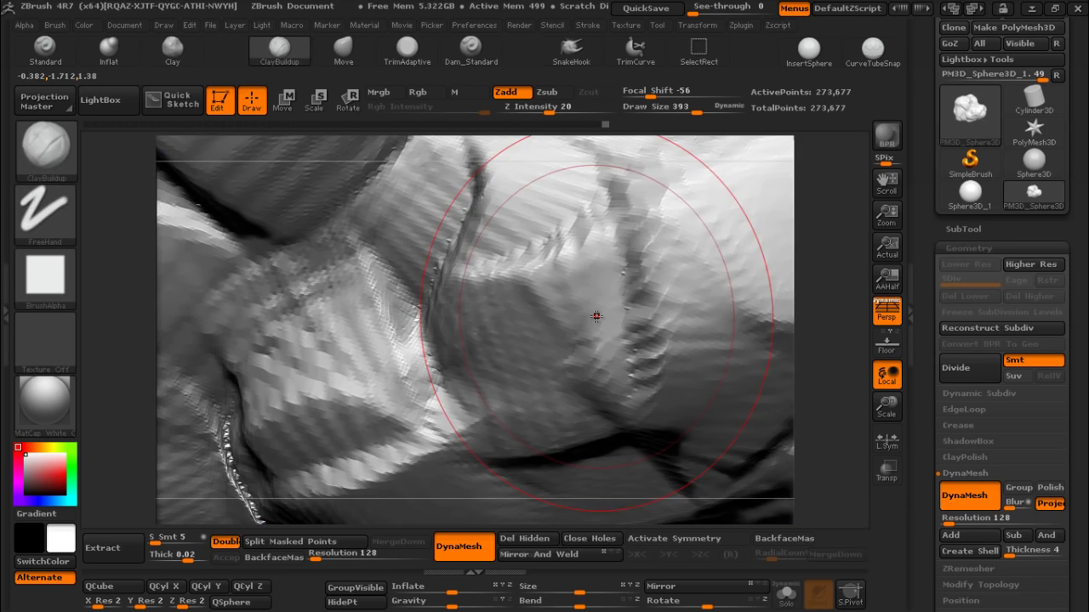
pyautogui.keyDown('shift'); pyautogui.moveTo(587, 321); pyautogui.dragTo(625, 301); pyautogui.keyUp('shift')
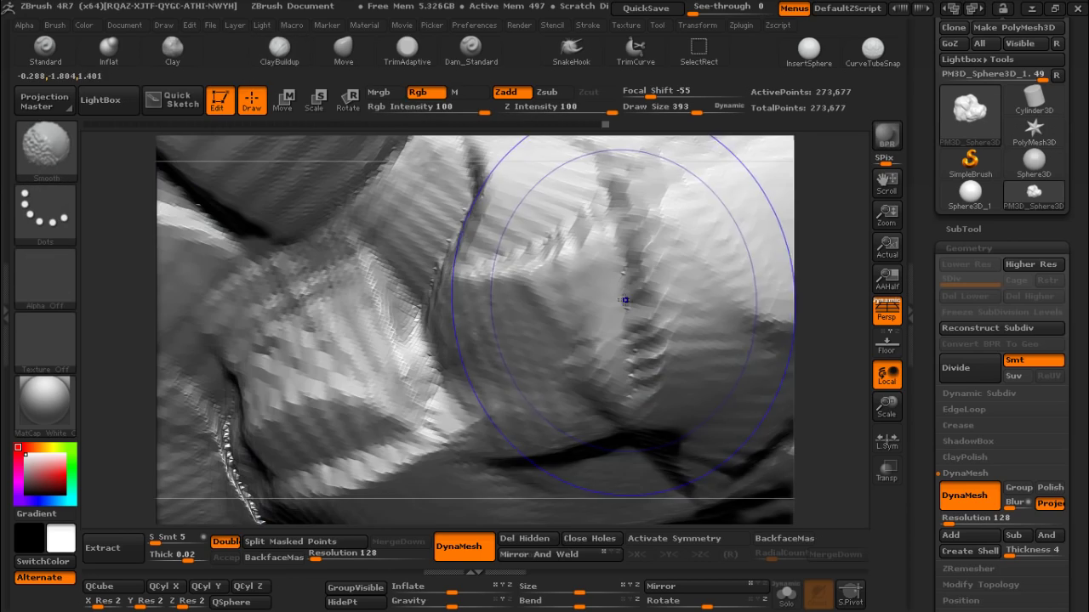
pyautogui.moveTo(886, 405); pyautogui.dragTo(886, 393)
pyautogui.press('shift')
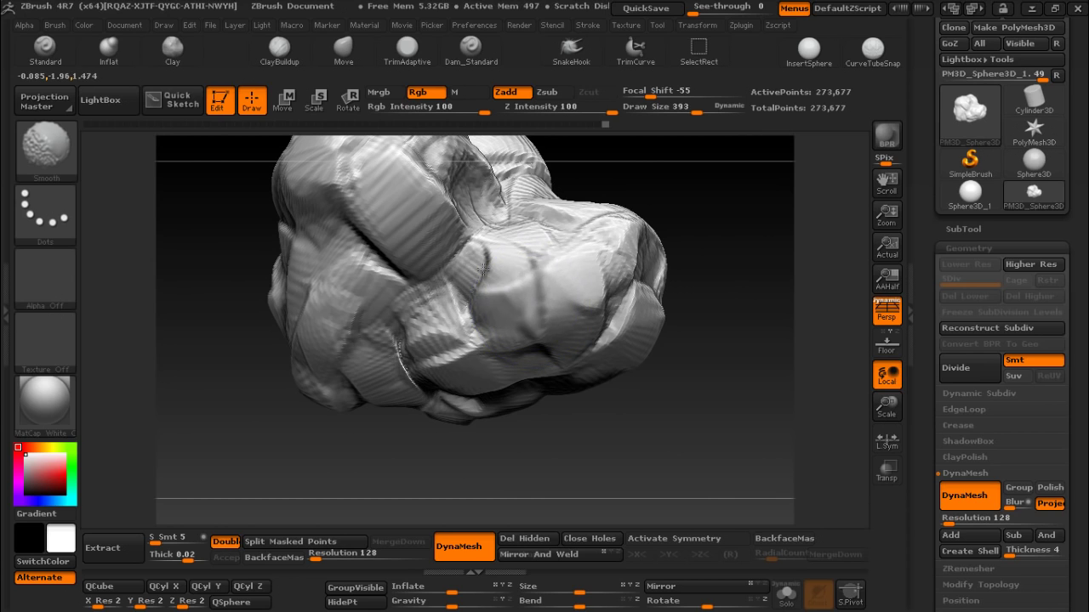
pyautogui.moveTo(696, 111); pyautogui.dragTo(709, 111)
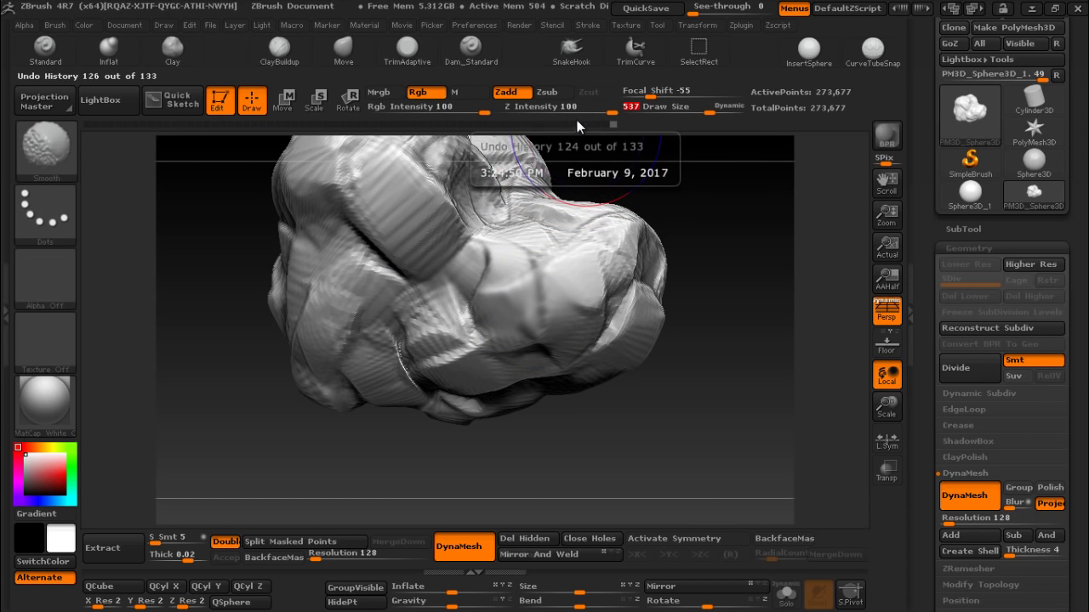
# - Lower the brush strength and step back through the undo history
pyautogui.moveTo(595, 106); pyautogui.dragTo(563, 107)
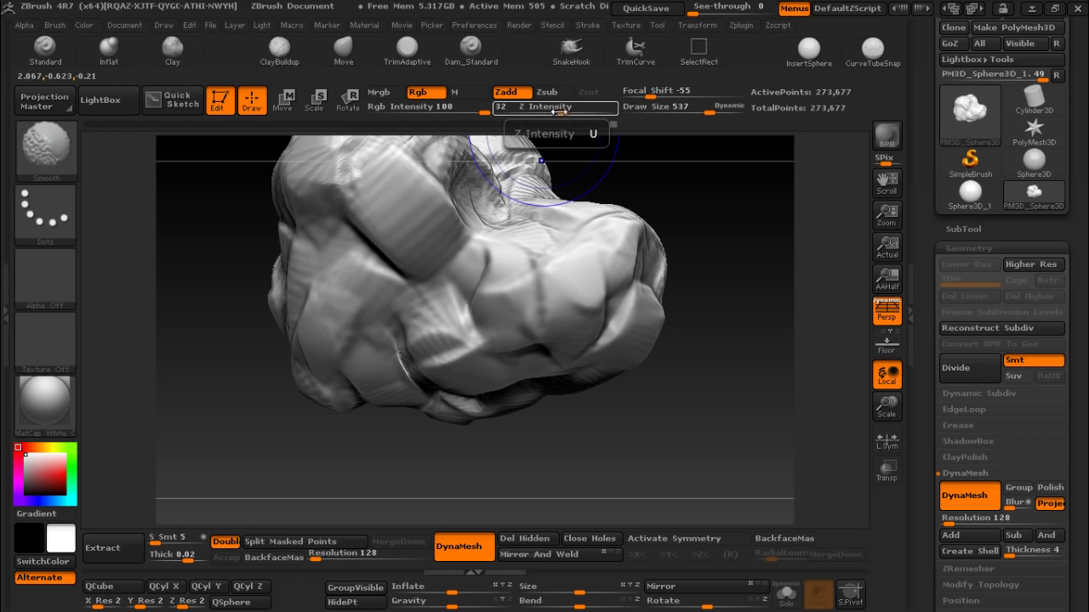
pyautogui.press('shift')
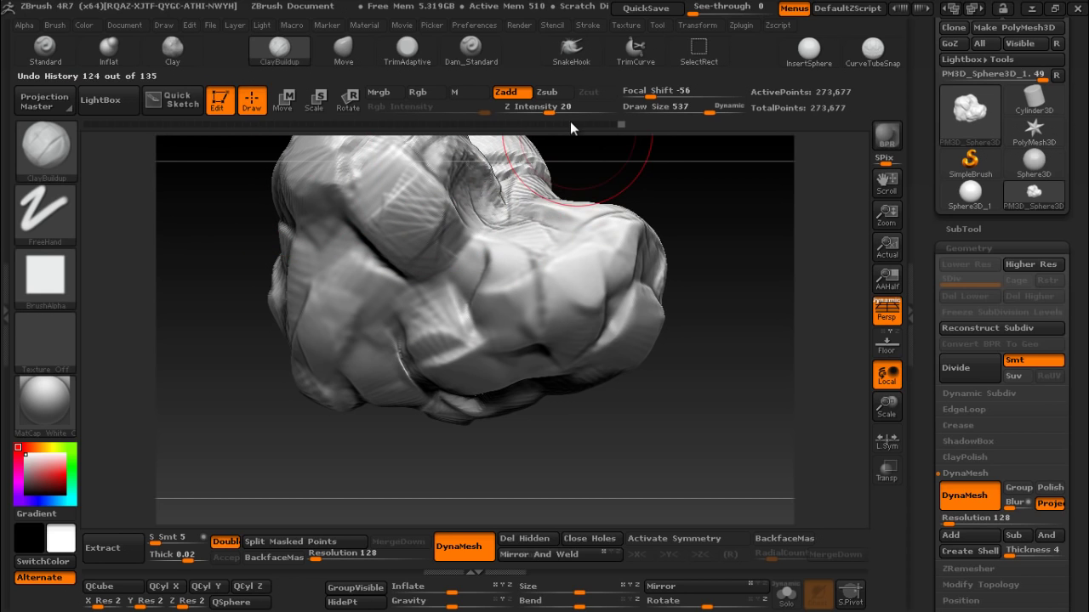
pyautogui.moveTo(570, 121); pyautogui.dragTo(550, 120)
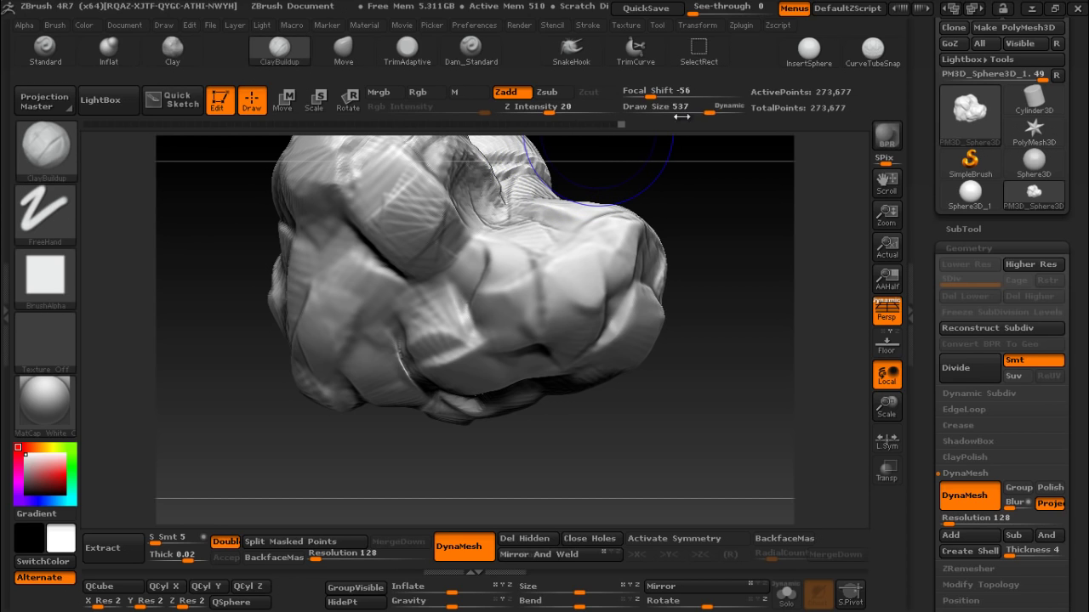
pyautogui.press('shift')
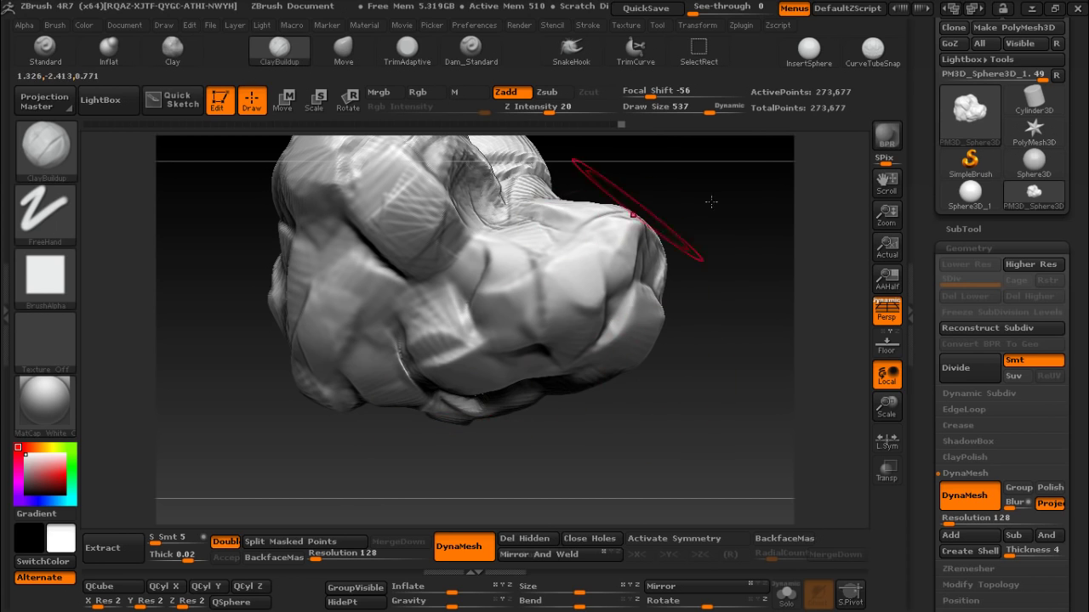
# - Turn the boulder through several views, smoothing its surface along the way
pyautogui.moveTo(680, 367)
pyautogui.mouseDown()
pyautogui.moveTo(482, 245)
pyautogui.moveTo(596, 281)
pyautogui.mouseUp()
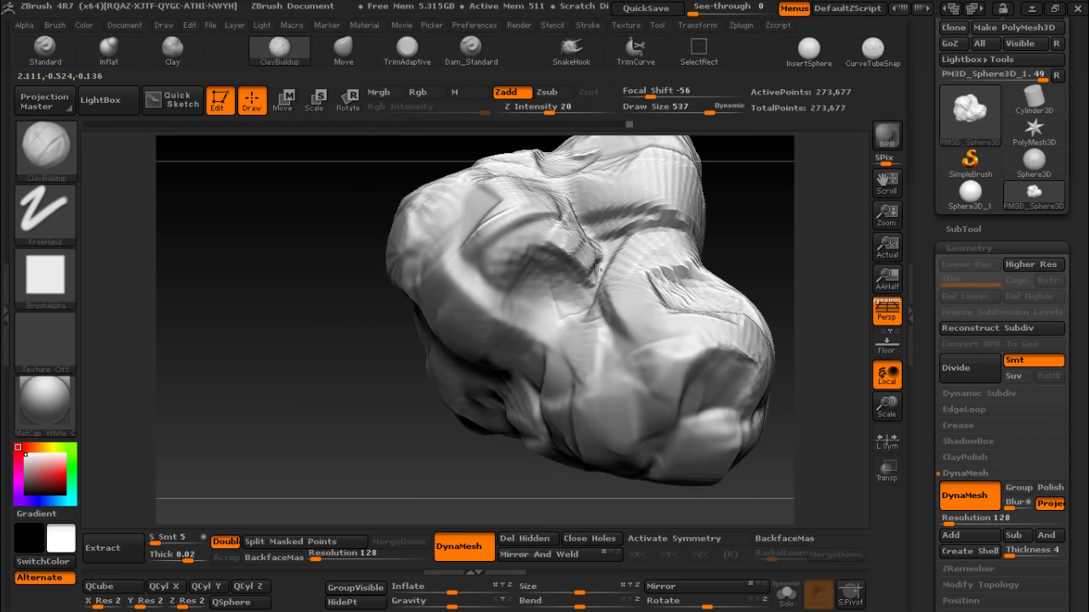
pyautogui.moveTo(766, 383); pyautogui.dragTo(632, 231)
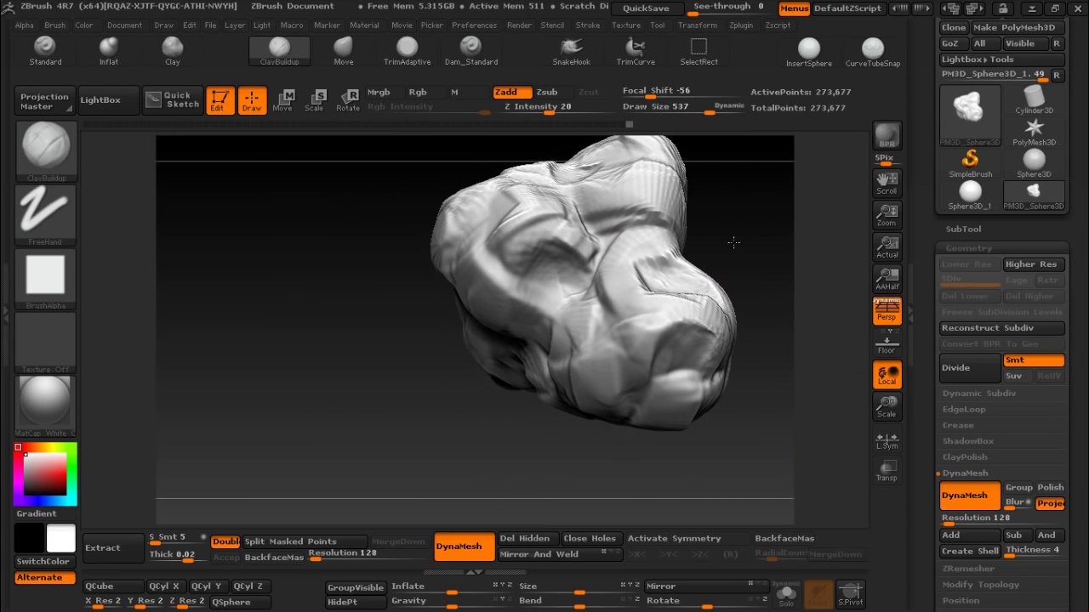
pyautogui.press('shift')
pyautogui.moveTo(604, 410); pyautogui.dragTo(565, 434)
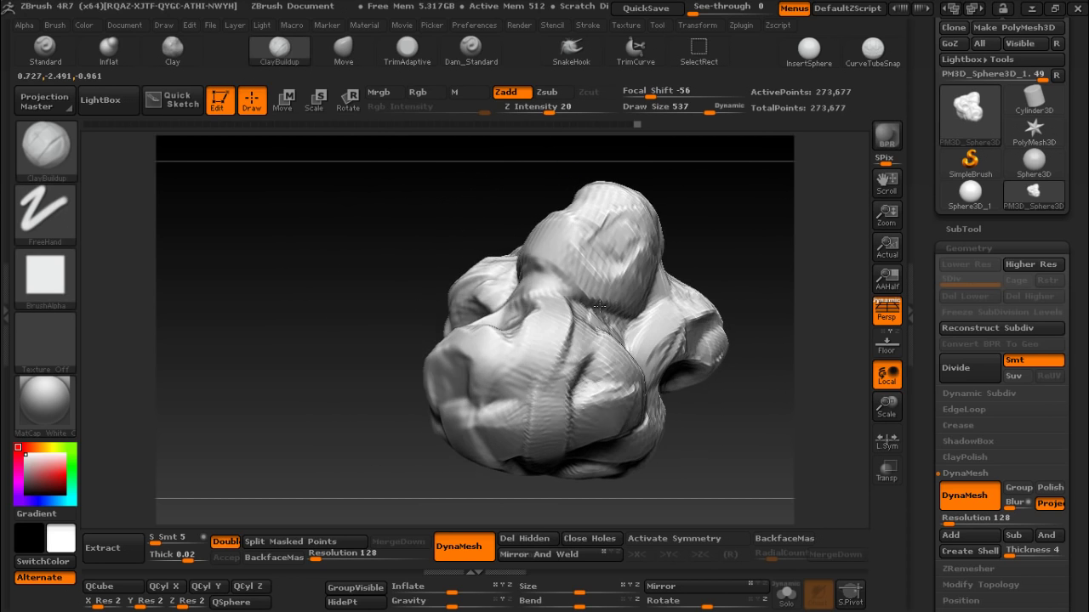
pyautogui.moveTo(652, 313)
pyautogui.mouseDown()
pyautogui.moveTo(707, 248)
pyautogui.moveTo(602, 199)
pyautogui.mouseUp()
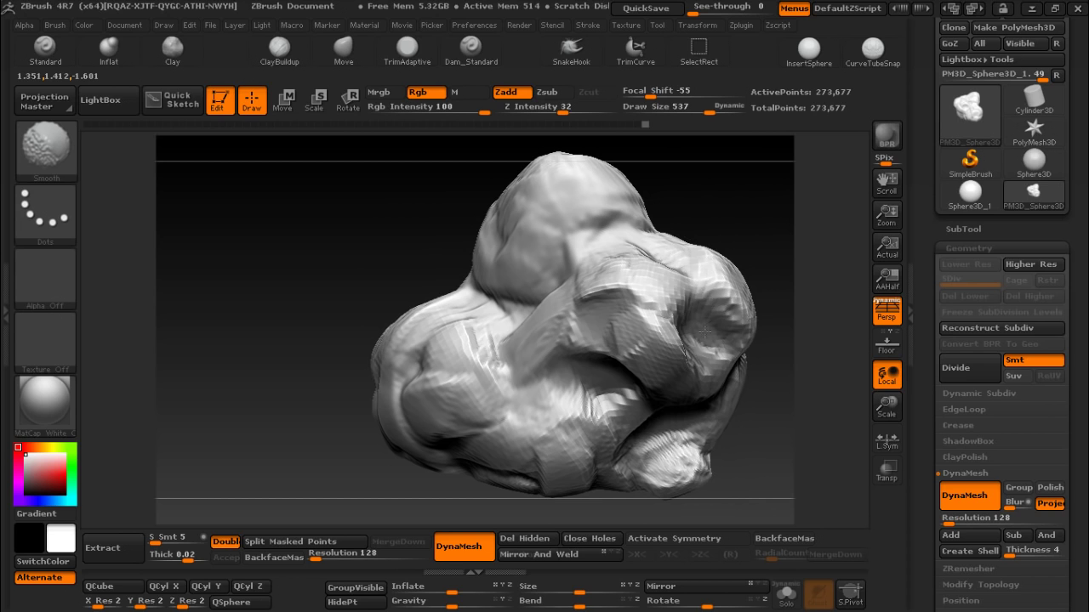
pyautogui.keyDown('alt'); pyautogui.moveTo(381, 414); pyautogui.dragTo(309, 281); pyautogui.keyUp('alt')
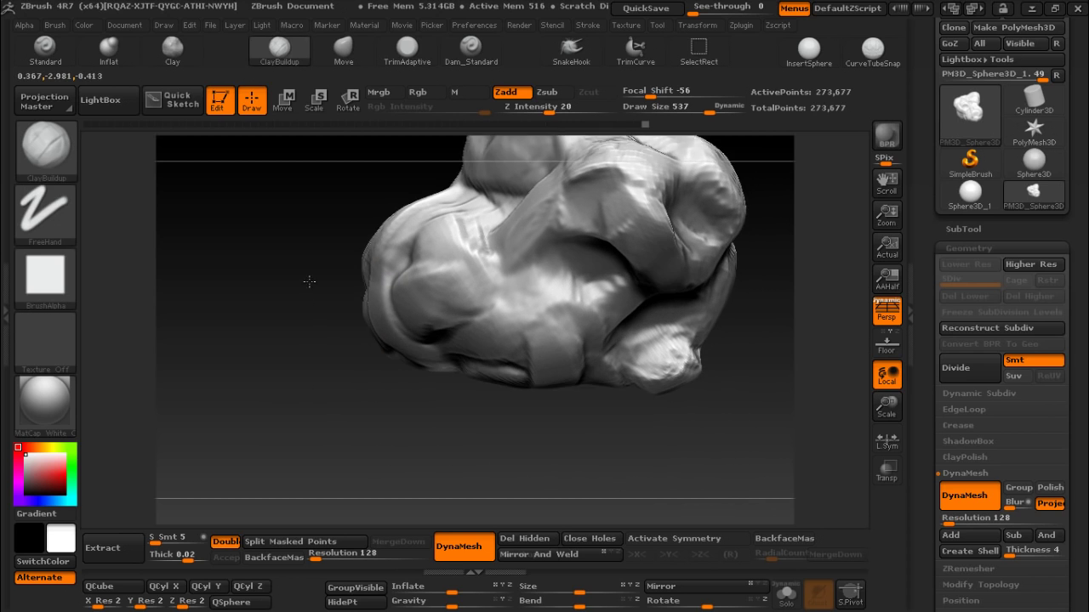
pyautogui.moveTo(658, 396); pyautogui.dragTo(627, 207)
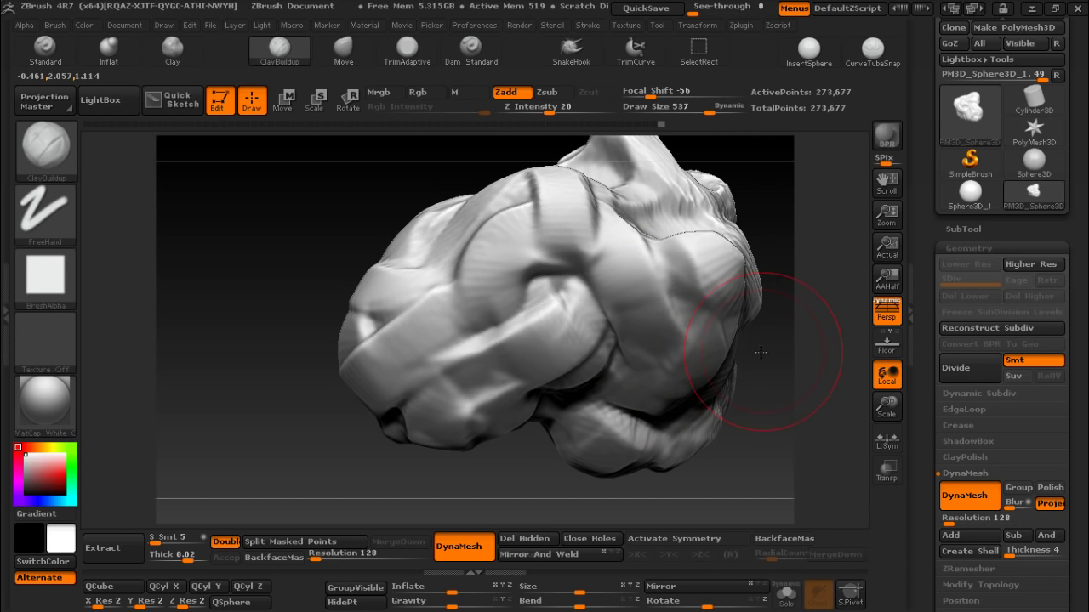
pyautogui.moveTo(760, 351); pyautogui.dragTo(622, 348)
# - Zoom in to smooth the boulder's surface, then pull back to frame the whole rock
pyautogui.moveTo(885, 406); pyautogui.dragTo(557, 300)
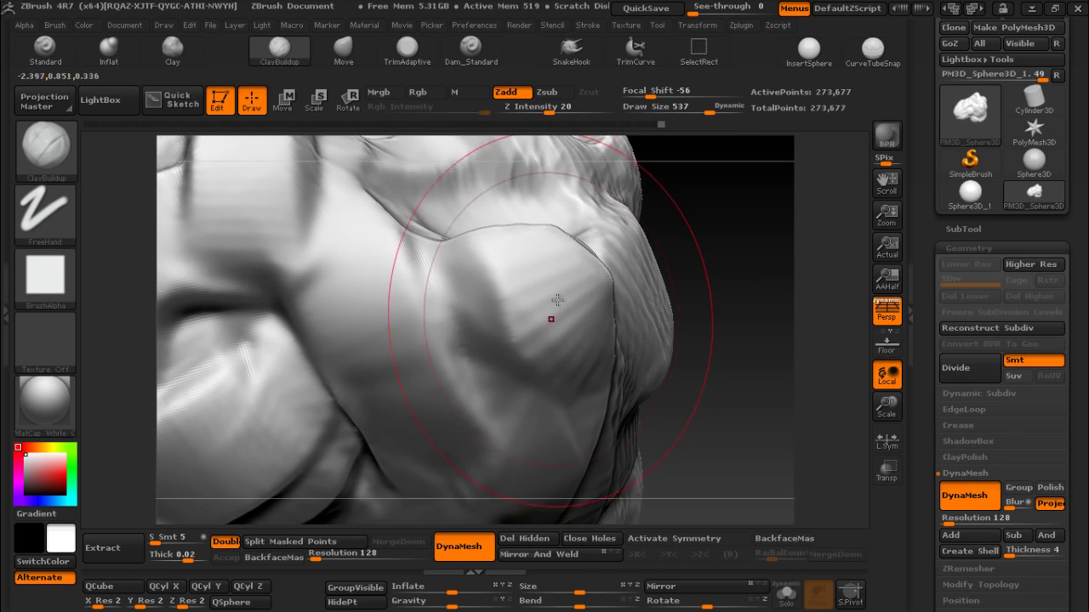
pyautogui.moveTo(887, 406); pyautogui.dragTo(557, 347)
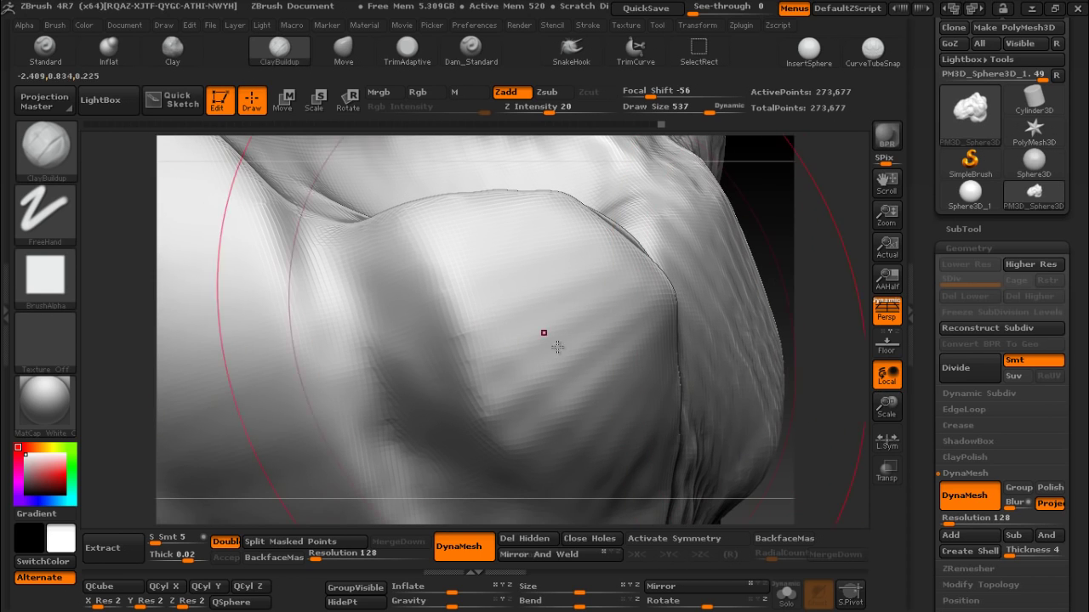
pyautogui.moveTo(886, 407)
pyautogui.mouseDown()
pyautogui.moveTo(656, 304)
pyautogui.moveTo(666, 344)
pyautogui.mouseUp()
pyautogui.press('shift')
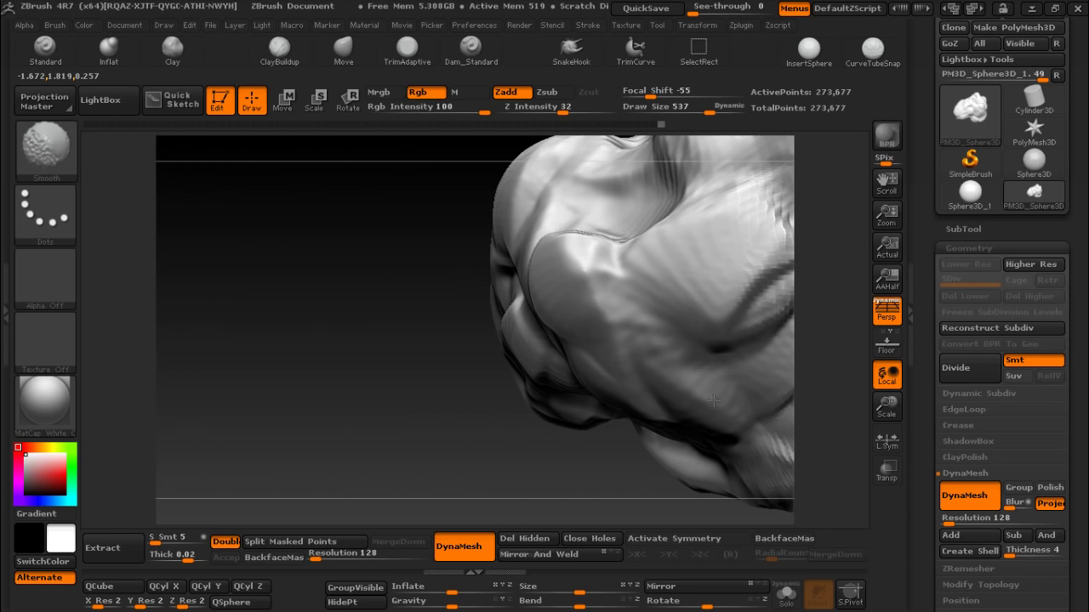
pyautogui.moveTo(502, 307); pyautogui.dragTo(747, 373)
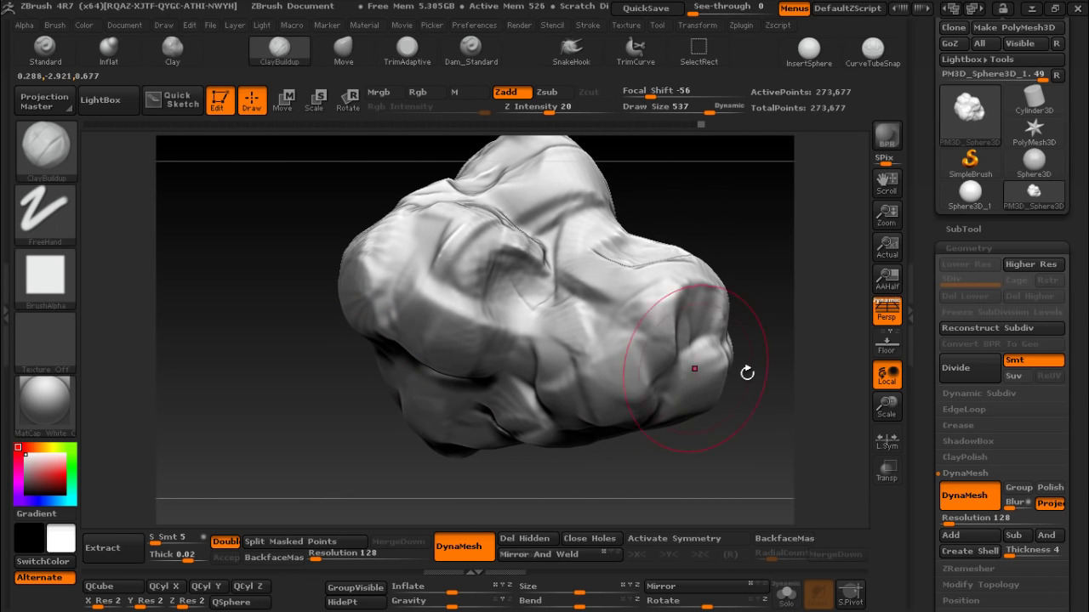
pyautogui.moveTo(887, 406)
pyautogui.mouseDown()
pyautogui.moveTo(746, 301)
pyautogui.moveTo(526, 267)
pyautogui.moveTo(613, 228)
pyautogui.moveTo(754, 345)
pyautogui.mouseUp()
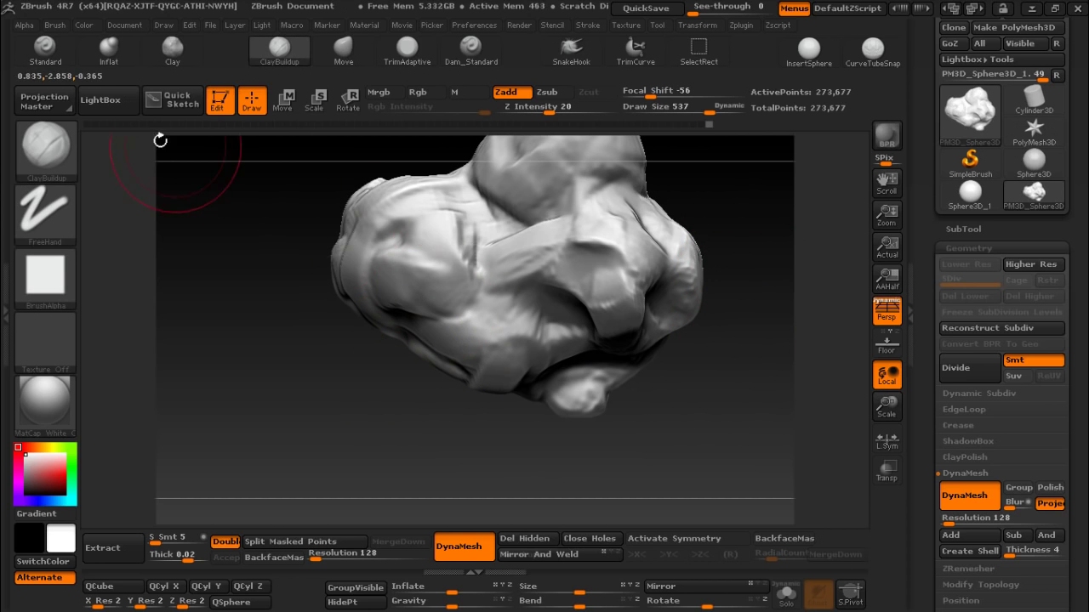
# - Load PolishHard.ZBP from the Polish folder of LightBox's brush library
pyautogui.click(77, 152)
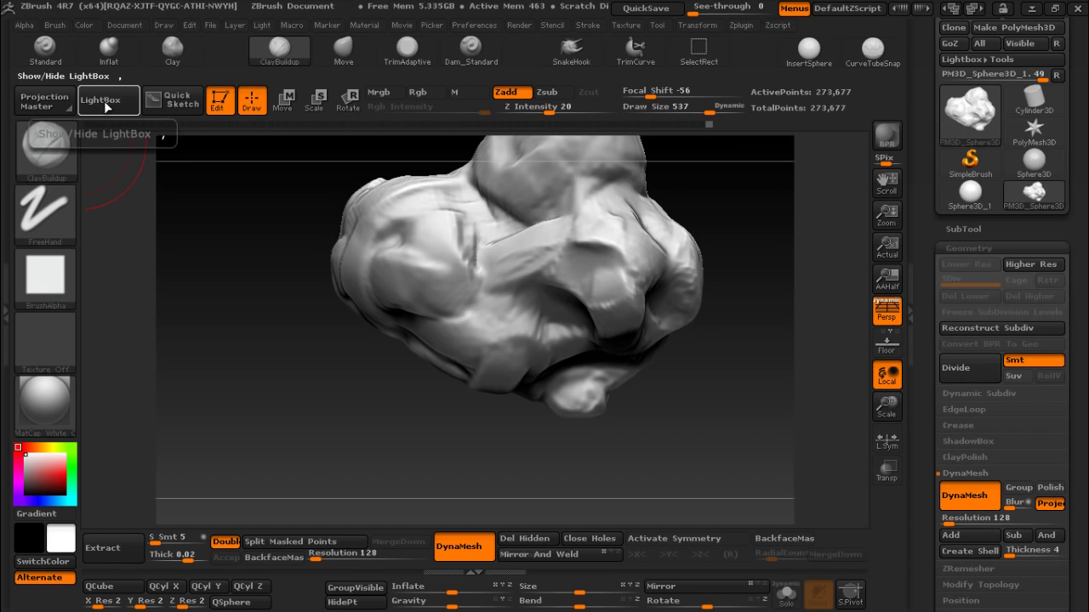
pyautogui.click(109, 102)
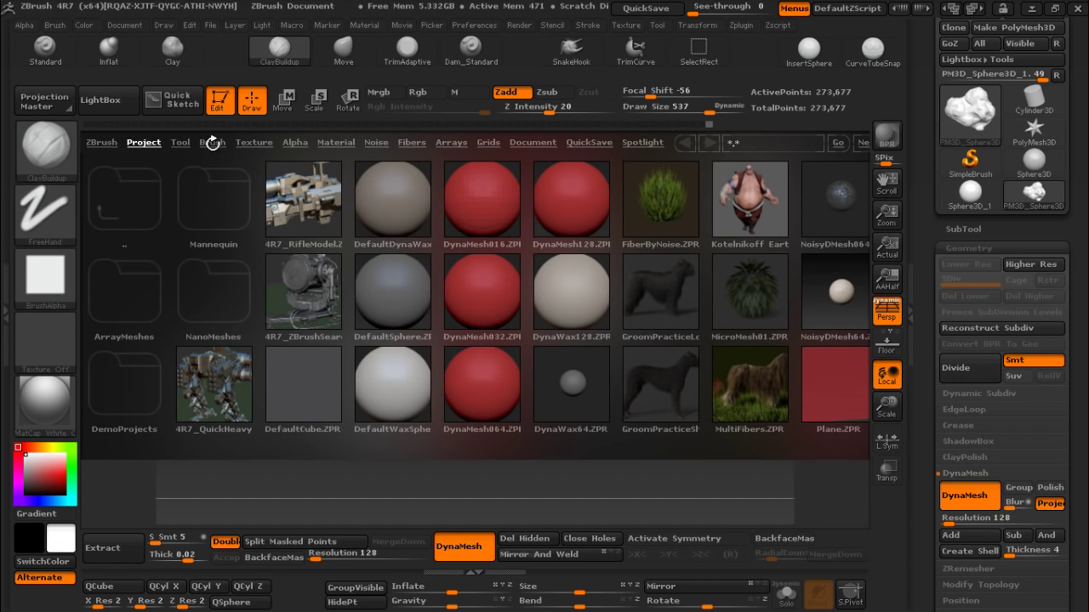
pyautogui.click(213, 142)
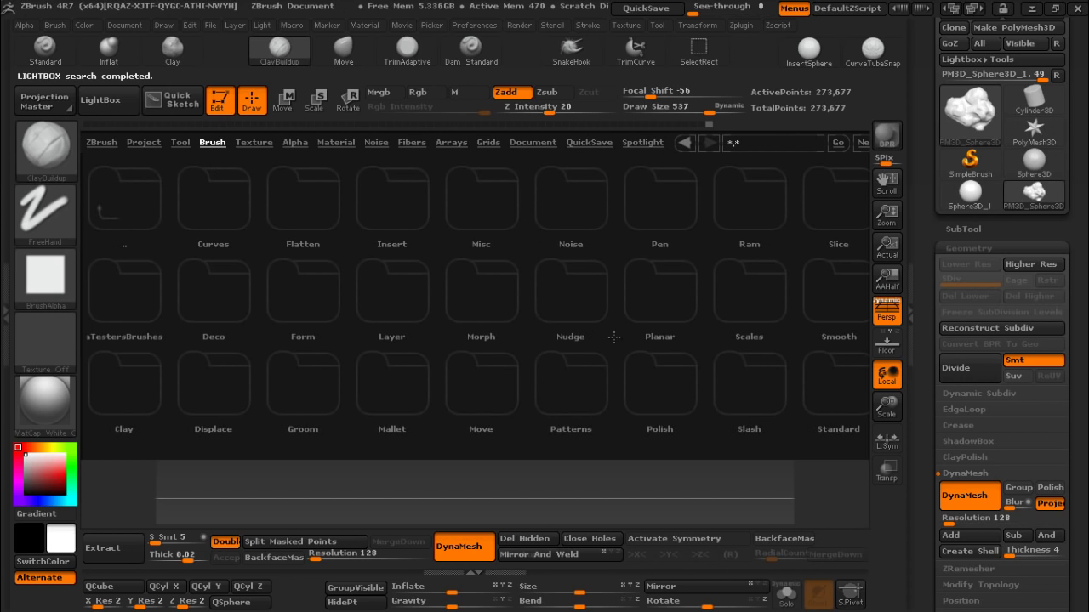
pyautogui.click(653, 390)
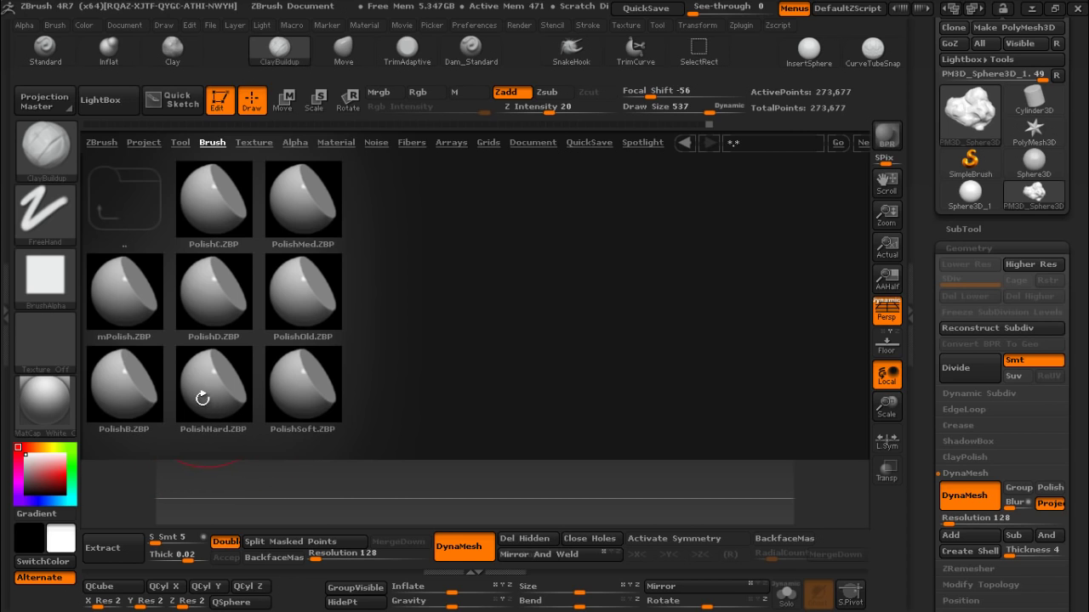
pyautogui.doubleClick(205, 397)
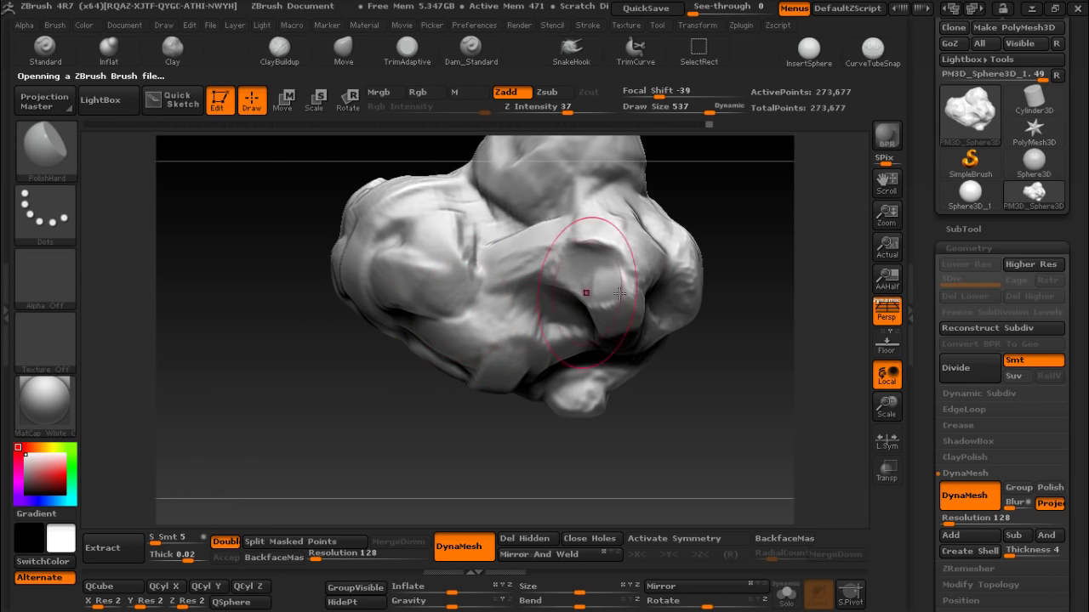
# - Flatten the left lobe into polished planes at Z Intensity 100 and draw size 251
pyautogui.moveTo(399, 433); pyautogui.dragTo(398, 389)
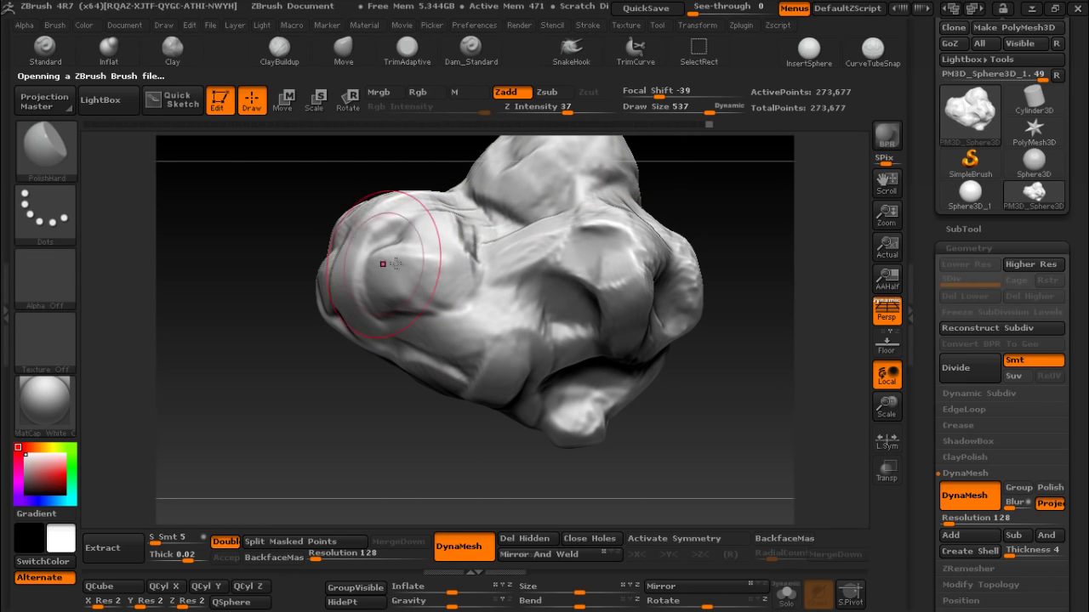
pyautogui.moveTo(413, 265); pyautogui.dragTo(433, 272)
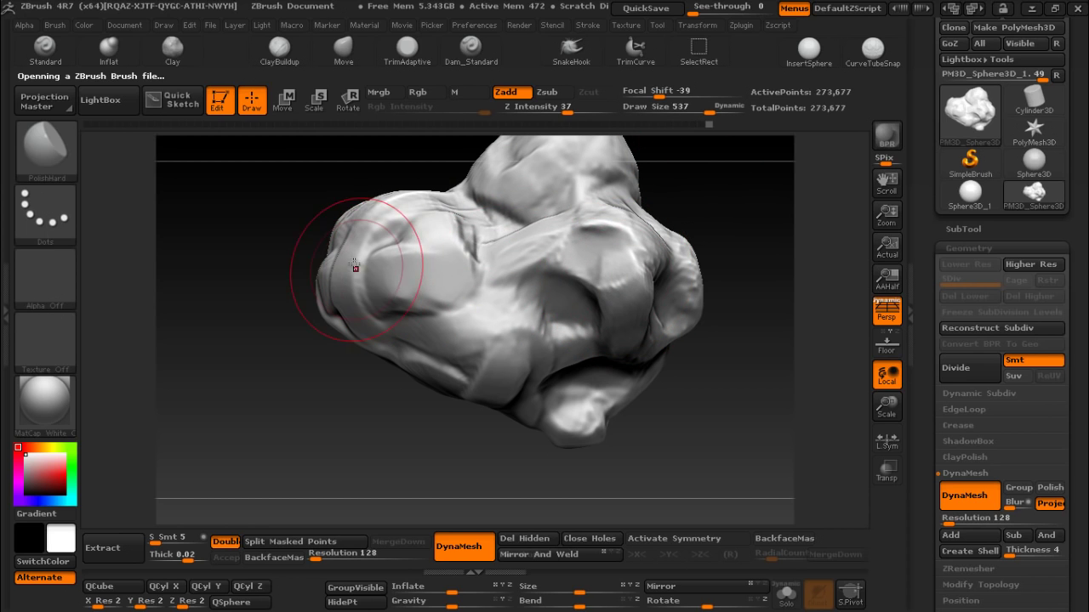
pyautogui.moveTo(358, 260); pyautogui.dragTo(350, 270)
pyautogui.moveTo(365, 442)
pyautogui.mouseDown()
pyautogui.moveTo(331, 377)
pyautogui.moveTo(369, 321)
pyautogui.mouseUp()
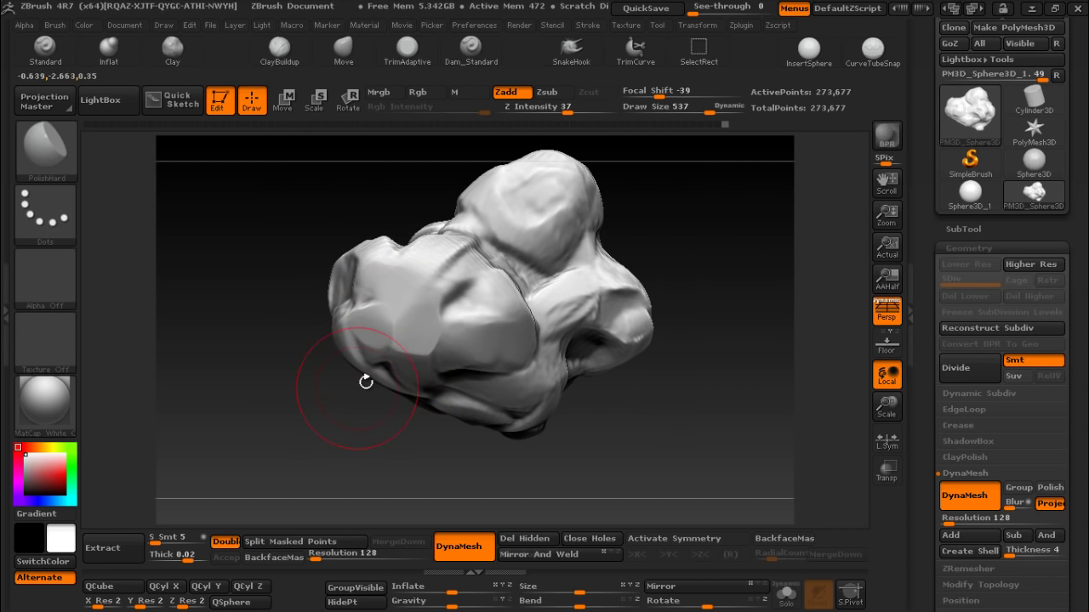
pyautogui.keyDown('shift'); pyautogui.moveTo(394, 281); pyautogui.dragTo(398, 288); pyautogui.keyUp('shift')
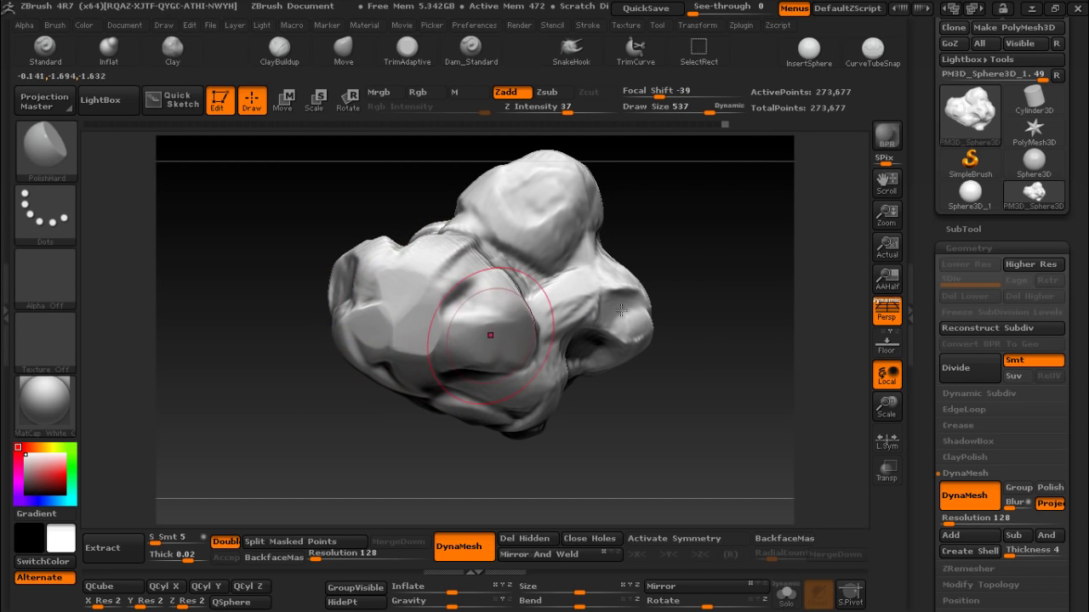
pyautogui.moveTo(486, 316)
pyautogui.mouseDown()
pyautogui.moveTo(446, 330)
pyautogui.moveTo(430, 323)
pyautogui.mouseUp()
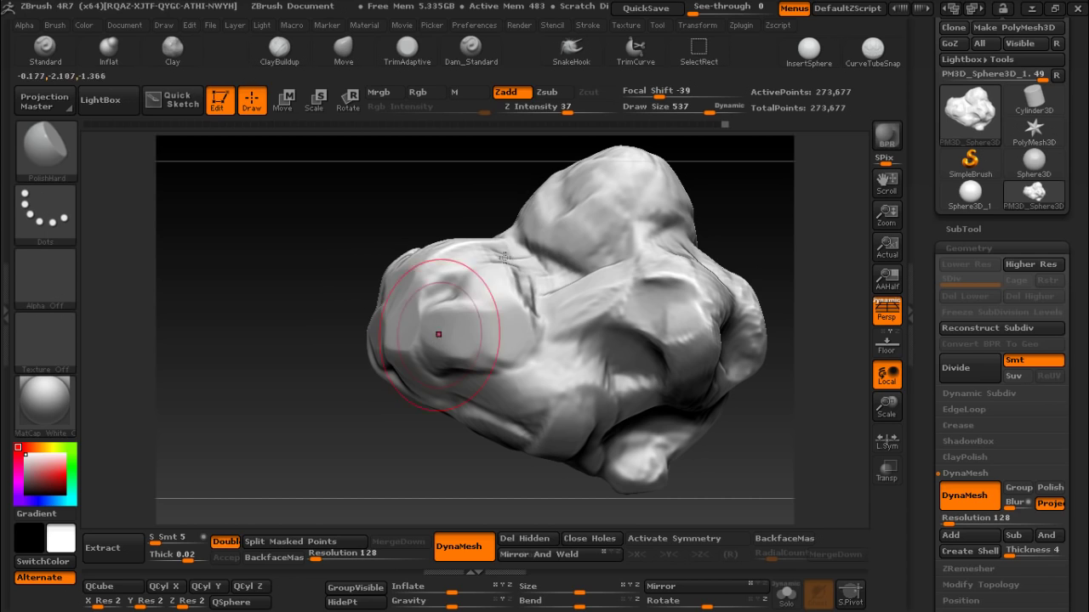
pyautogui.moveTo(566, 109); pyautogui.dragTo(573, 109)
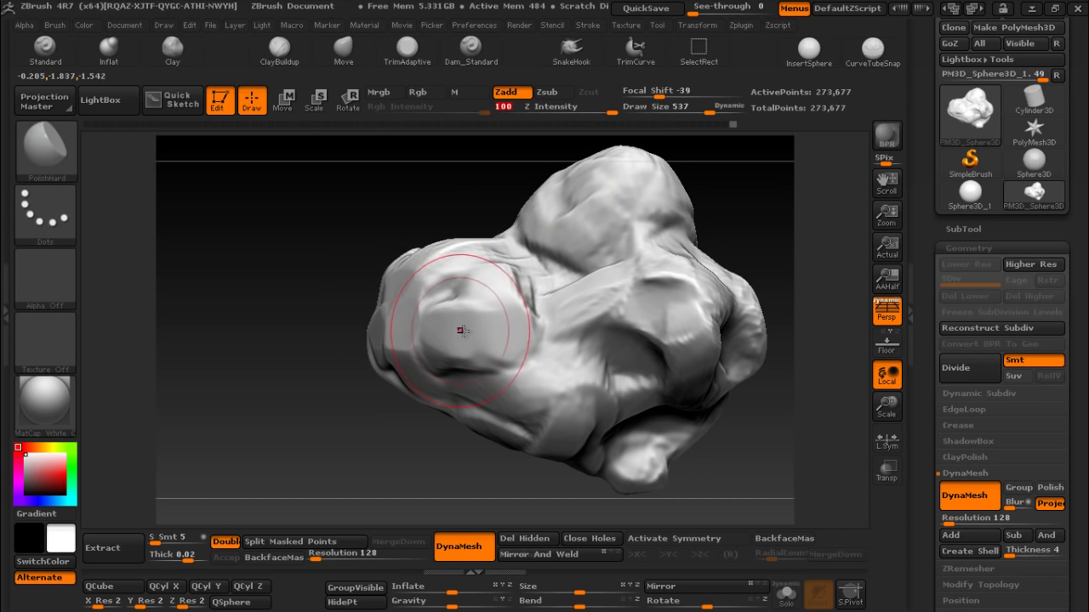
pyautogui.moveTo(479, 316); pyautogui.dragTo(486, 285)
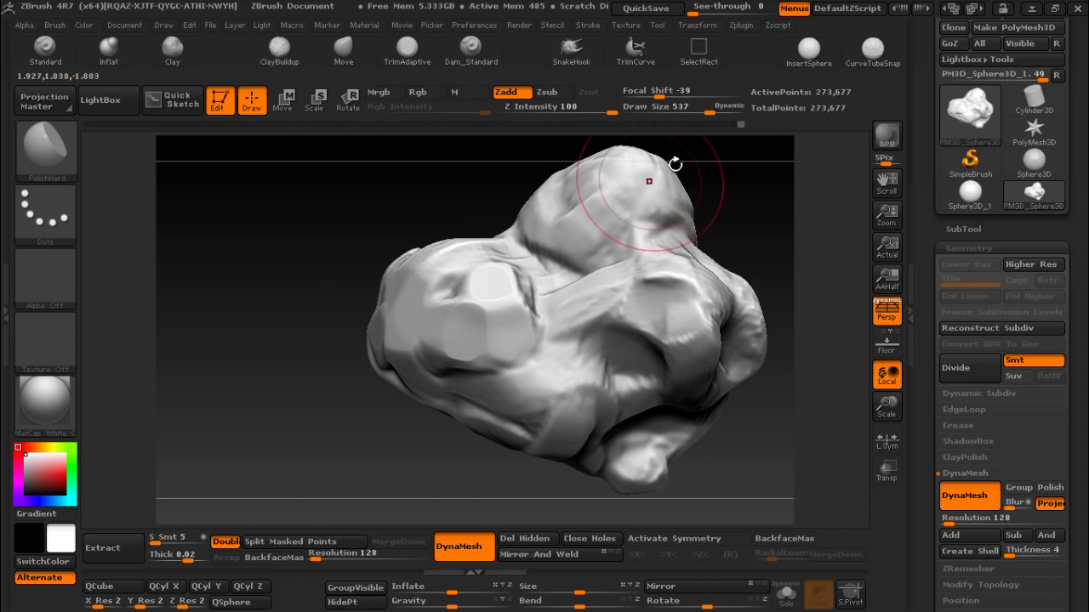
pyautogui.press('[')
pyautogui.press('[')
pyautogui.press('[')
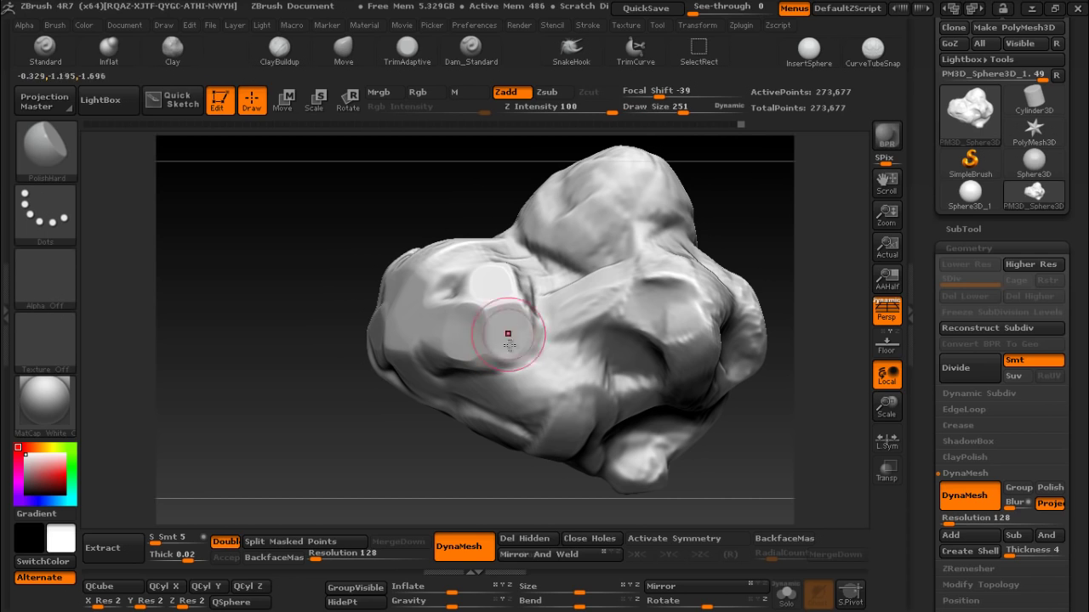
pyautogui.moveTo(498, 323); pyautogui.dragTo(529, 382)
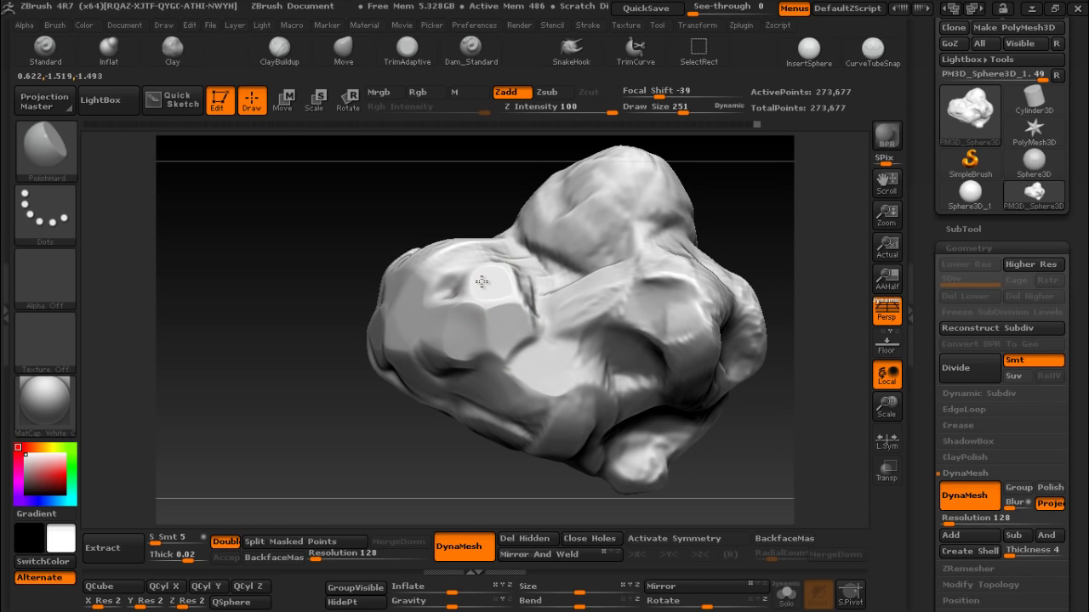
# - Cut faceted planes into the front and upper lobes, resizing the brush to 351 then 156
pyautogui.moveTo(455, 264); pyautogui.dragTo(422, 243)
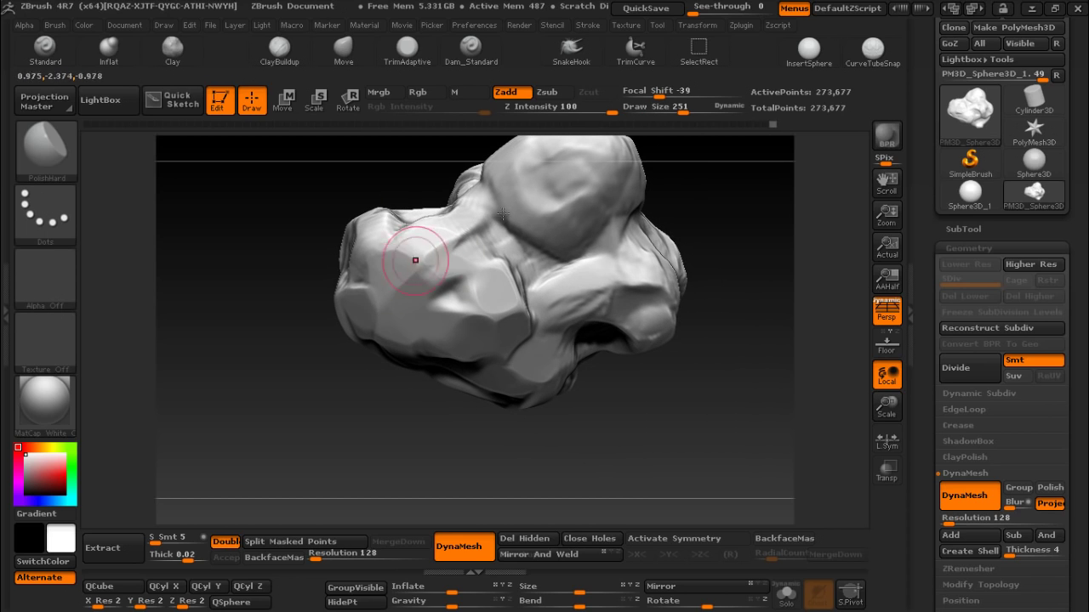
pyautogui.moveTo(681, 115); pyautogui.dragTo(693, 114)
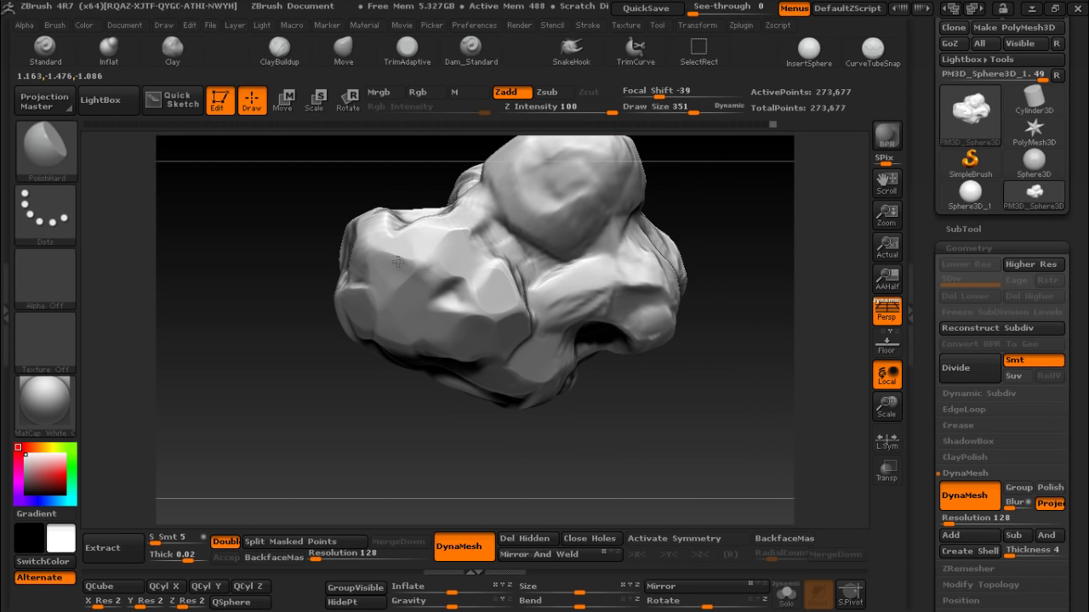
pyautogui.moveTo(384, 378)
pyautogui.mouseDown()
pyautogui.moveTo(384, 420)
pyautogui.moveTo(431, 241)
pyautogui.mouseUp()
pyautogui.moveTo(352, 228)
pyautogui.mouseDown()
pyautogui.moveTo(360, 213)
pyautogui.moveTo(341, 238)
pyautogui.moveTo(356, 304)
pyautogui.mouseUp()
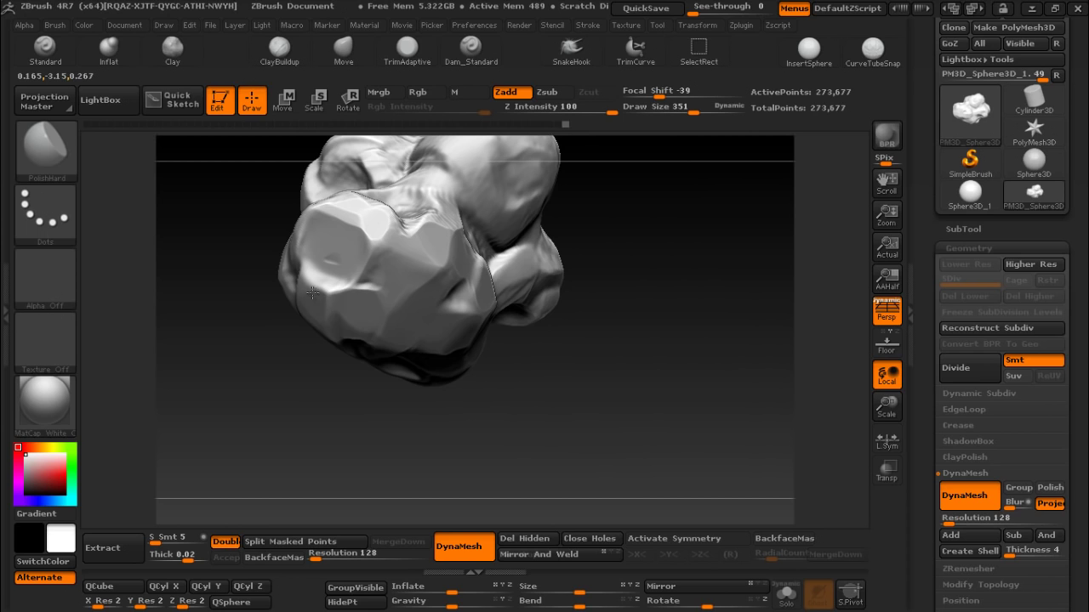
pyautogui.moveTo(595, 370); pyautogui.dragTo(527, 277)
pyautogui.moveTo(377, 429)
pyautogui.mouseDown()
pyautogui.moveTo(389, 352)
pyautogui.moveTo(387, 369)
pyautogui.mouseUp()
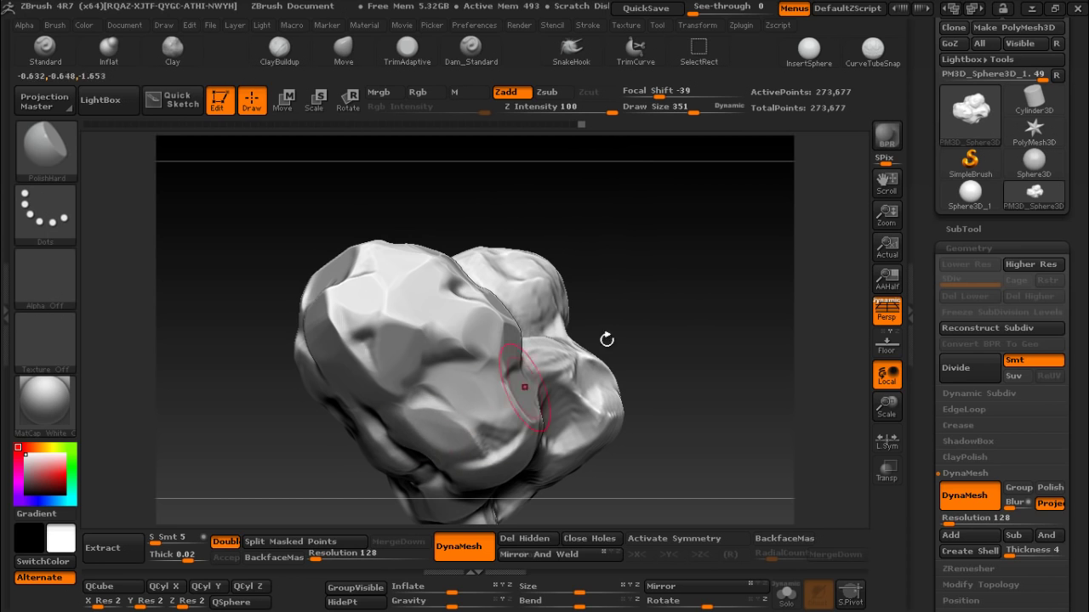
pyautogui.moveTo(607, 342); pyautogui.dragTo(515, 299)
pyautogui.moveTo(583, 304); pyautogui.dragTo(559, 377)
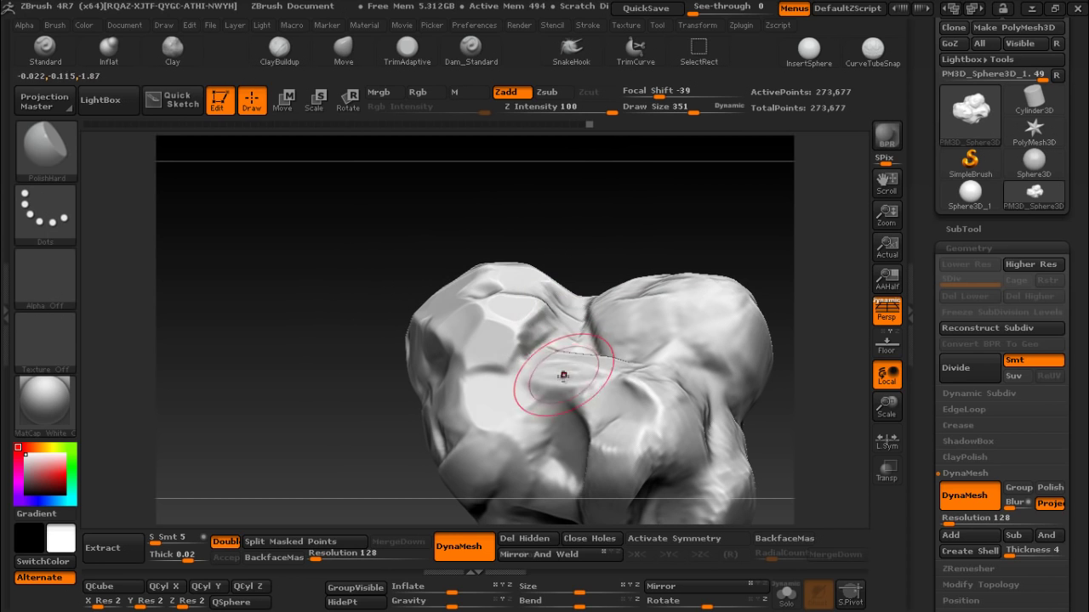
pyautogui.moveTo(547, 316); pyautogui.dragTo(576, 250)
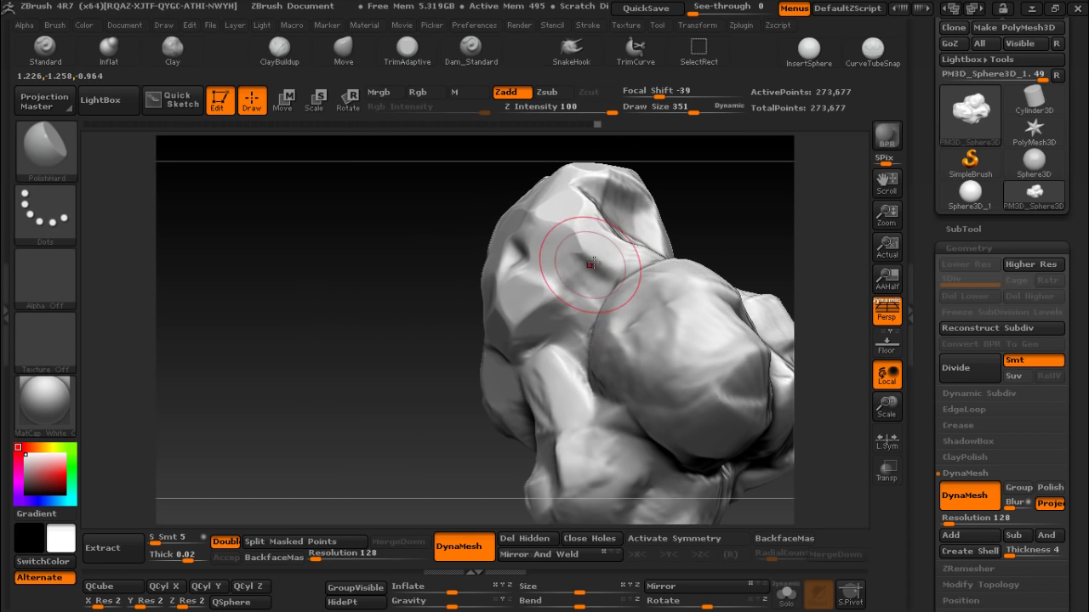
pyautogui.moveTo(694, 112); pyautogui.dragTo(670, 111)
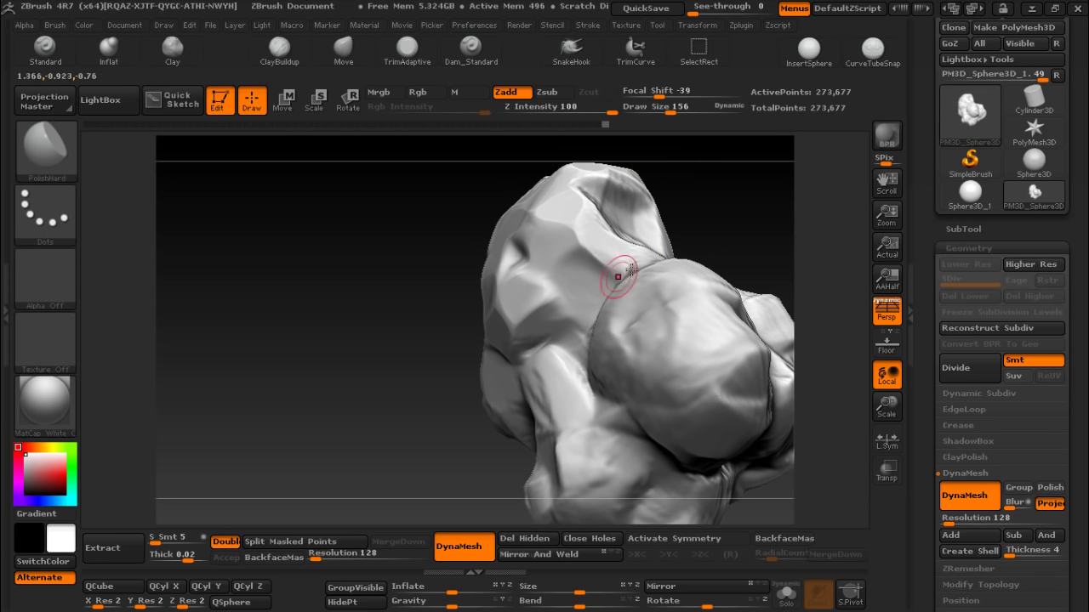
pyautogui.moveTo(629, 270); pyautogui.dragTo(612, 213)
pyautogui.moveTo(672, 91)
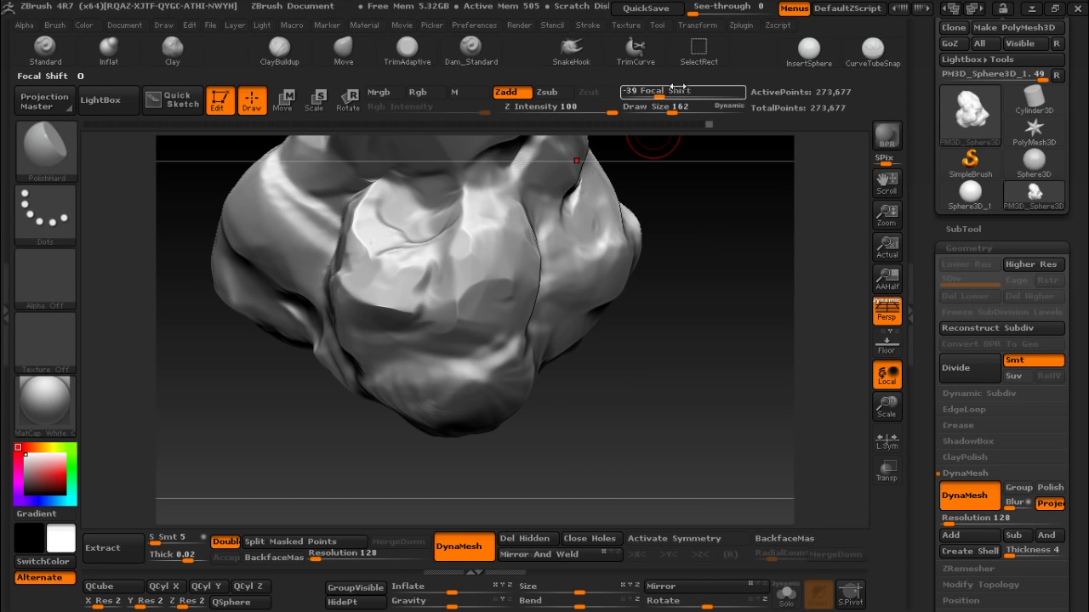
# - Set Focal Shift to -100, stamp a flattened dab, then raise Focal Shift to -69
pyautogui.moveTo(657, 94); pyautogui.dragTo(643, 95)
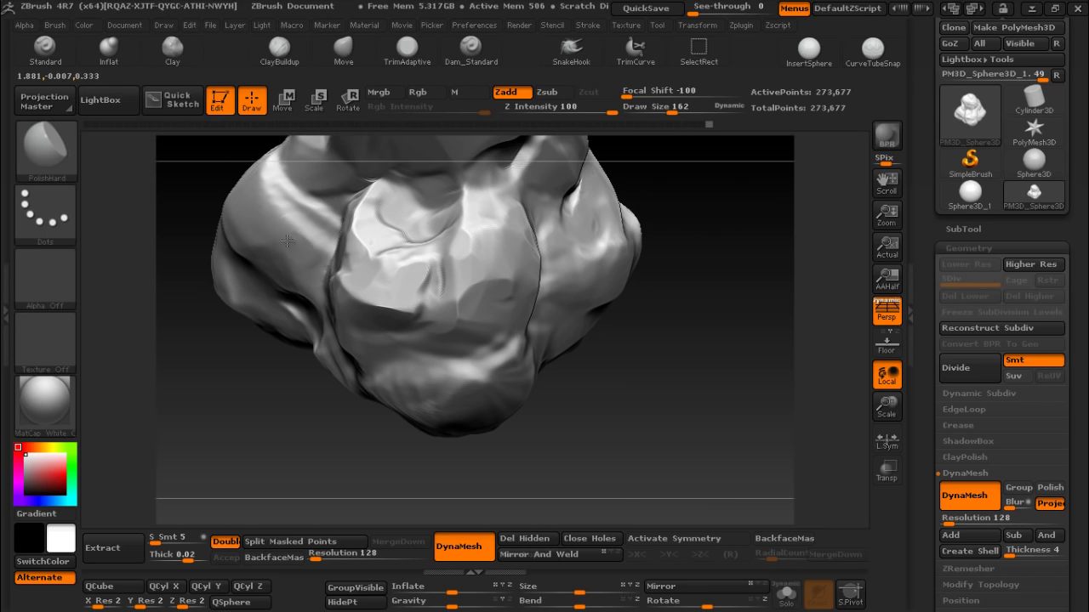
pyautogui.moveTo(234, 221); pyautogui.dragTo(250, 219)
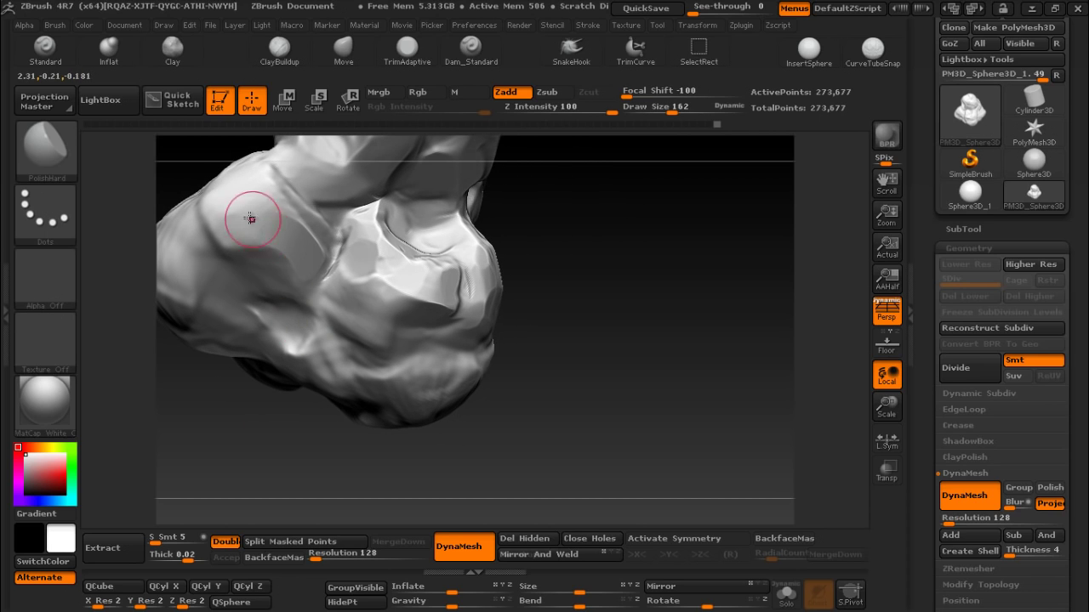
pyautogui.moveTo(629, 95); pyautogui.dragTo(723, 95)
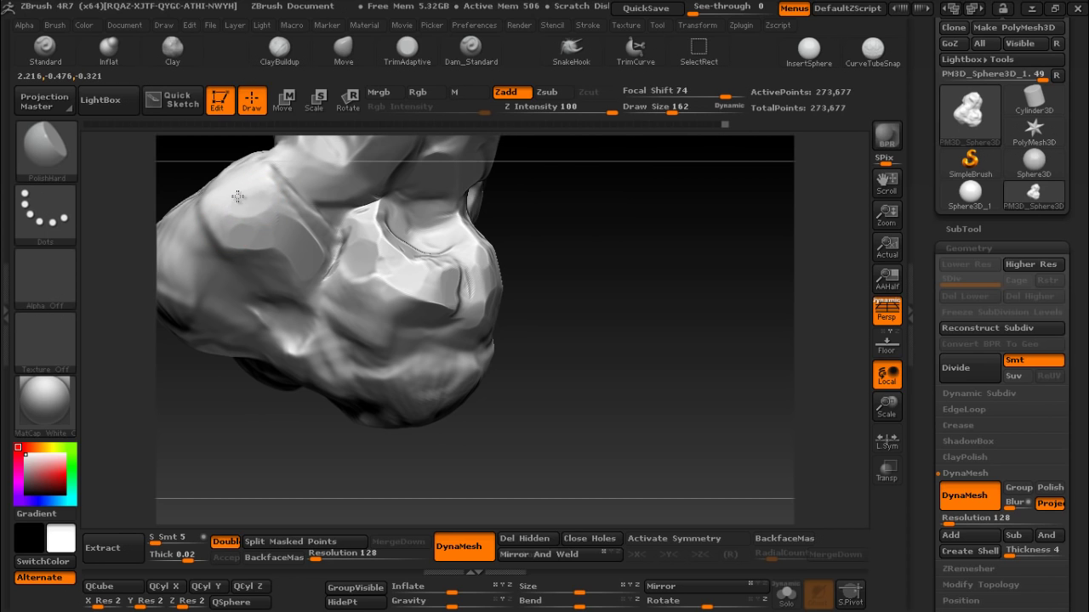
pyautogui.moveTo(226, 331); pyautogui.dragTo(248, 272)
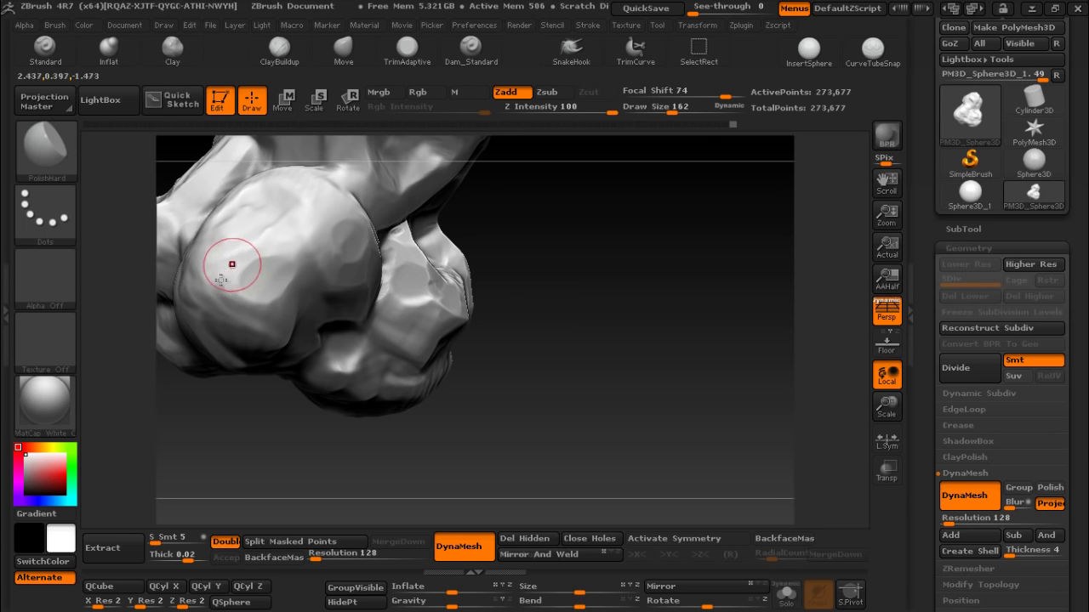
pyautogui.moveTo(655, 91); pyautogui.dragTo(627, 92)
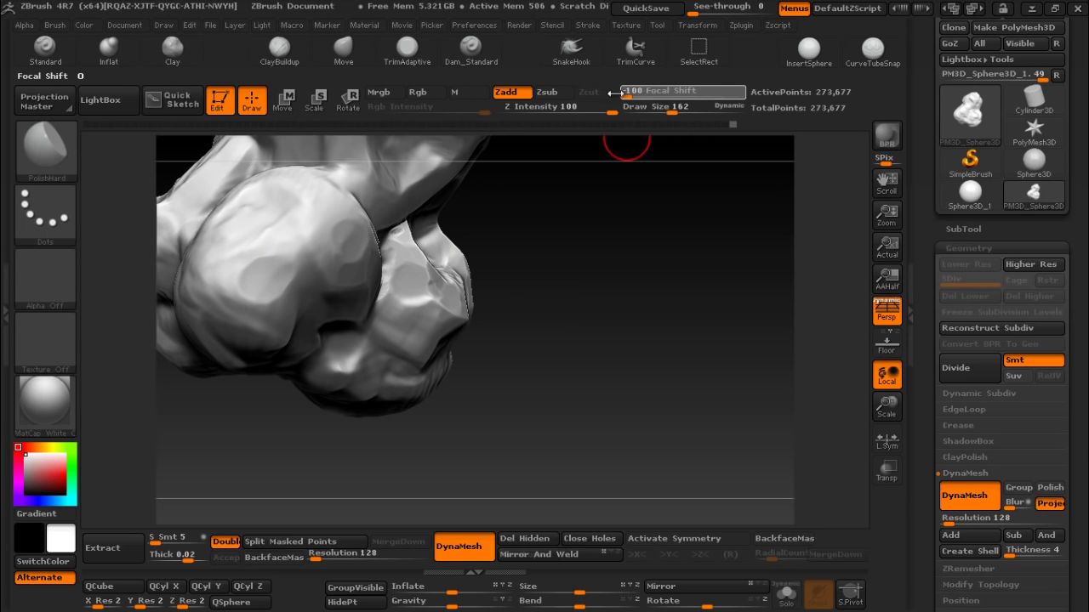
pyautogui.click(248, 277)
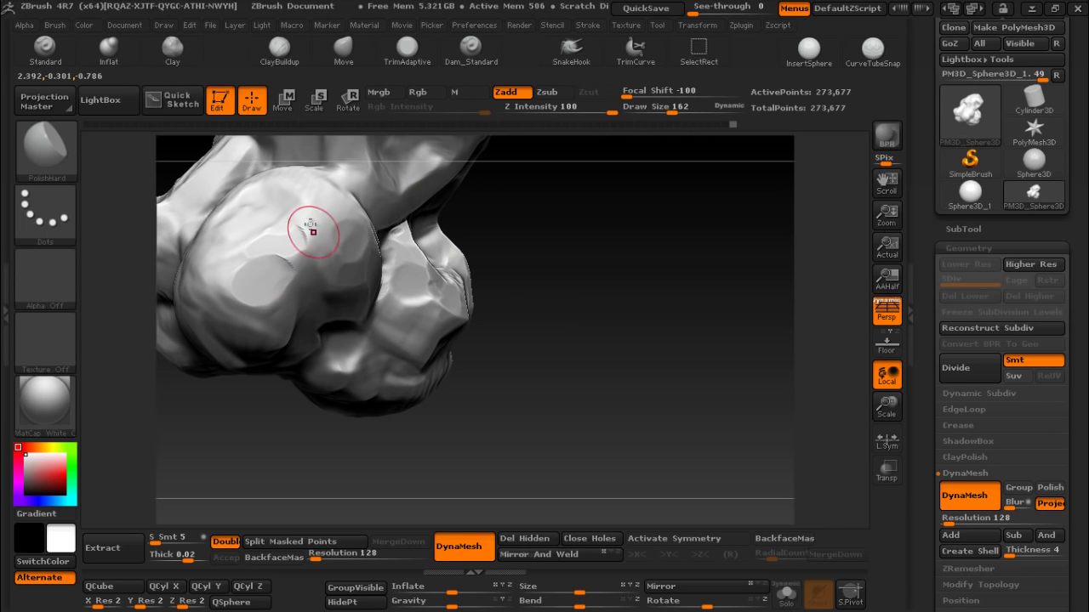
pyautogui.moveTo(627, 97); pyautogui.dragTo(644, 97)
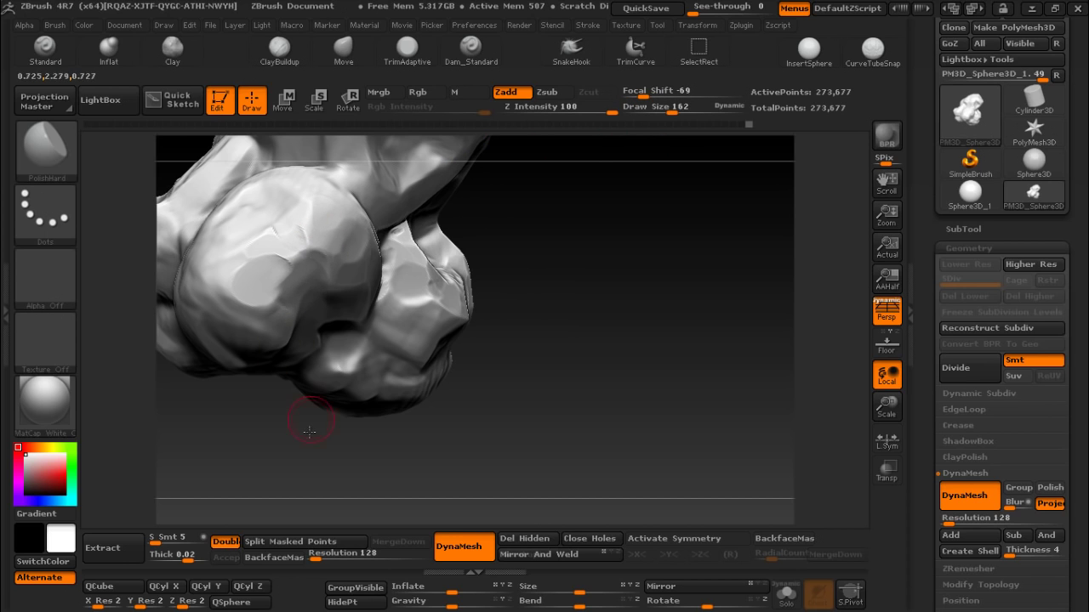
# - Carve dents and creases across the rock, then inspect the polygon wireframe and zoom out
pyautogui.moveTo(310, 431); pyautogui.dragTo(271, 321)
pyautogui.moveTo(292, 390)
pyautogui.mouseDown()
pyautogui.moveTo(407, 367)
pyautogui.moveTo(400, 409)
pyautogui.moveTo(430, 446)
pyautogui.moveTo(499, 368)
pyautogui.mouseUp()
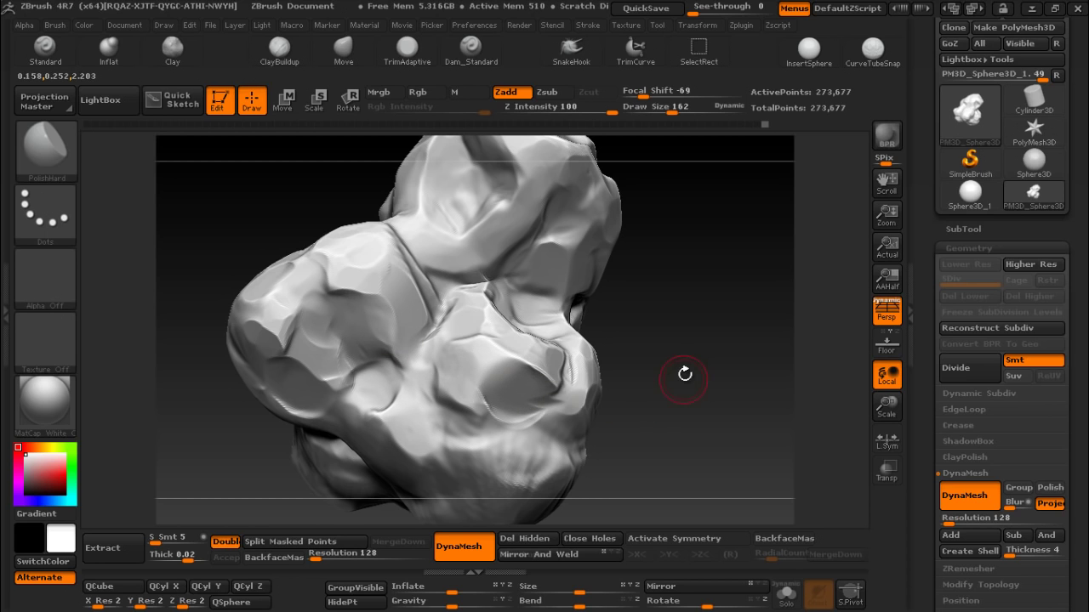
pyautogui.moveTo(686, 376)
pyautogui.mouseDown()
pyautogui.moveTo(717, 309)
pyautogui.moveTo(694, 366)
pyautogui.mouseUp()
pyautogui.moveTo(538, 346)
pyautogui.mouseDown()
pyautogui.moveTo(509, 321)
pyautogui.moveTo(451, 358)
pyautogui.moveTo(385, 353)
pyautogui.moveTo(433, 375)
pyautogui.mouseUp()
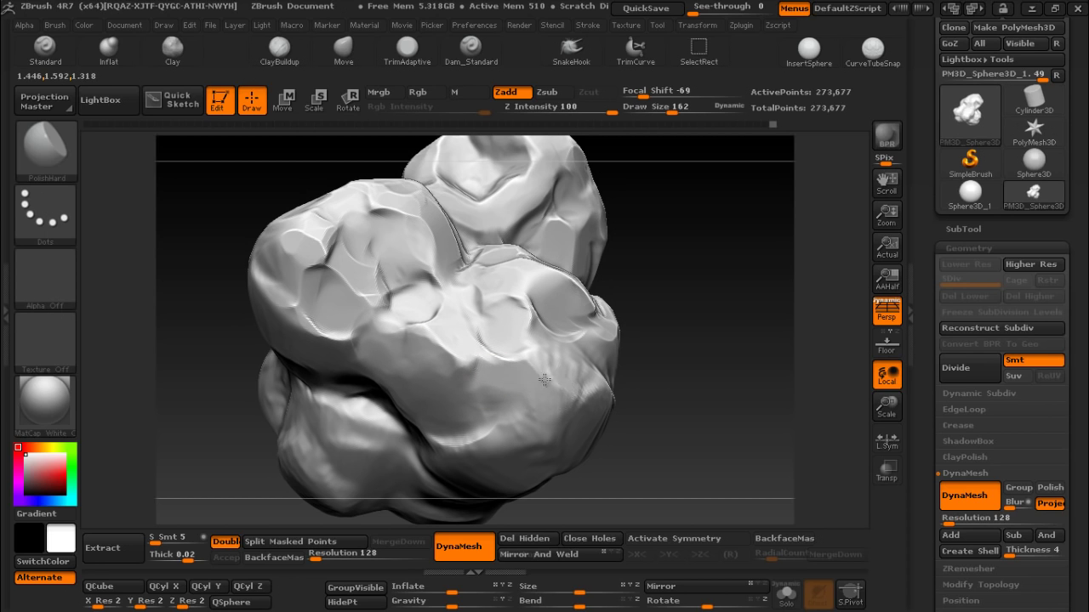
pyautogui.moveTo(659, 393)
pyautogui.mouseDown()
pyautogui.moveTo(646, 352)
pyautogui.moveTo(596, 301)
pyautogui.mouseUp()
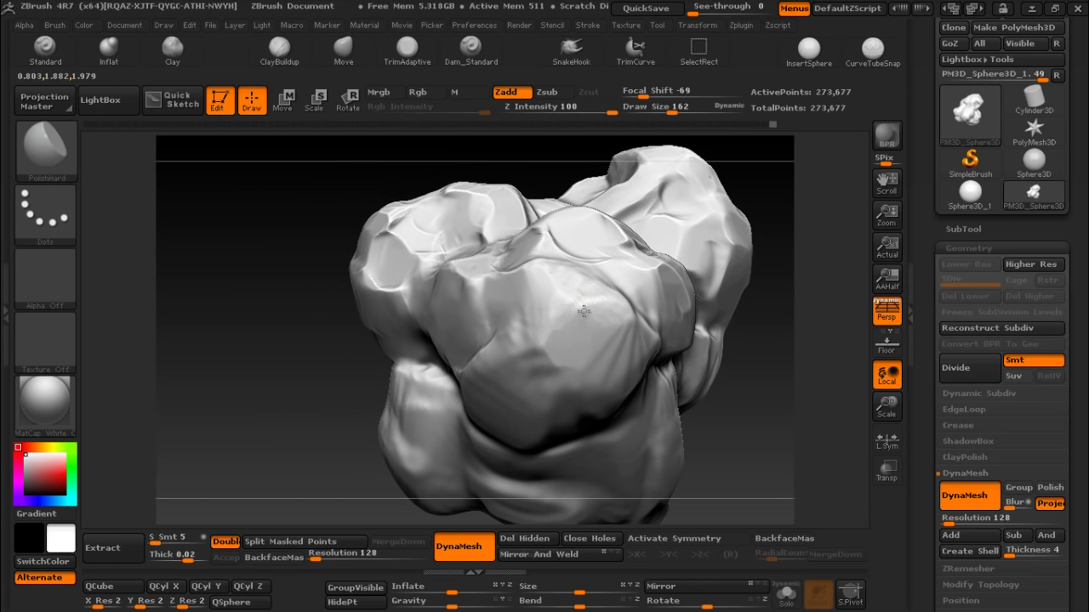
pyautogui.scroll(2, 739, 349)
pyautogui.scroll(2, 768, 340)
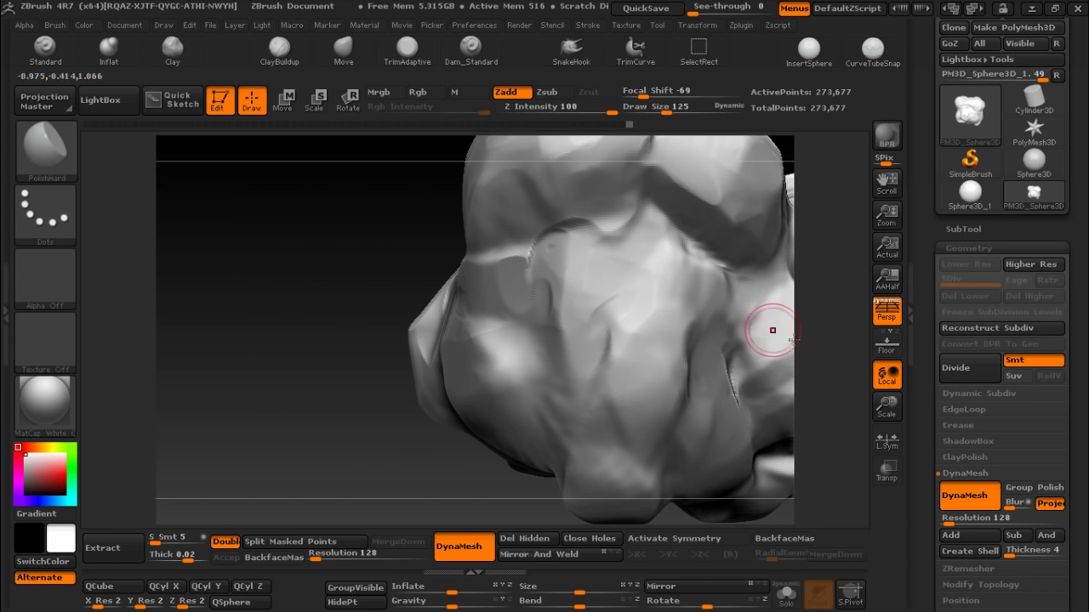
pyautogui.scroll(2, 627, 268)
pyautogui.hotkey('shift', 'f')
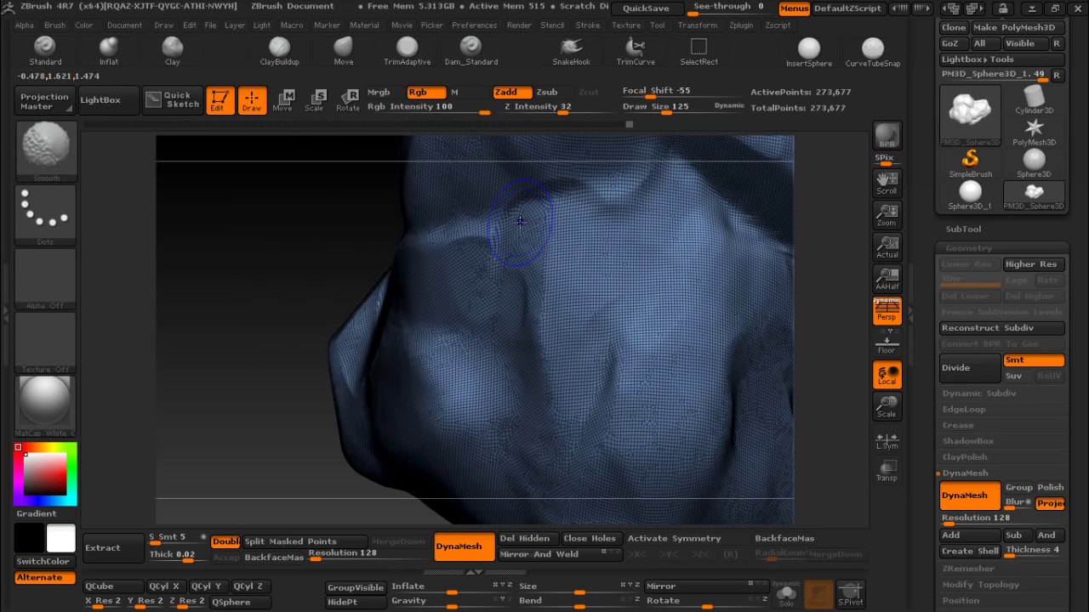
pyautogui.hotkey('shift', 'f')
pyautogui.moveTo(887, 407); pyautogui.dragTo(775, 400)
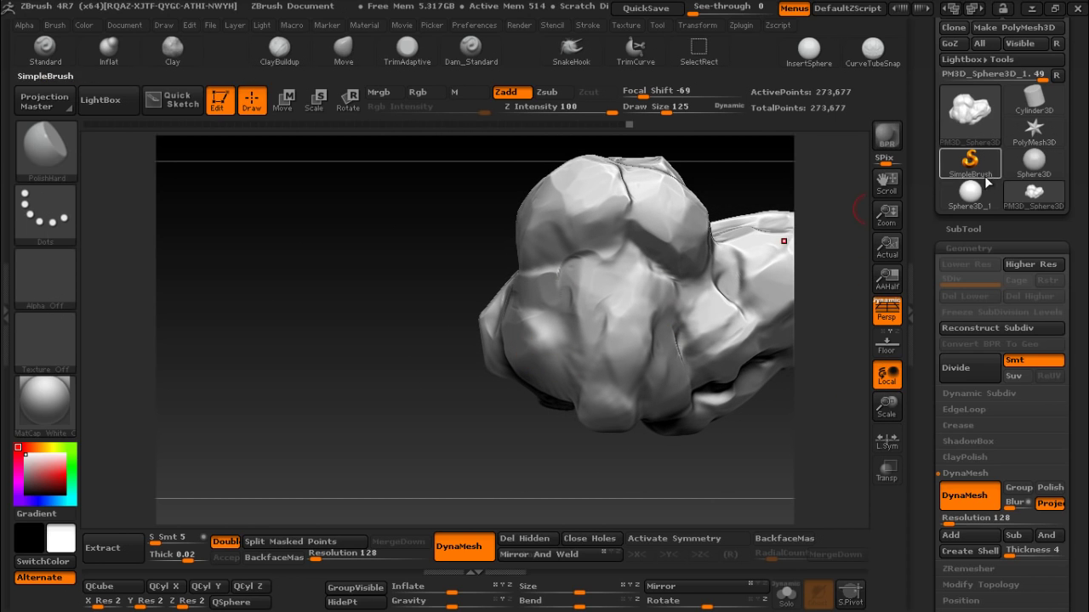
# - Subdivide the boulder once with Geometry > Divide to reach SDiv 2
pyautogui.click(968, 228)
pyautogui.click(992, 99)
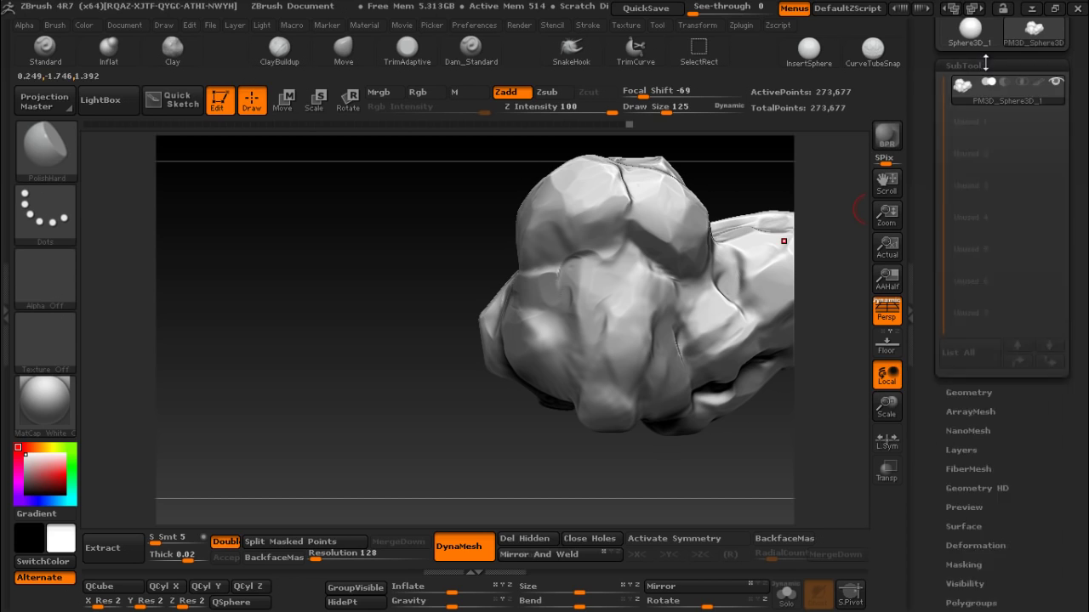
pyautogui.click(979, 90)
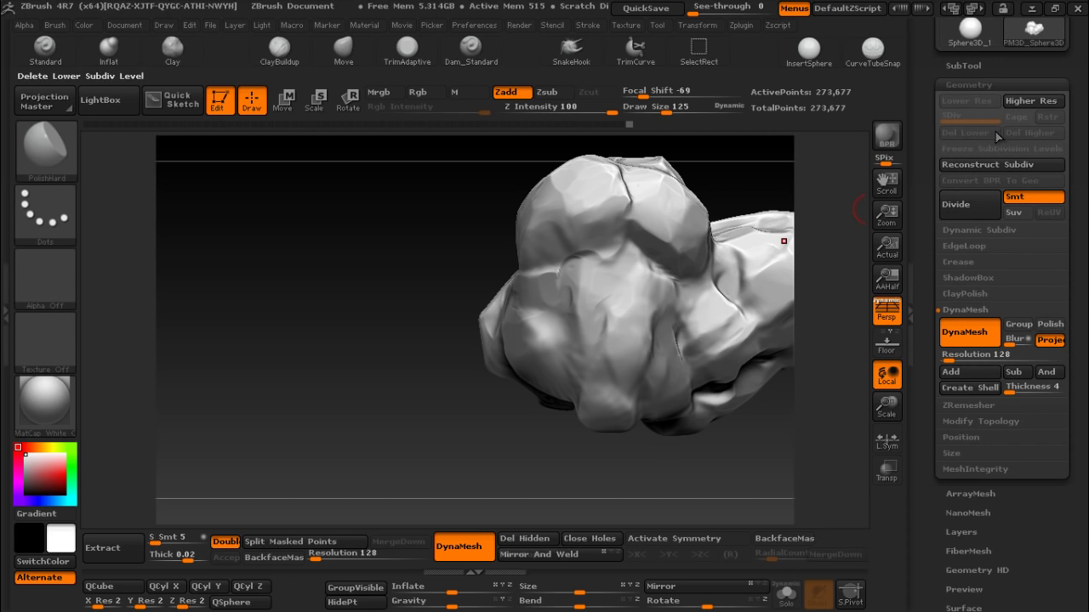
pyautogui.click(967, 206)
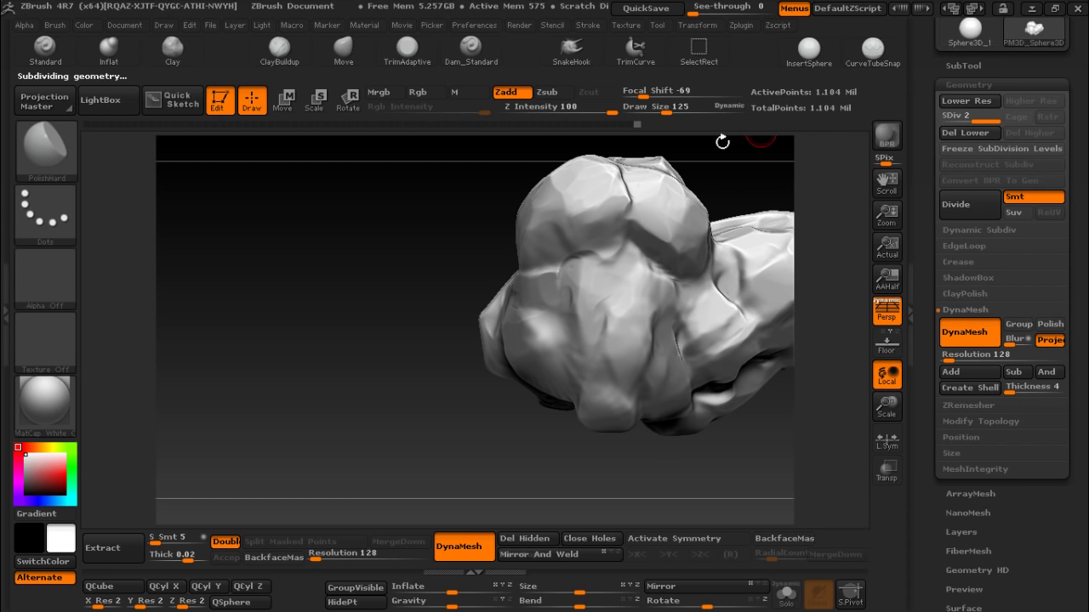
# - Rotate the subdivided boulder and settle the PolishHard draw size at 221
pyautogui.moveTo(459, 264); pyautogui.dragTo(558, 263)
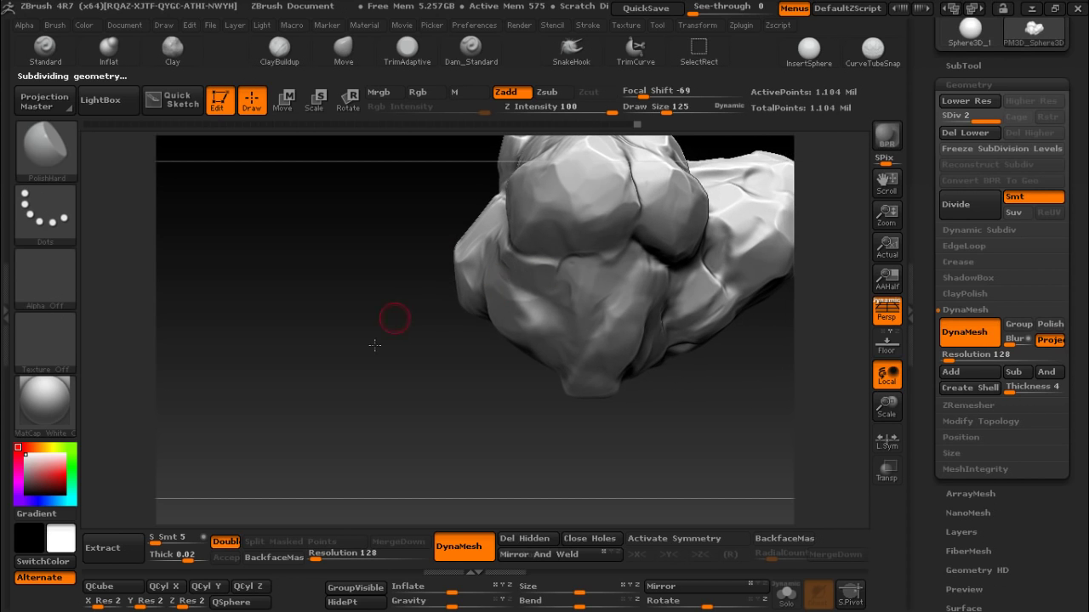
pyautogui.moveTo(666, 109); pyautogui.dragTo(690, 109)
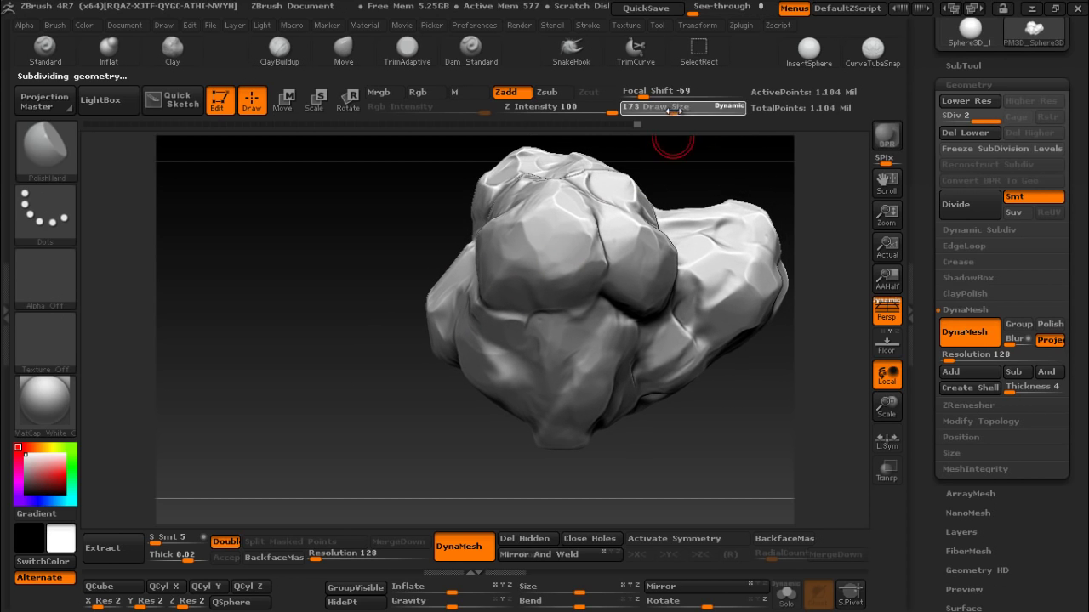
pyautogui.moveTo(732, 442); pyautogui.dragTo(382, 389)
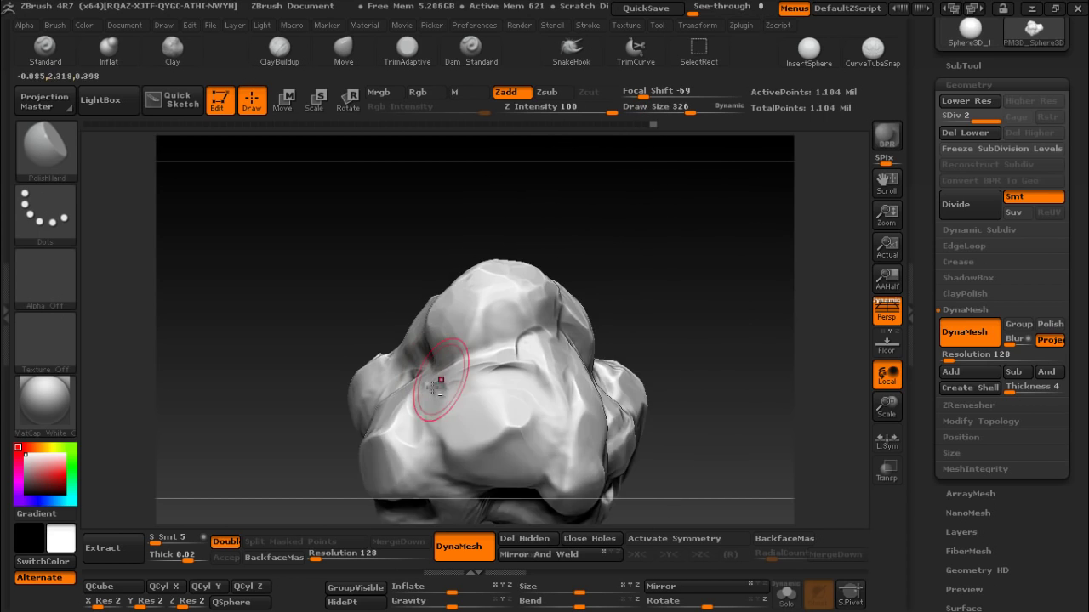
pyautogui.moveTo(713, 108); pyautogui.dragTo(662, 108)
pyautogui.moveTo(459, 370)
pyautogui.keyDown('alt'); pyautogui.mouseDown()
pyautogui.moveTo(624, 360)
pyautogui.moveTo(648, 332)
pyautogui.mouseUp(); pyautogui.keyUp('alt')
pyautogui.moveTo(661, 226)
pyautogui.keyDown('alt'); pyautogui.mouseDown()
pyautogui.moveTo(600, 318)
pyautogui.moveTo(607, 289)
pyautogui.moveTo(272, 393)
pyautogui.moveTo(375, 334)
pyautogui.moveTo(510, 340)
pyautogui.mouseUp(); pyautogui.keyUp('alt')
pyautogui.press(']')
pyautogui.press(']')
pyautogui.press(']')
pyautogui.press(']')
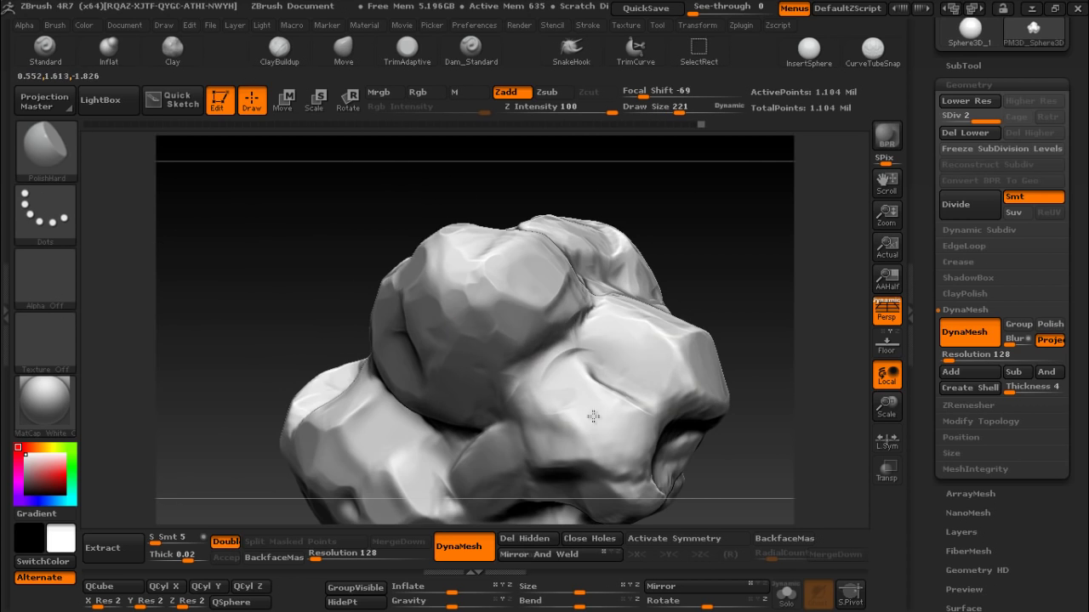
# - Reshape the rock's left lobe and centre, varying the draw size between 62 and 162
pyautogui.keyDown('alt'); pyautogui.moveTo(593, 418); pyautogui.dragTo(666, 272); pyautogui.keyUp('alt')
pyautogui.press('[')
pyautogui.press('[')
pyautogui.moveTo(681, 400)
pyautogui.mouseDown()
pyautogui.moveTo(712, 426)
pyautogui.moveTo(687, 250)
pyautogui.moveTo(564, 329)
pyautogui.moveTo(367, 364)
pyautogui.moveTo(425, 358)
pyautogui.moveTo(493, 221)
pyautogui.mouseUp()
pyautogui.press('[')
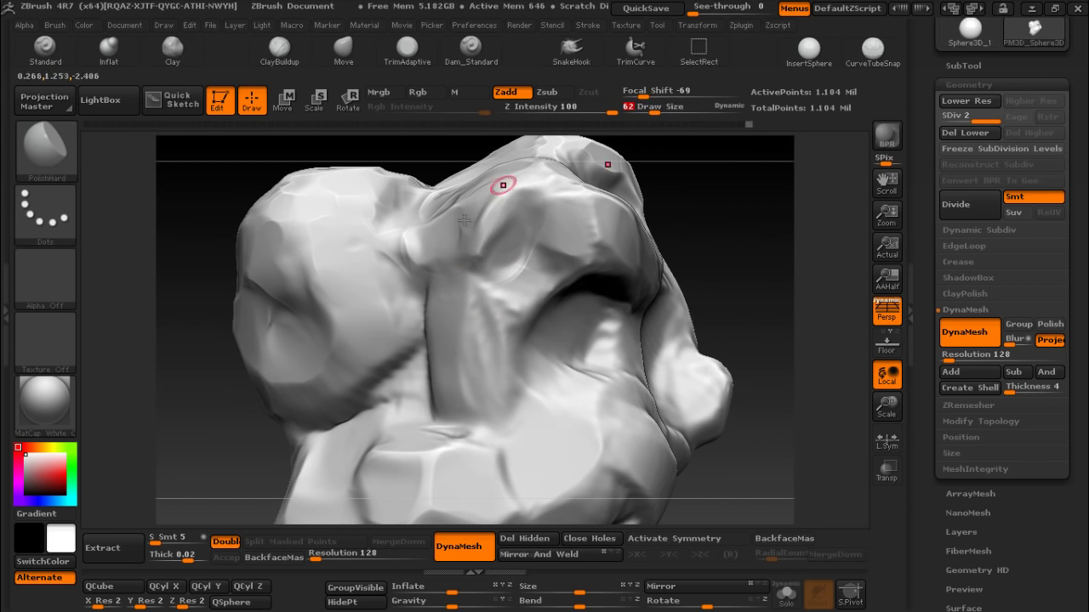
pyautogui.press('[')
pyautogui.press(']')
pyautogui.press(']')
pyautogui.moveTo(323, 374)
pyautogui.mouseDown()
pyautogui.moveTo(460, 357)
pyautogui.moveTo(536, 273)
pyautogui.moveTo(417, 375)
pyautogui.mouseUp()
pyautogui.press('[')
pyautogui.press('[')
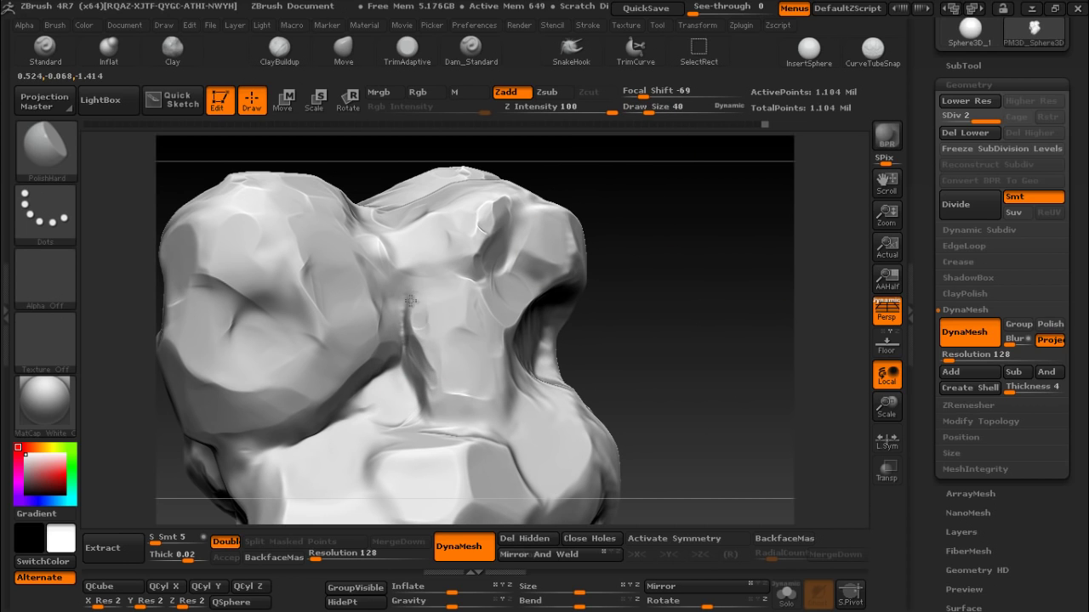
pyautogui.moveTo(642, 388); pyautogui.dragTo(599, 208)
pyautogui.press(']')
pyautogui.press(']')
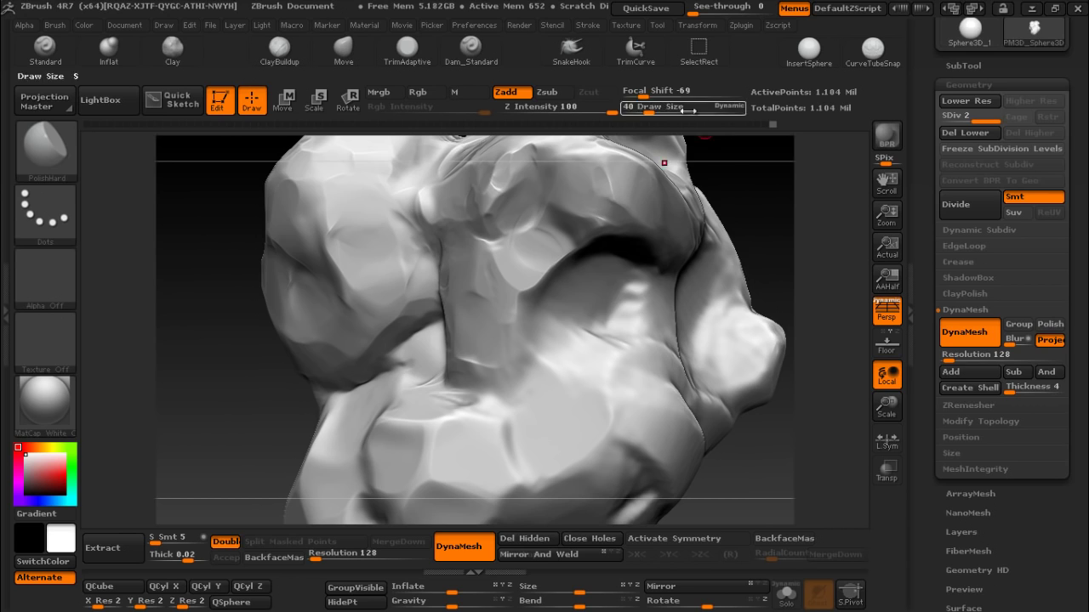
pyautogui.moveTo(766, 248)
pyautogui.mouseDown()
pyautogui.moveTo(729, 267)
pyautogui.moveTo(700, 213)
pyautogui.moveTo(656, 329)
pyautogui.mouseUp()
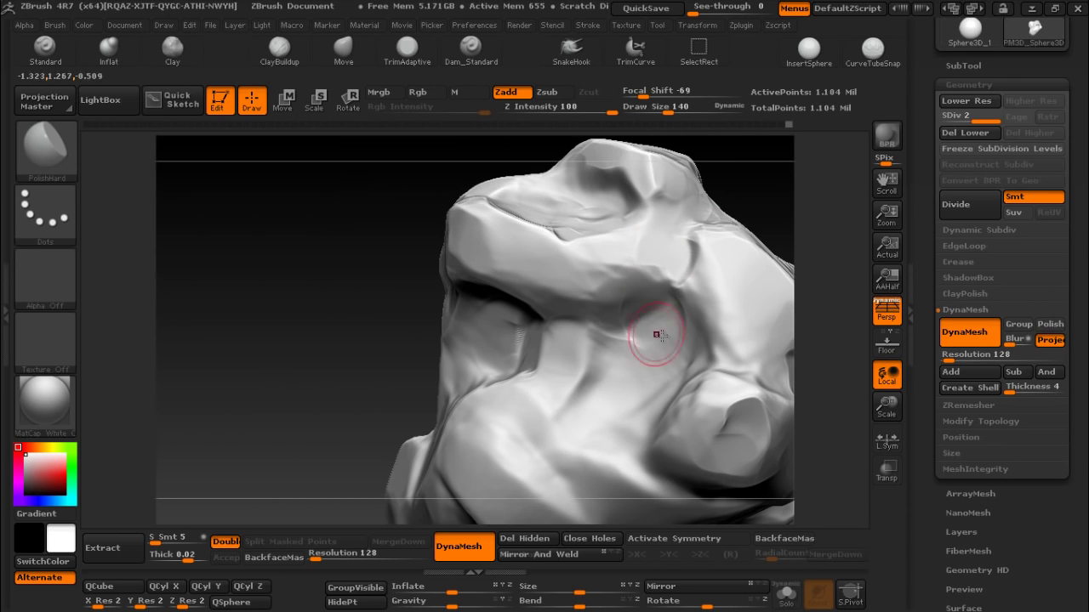
pyautogui.moveTo(568, 313)
pyautogui.mouseDown()
pyautogui.moveTo(596, 423)
pyautogui.moveTo(606, 312)
pyautogui.moveTo(481, 347)
pyautogui.moveTo(600, 339)
pyautogui.moveTo(510, 366)
pyautogui.moveTo(365, 360)
pyautogui.moveTo(365, 388)
pyautogui.moveTo(425, 311)
pyautogui.moveTo(459, 443)
pyautogui.moveTo(656, 347)
pyautogui.moveTo(693, 214)
pyautogui.moveTo(734, 204)
pyautogui.moveTo(729, 319)
pyautogui.mouseUp()
# - Save the sculpt with Ctrl+S and turn on the floor grid beneath the rock
pyautogui.hotkey('ctrl', 's')
pyautogui.hotkey('shift', 'p')
pyautogui.moveTo(692, 268)
pyautogui.mouseDown()
pyautogui.moveTo(700, 202)
pyautogui.moveTo(736, 267)
pyautogui.moveTo(603, 326)
pyautogui.moveTo(700, 311)
pyautogui.moveTo(740, 374)
pyautogui.moveTo(840, 297)
pyautogui.moveTo(737, 277)
pyautogui.moveTo(641, 278)
pyautogui.mouseUp()
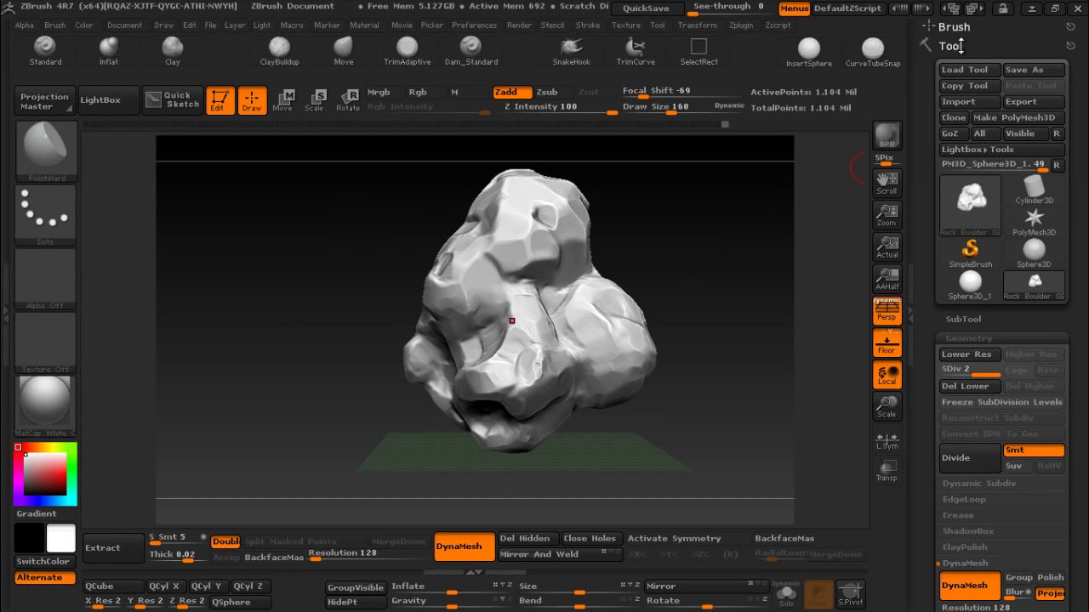
# - Save the tool as Rock Boulder 02.ZTL, overwriting the existing file
pyautogui.click(1028, 71)
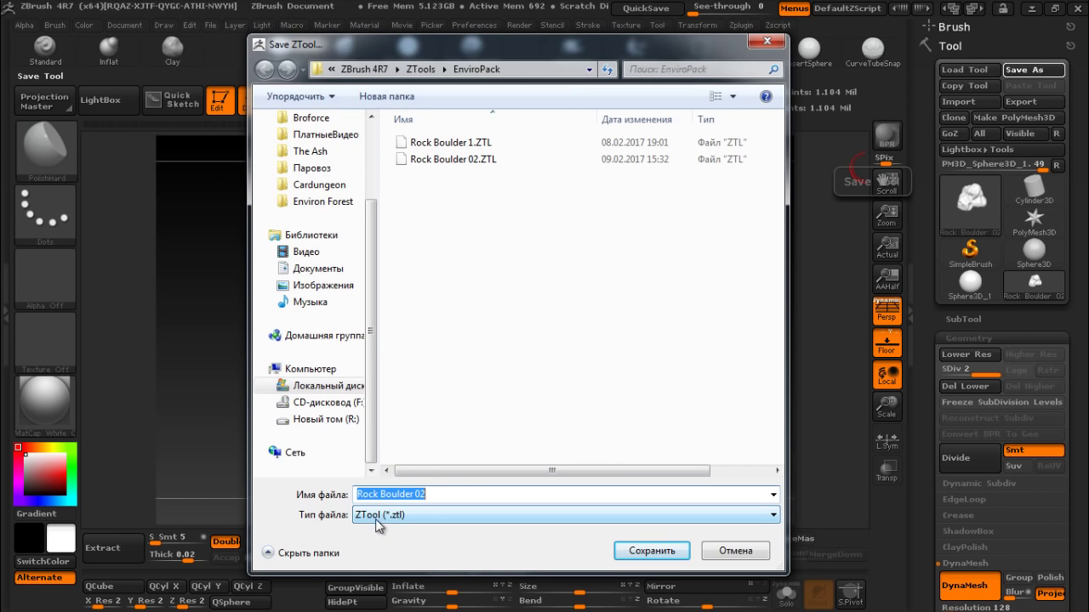
pyautogui.click(644, 551)
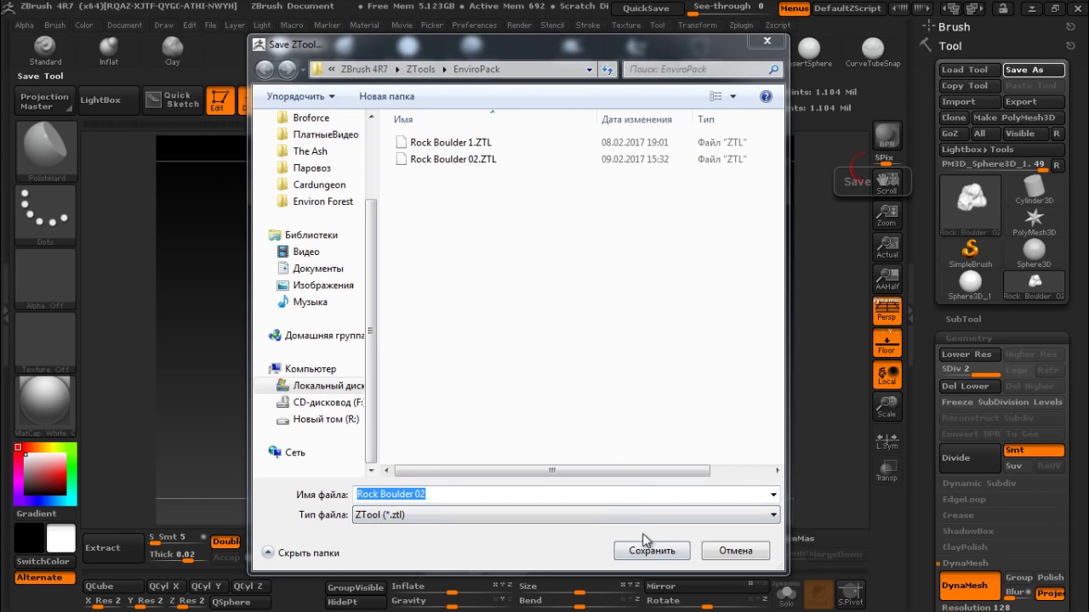
pyautogui.click(598, 317)
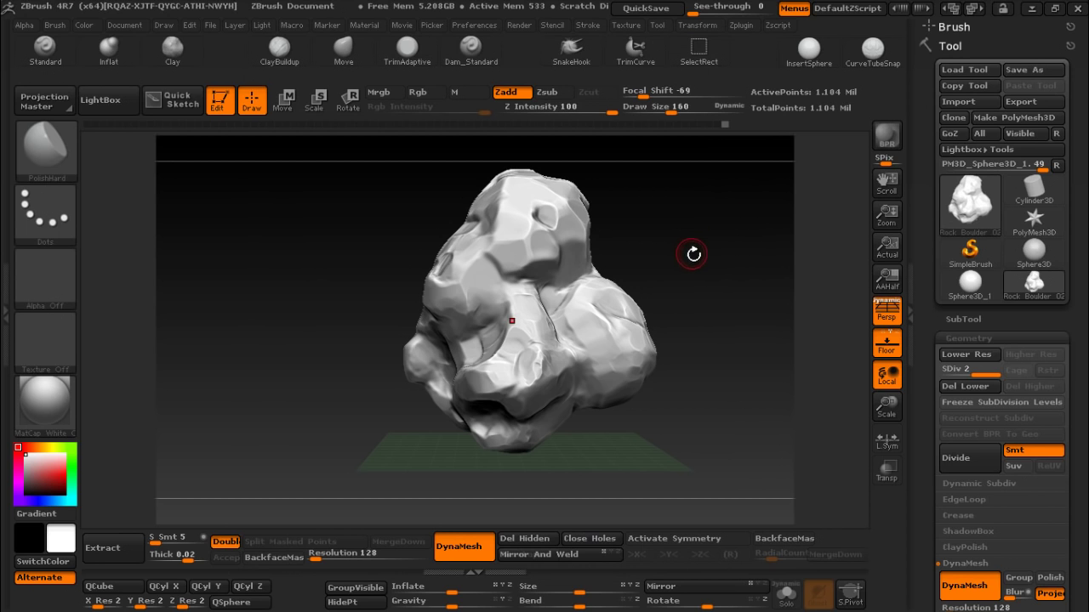
pyautogui.moveTo(695, 252)
pyautogui.mouseDown()
pyautogui.moveTo(529, 266)
pyautogui.moveTo(516, 230)
pyautogui.moveTo(629, 285)
pyautogui.mouseUp()
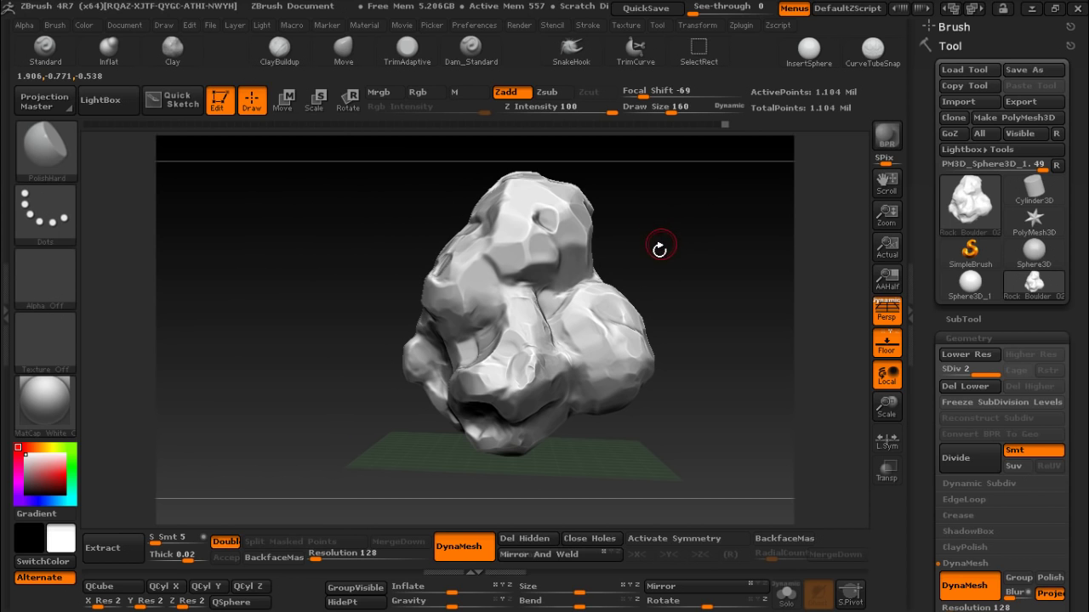
pyautogui.moveTo(659, 247)
pyautogui.mouseDown()
pyautogui.moveTo(714, 344)
pyautogui.moveTo(565, 232)
pyautogui.mouseUp()
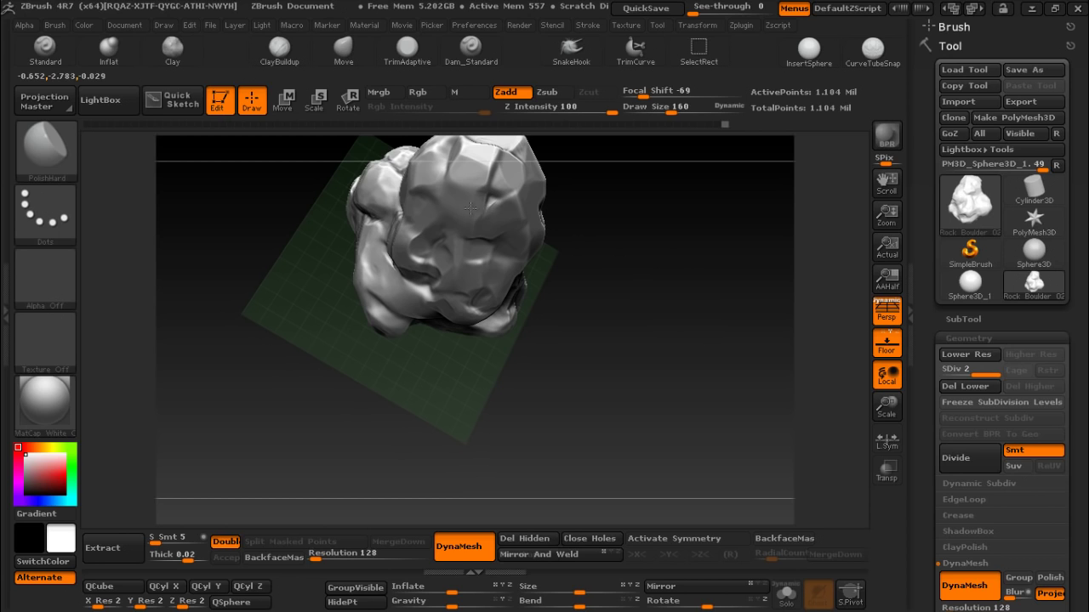
pyautogui.moveTo(584, 267); pyautogui.dragTo(651, 277)
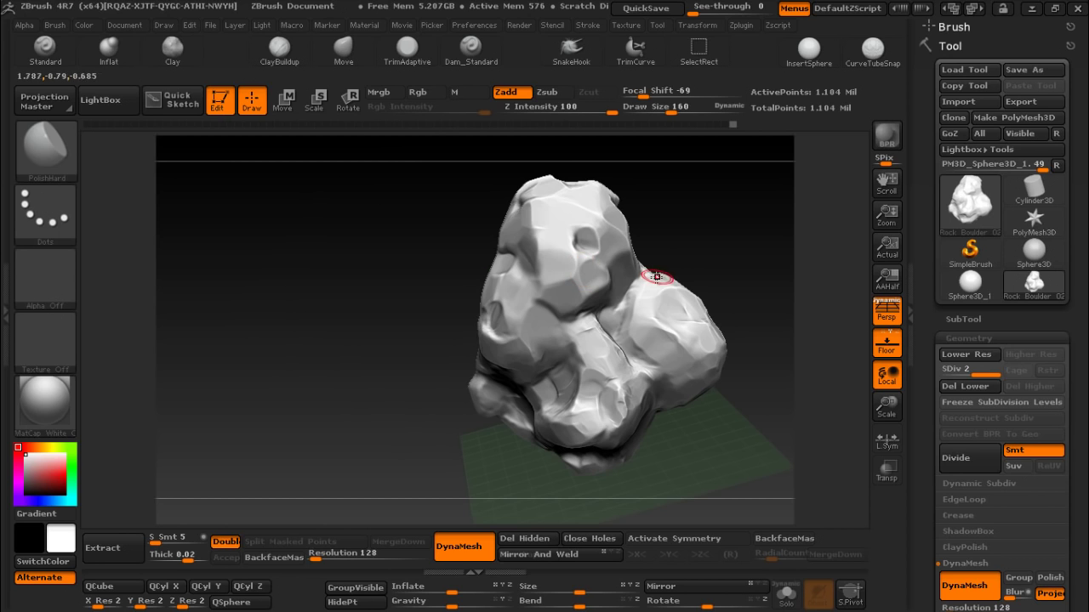
pyautogui.moveTo(700, 250); pyautogui.dragTo(724, 224)
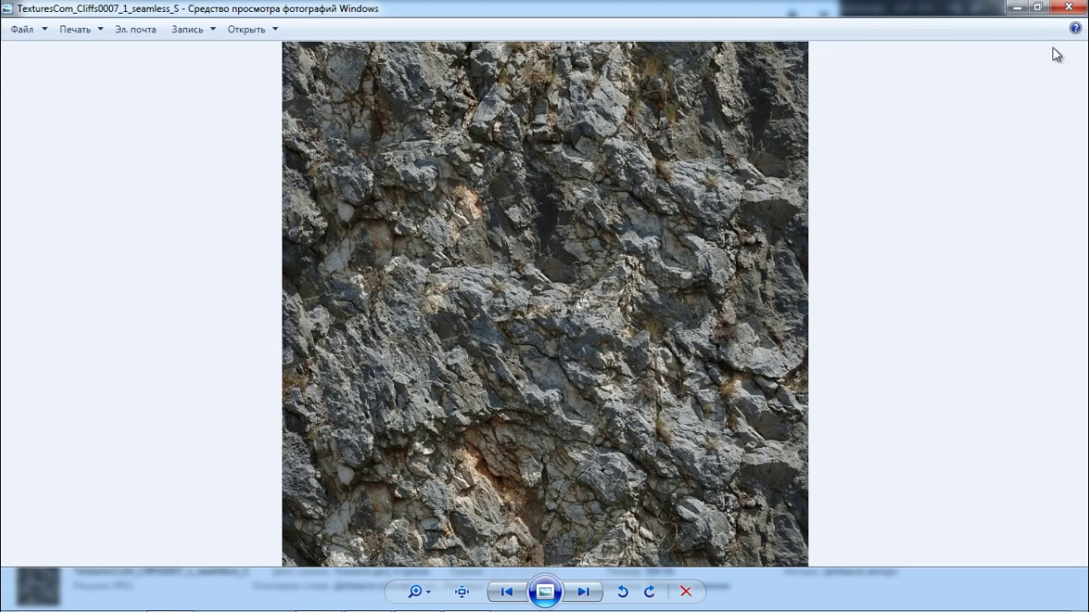
# - Preview the RockRough0075 texture in the Textures folder, then switch to CrazyBump
pyautogui.click(1067, 7)
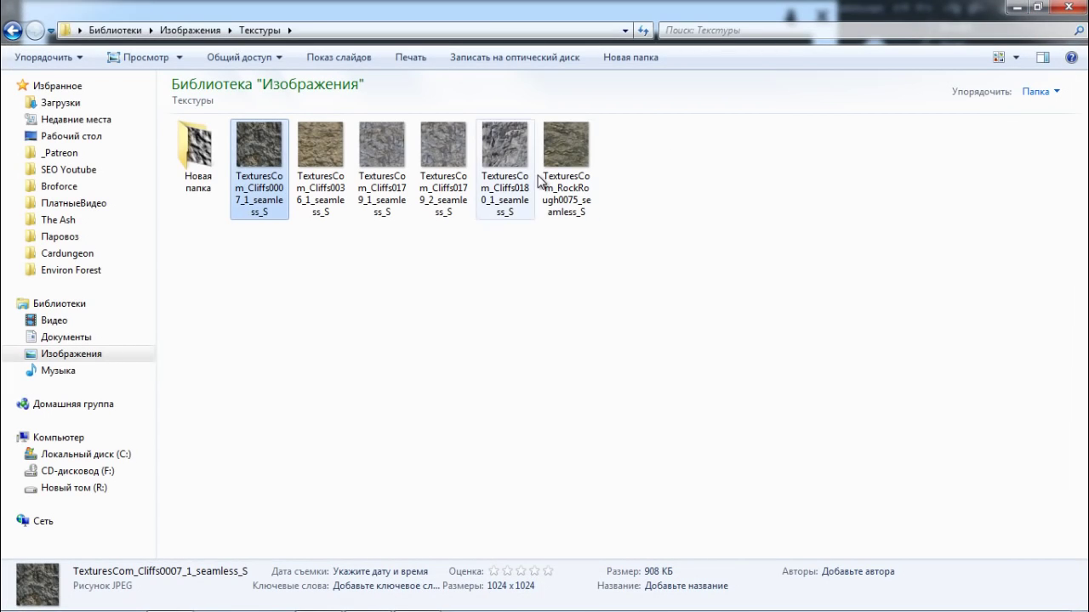
pyautogui.doubleClick(588, 154)
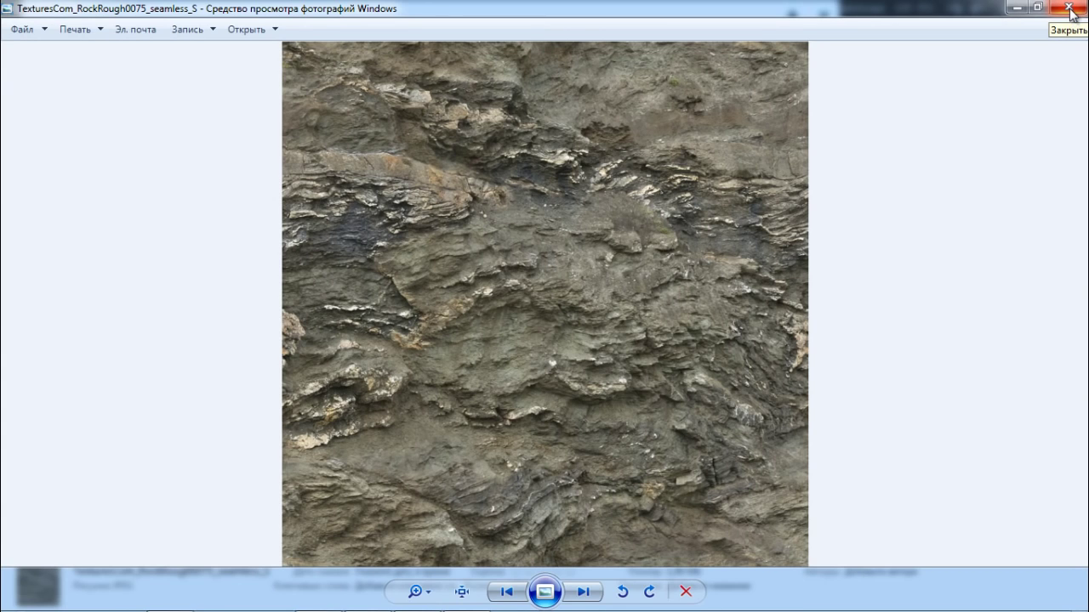
pyautogui.click(1068, 8)
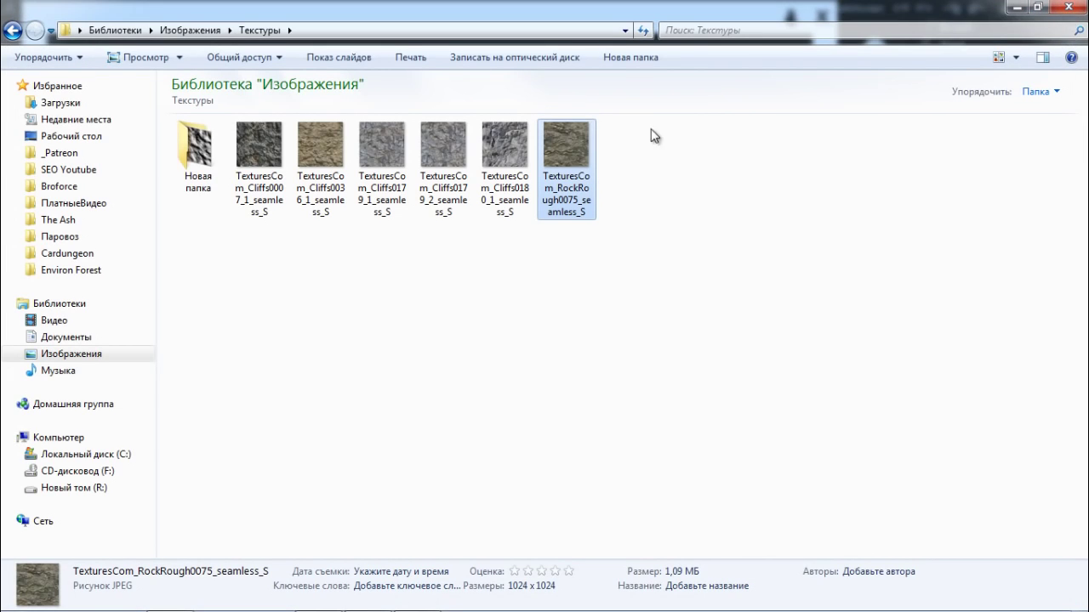
pyautogui.moveTo(566, 146)
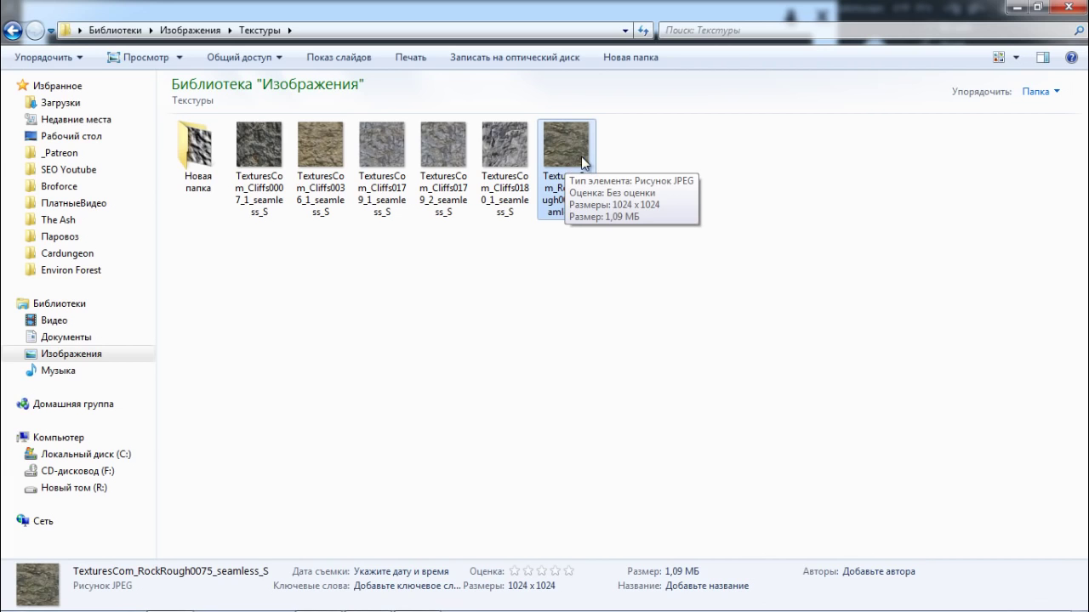
pyautogui.hotkey('alt', 'Tab')
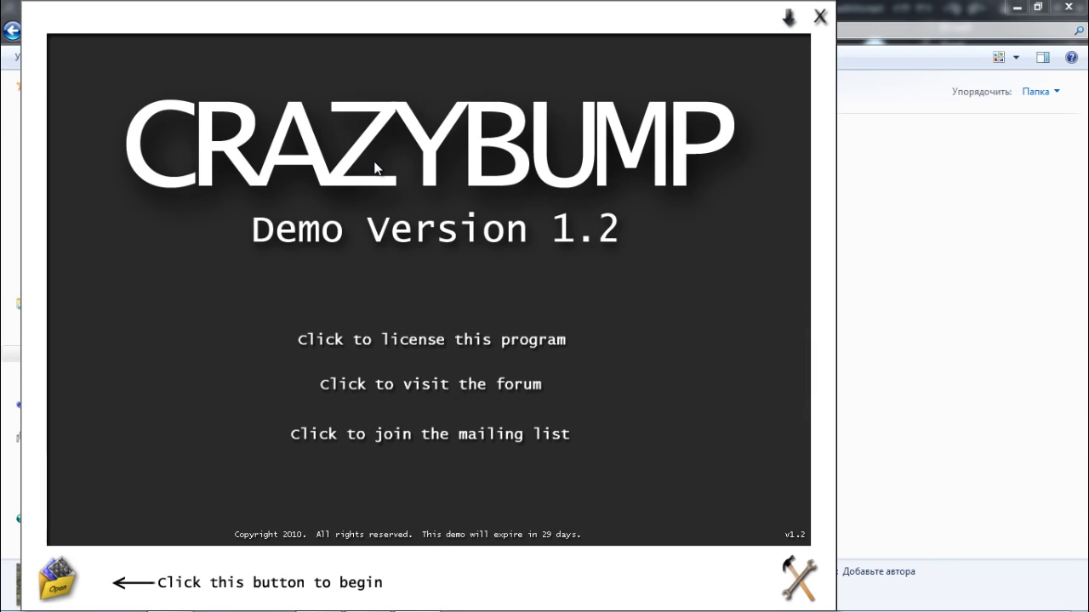
# - Open TexturesCom_RockRough0075_seamless_S as a photograph to generate its normal map
pyautogui.click(68, 582)
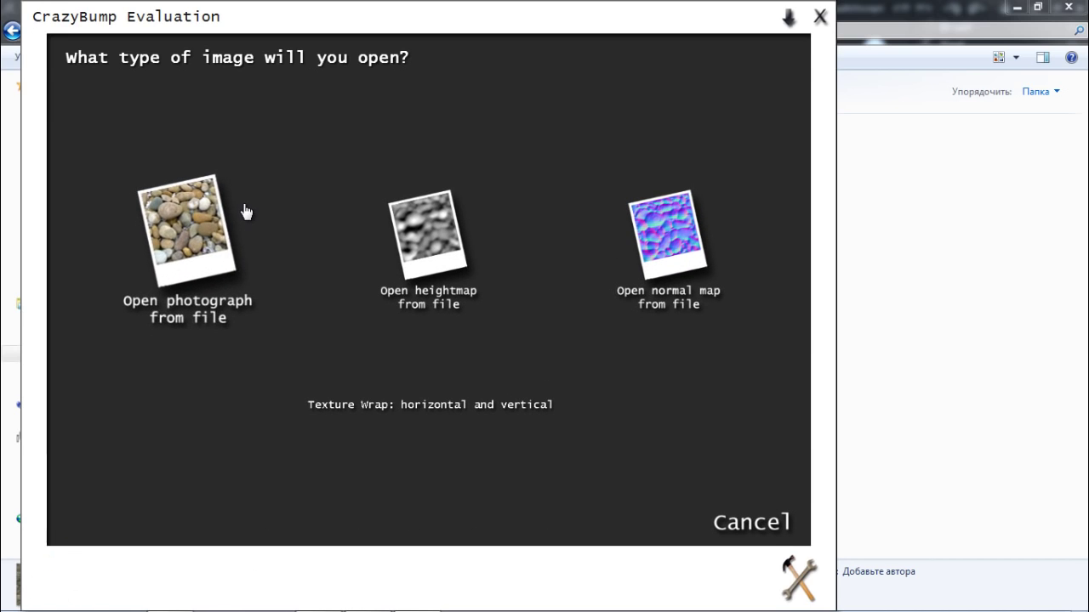
pyautogui.click(202, 223)
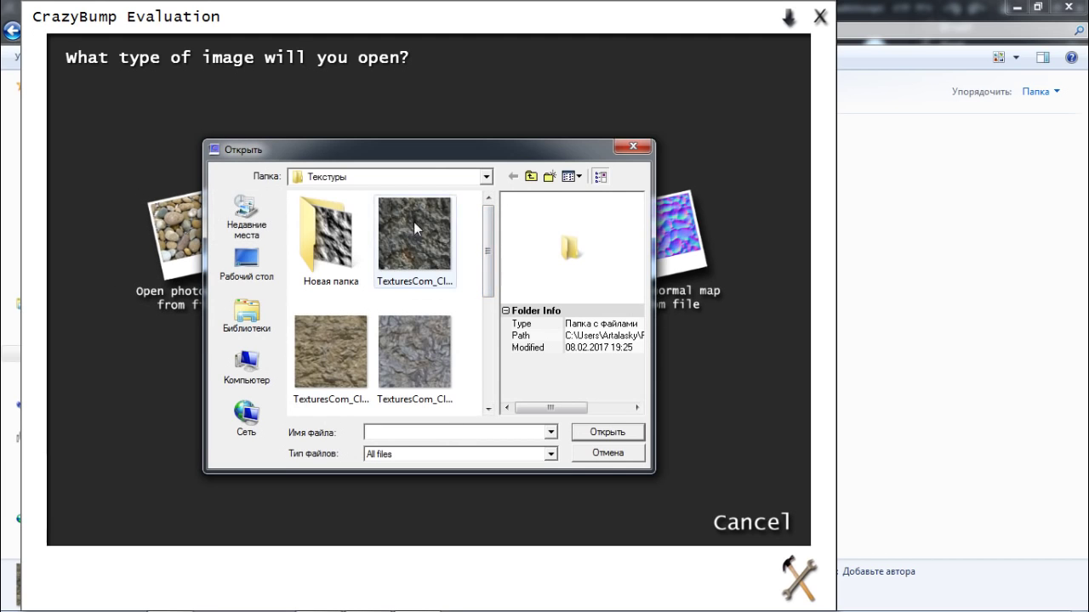
pyautogui.moveTo(486, 234); pyautogui.dragTo(493, 345)
pyautogui.click(334, 349)
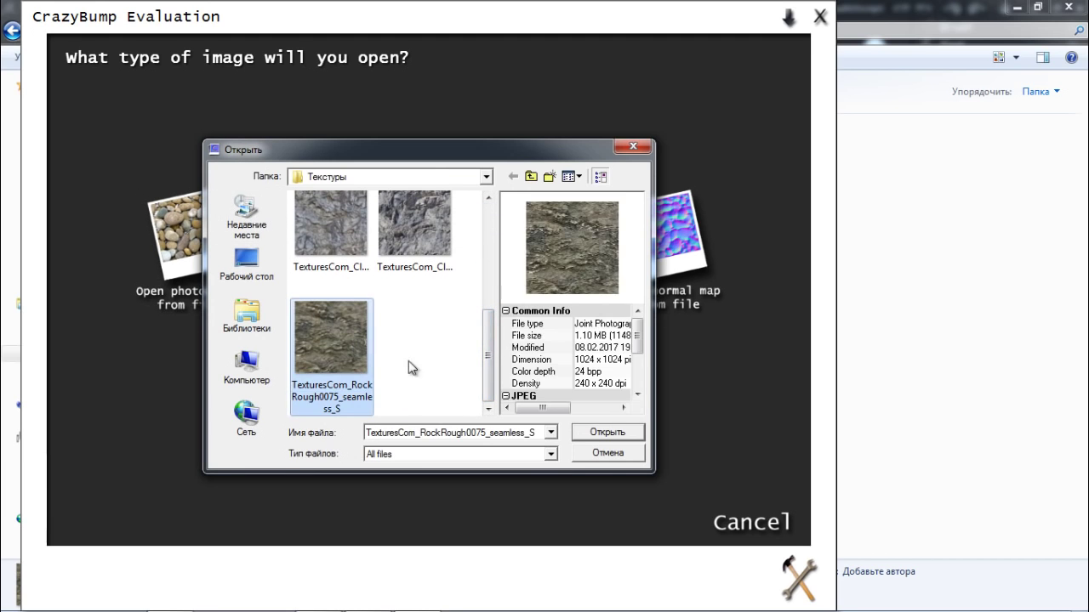
pyautogui.click(599, 441)
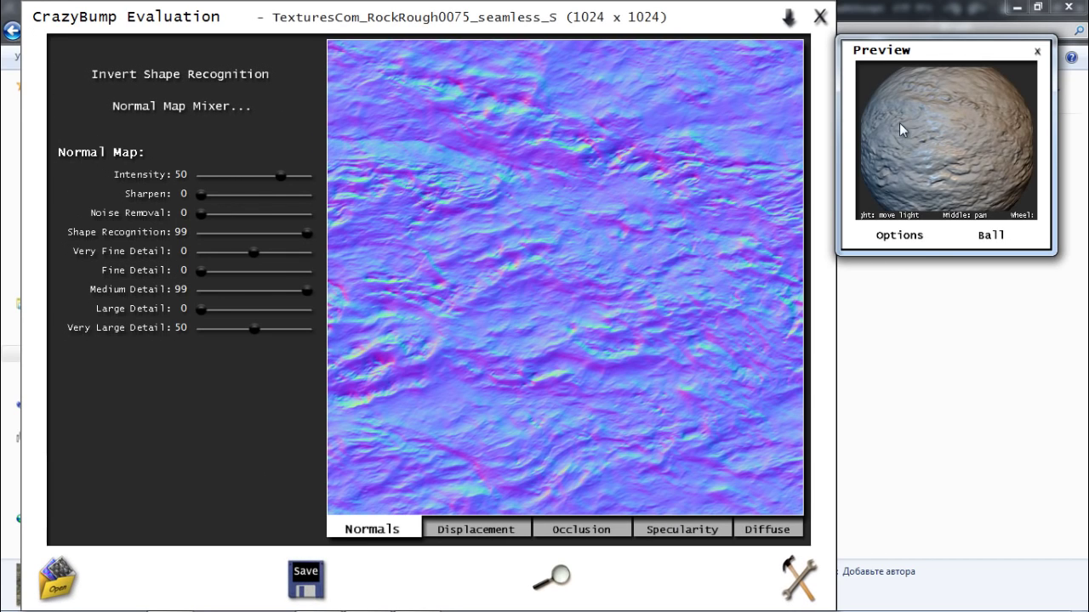
# - Enlarge CrazyBump's 3D preview window and rotate the ball to inspect the rock normal map
pyautogui.click(942, 242)
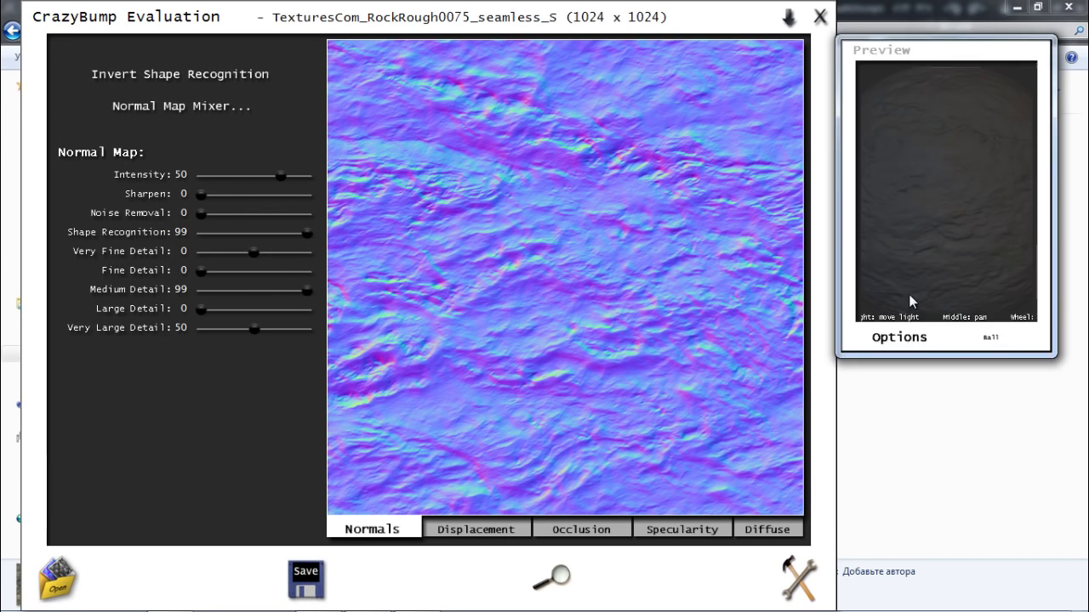
pyautogui.moveTo(842, 214); pyautogui.dragTo(776, 200)
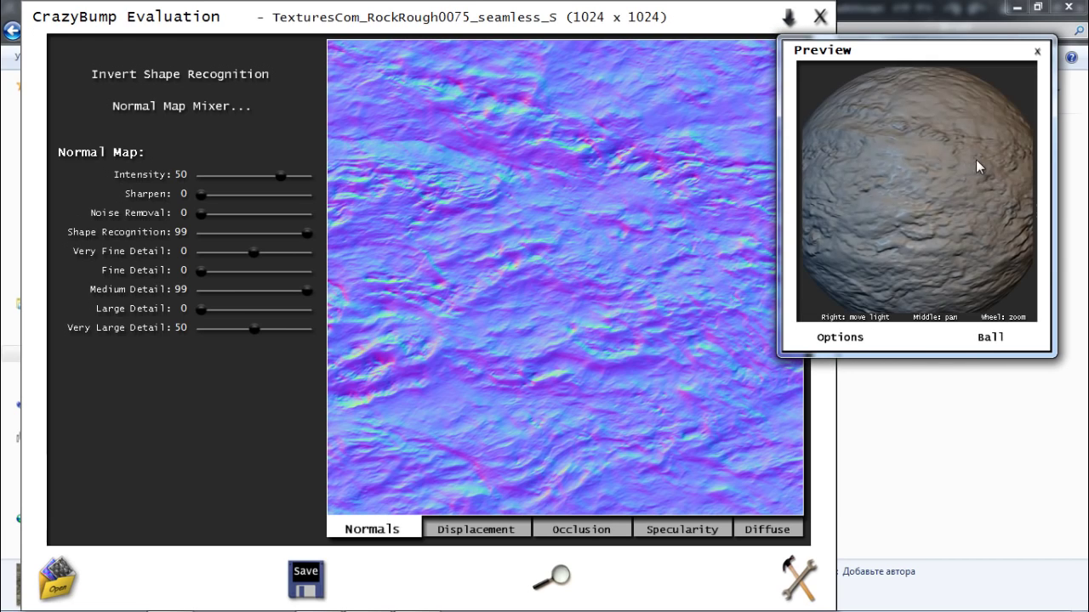
pyautogui.moveTo(1072, 155); pyautogui.dragTo(1084, 162)
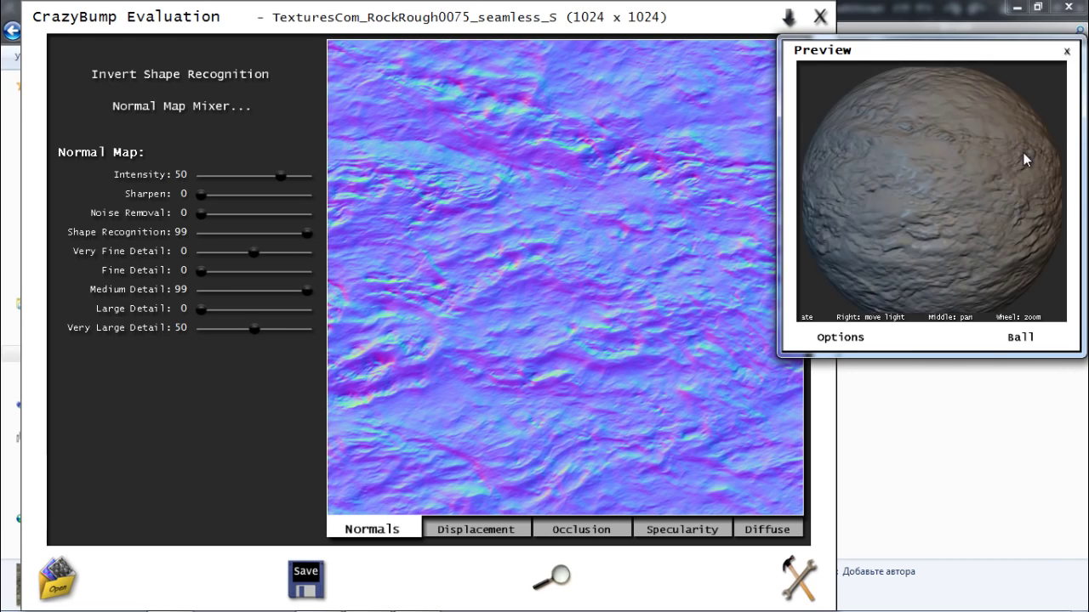
pyautogui.moveTo(901, 208)
pyautogui.mouseDown()
pyautogui.moveTo(826, 224)
pyautogui.moveTo(996, 243)
pyautogui.moveTo(984, 165)
pyautogui.moveTo(1038, 223)
pyautogui.moveTo(938, 117)
pyautogui.moveTo(846, 246)
pyautogui.moveTo(956, 360)
pyautogui.moveTo(978, 321)
pyautogui.moveTo(833, 253)
pyautogui.mouseUp()
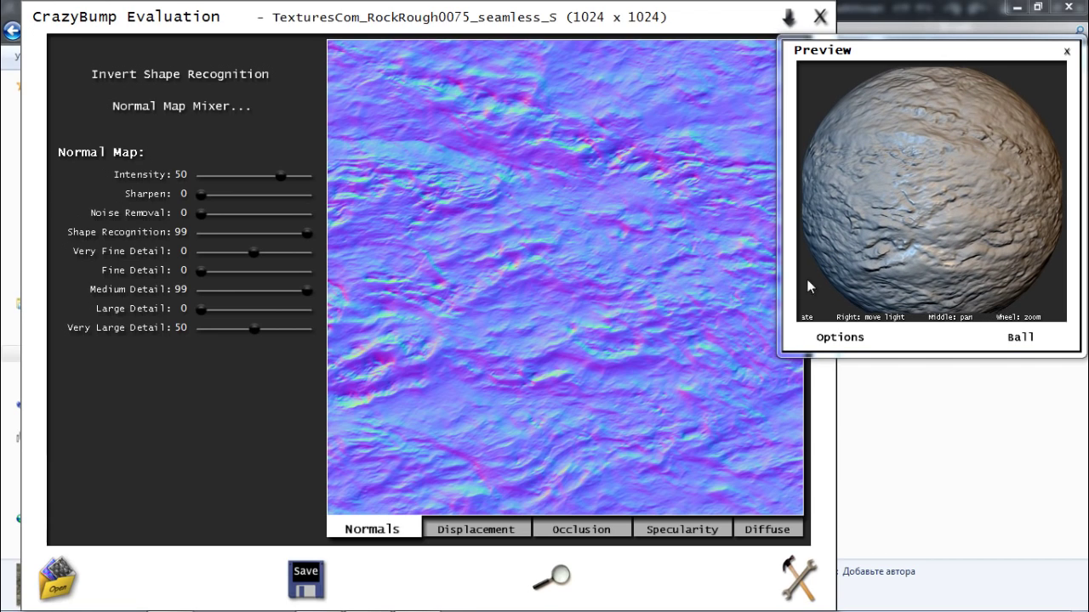
# - Set displacement Intensity -63 and Sharpen 55, save all textures, and close CrazyBump
pyautogui.click(503, 532)
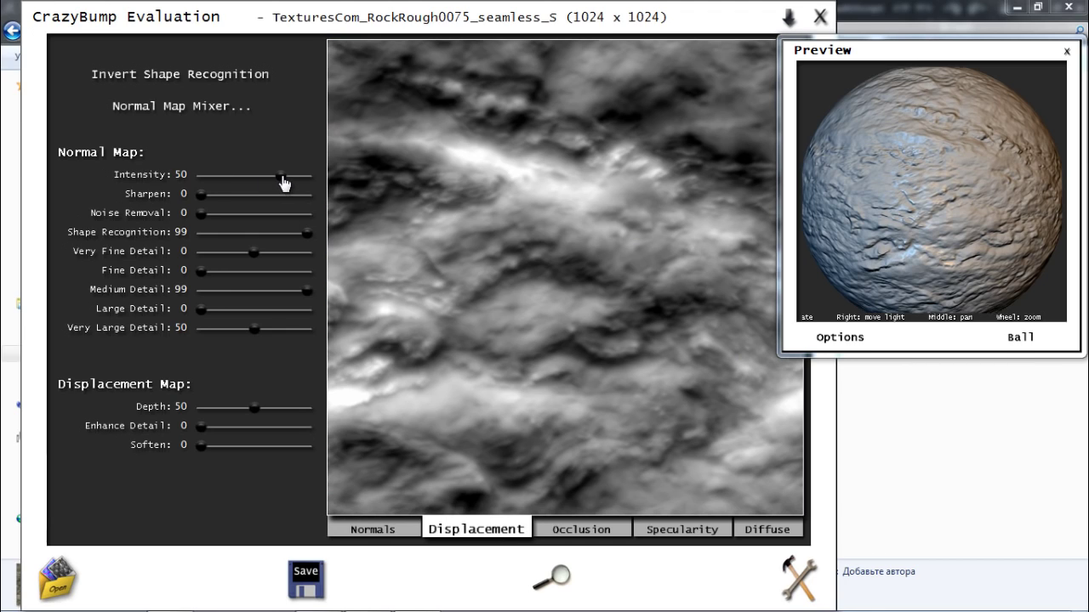
pyautogui.moveTo(294, 182); pyautogui.dragTo(299, 180)
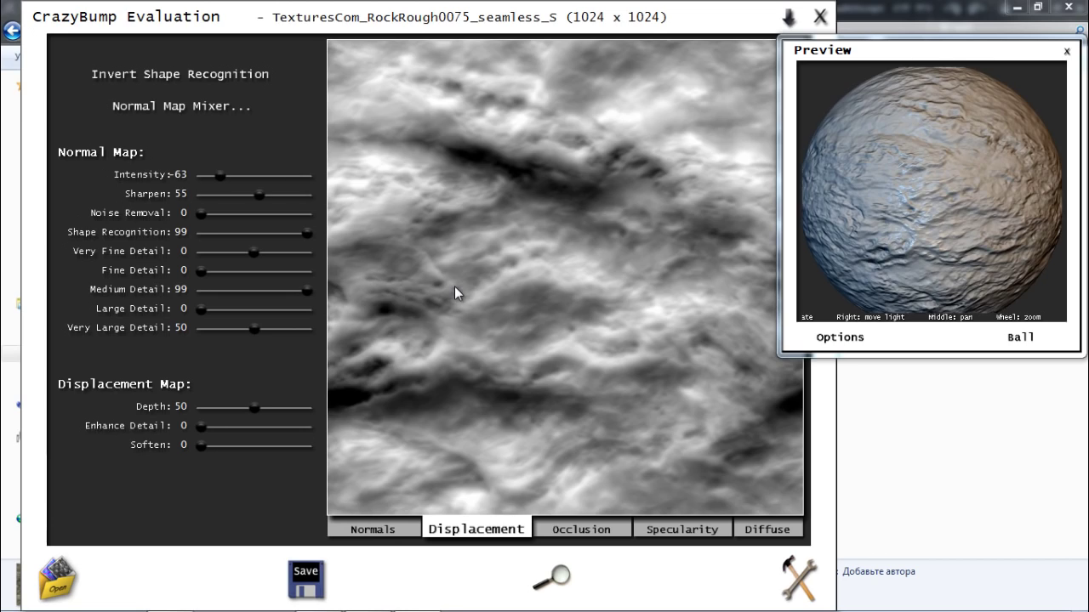
pyautogui.click(313, 583)
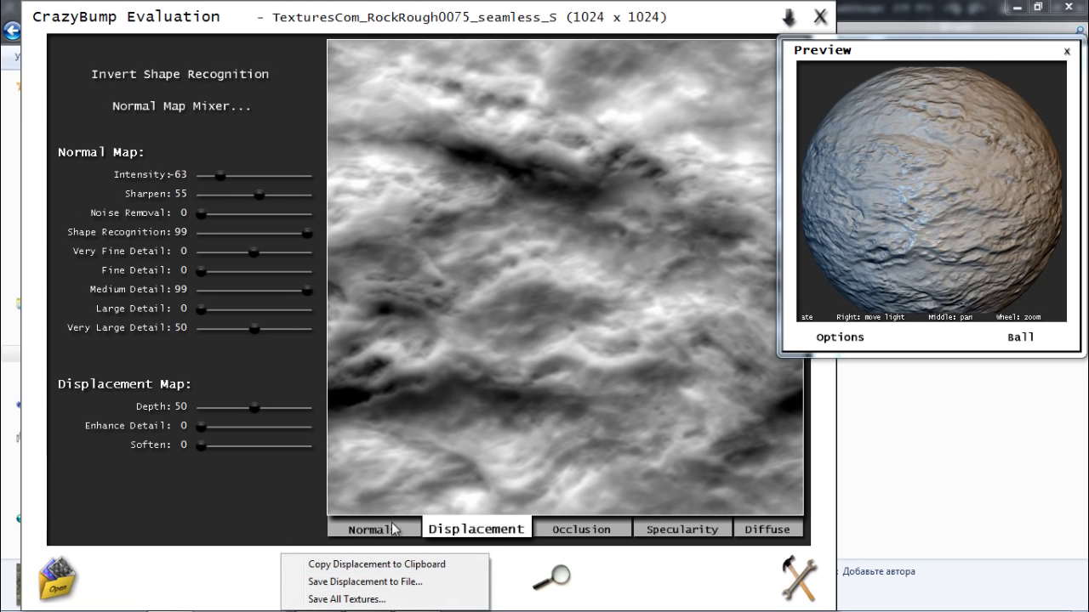
pyautogui.click(387, 599)
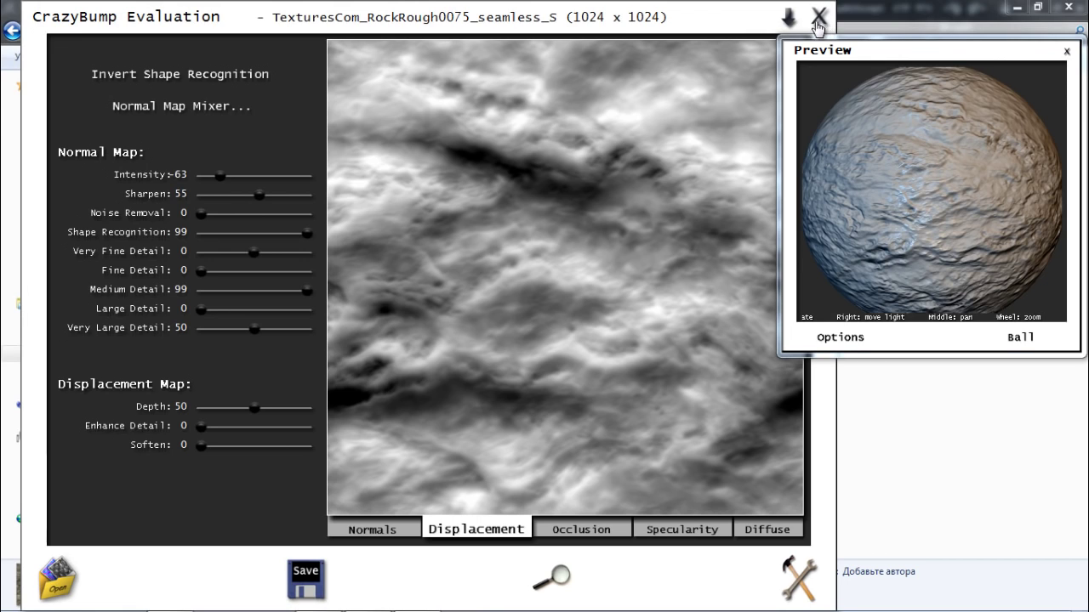
pyautogui.click(819, 16)
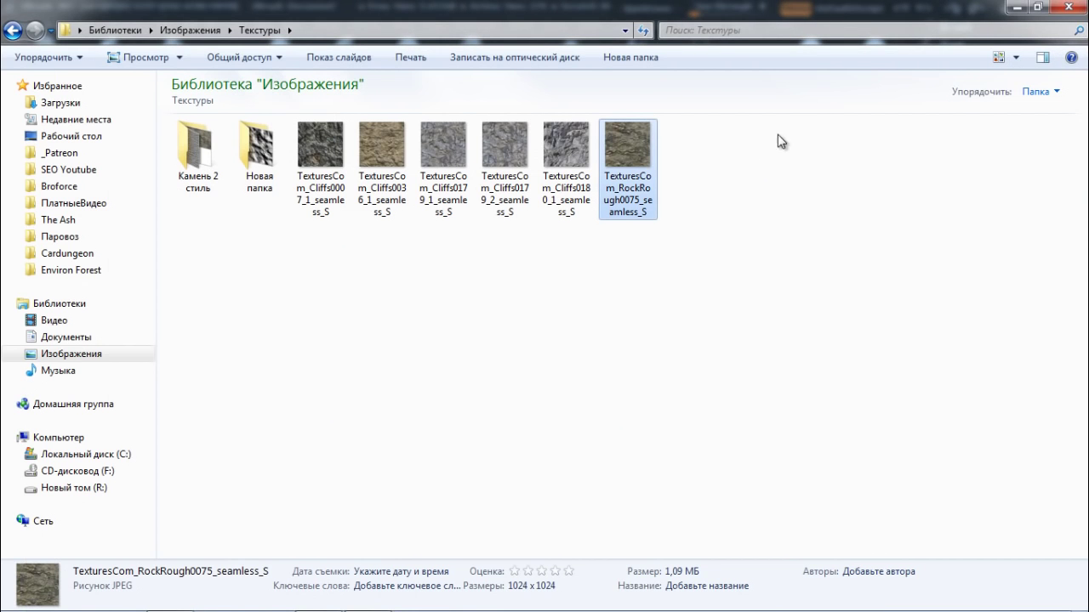
# - Back in ZBrush, pick the Standard brush and import the RockRough0075 _DISP map as the alpha
pyautogui.hotkey('alt', 'Tab')
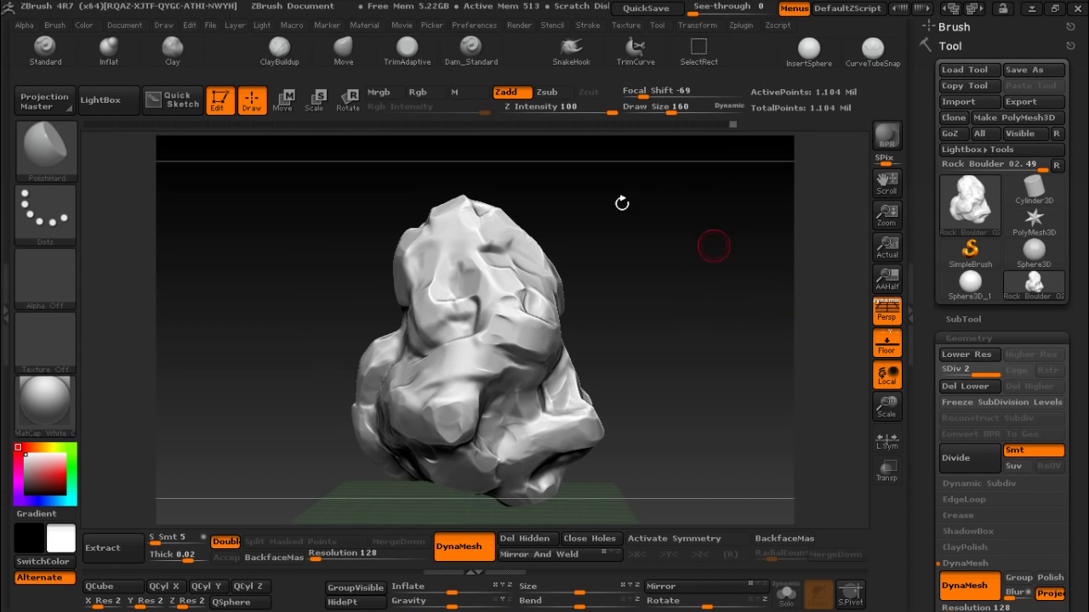
pyautogui.click(47, 44)
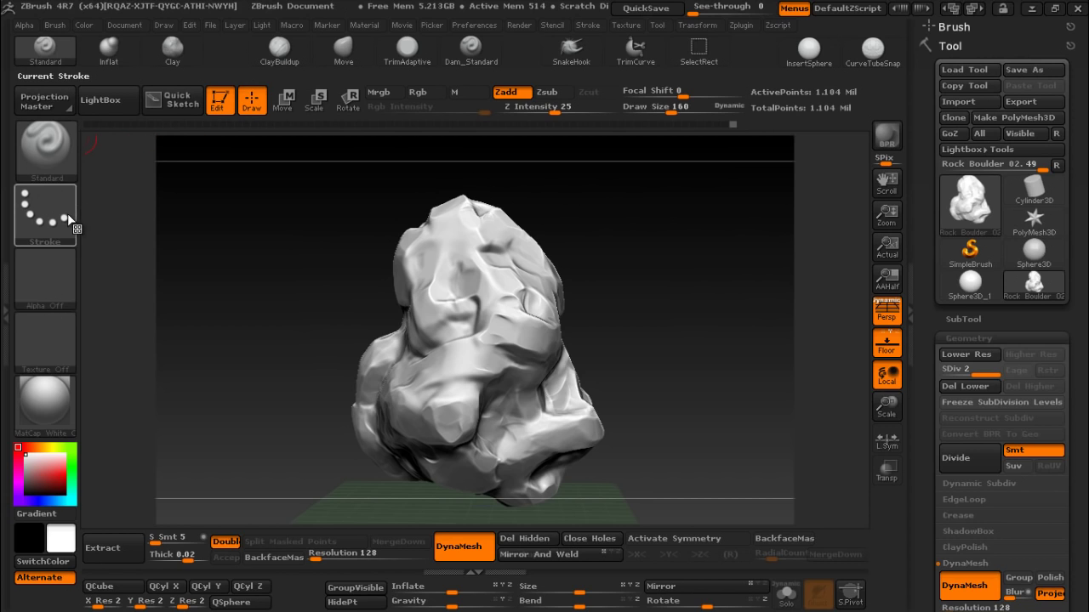
pyautogui.click(62, 274)
pyautogui.click(60, 273)
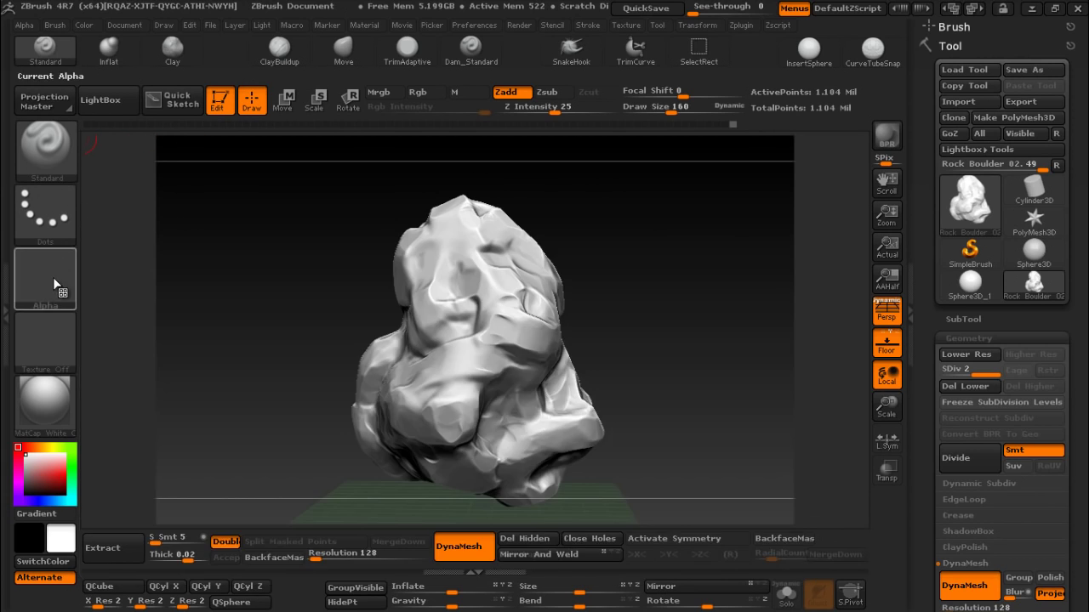
pyautogui.click(56, 277)
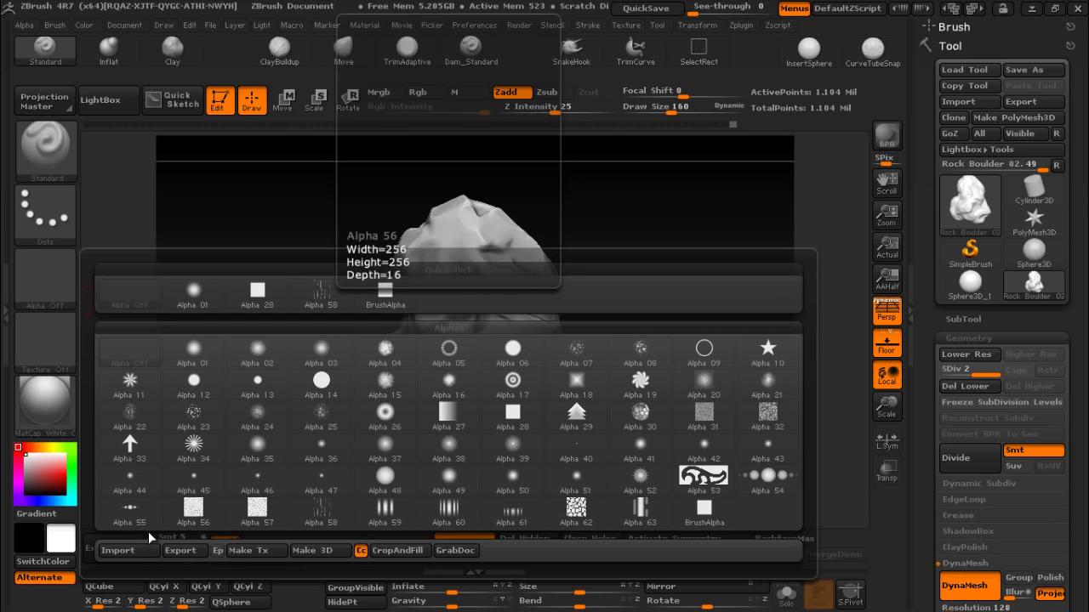
pyautogui.click(134, 552)
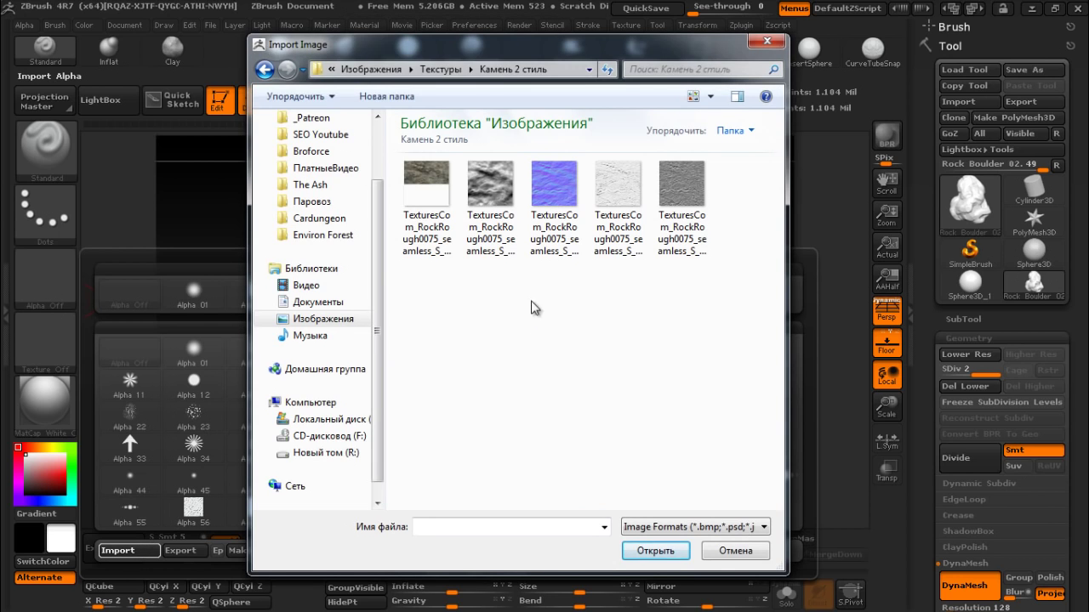
pyautogui.moveTo(490, 183)
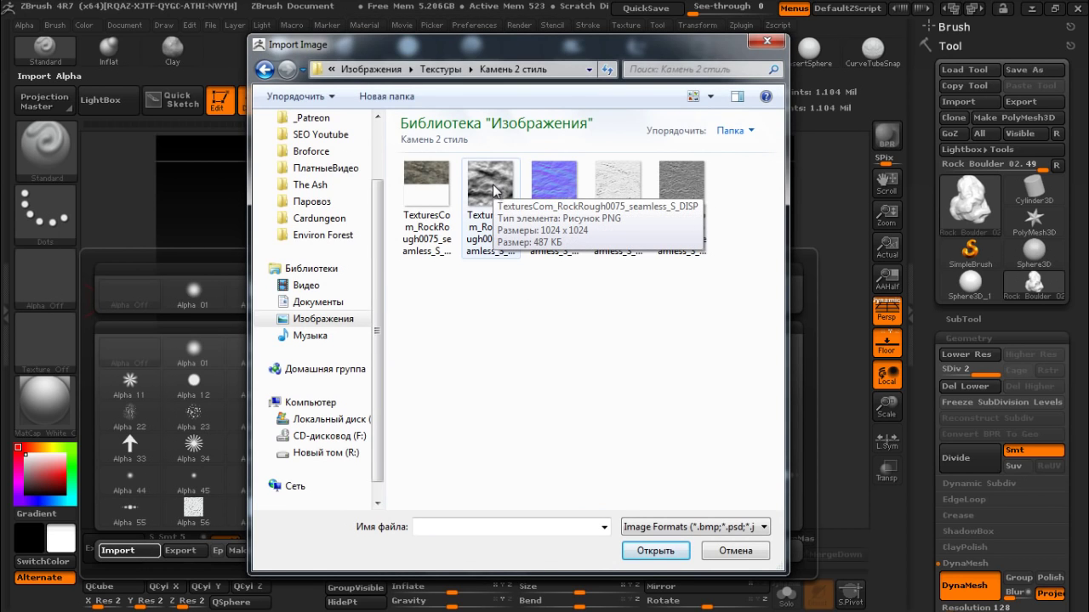
pyautogui.click(496, 189)
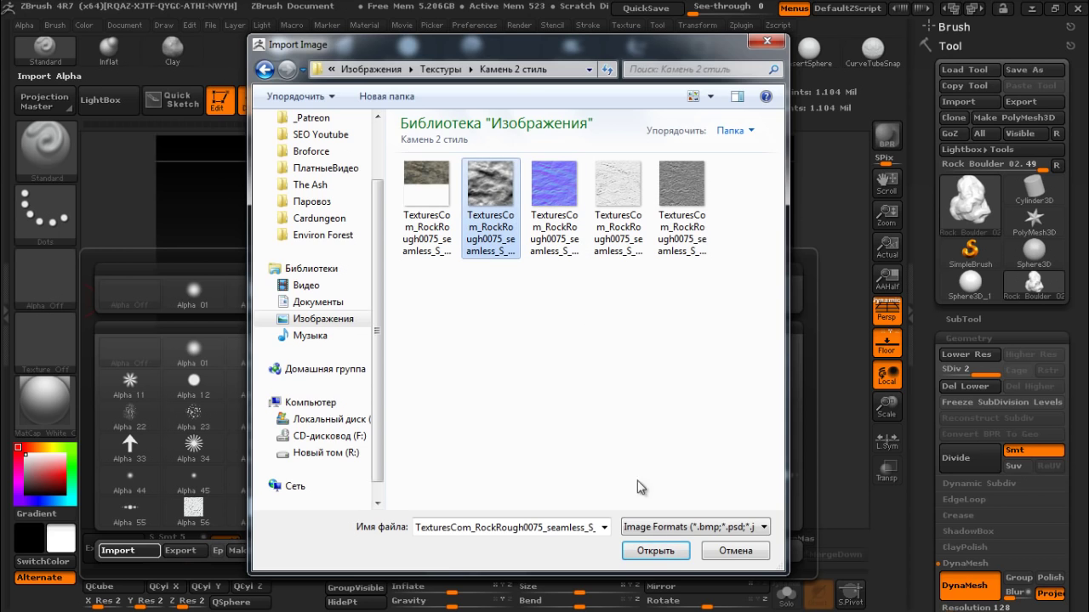
pyautogui.click(655, 551)
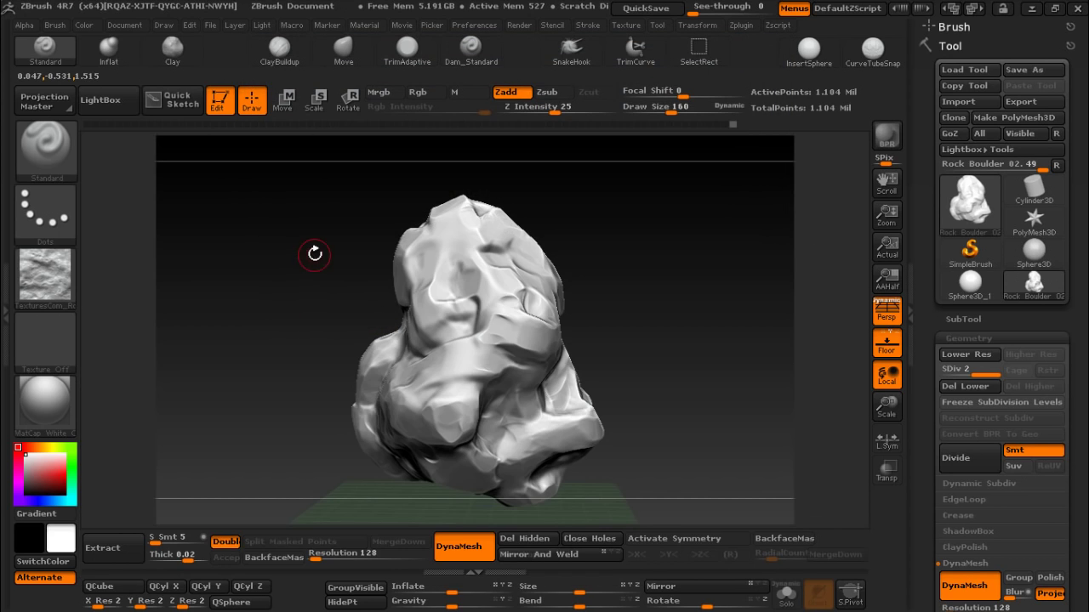
# - Replace the Material palette in the left tray with the docked Alpha palette, then open the stroke types
pyautogui.click(25, 26)
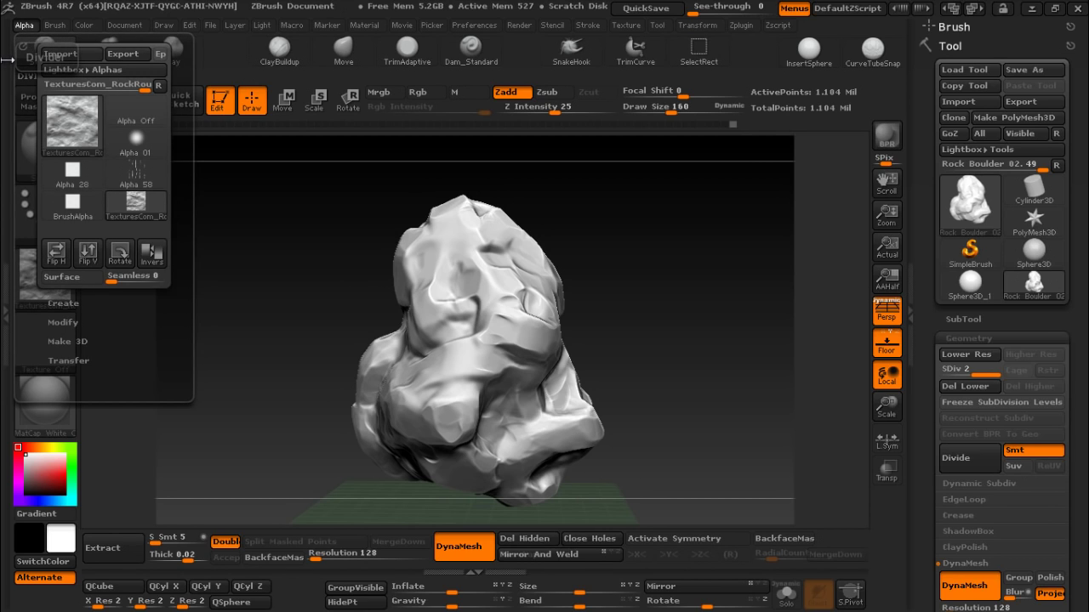
pyautogui.click(7, 58)
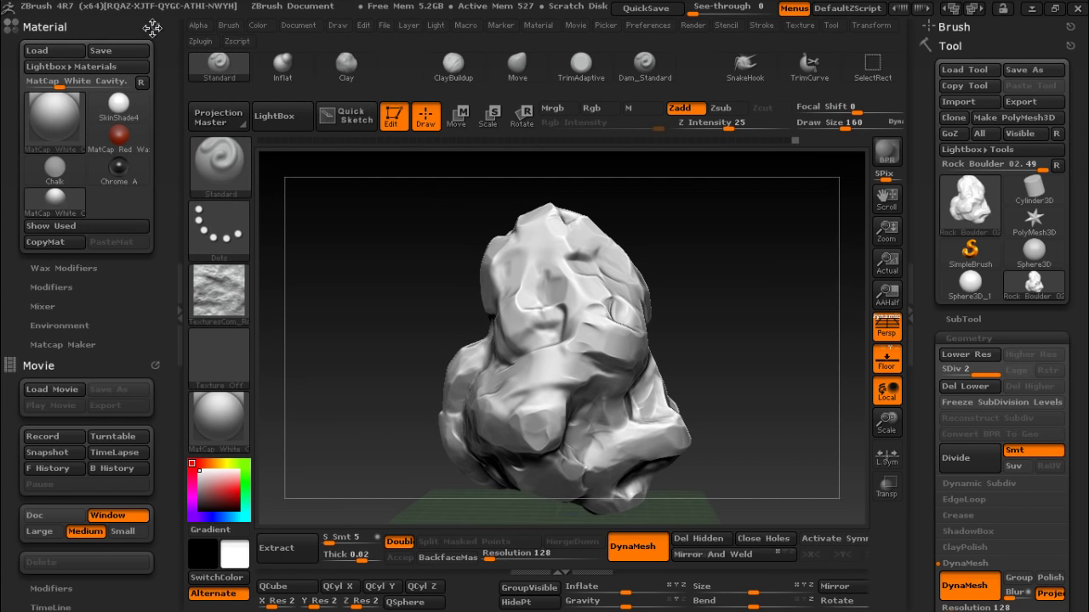
pyautogui.moveTo(152, 29); pyautogui.dragTo(176, 25)
pyautogui.click(201, 27)
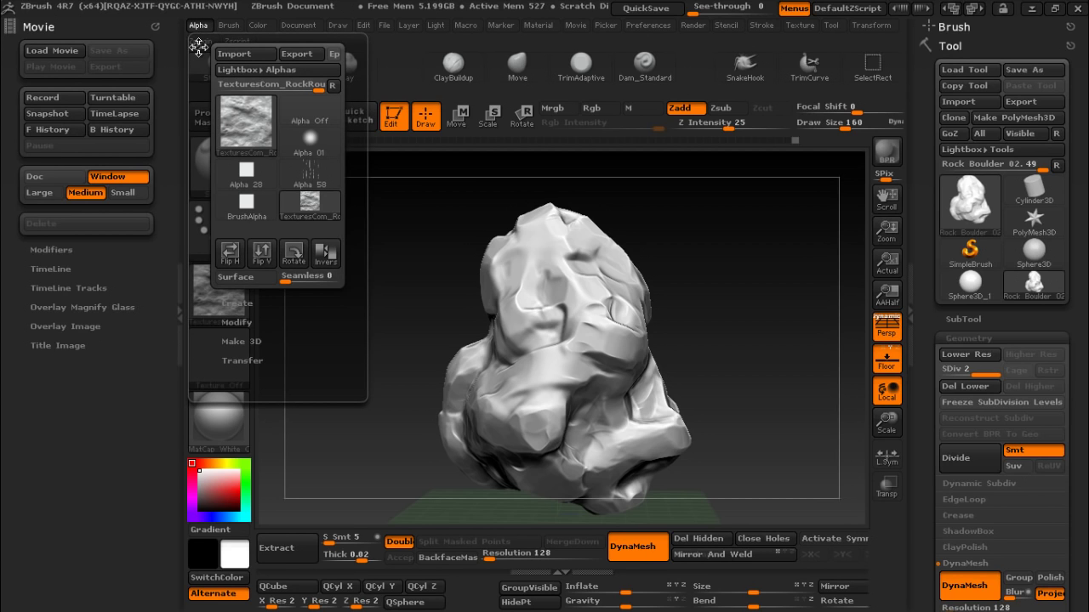
pyautogui.moveTo(198, 47); pyautogui.dragTo(76, 349)
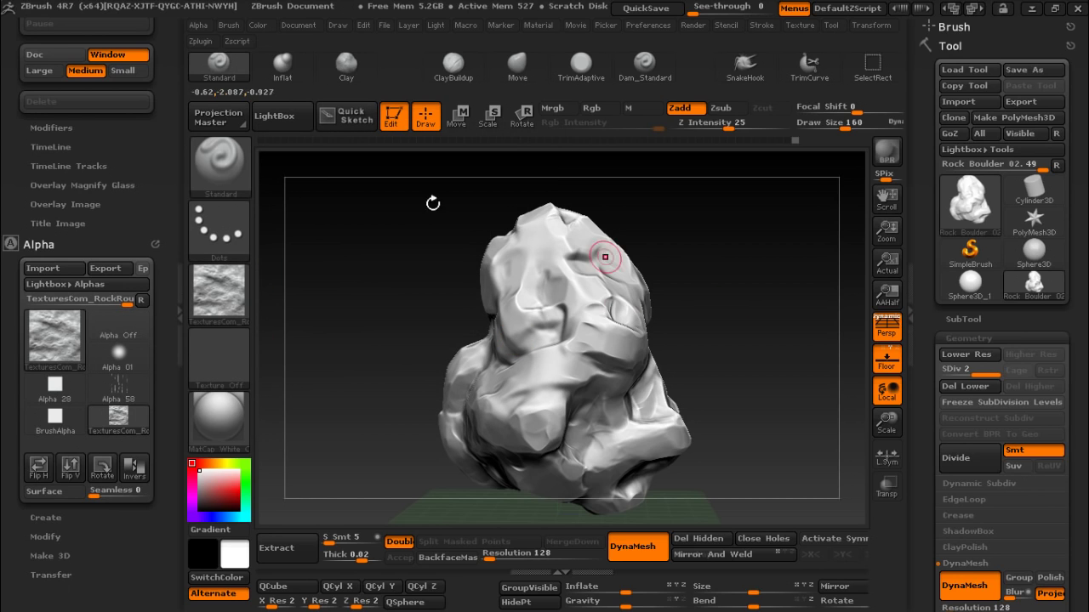
pyautogui.click(221, 238)
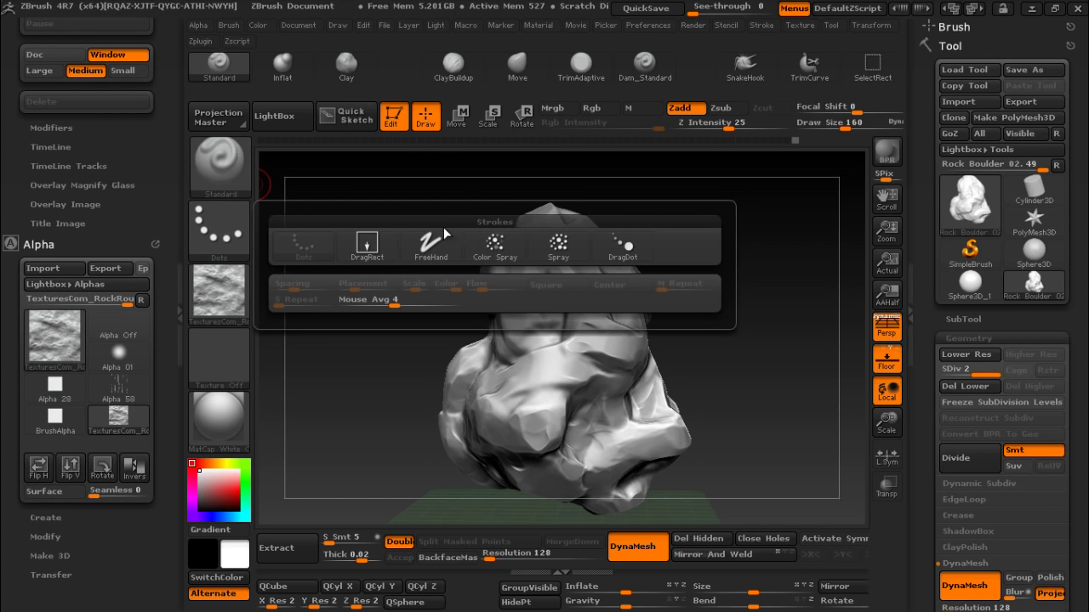
# - Use a DragRect stroke to stamp the rock alpha across the boulder's top, then orbit to check it
pyautogui.click(367, 245)
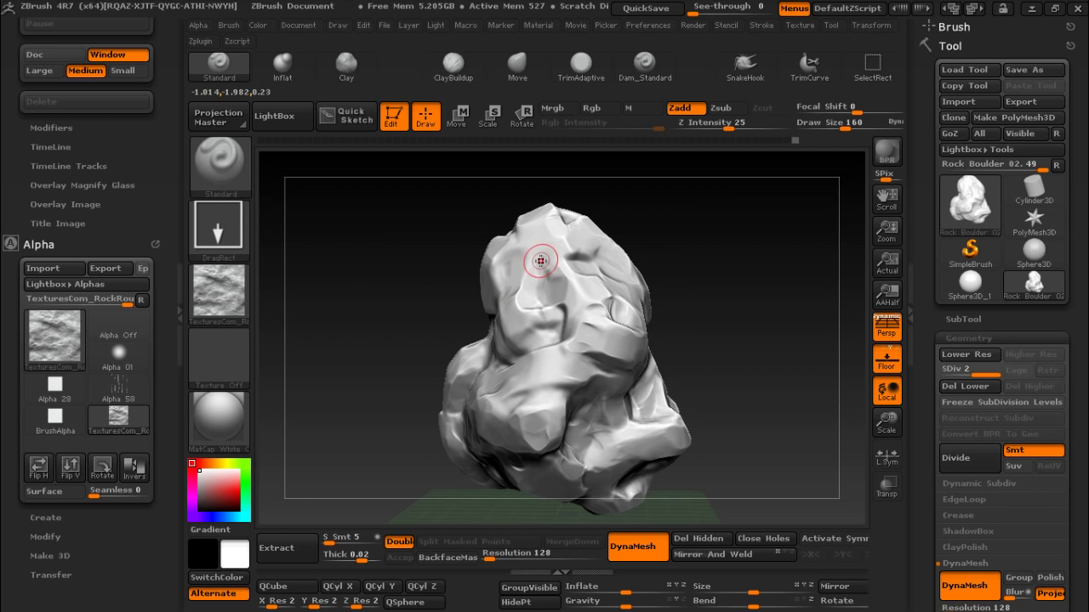
pyautogui.moveTo(534, 266); pyautogui.dragTo(760, 261)
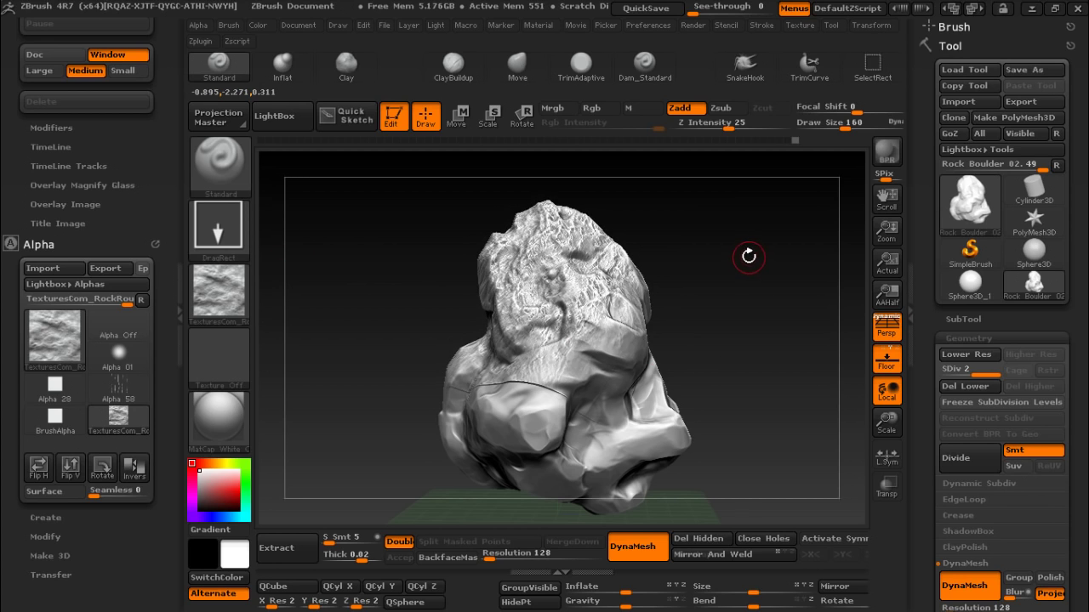
pyautogui.press('ctrl')
pyautogui.moveTo(688, 244)
pyautogui.mouseDown()
pyautogui.moveTo(445, 305)
pyautogui.moveTo(593, 255)
pyautogui.moveTo(633, 266)
pyautogui.moveTo(651, 297)
pyautogui.mouseUp()
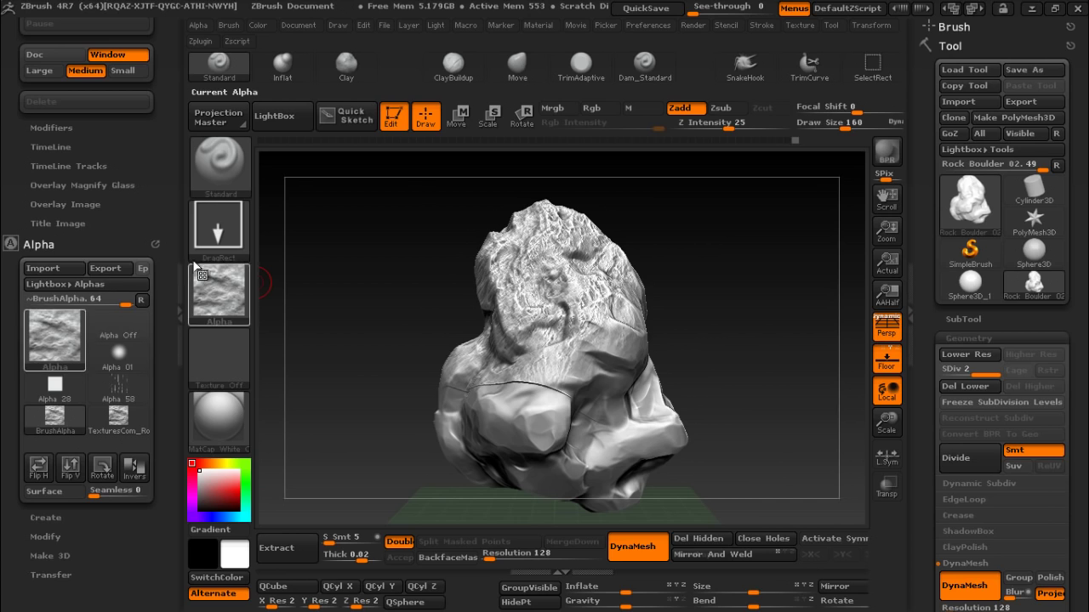
# - Increase the rock alpha's contrast and radial fade, then smooth stamped detail off the boulder's top
pyautogui.click(45, 536)
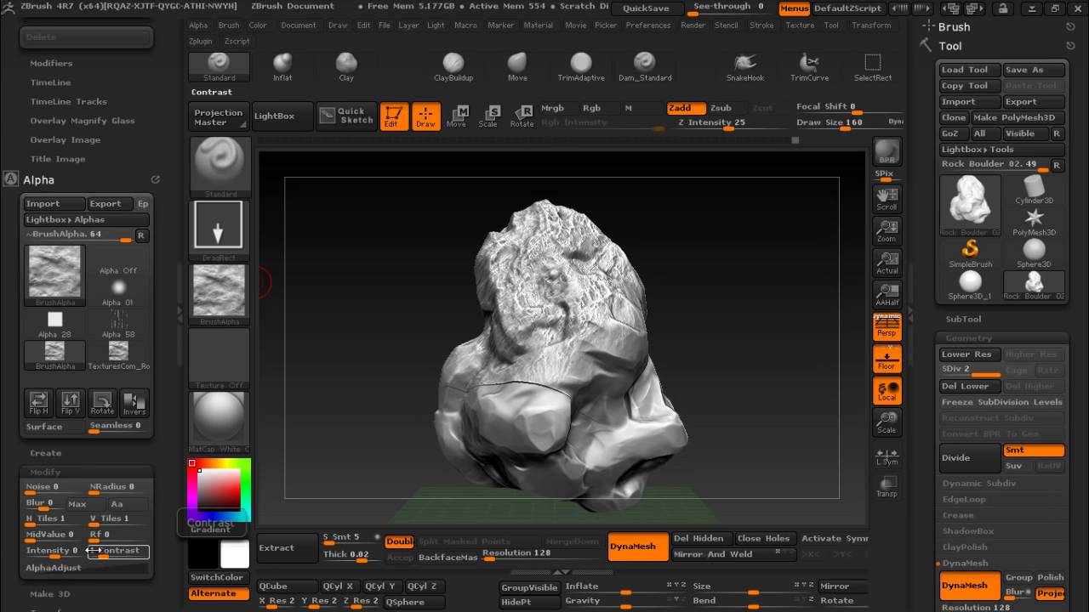
pyautogui.moveTo(107, 555)
pyautogui.mouseDown()
pyautogui.moveTo(118, 555)
pyautogui.moveTo(107, 554)
pyautogui.mouseUp()
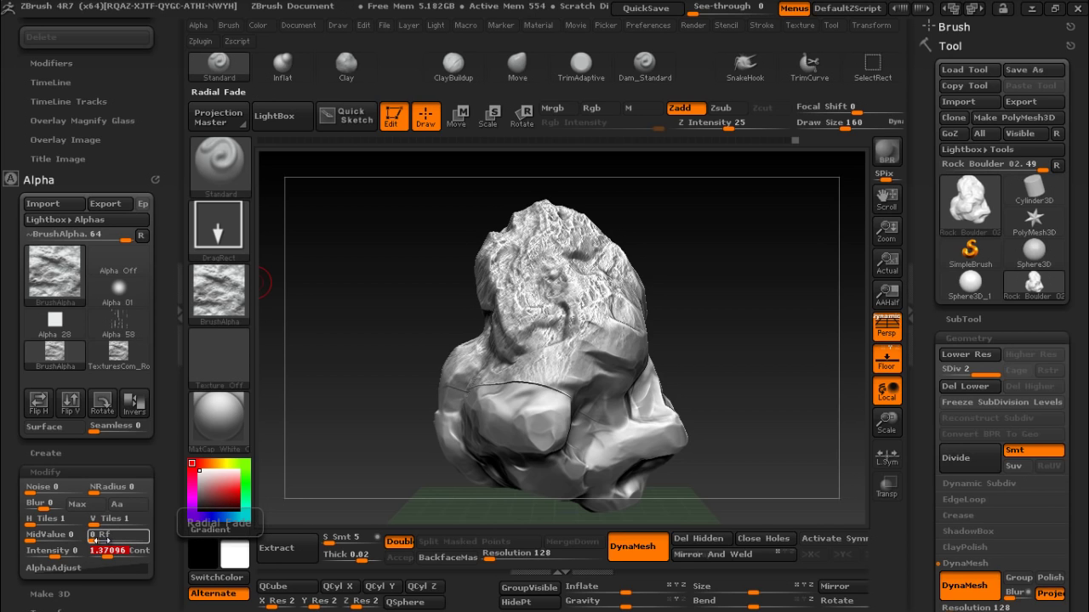
pyautogui.moveTo(100, 540)
pyautogui.mouseDown()
pyautogui.moveTo(114, 538)
pyautogui.moveTo(104, 538)
pyautogui.mouseUp()
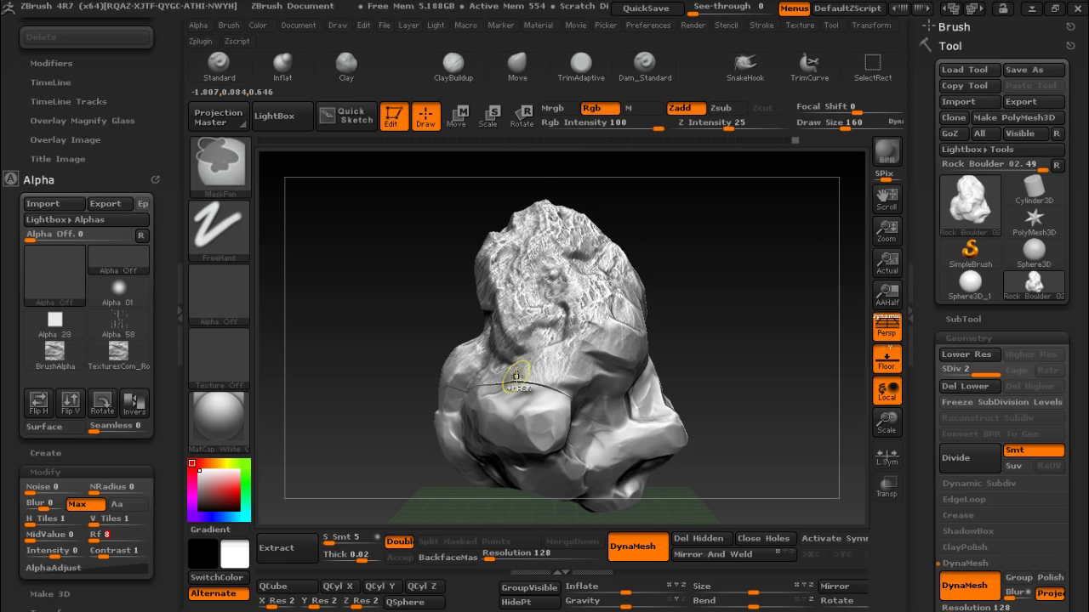
pyautogui.keyDown('shift'); pyautogui.moveTo(511, 378); pyautogui.dragTo(564, 271); pyautogui.keyUp('shift')
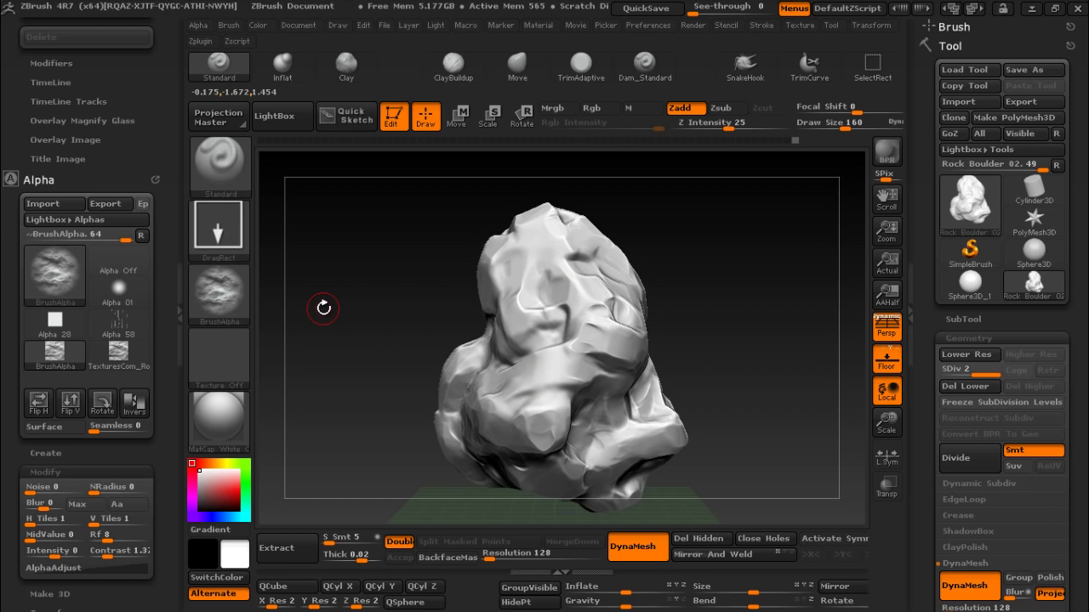
# - Undo the last smoothing, re-smooth the fine detail on the upper boulder, and collapse the left alpha tray
pyautogui.moveTo(721, 215); pyautogui.dragTo(544, 251)
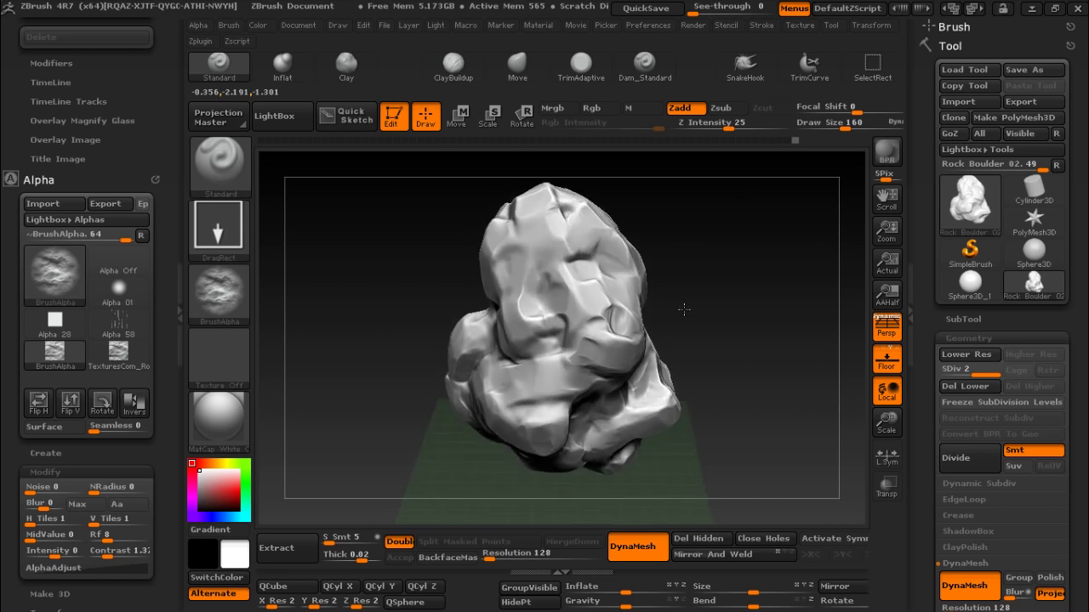
pyautogui.hotkey('ctrl', 'z')
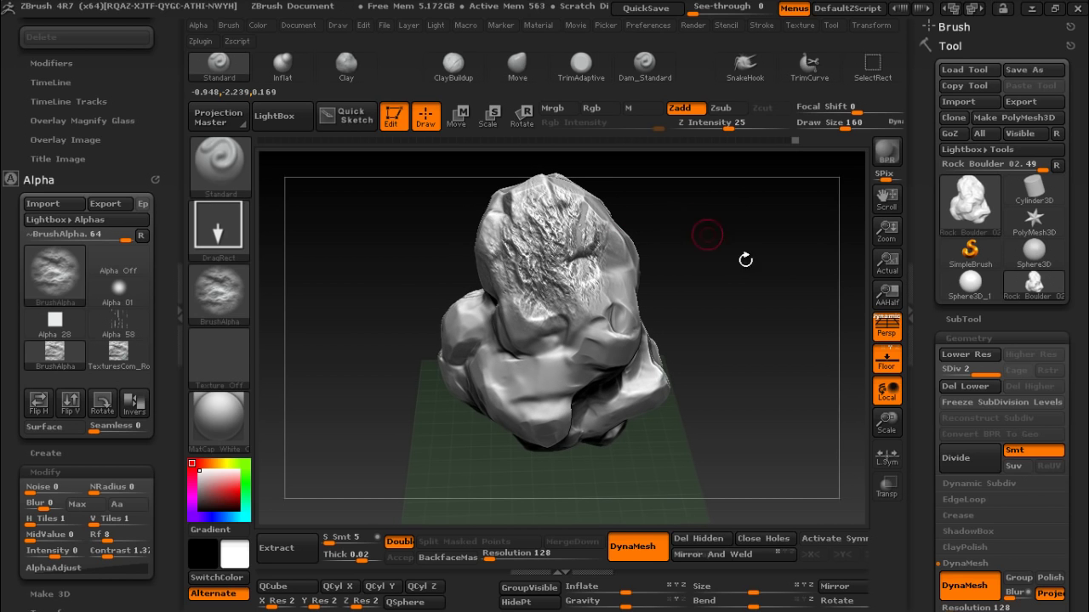
pyautogui.moveTo(887, 423)
pyautogui.mouseDown()
pyautogui.moveTo(898, 521)
pyautogui.moveTo(834, 317)
pyautogui.mouseUp()
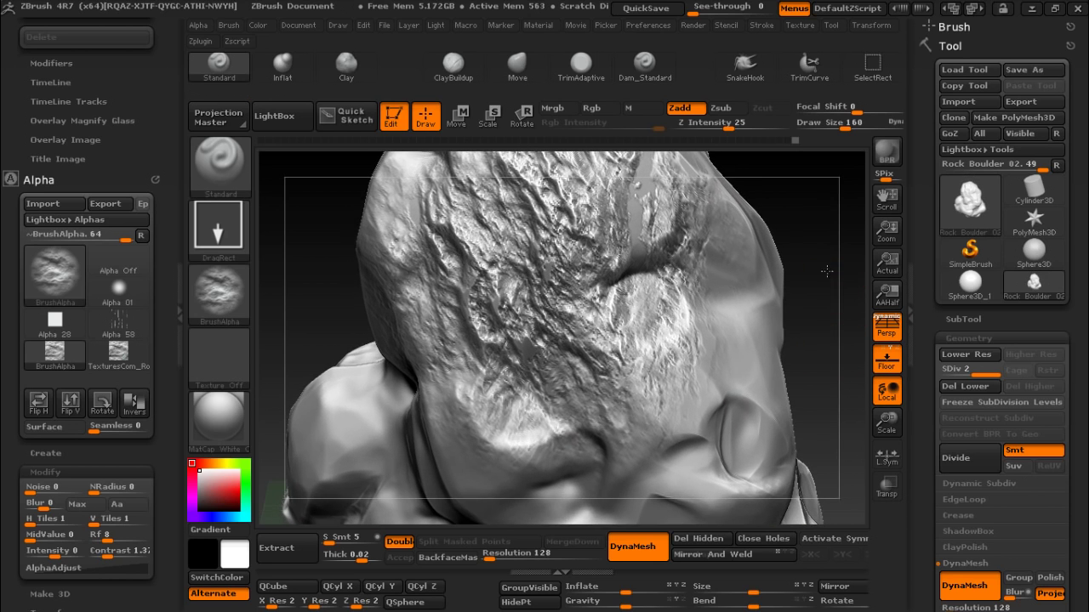
pyautogui.moveTo(826, 271); pyautogui.dragTo(680, 210)
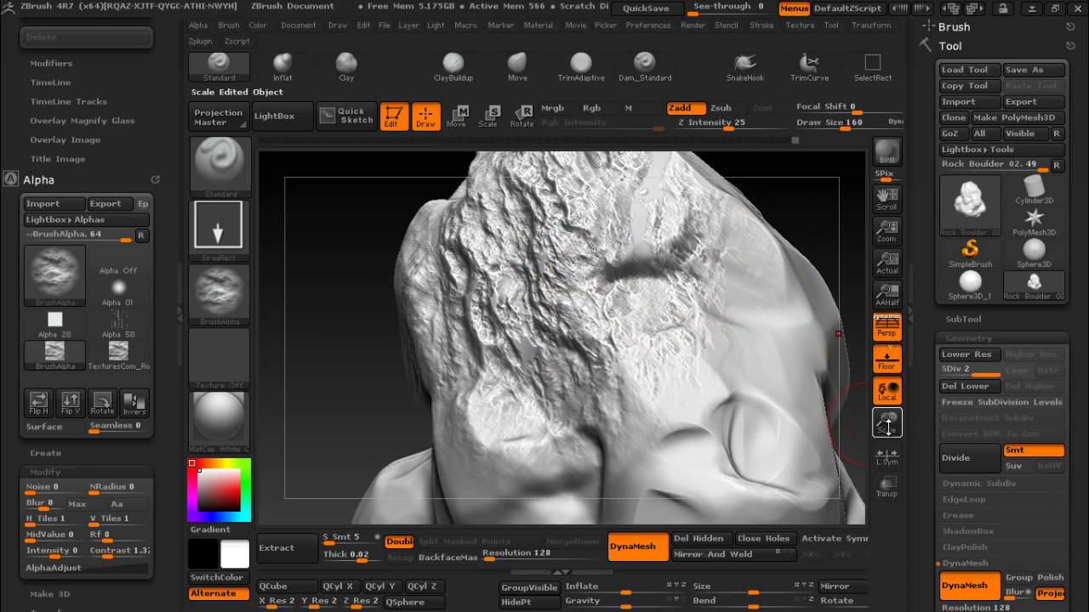
pyautogui.moveTo(888, 426); pyautogui.dragTo(899, 527)
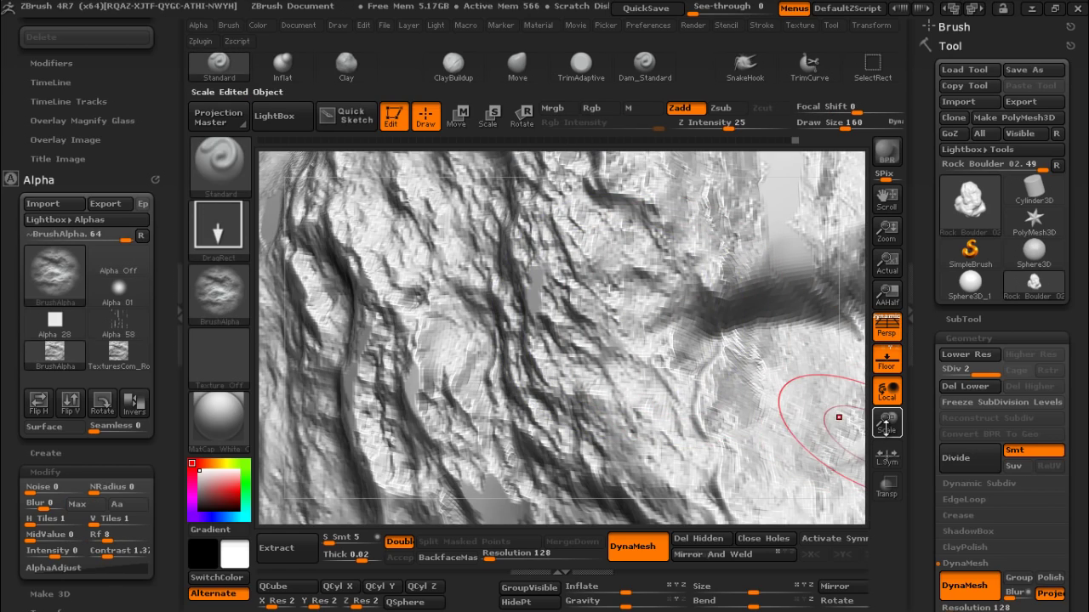
pyautogui.moveTo(887, 426); pyautogui.dragTo(844, 223)
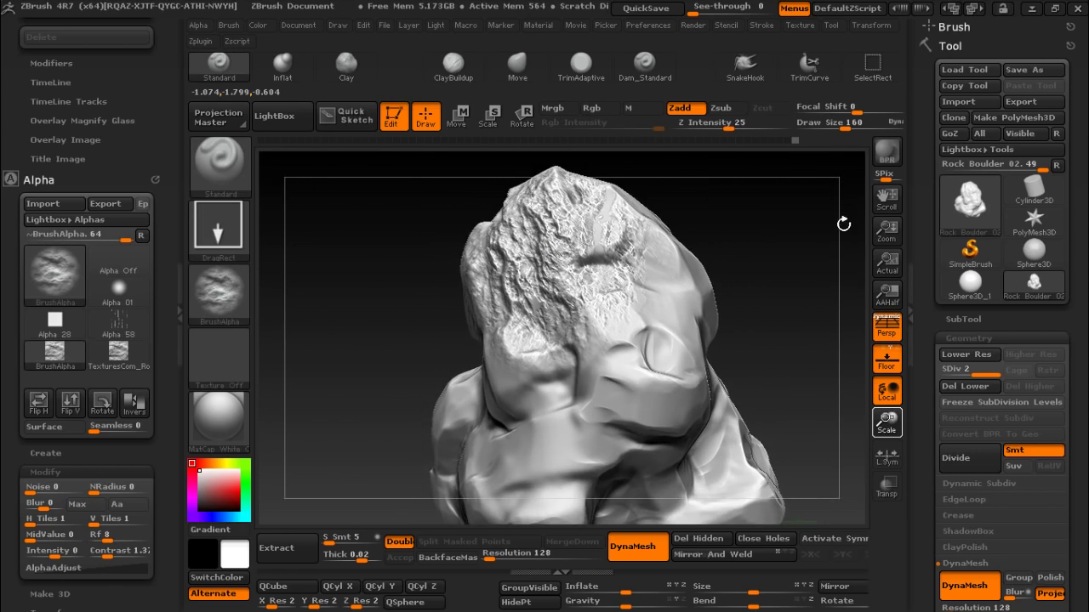
pyautogui.keyDown('shift'); pyautogui.moveTo(782, 319); pyautogui.dragTo(661, 190); pyautogui.keyUp('shift')
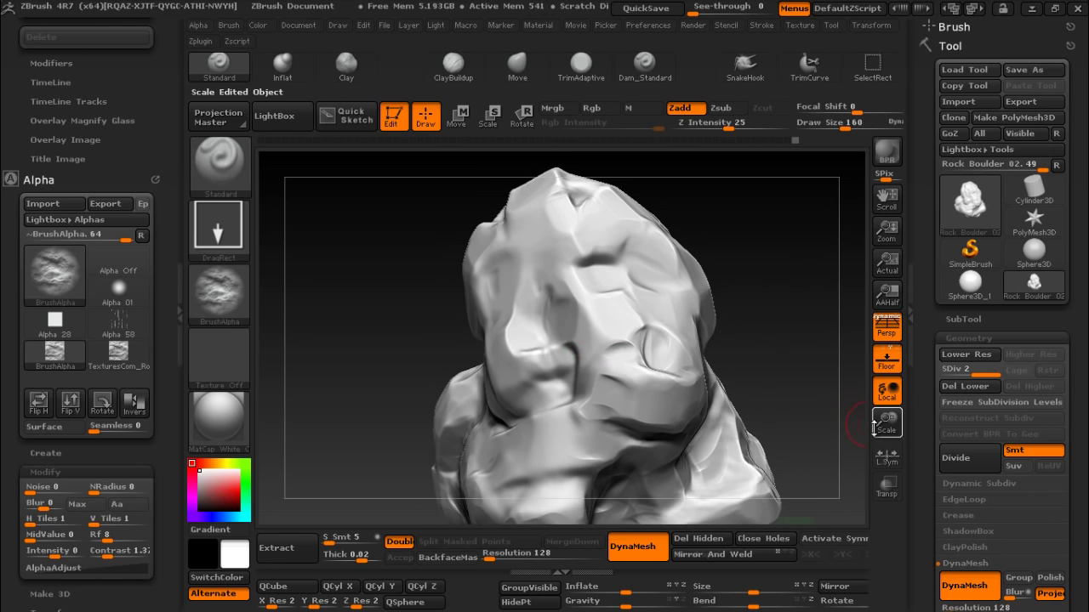
pyautogui.moveTo(874, 428); pyautogui.dragTo(753, 377)
pyautogui.click(178, 299)
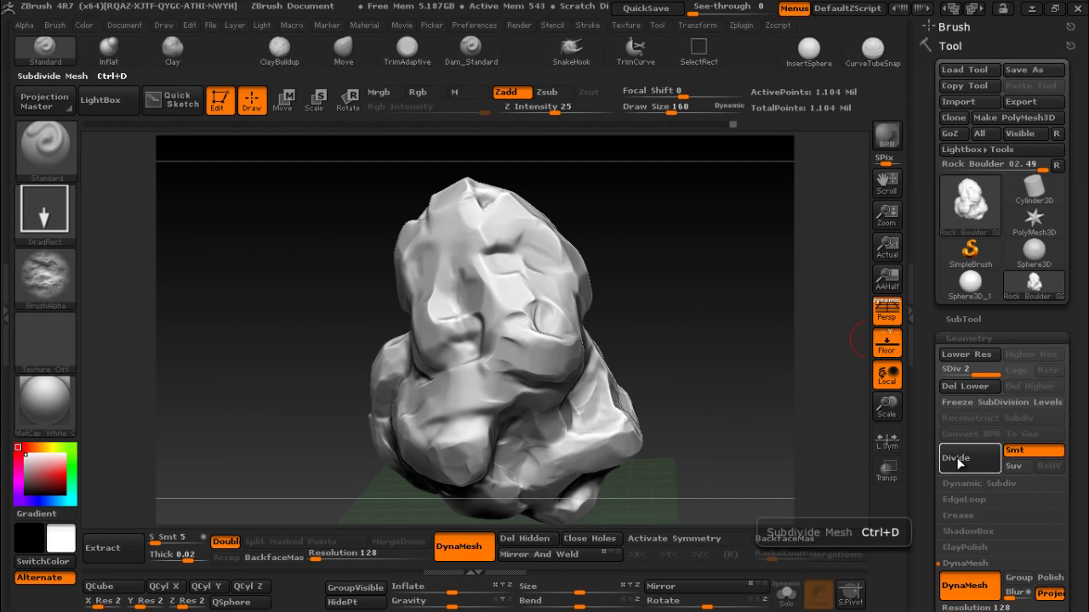
# - Subdivide the boulder, test a DragRect stamp, then subdivide again to SDiv 4 at 17.676 million points
pyautogui.hotkey('ctrl', 'd')
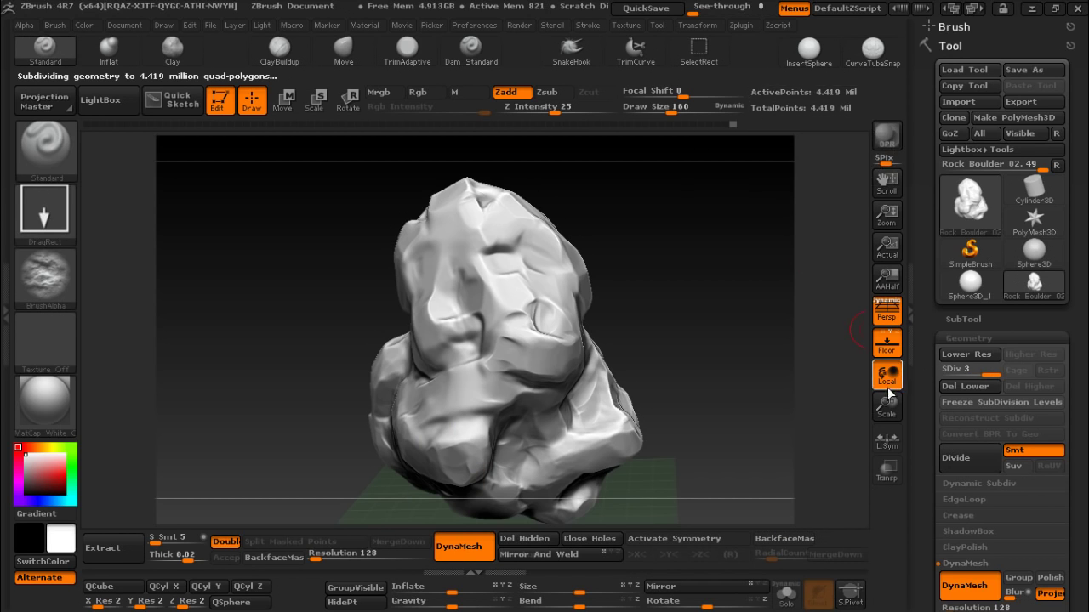
pyautogui.moveTo(886, 407); pyautogui.dragTo(762, 387)
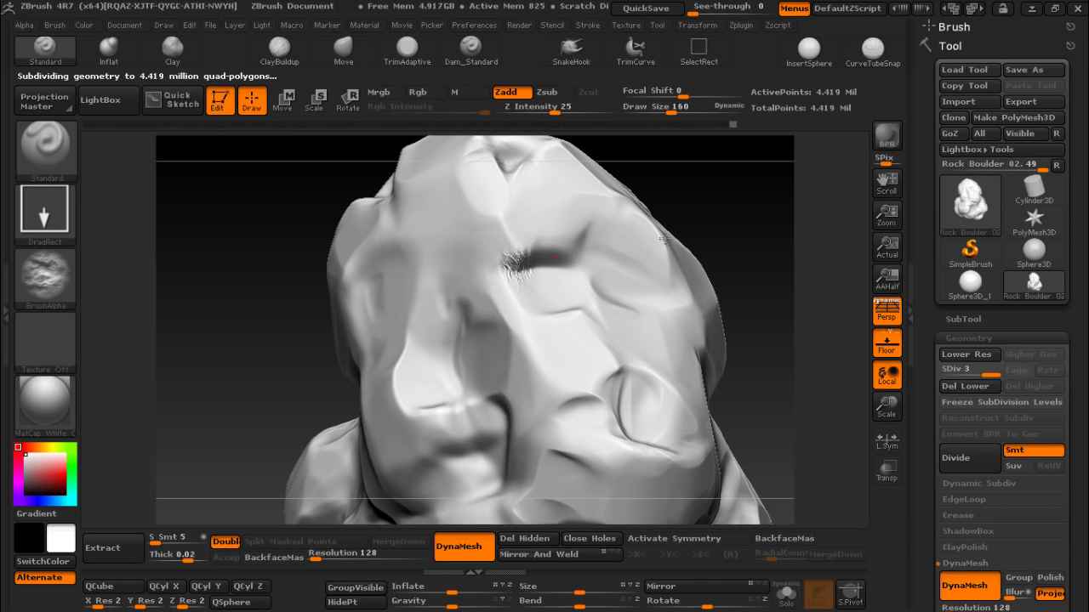
pyautogui.moveTo(519, 259); pyautogui.dragTo(633, 213)
pyautogui.moveTo(829, 221); pyautogui.dragTo(740, 246)
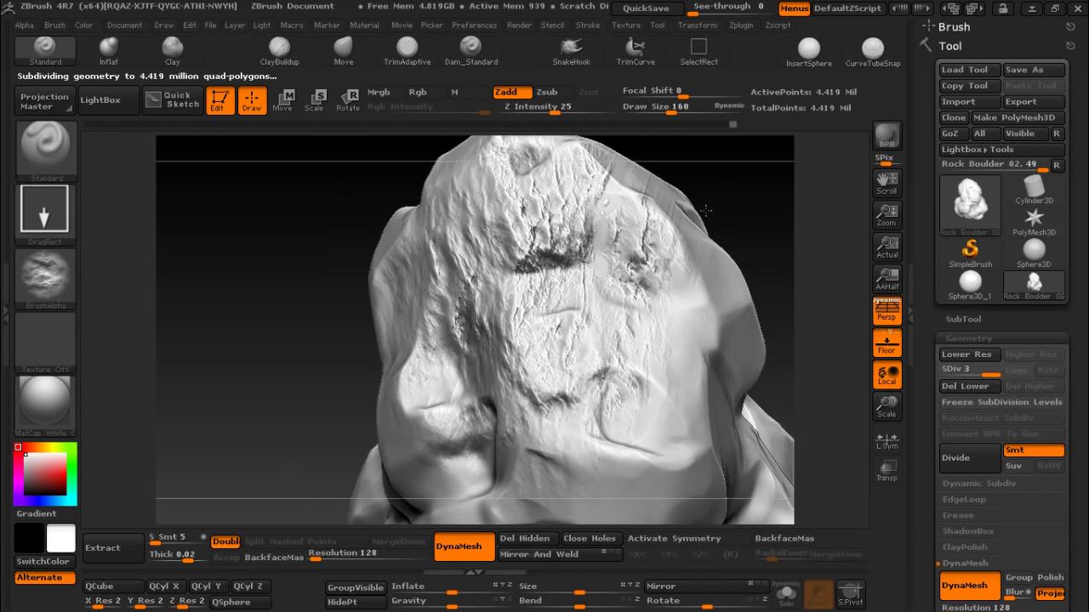
pyautogui.moveTo(887, 407); pyautogui.dragTo(893, 466)
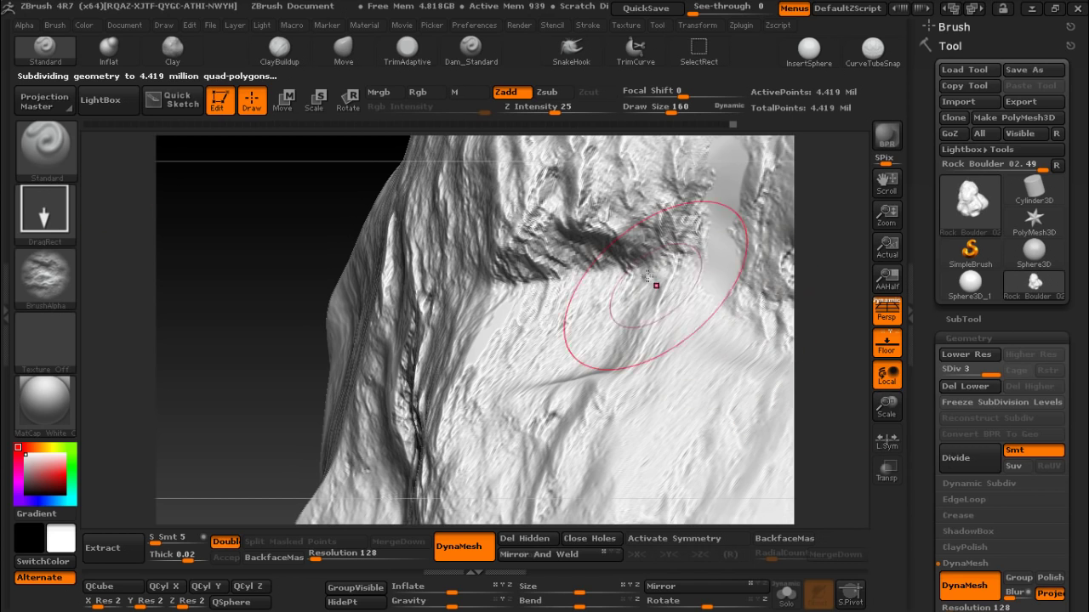
pyautogui.moveTo(886, 407)
pyautogui.mouseDown()
pyautogui.moveTo(735, 226)
pyautogui.moveTo(760, 228)
pyautogui.mouseUp()
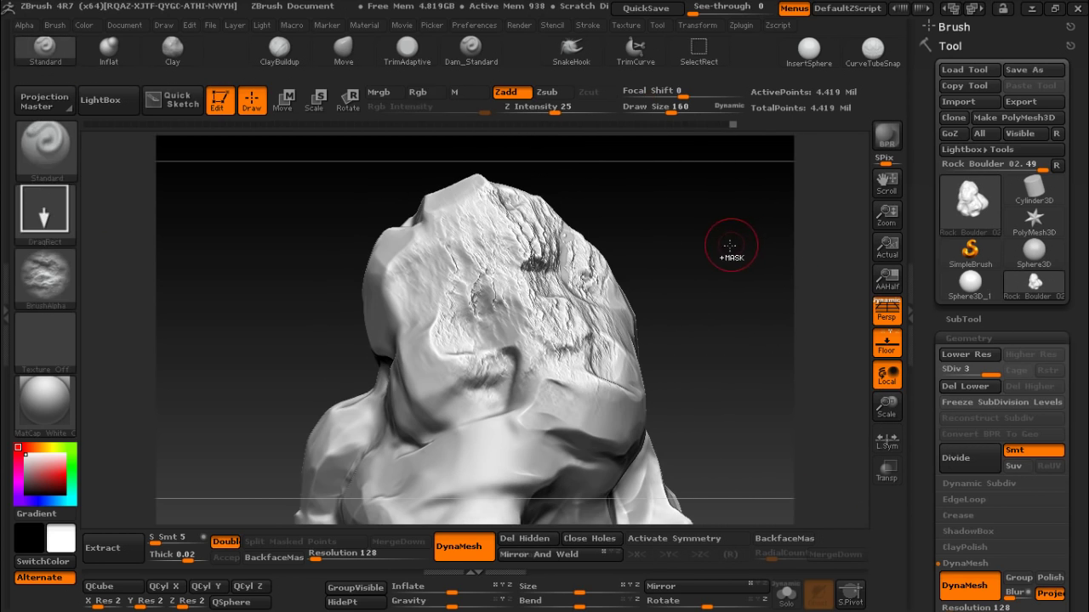
pyautogui.moveTo(688, 273); pyautogui.dragTo(645, 218)
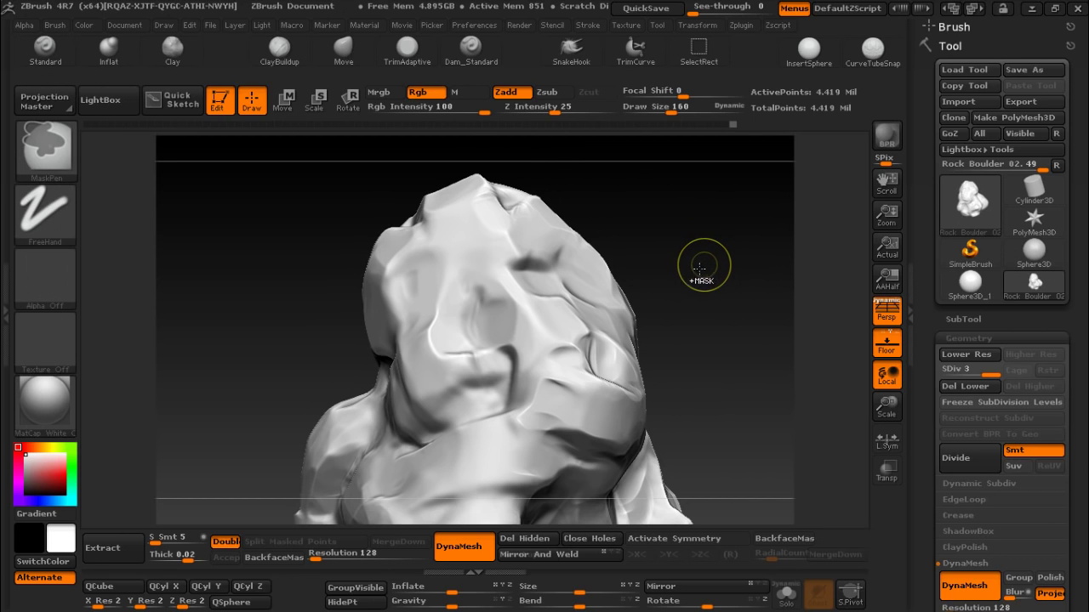
pyautogui.hotkey('ctrl', 'd')
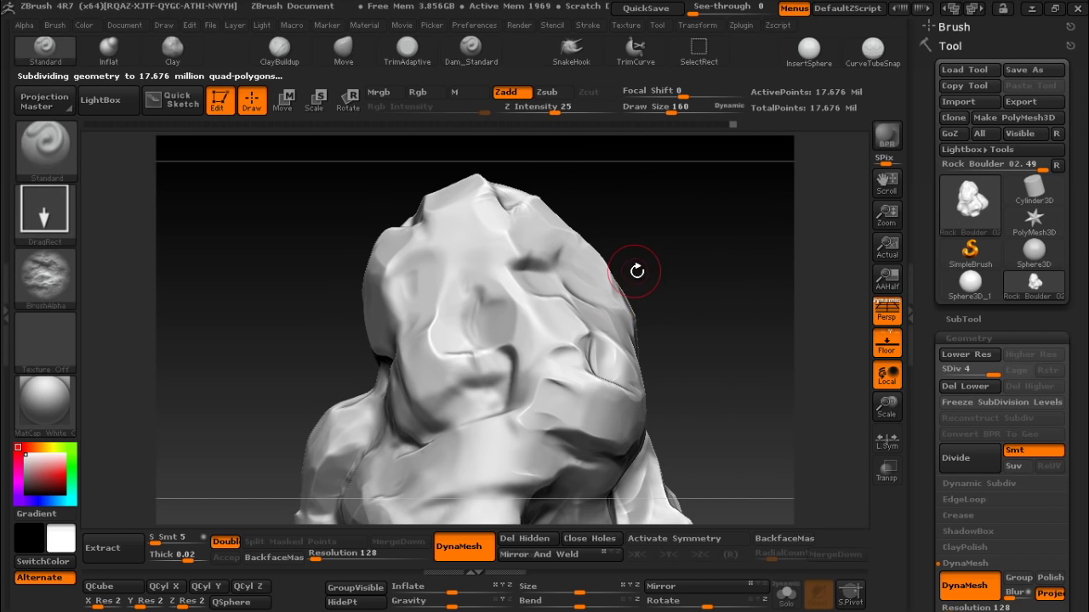
# - Save the boulder as a new ZTool file named 'Rock Boulder 02 2'
pyautogui.moveTo(661, 223); pyautogui.dragTo(669, 269)
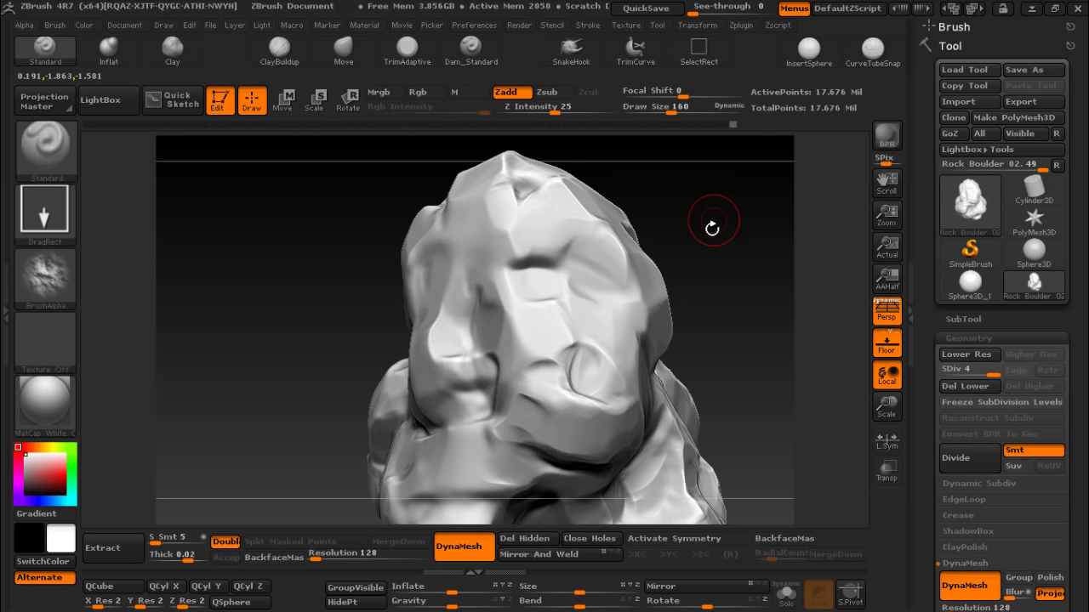
pyautogui.moveTo(715, 263); pyautogui.dragTo(595, 383)
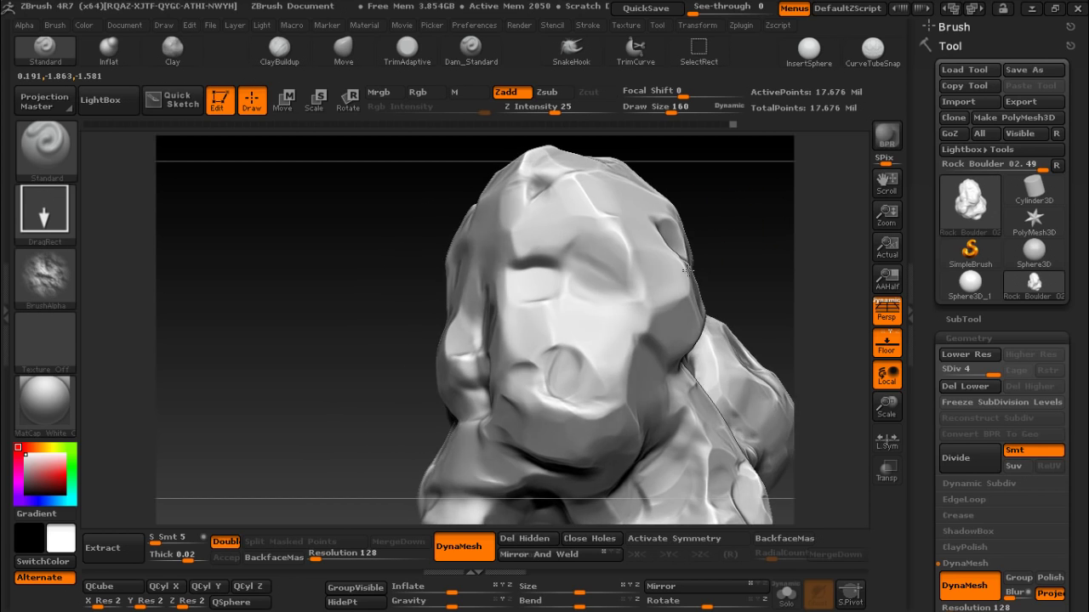
pyautogui.moveTo(886, 407); pyautogui.dragTo(885, 363)
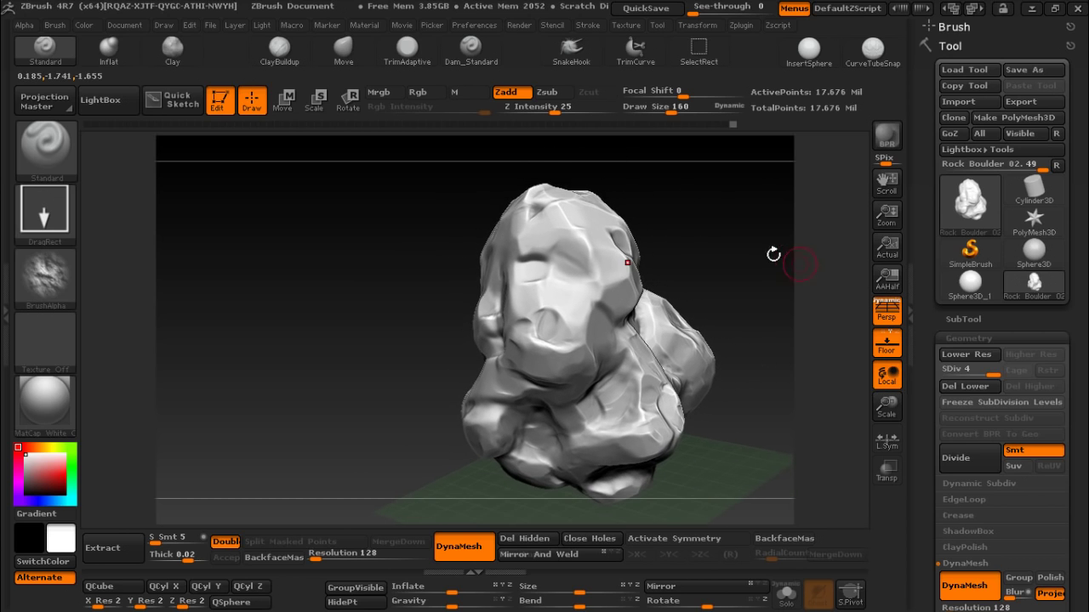
pyautogui.moveTo(774, 250); pyautogui.dragTo(636, 242)
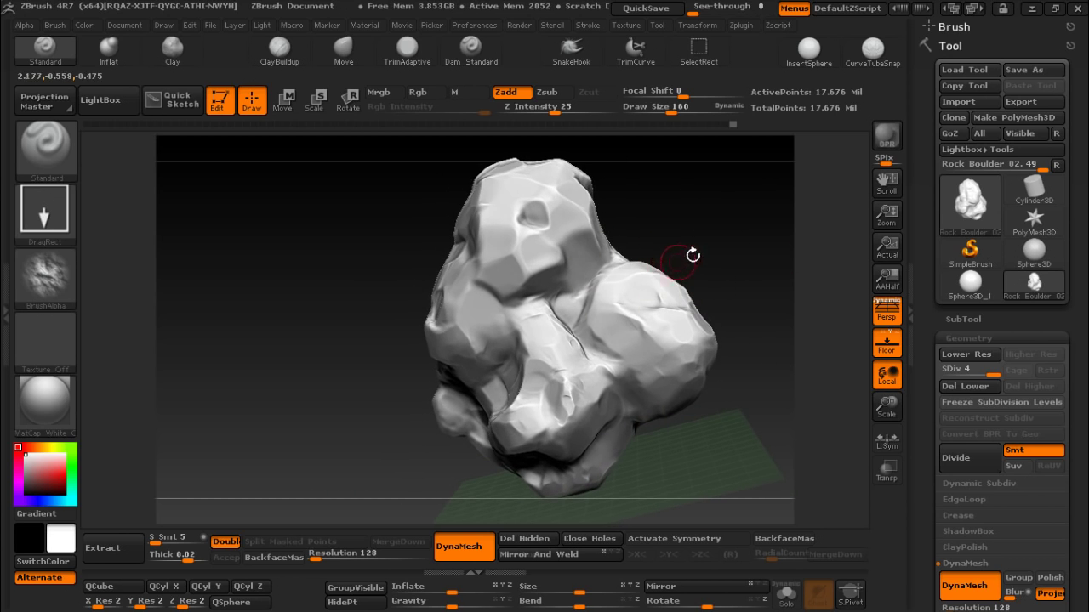
pyautogui.click(1016, 71)
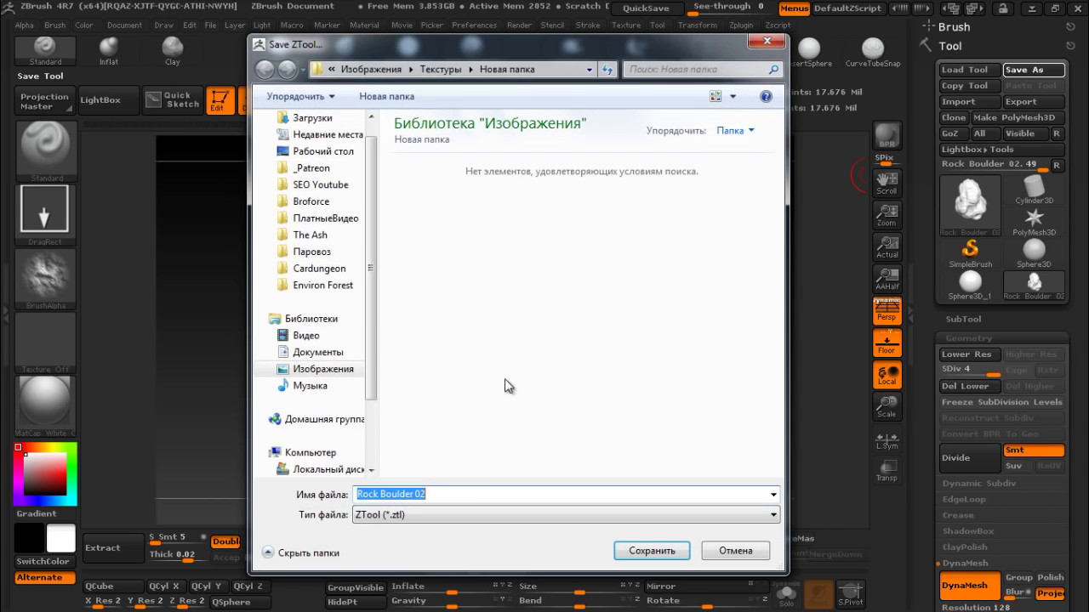
pyautogui.click(456, 494)
pyautogui.write('2')
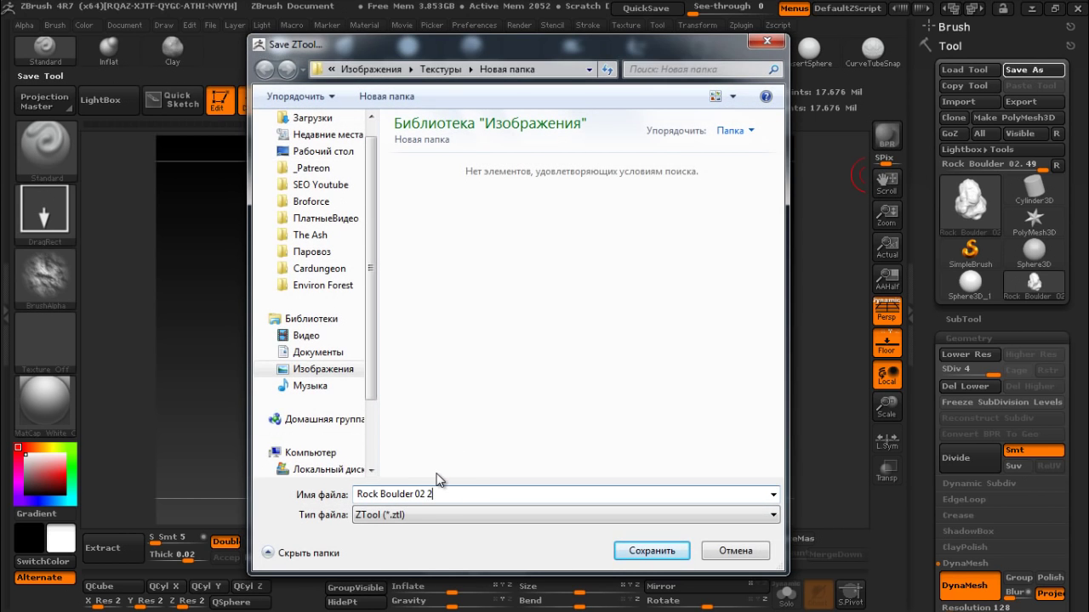
pyautogui.press('Return')
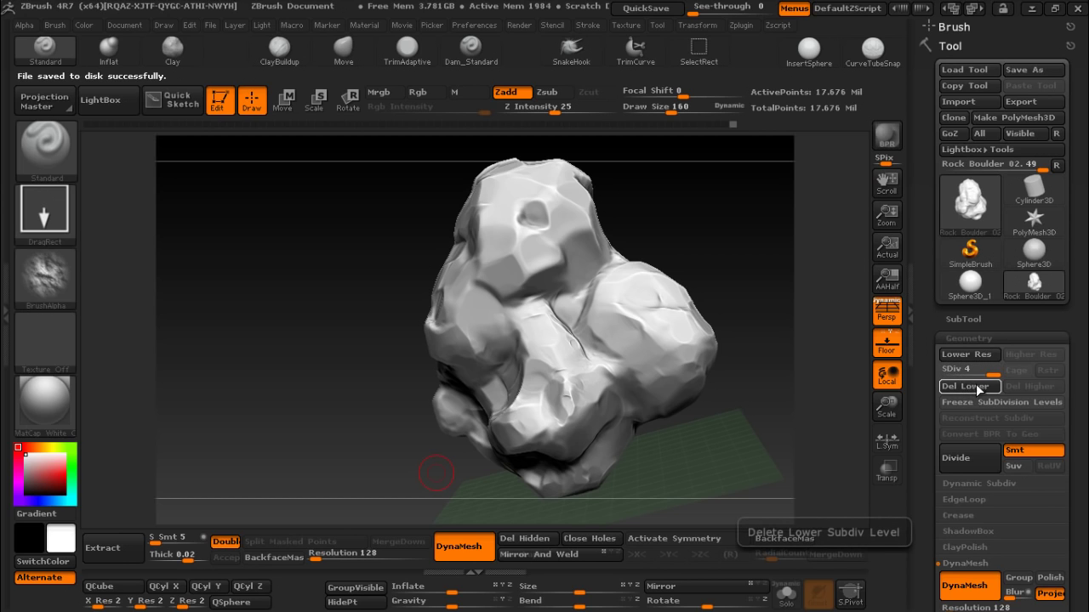
# - Drop to SDiv 3 and delete the higher and lower levels, leaving a 4.419-million-point mesh
pyautogui.moveTo(985, 374); pyautogui.dragTo(978, 375)
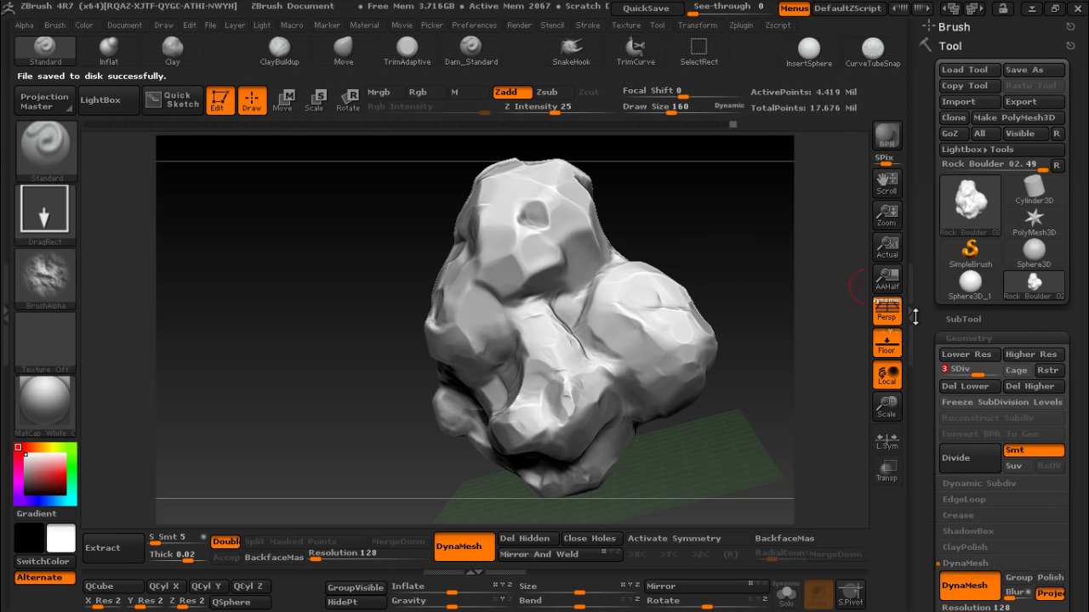
pyautogui.moveTo(731, 258); pyautogui.dragTo(792, 275)
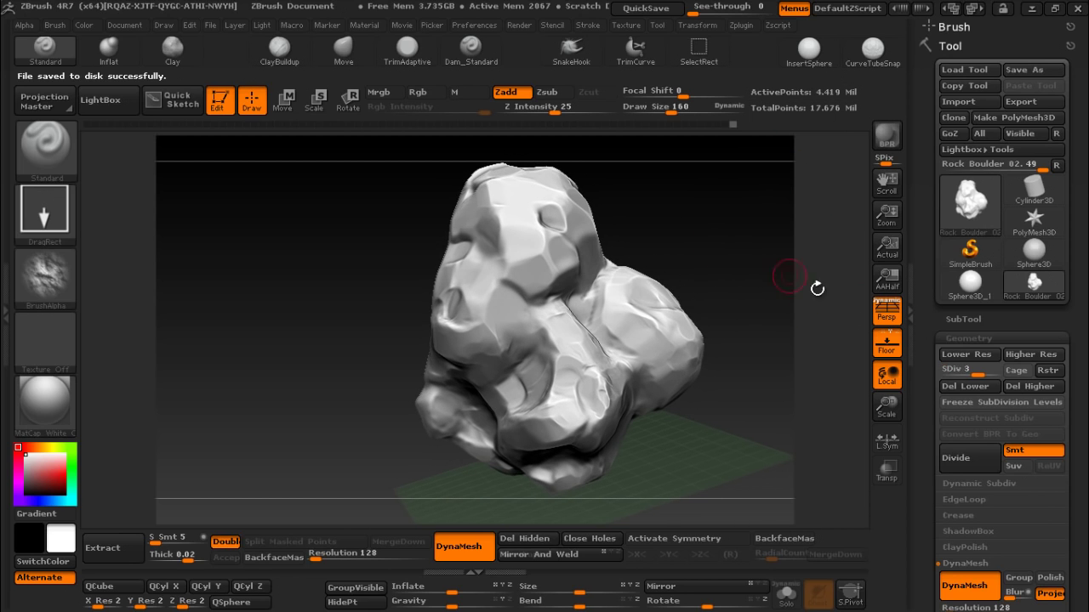
pyautogui.click(1014, 388)
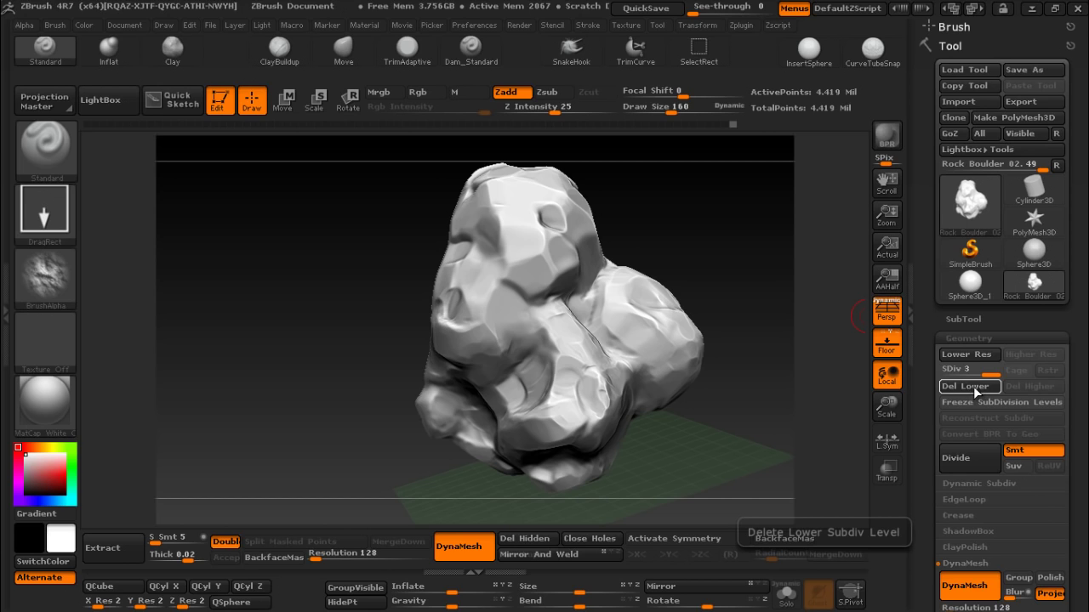
pyautogui.click(975, 387)
pyautogui.moveTo(768, 382); pyautogui.dragTo(855, 472)
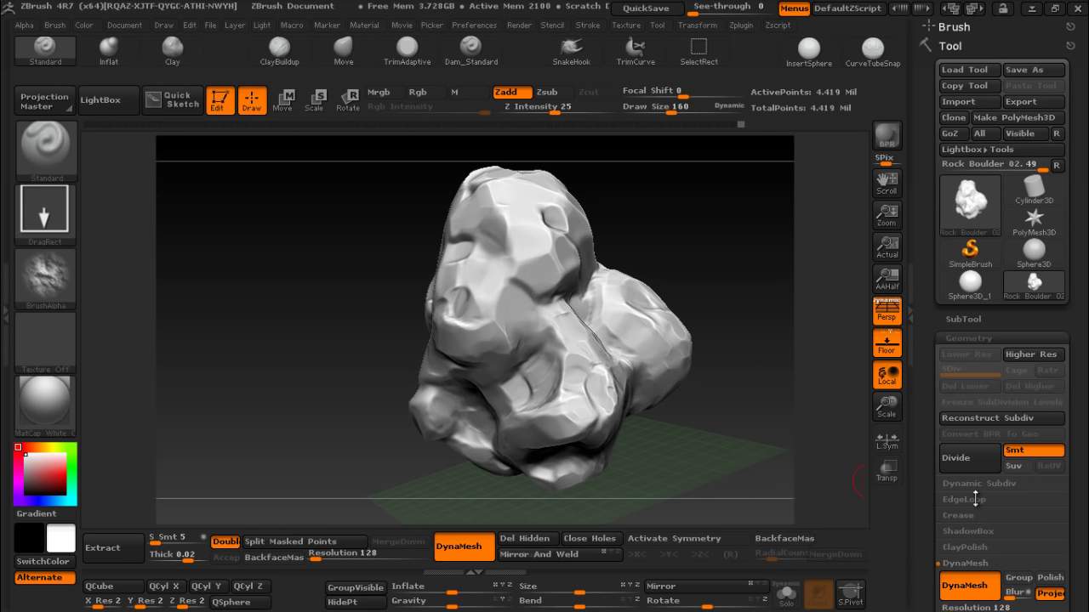
# - Turn off DynaMesh, start a ZRemesher pass with PolyF shown, abort it, and open SubTool
pyautogui.click(963, 595)
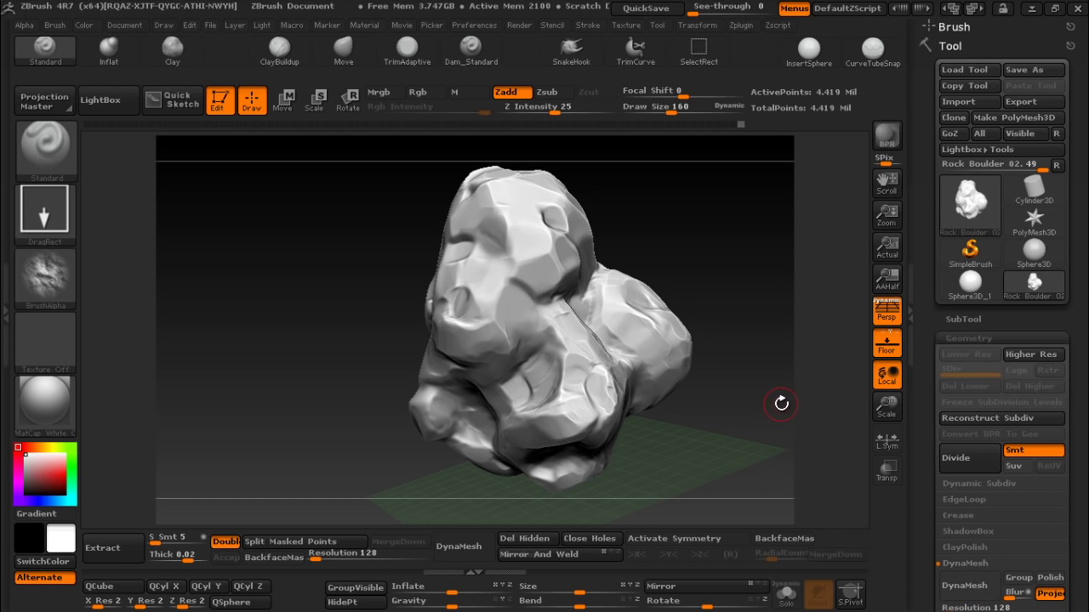
pyautogui.moveTo(1071, 364); pyautogui.dragTo(1061, 225)
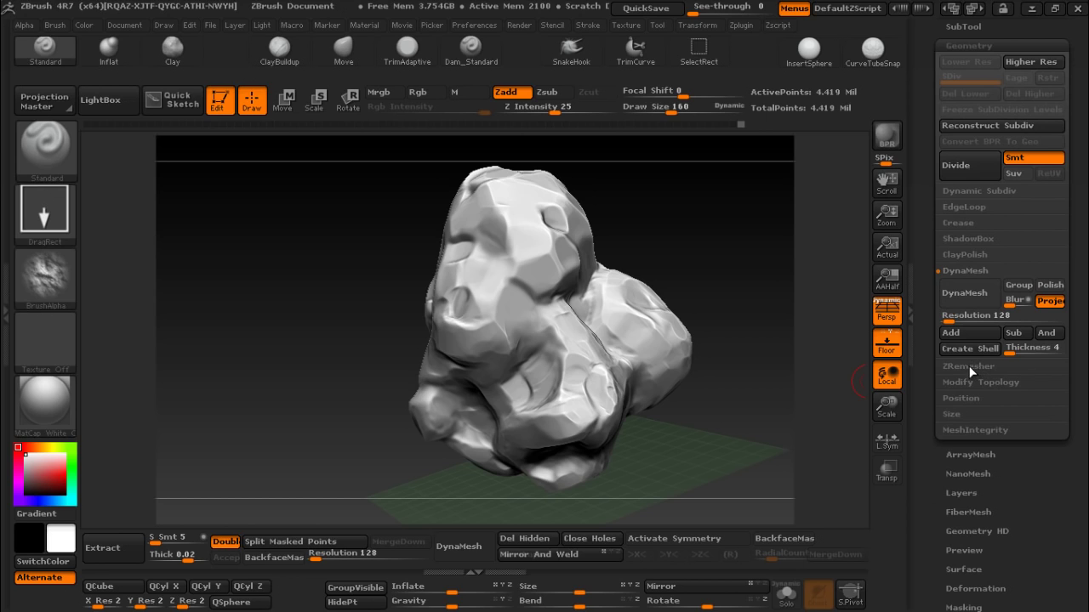
pyautogui.click(969, 366)
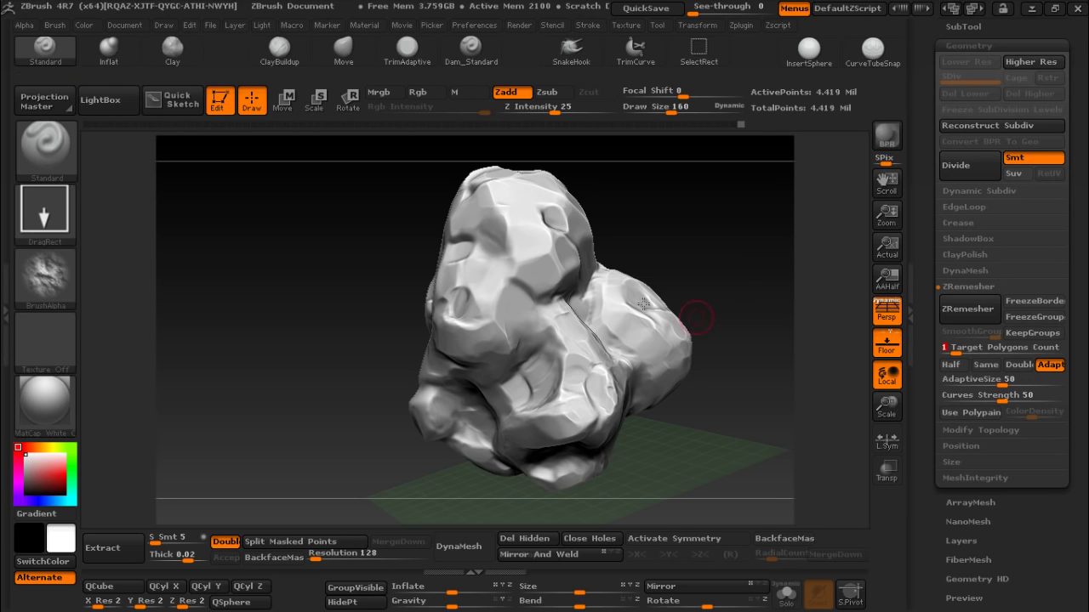
pyautogui.hotkey('shift', 'f')
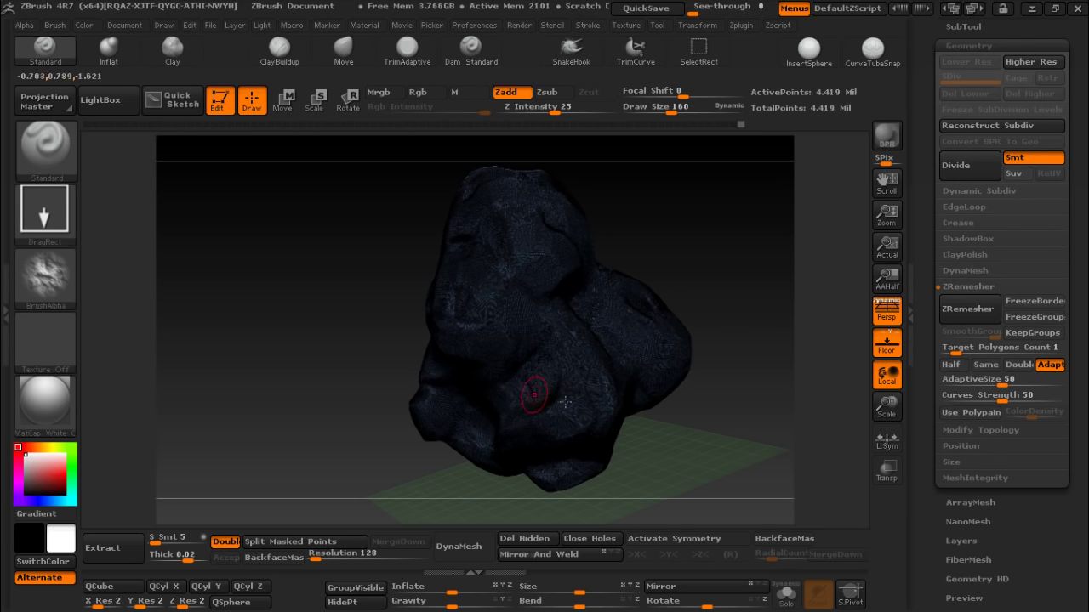
pyautogui.click(973, 318)
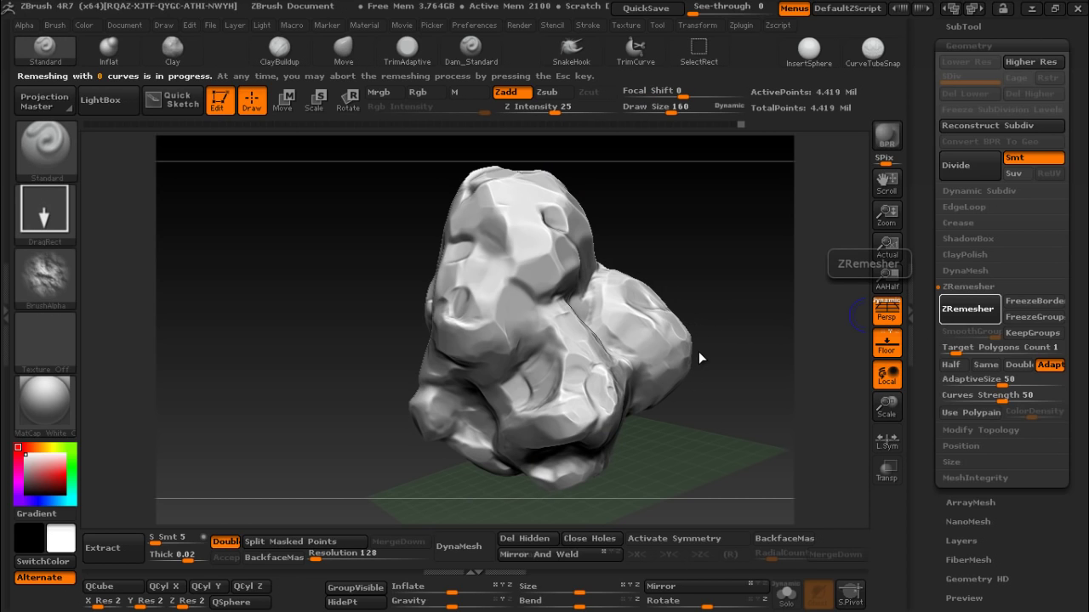
pyautogui.press('Escape')
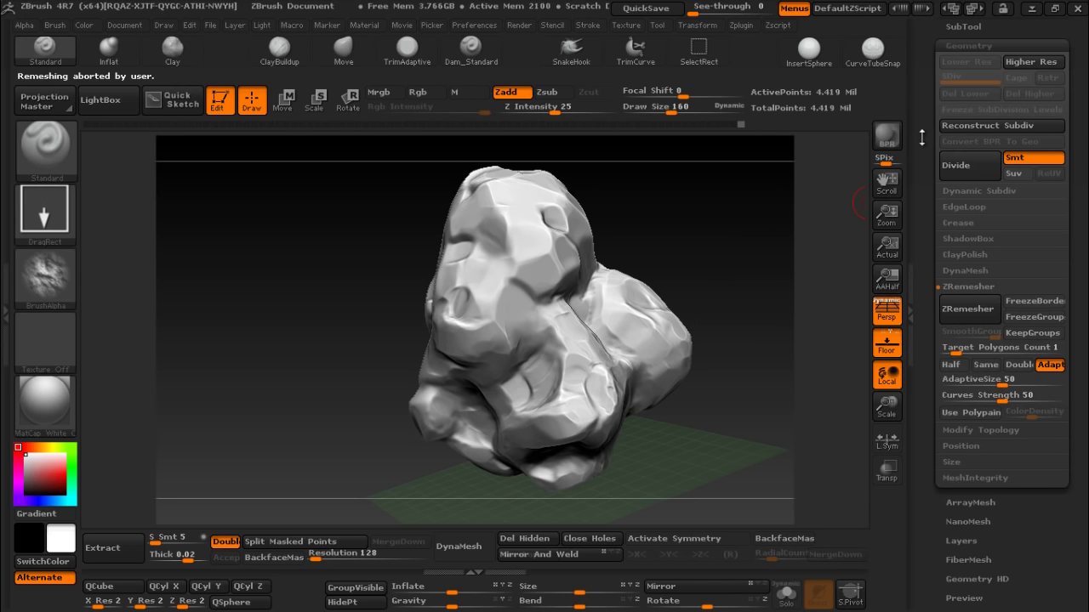
pyautogui.click(991, 35)
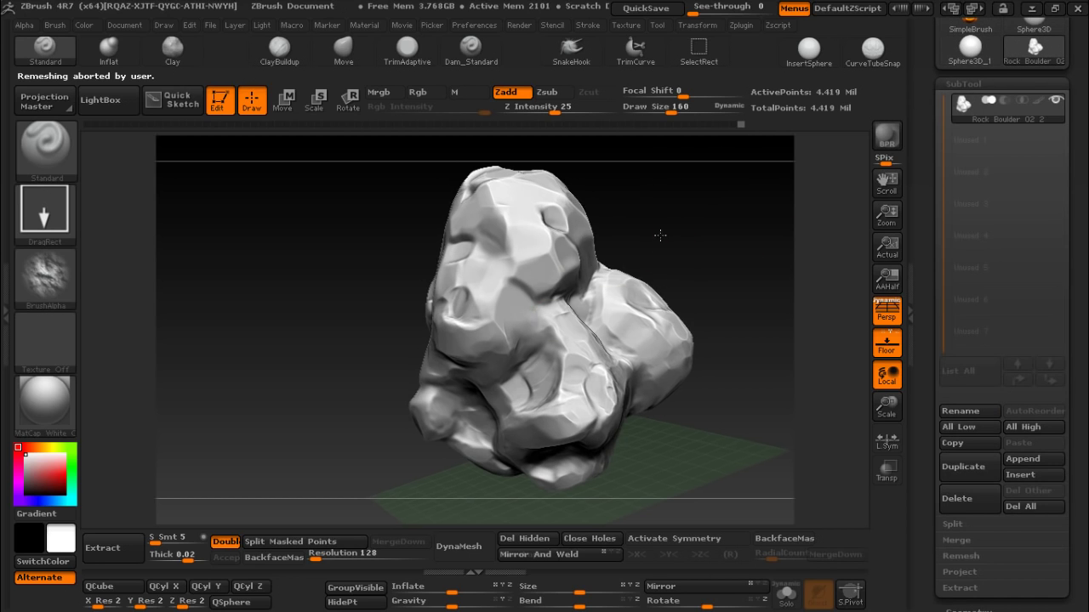
# - Duplicate the Rock Boulder subtool as Rock Boulder 02_3 and expand Geometry to show ZRemesher
pyautogui.moveTo(656, 233); pyautogui.dragTo(575, 332)
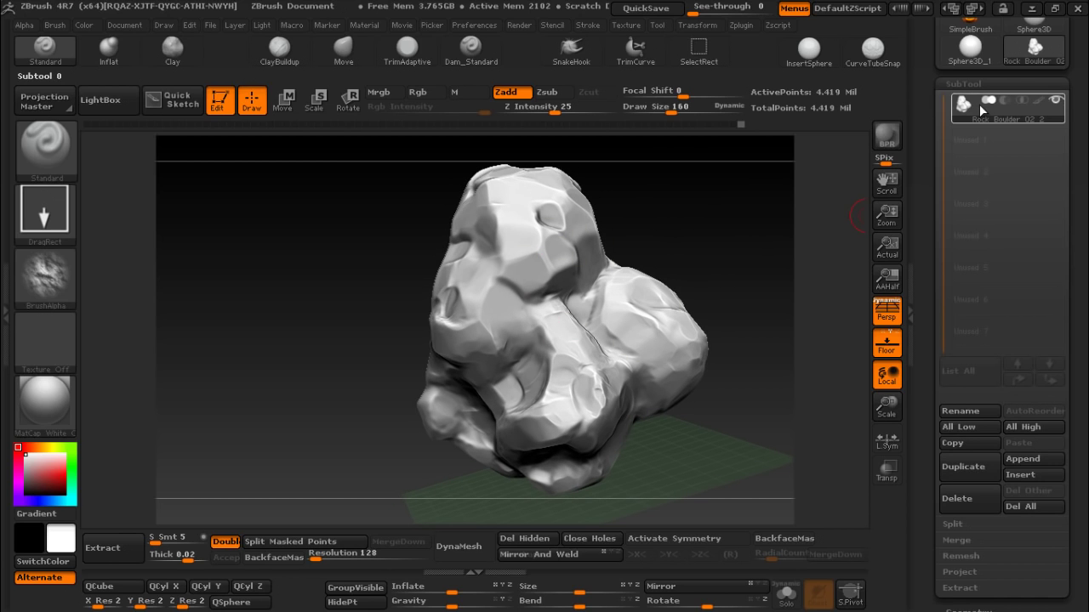
pyautogui.scroll(-5, 968, 104)
pyautogui.scroll(5, 987, 341)
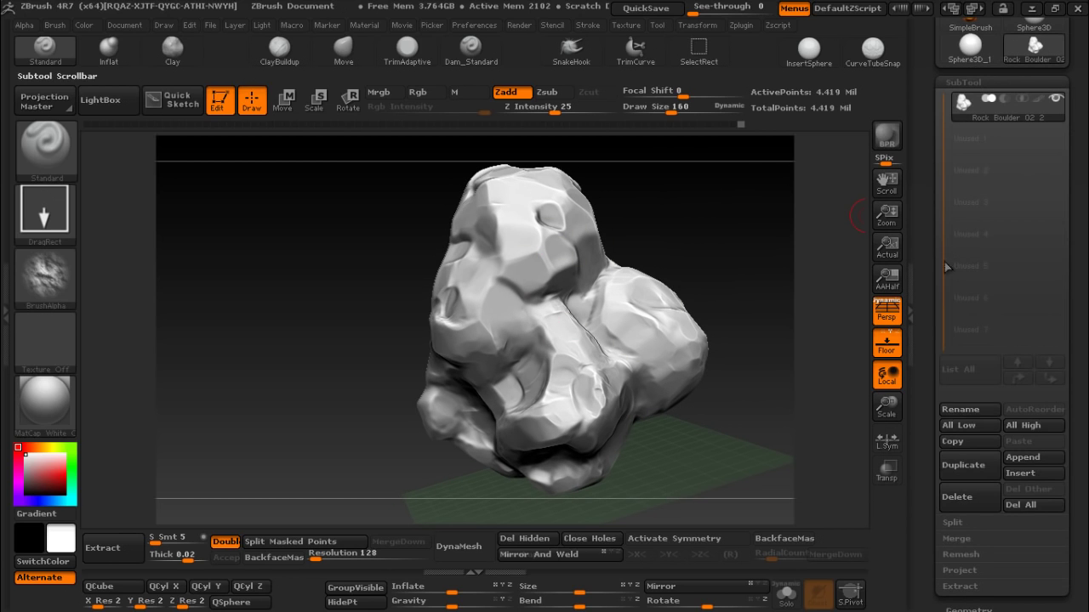
pyautogui.click(976, 470)
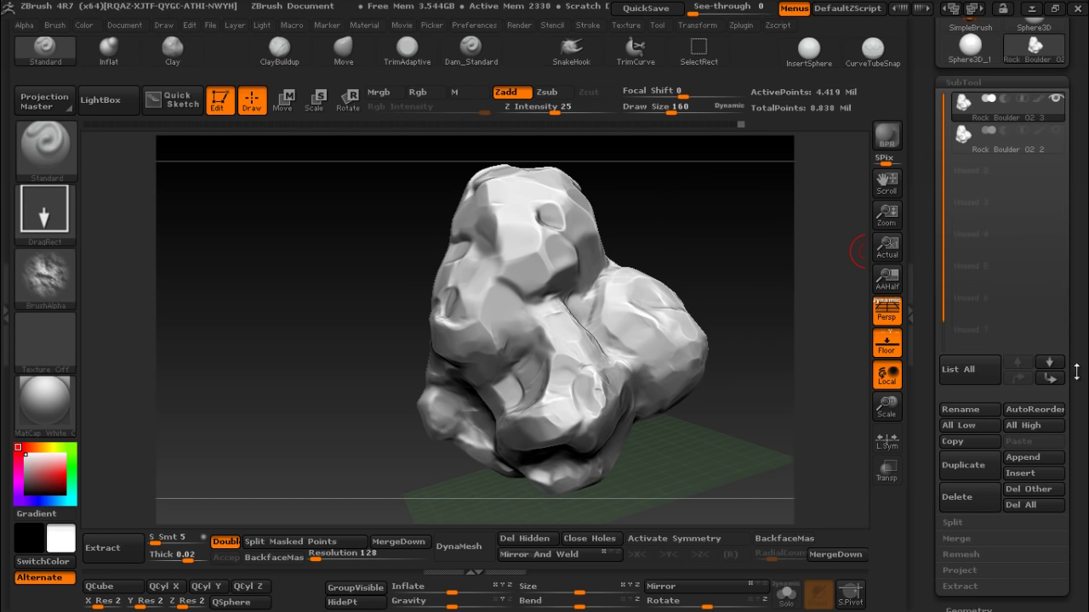
pyautogui.moveTo(1076, 371); pyautogui.dragTo(1076, 317)
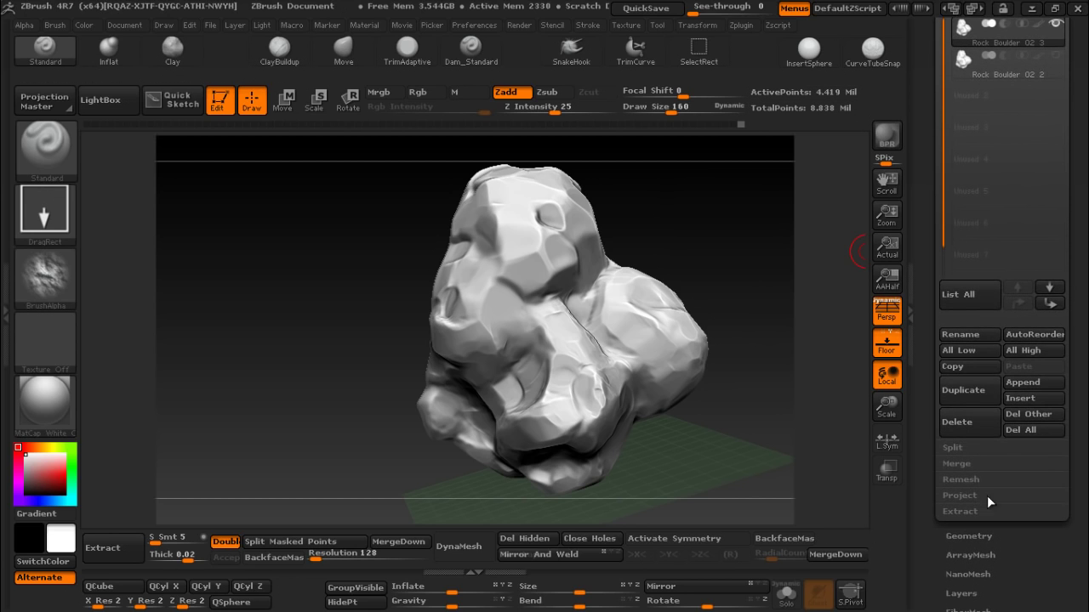
pyautogui.click(970, 536)
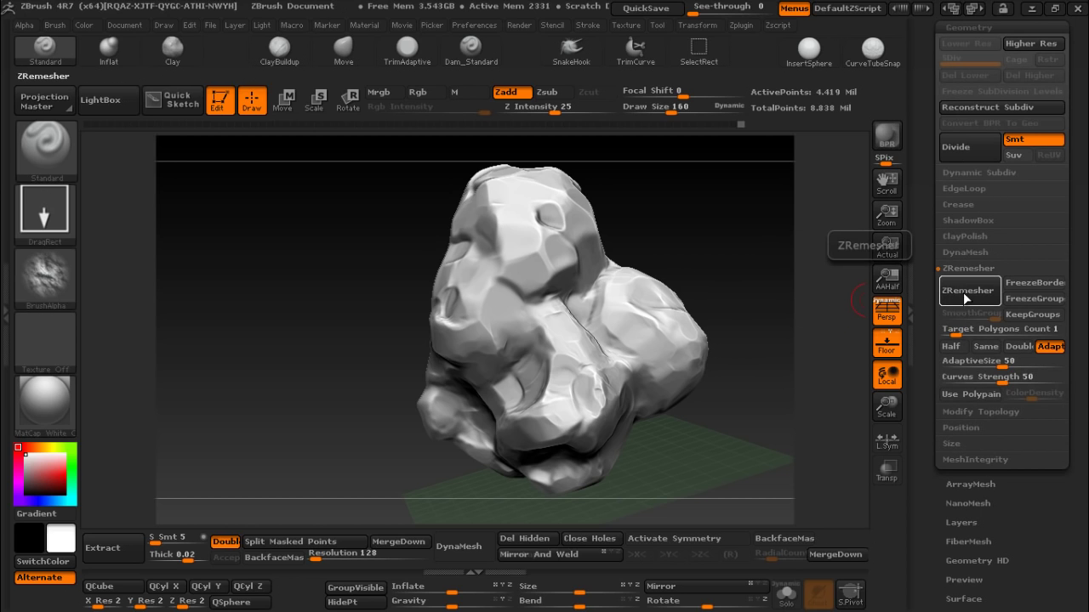
# - Run ZRemesher twice on the duplicate, reducing it to 2,000 points, and inspect its wireframe
pyautogui.click(958, 294)
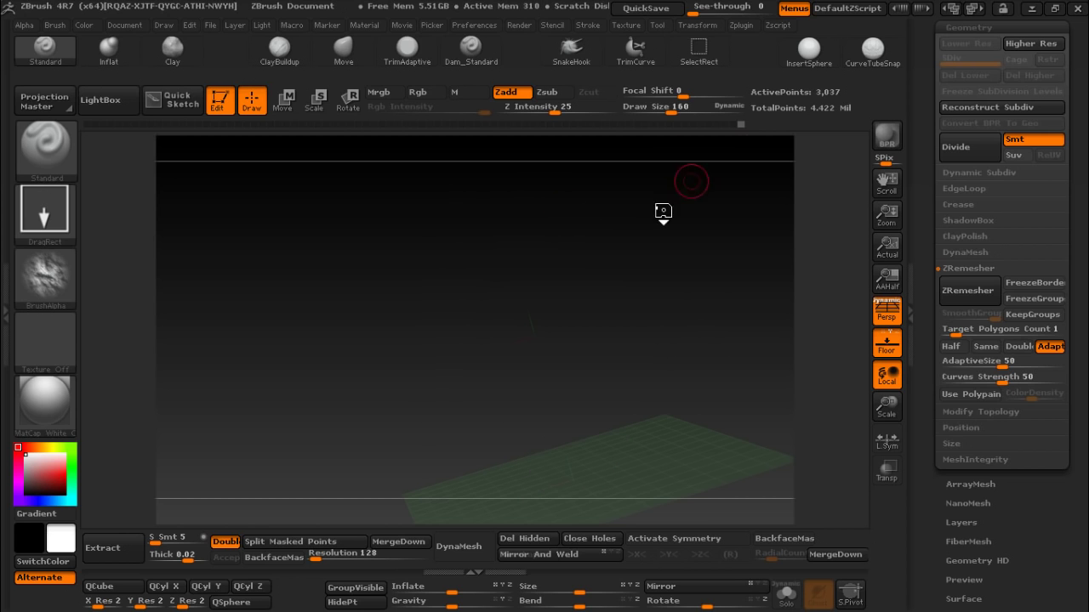
pyautogui.moveTo(656, 236)
pyautogui.mouseDown()
pyautogui.moveTo(773, 227)
pyautogui.moveTo(637, 258)
pyautogui.moveTo(700, 266)
pyautogui.moveTo(652, 248)
pyautogui.moveTo(661, 267)
pyautogui.moveTo(552, 243)
pyautogui.moveTo(618, 309)
pyautogui.moveTo(647, 263)
pyautogui.moveTo(636, 253)
pyautogui.moveTo(627, 281)
pyautogui.mouseUp()
pyautogui.hotkey('shift', 'f')
pyautogui.hotkey('shift', 'f')
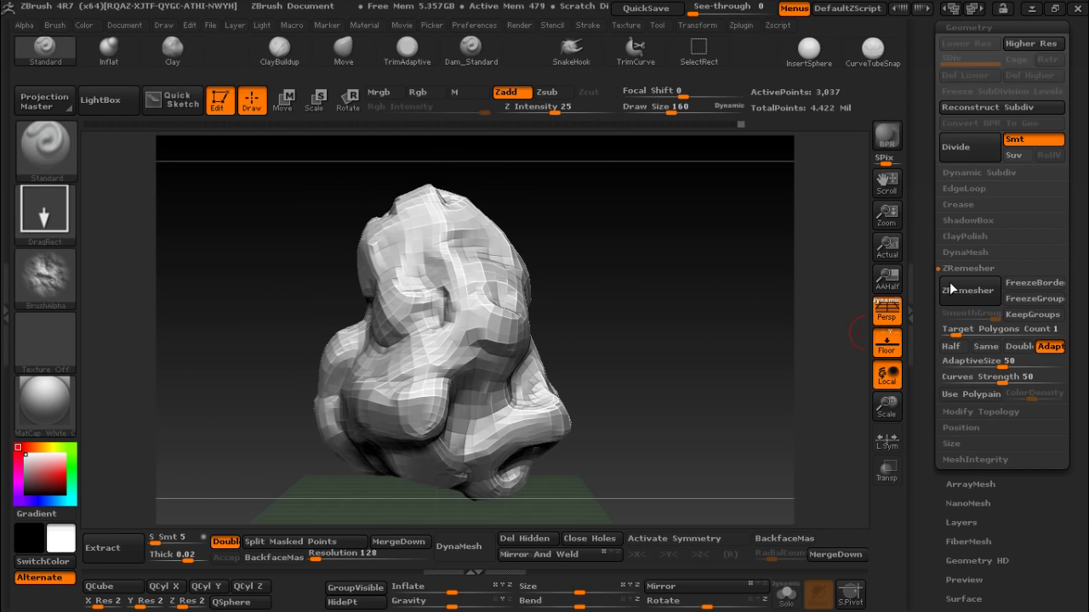
pyautogui.click(965, 294)
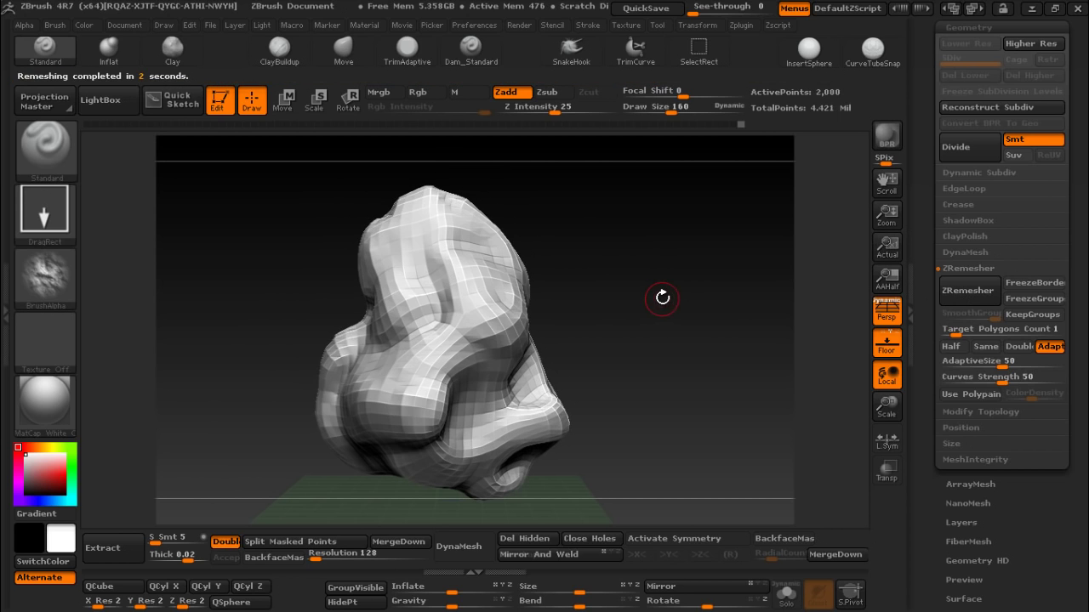
pyautogui.moveTo(593, 311); pyautogui.dragTo(593, 308)
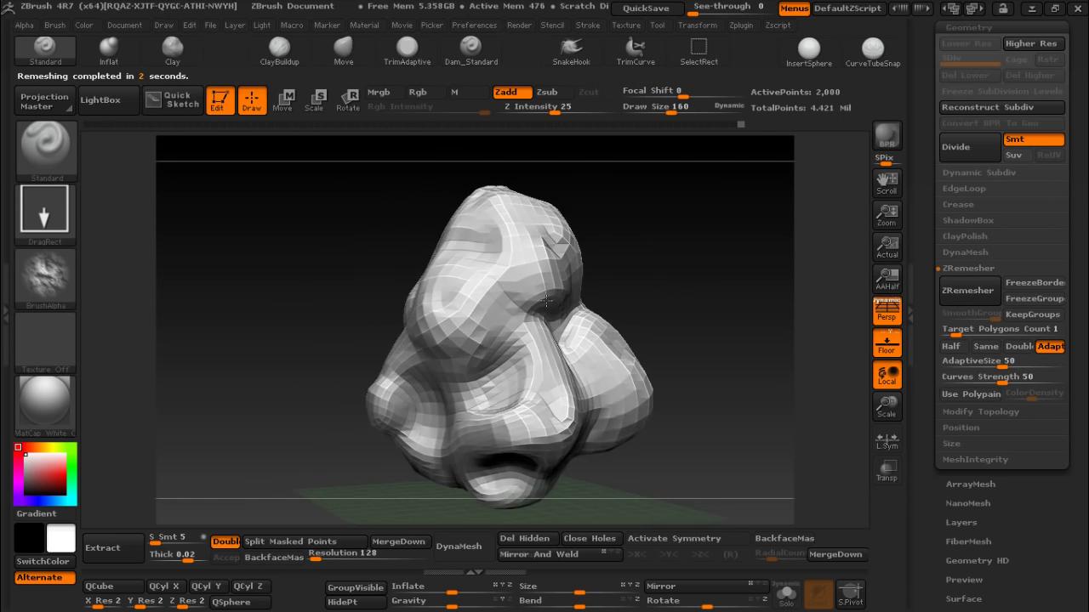
pyautogui.hotkey('shift', 'f')
pyautogui.moveTo(666, 234); pyautogui.dragTo(627, 240)
pyautogui.hotkey('shift', 'f')
pyautogui.keyDown('shift'); pyautogui.moveTo(707, 248); pyautogui.dragTo(719, 263); pyautogui.keyUp('shift')
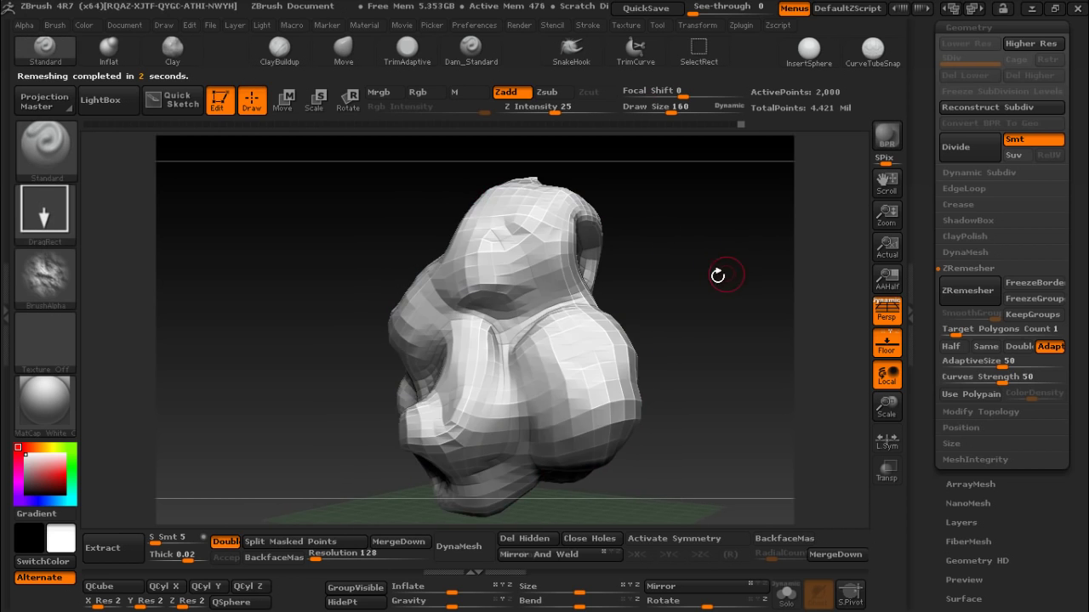
pyautogui.hotkey('shift', 'f')
pyautogui.hotkey('shift', 'f')
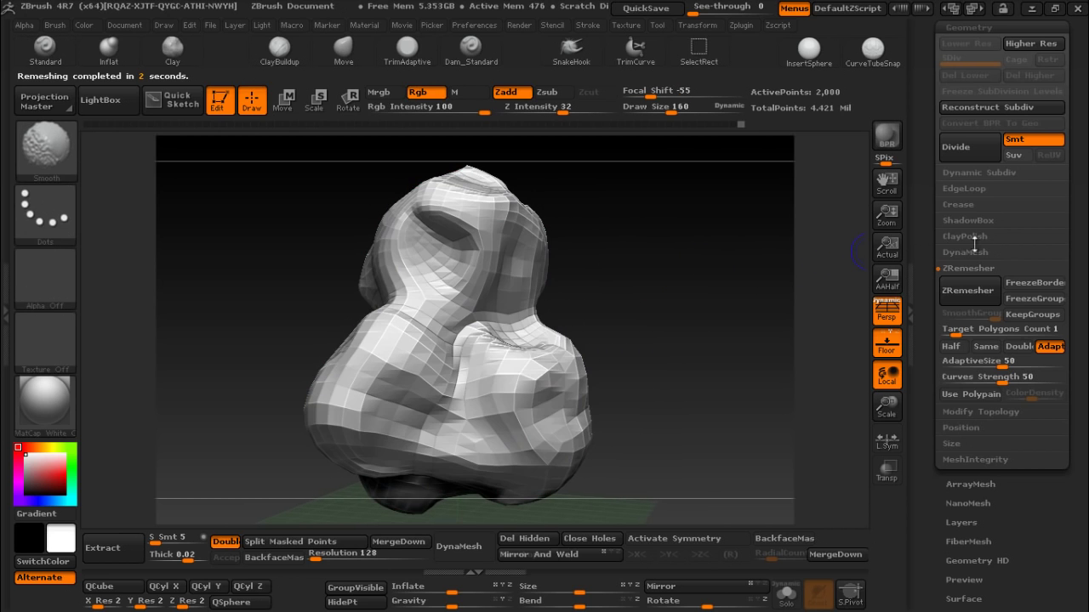
pyautogui.moveTo(661, 344)
pyautogui.mouseDown()
pyautogui.moveTo(652, 248)
pyautogui.moveTo(602, 342)
pyautogui.moveTo(700, 315)
pyautogui.moveTo(774, 276)
pyautogui.mouseUp()
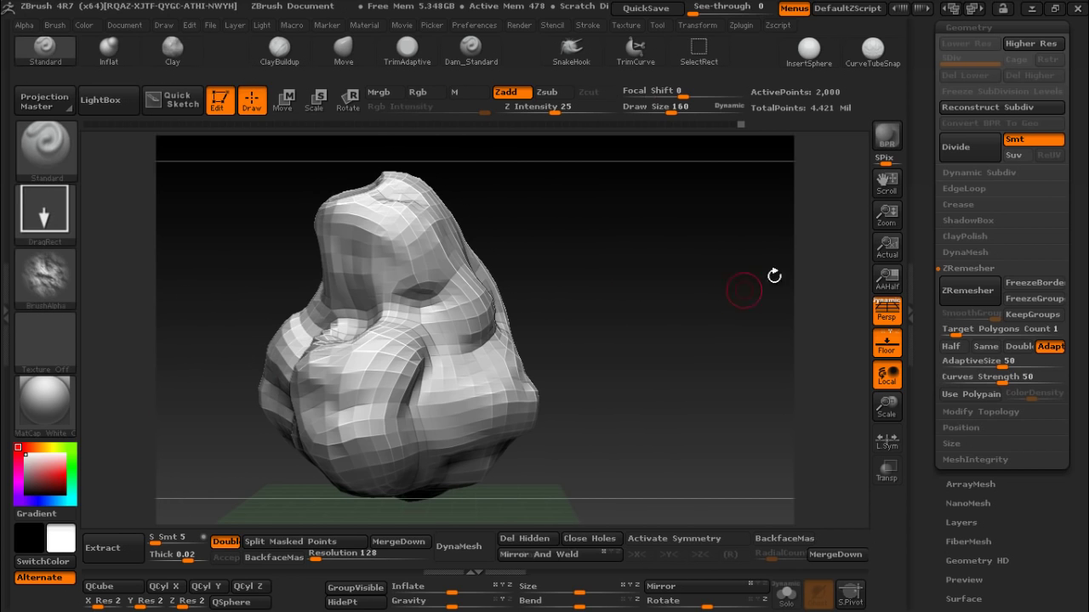
# - Collapse the Geometry settings and duplicate the remeshed boulder subtool
pyautogui.click(969, 26)
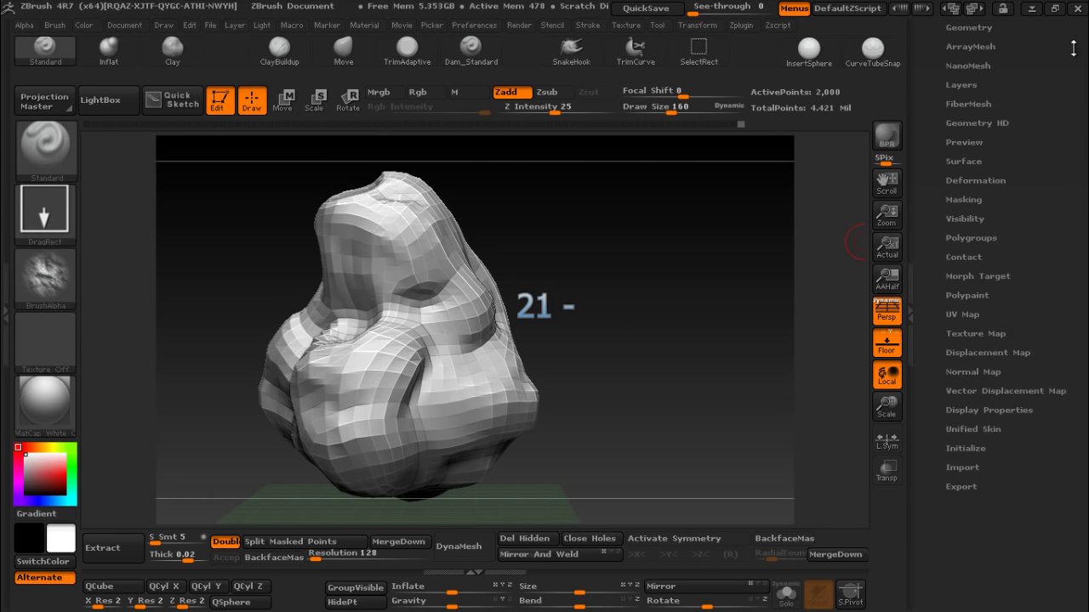
pyautogui.moveTo(1065, 42); pyautogui.dragTo(1066, 96)
pyautogui.click(963, 62)
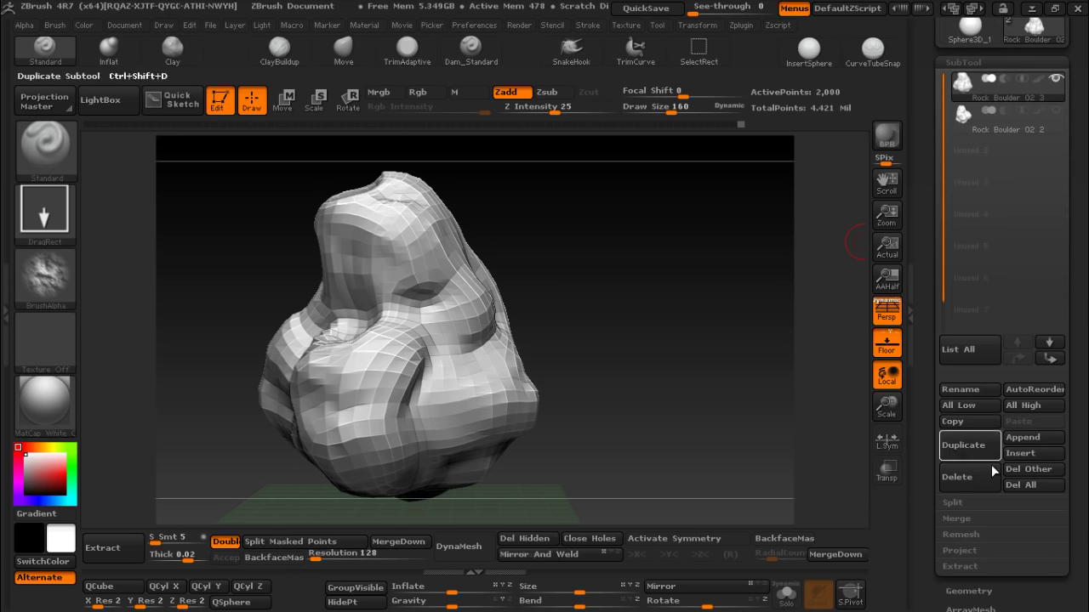
pyautogui.click(970, 445)
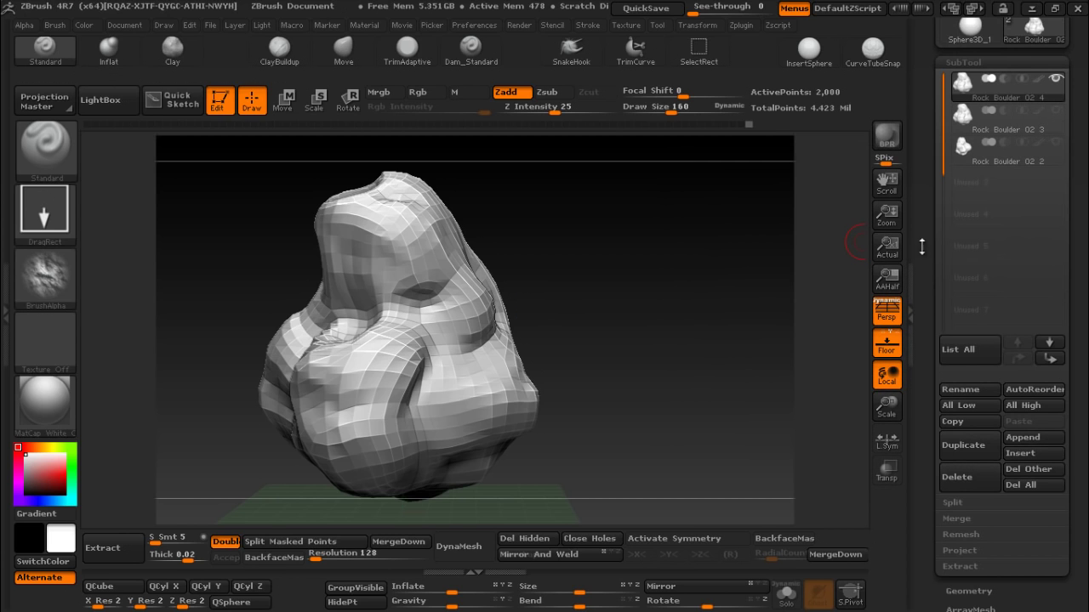
# - Remesh the new copy at Target Polygons Count 0.5, down to 1,322 points, and check its wireframe
pyautogui.click(957, 591)
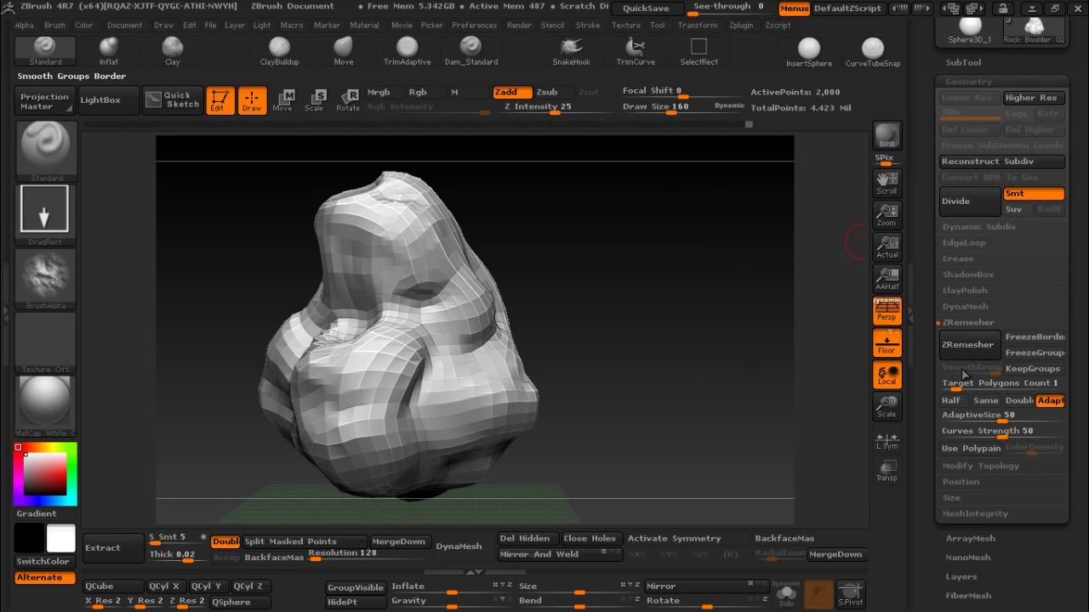
pyautogui.moveTo(956, 383); pyautogui.dragTo(938, 385)
pyautogui.click(972, 384)
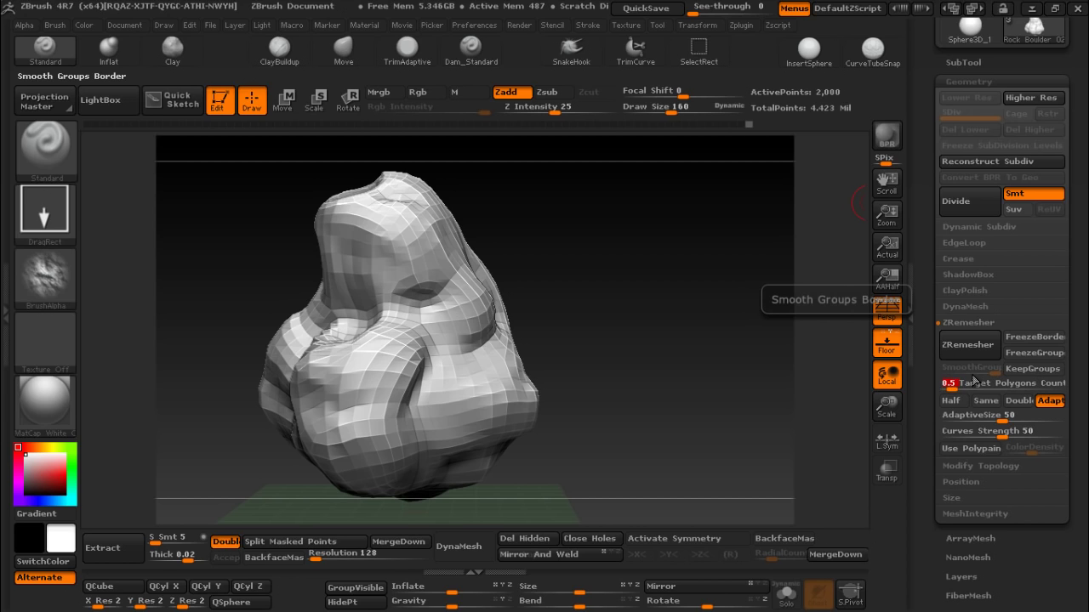
pyautogui.click(957, 346)
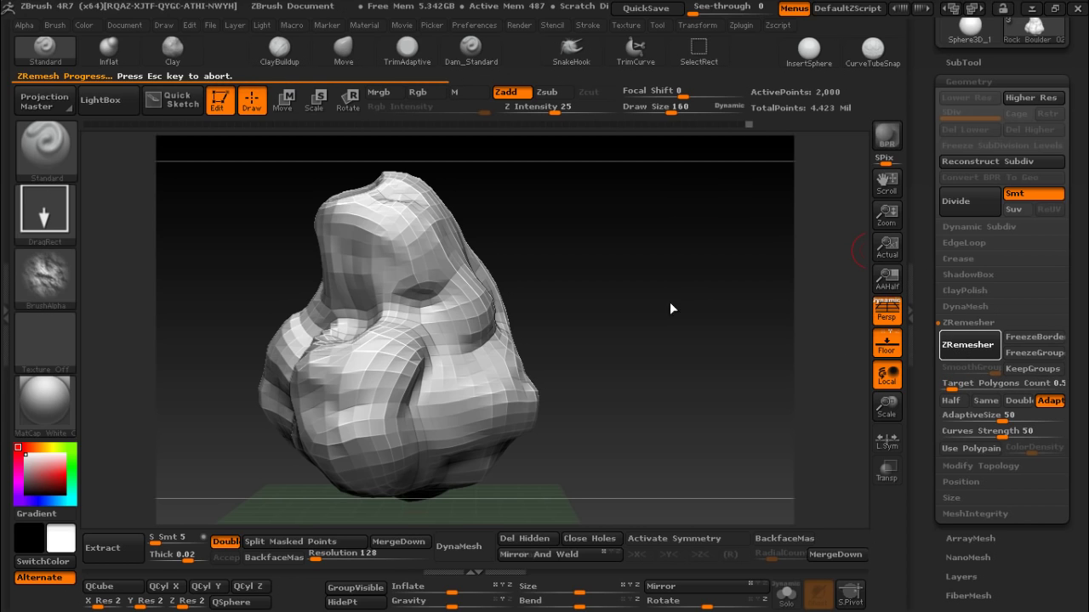
pyautogui.moveTo(588, 248)
pyautogui.mouseDown()
pyautogui.moveTo(617, 295)
pyautogui.moveTo(627, 288)
pyautogui.mouseUp()
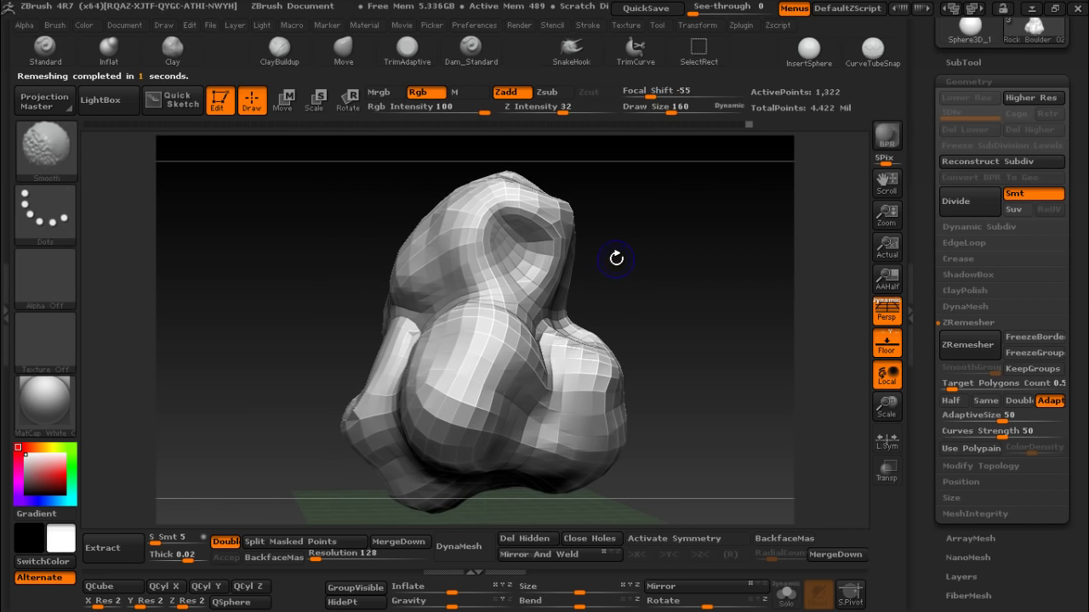
pyautogui.hotkey('shift', 'f')
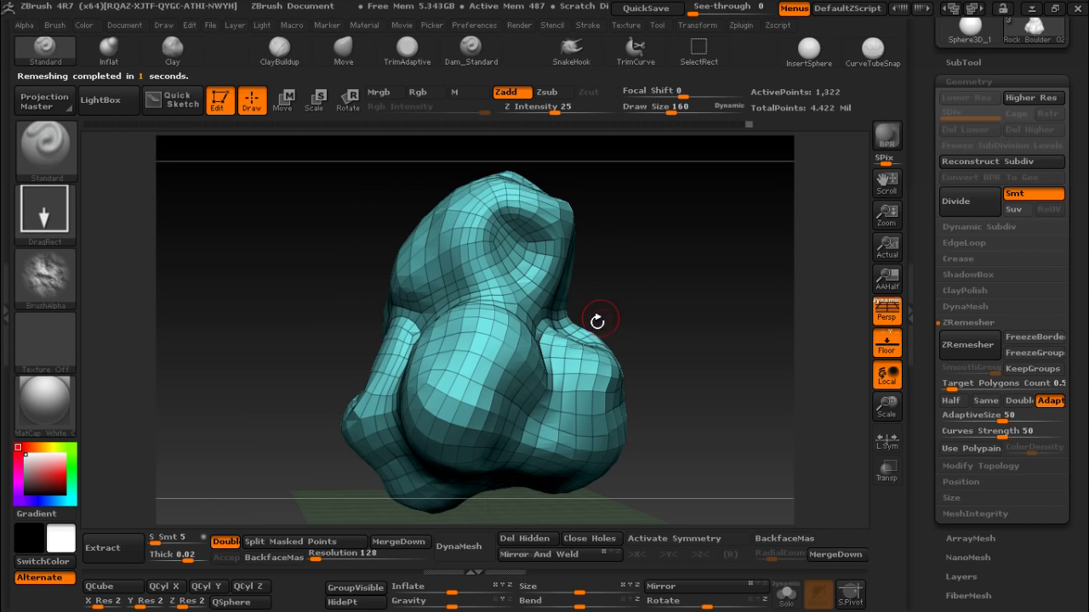
pyautogui.moveTo(581, 330); pyautogui.dragTo(581, 327)
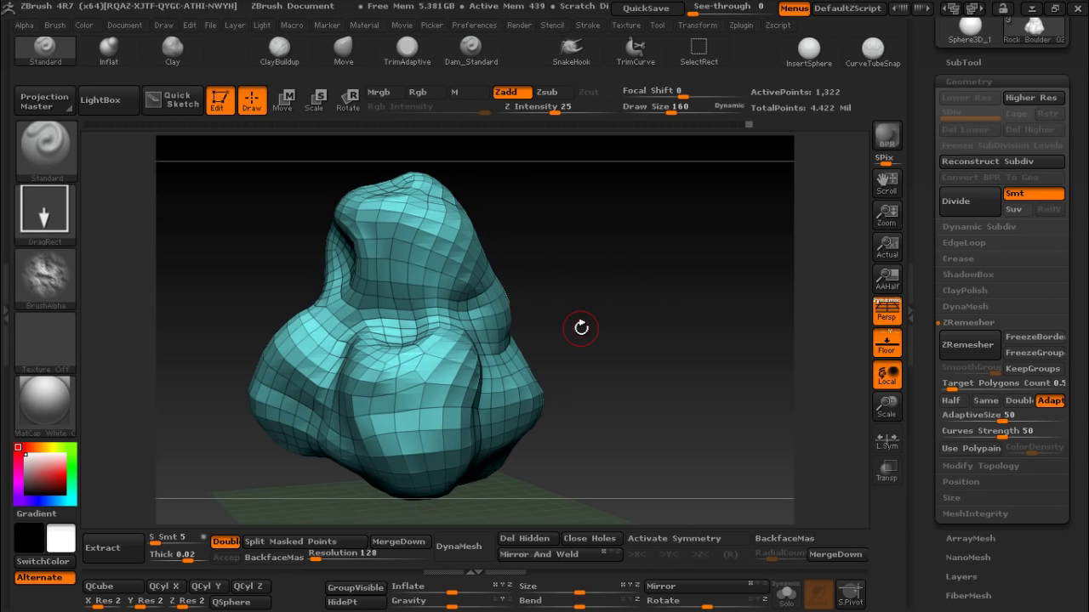
pyautogui.moveTo(644, 209)
pyautogui.mouseDown()
pyautogui.moveTo(564, 218)
pyautogui.moveTo(625, 291)
pyautogui.mouseUp()
pyautogui.hotkey('shift', 'f')
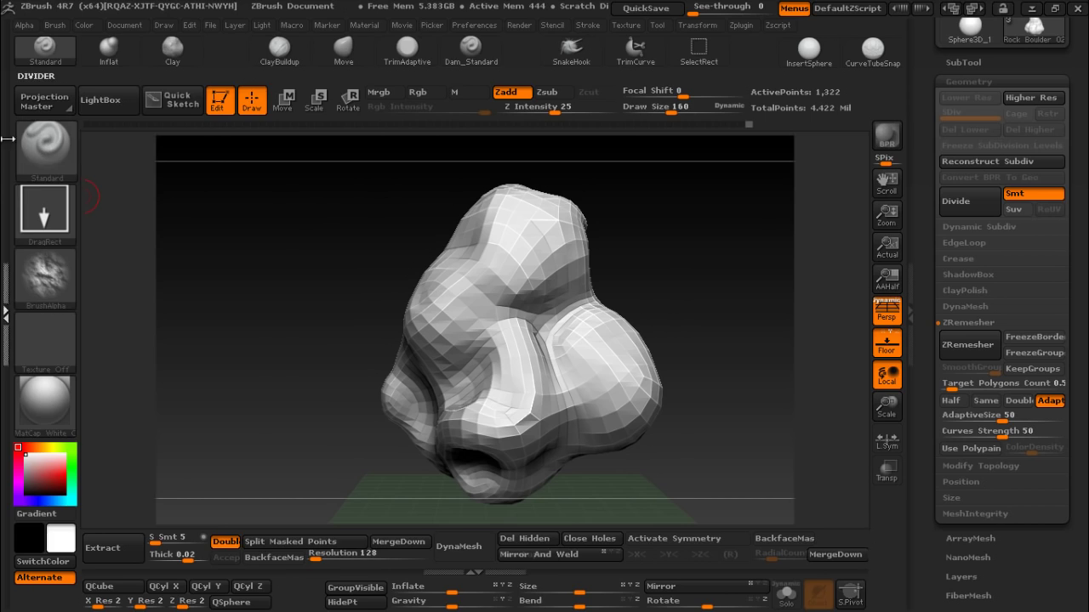
# - Dock the Zplugin menu at left with UV Master expanded and create a Work On Clone copy
pyautogui.click(6, 315)
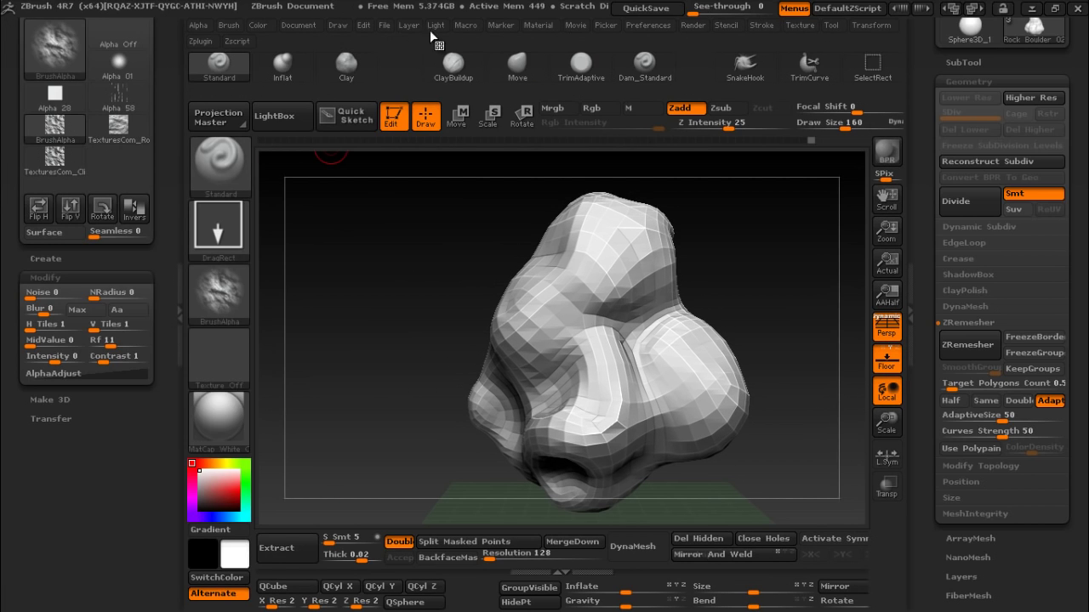
pyautogui.click(211, 43)
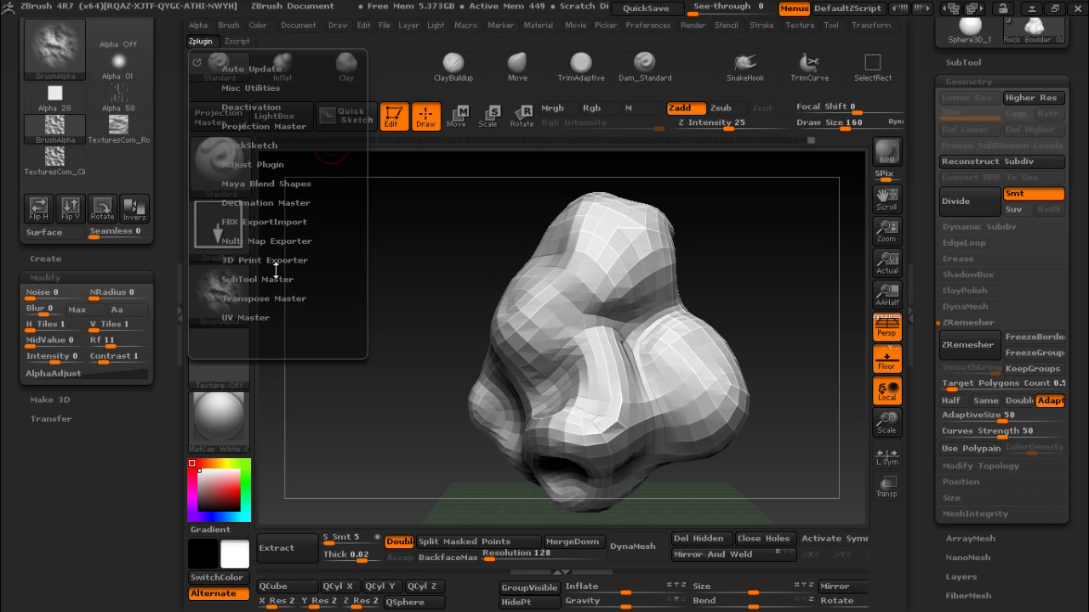
pyautogui.click(246, 319)
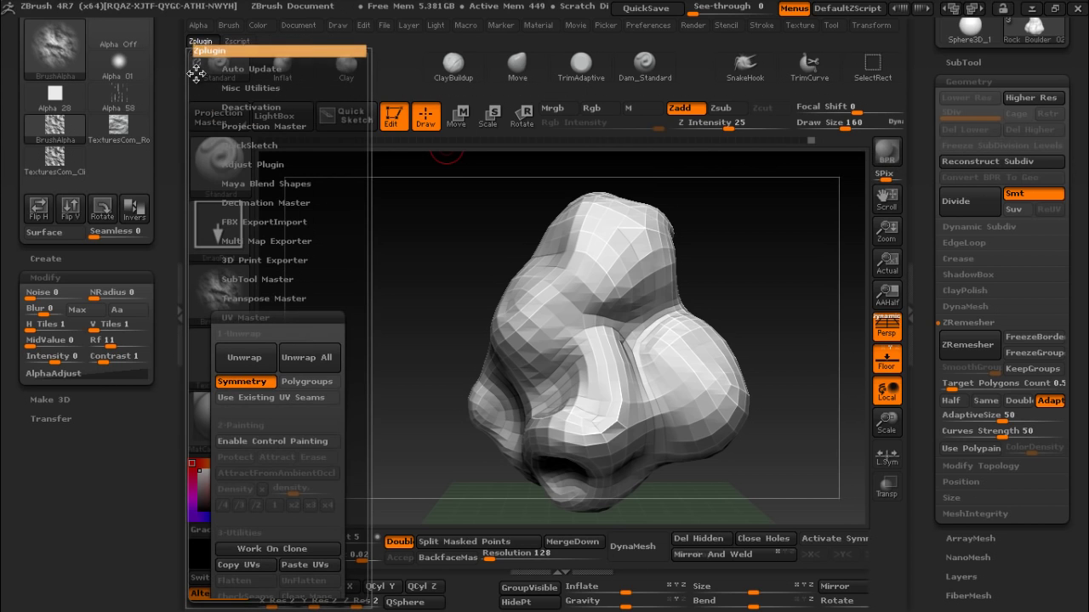
pyautogui.moveTo(197, 65); pyautogui.dragTo(90, 449)
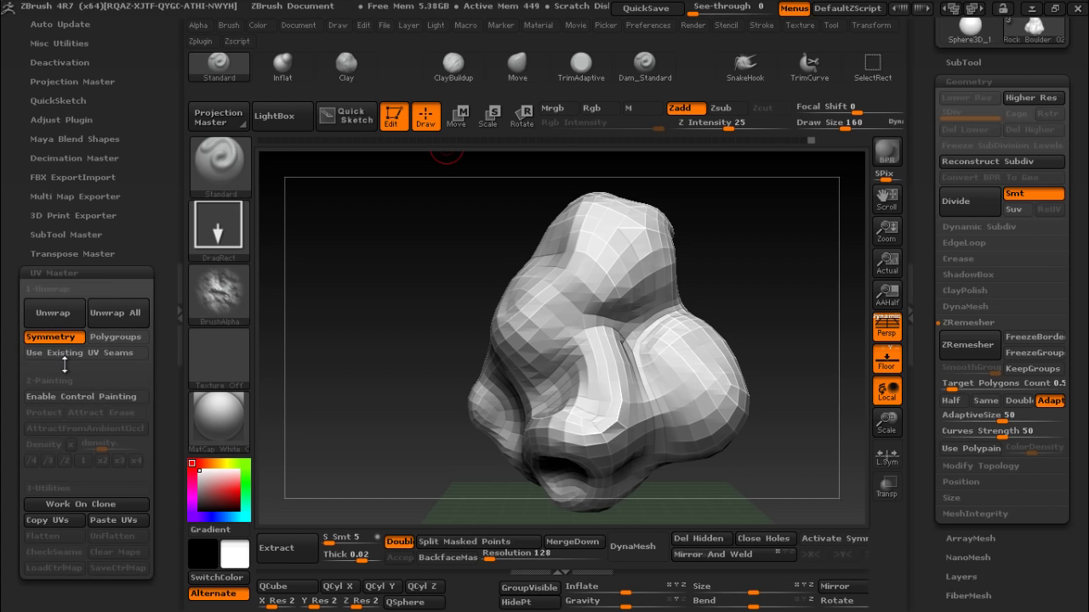
pyautogui.click(91, 506)
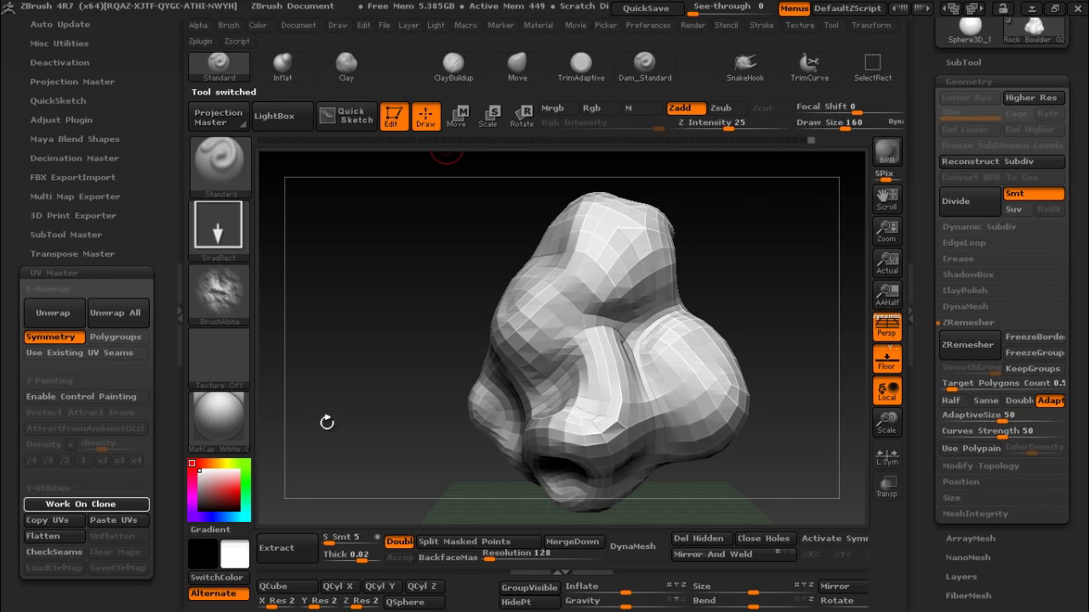
# - Show the SubTool list and rotate the cloned CL_Rock_Boulder_02_4 to view it from several sides
pyautogui.click(971, 94)
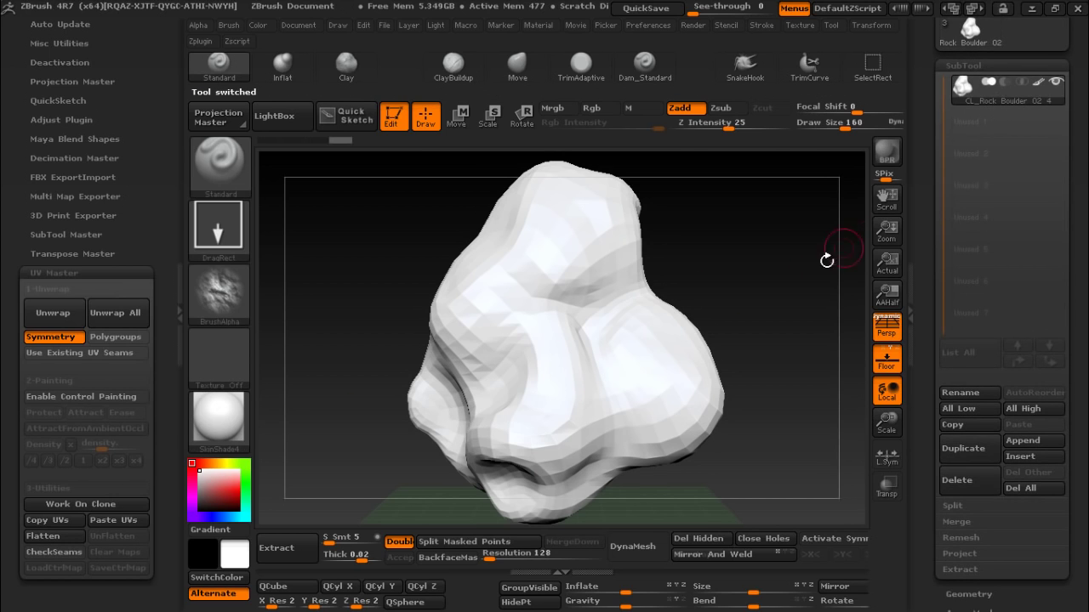
pyautogui.moveTo(639, 281)
pyautogui.mouseDown()
pyautogui.moveTo(635, 351)
pyautogui.moveTo(494, 250)
pyautogui.mouseUp()
pyautogui.moveTo(656, 243)
pyautogui.mouseDown()
pyautogui.moveTo(706, 233)
pyautogui.moveTo(756, 255)
pyautogui.mouseUp()
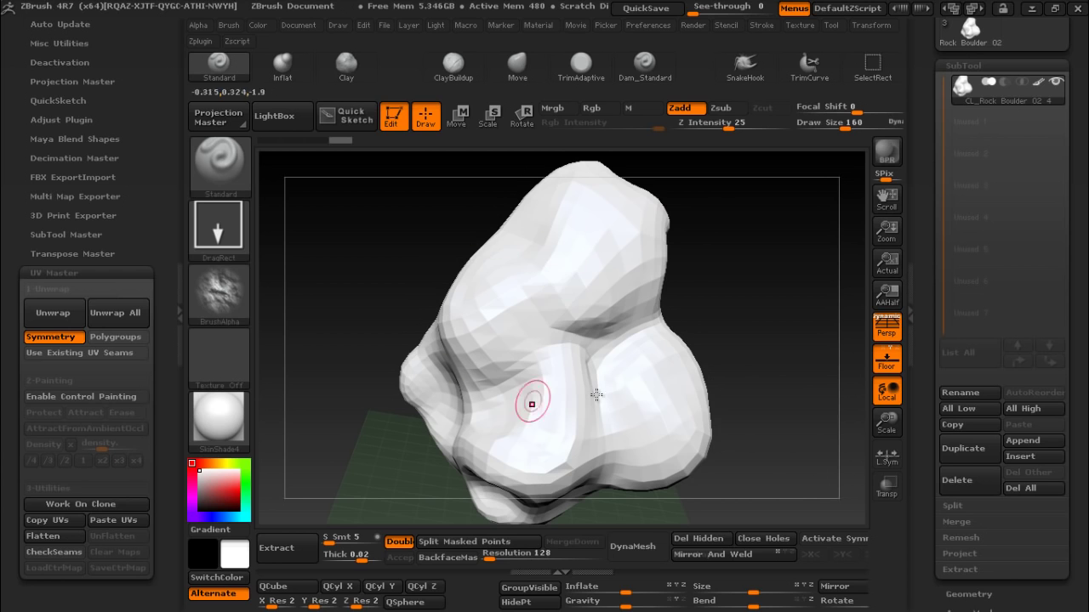
pyautogui.moveTo(532, 404); pyautogui.dragTo(745, 266)
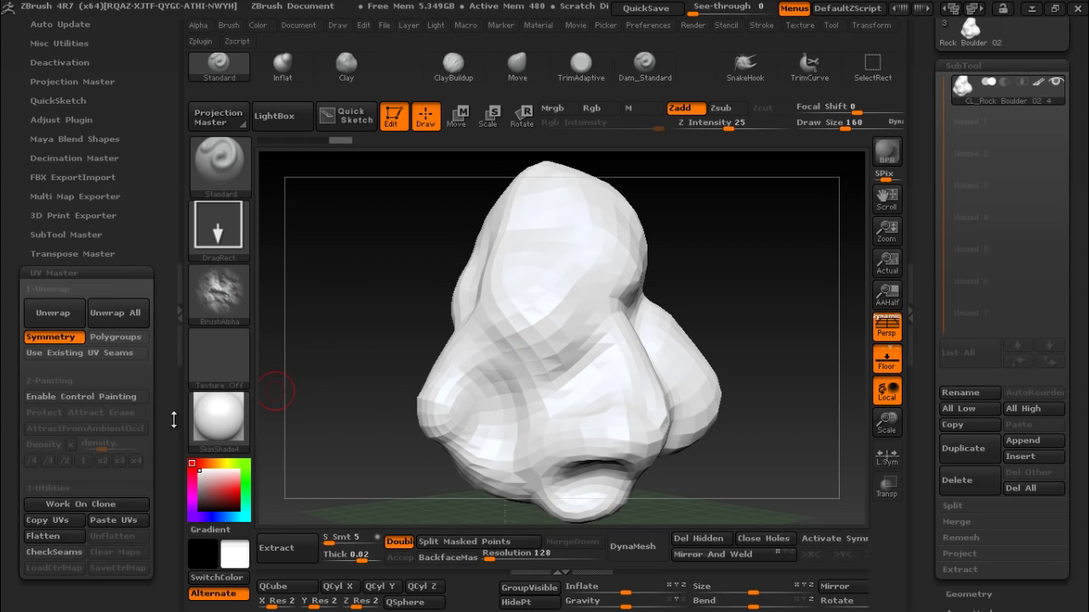
# - Enable Control Painting in Protect mode and dab a red protect spot on the boulder's top
pyautogui.click(111, 396)
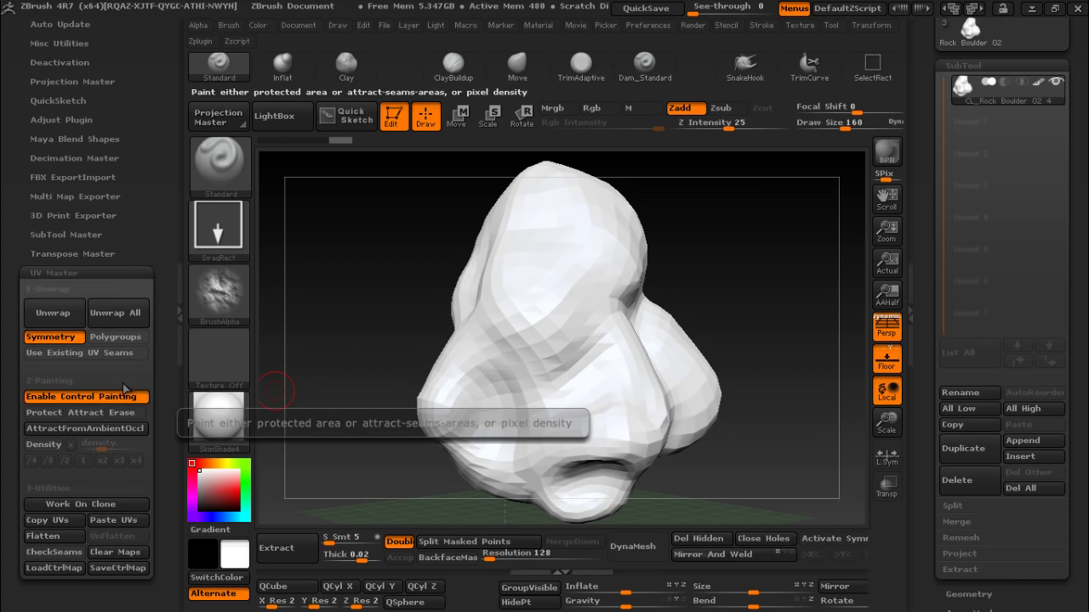
pyautogui.click(45, 413)
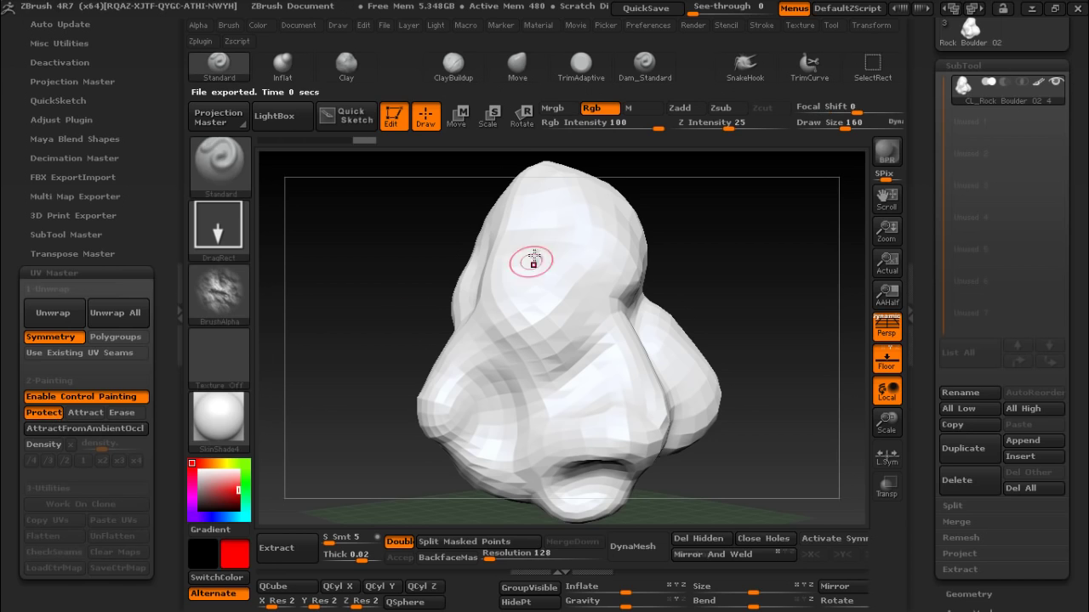
pyautogui.moveTo(550, 257); pyautogui.dragTo(519, 289)
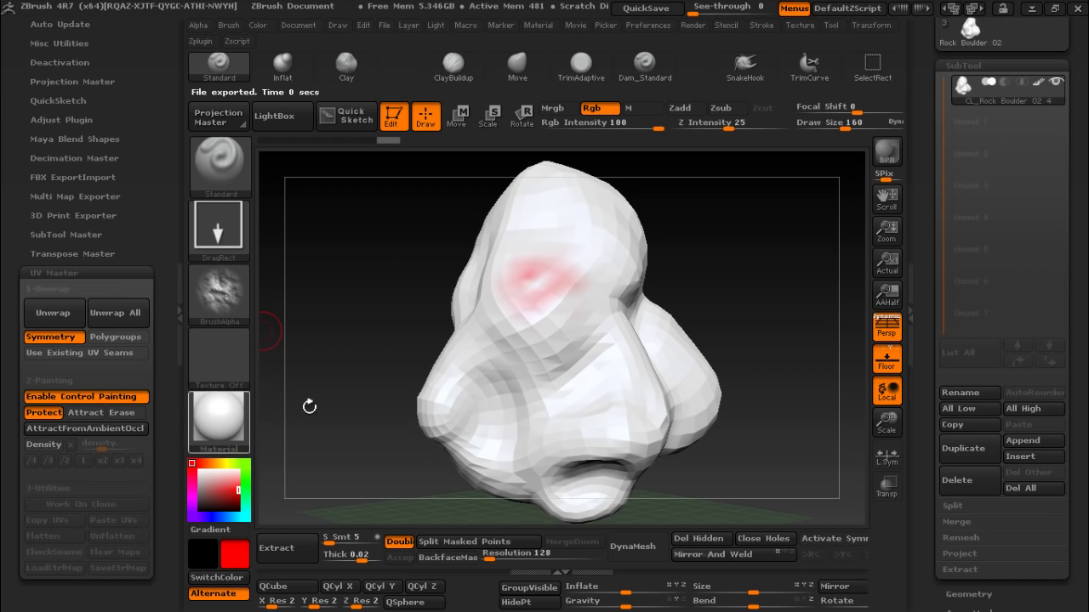
pyautogui.moveTo(700, 267); pyautogui.dragTo(740, 260)
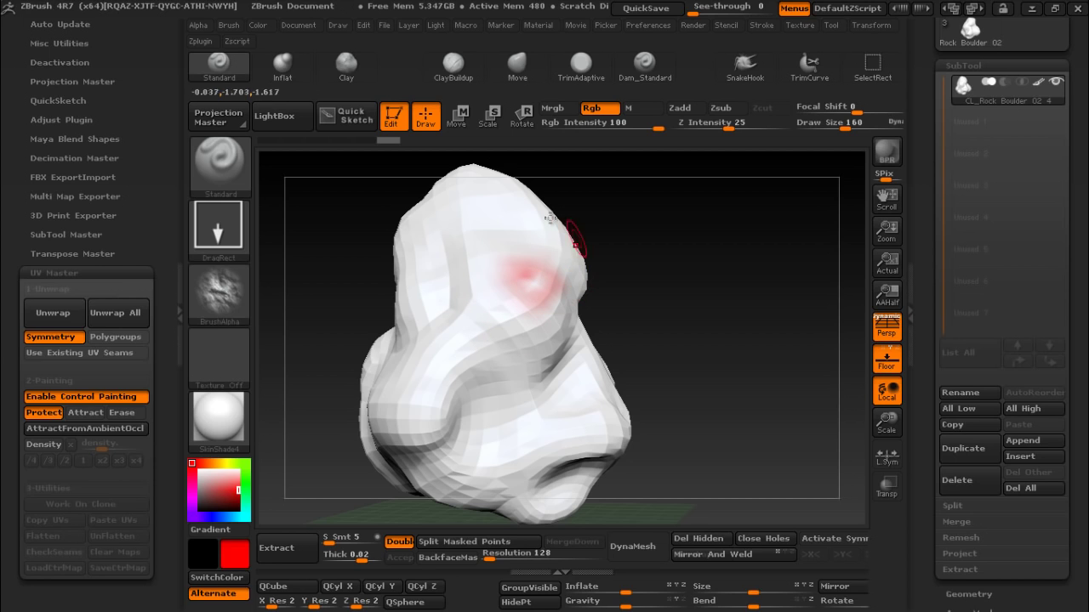
# - Switch to FreeHand stroke with Alpha Off, raise Draw Size to 237, and paint a large red patch
pyautogui.click(236, 235)
pyautogui.click(442, 252)
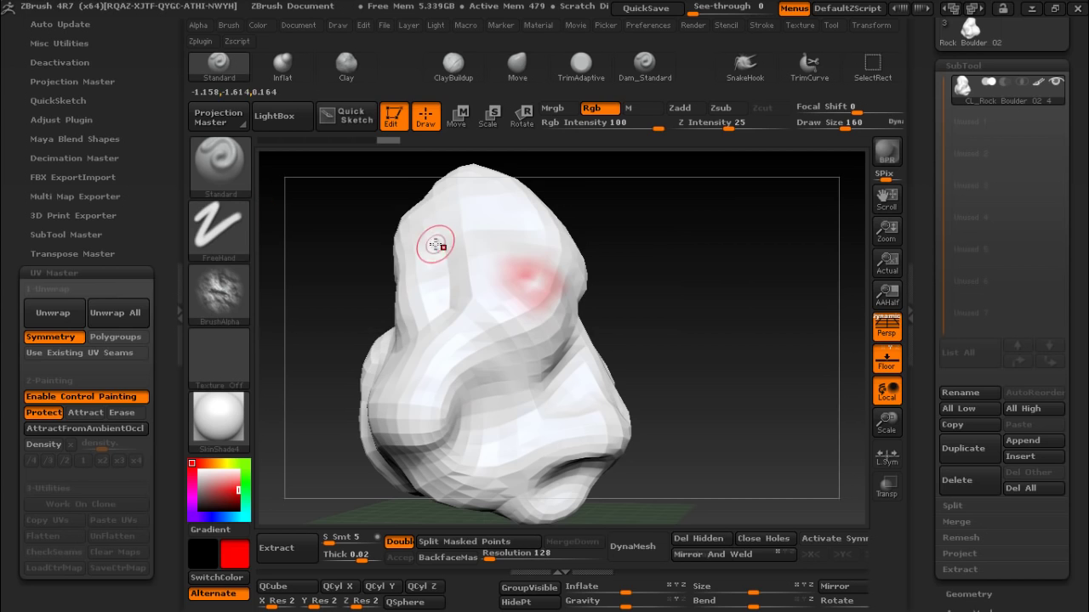
pyautogui.click(236, 297)
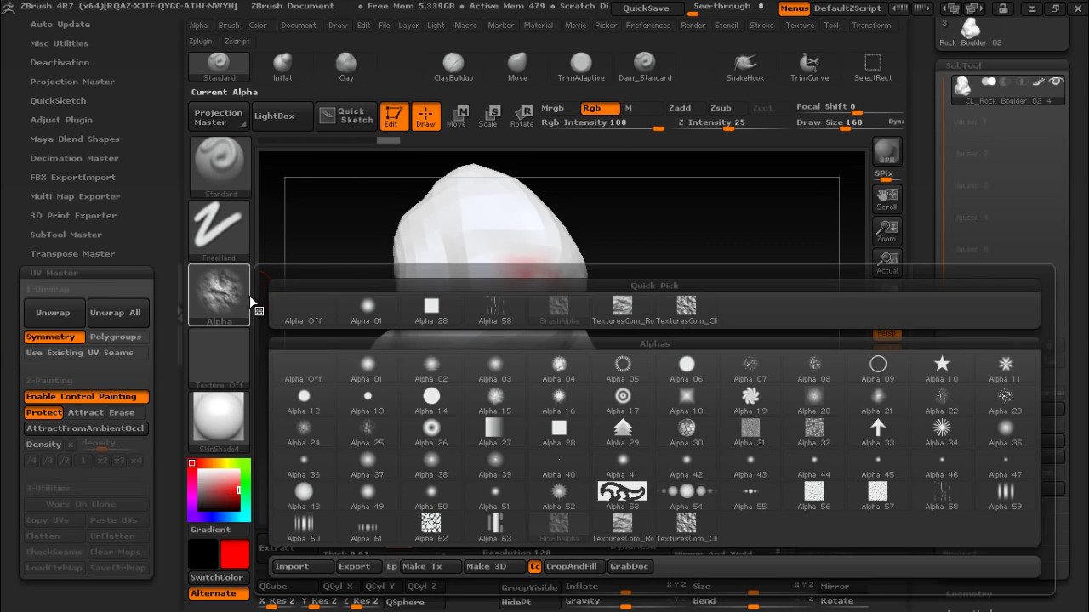
pyautogui.click(296, 305)
pyautogui.moveTo(842, 122); pyautogui.dragTo(861, 123)
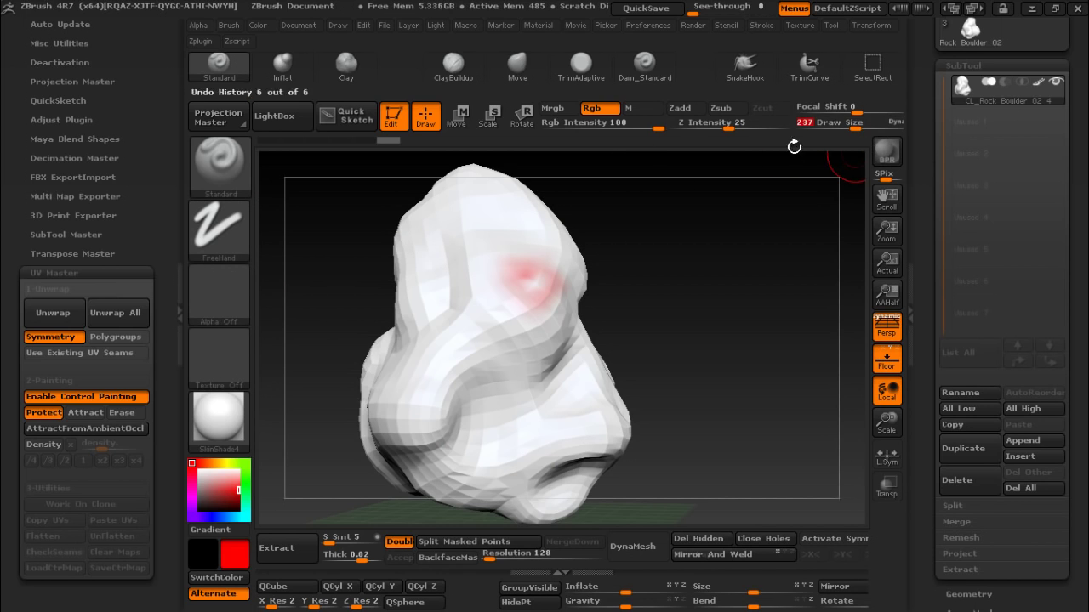
pyautogui.moveTo(523, 272); pyautogui.dragTo(587, 242)
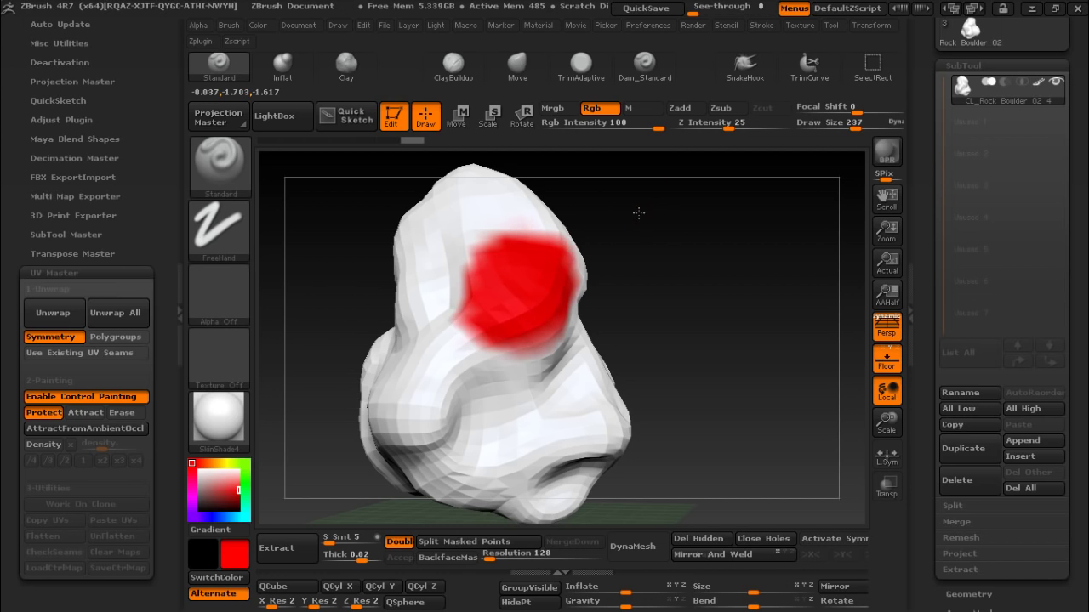
pyautogui.moveTo(639, 213); pyautogui.dragTo(610, 254)
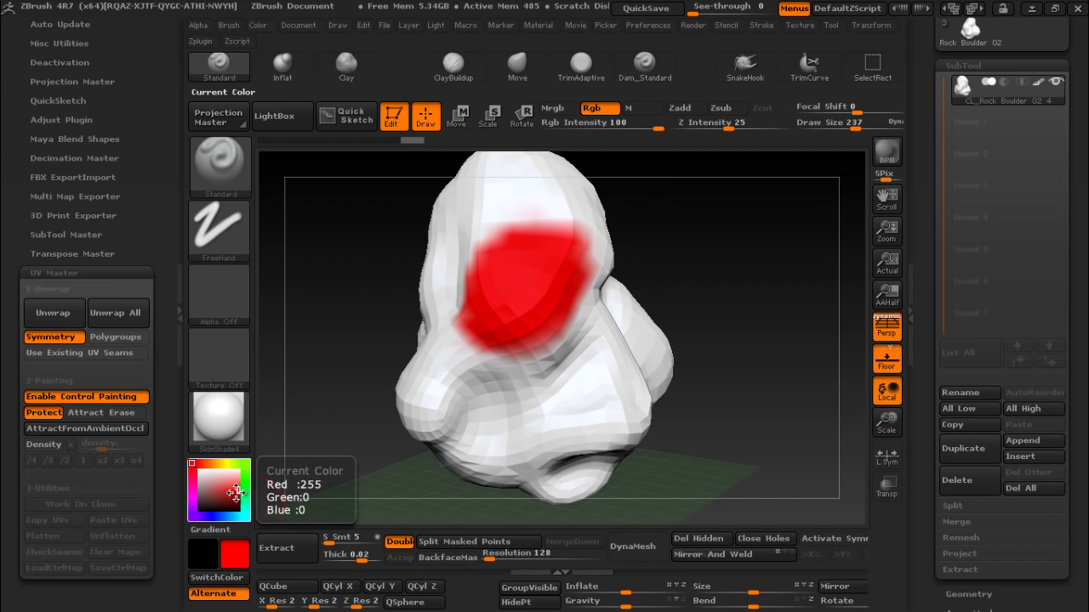
# - Brush a darker red over the patch, then pick green as the paint colour
pyautogui.click(220, 488)
pyautogui.moveTo(203, 491); pyautogui.dragTo(215, 492)
pyautogui.moveTo(587, 251)
pyautogui.mouseDown()
pyautogui.moveTo(523, 247)
pyautogui.moveTo(511, 333)
pyautogui.mouseUp()
pyautogui.moveTo(564, 300); pyautogui.dragTo(595, 272)
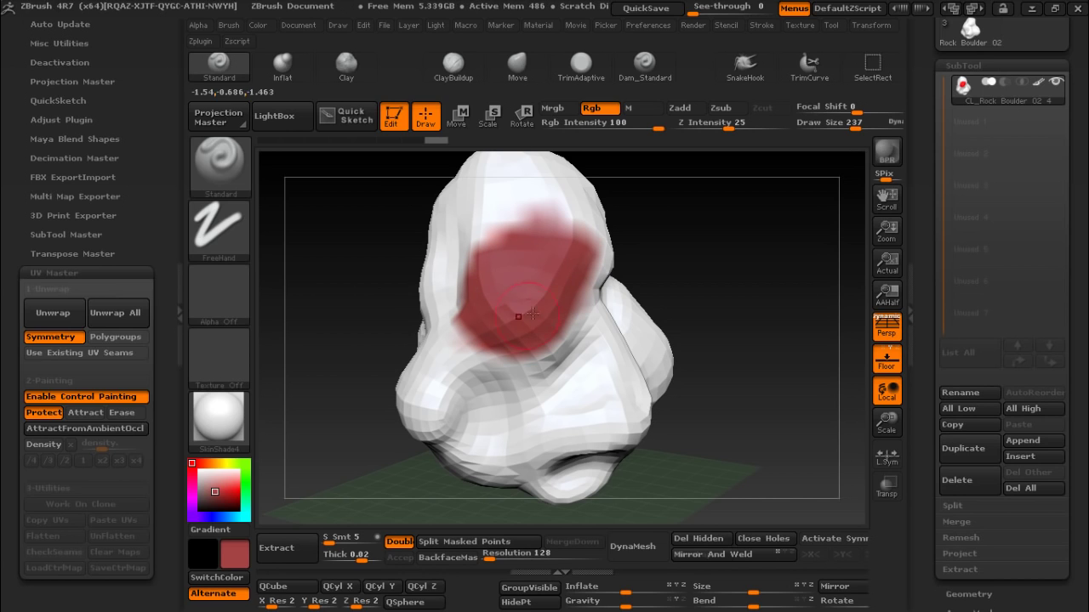
pyautogui.moveTo(217, 490); pyautogui.dragTo(226, 493)
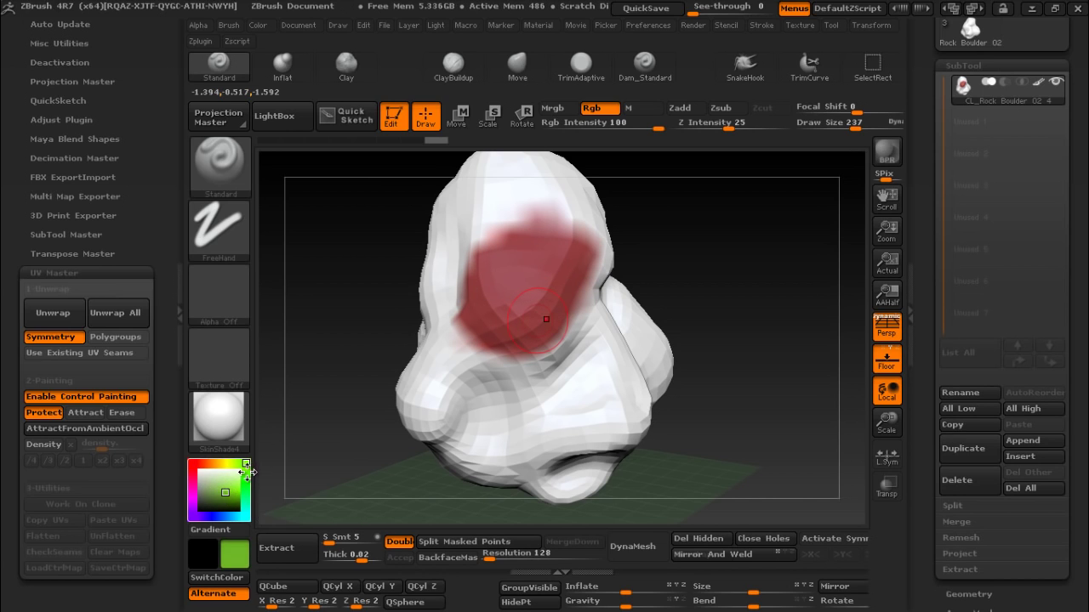
# - Paint green protect over the boulder's top and upper right side with a larger brush
pyautogui.moveTo(532, 277)
pyautogui.mouseDown()
pyautogui.moveTo(510, 272)
pyautogui.moveTo(489, 315)
pyautogui.moveTo(549, 246)
pyautogui.moveTo(579, 289)
pyautogui.moveTo(527, 348)
pyautogui.mouseUp()
pyautogui.press(']')
pyautogui.press(']')
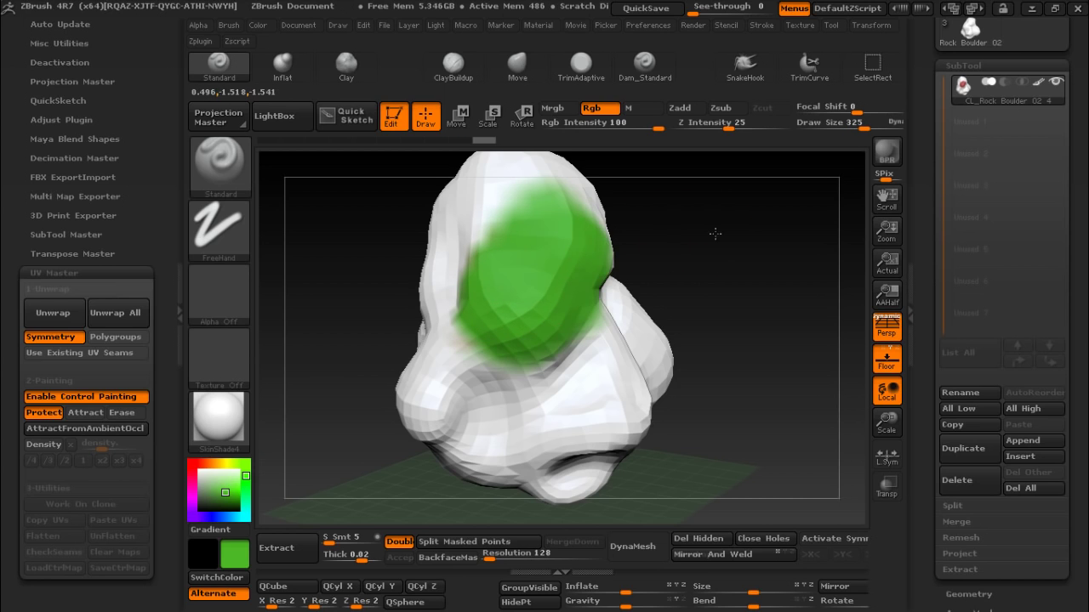
pyautogui.moveTo(681, 357)
pyautogui.mouseDown()
pyautogui.moveTo(724, 242)
pyautogui.moveTo(663, 281)
pyautogui.mouseUp()
pyautogui.moveTo(528, 340)
pyautogui.mouseDown()
pyautogui.moveTo(476, 230)
pyautogui.moveTo(567, 243)
pyautogui.moveTo(553, 315)
pyautogui.moveTo(451, 307)
pyautogui.moveTo(527, 374)
pyautogui.moveTo(502, 400)
pyautogui.mouseUp()
pyautogui.moveTo(690, 242)
pyautogui.mouseDown()
pyautogui.moveTo(655, 281)
pyautogui.moveTo(612, 196)
pyautogui.moveTo(697, 204)
pyautogui.moveTo(672, 290)
pyautogui.moveTo(706, 323)
pyautogui.moveTo(732, 280)
pyautogui.mouseUp()
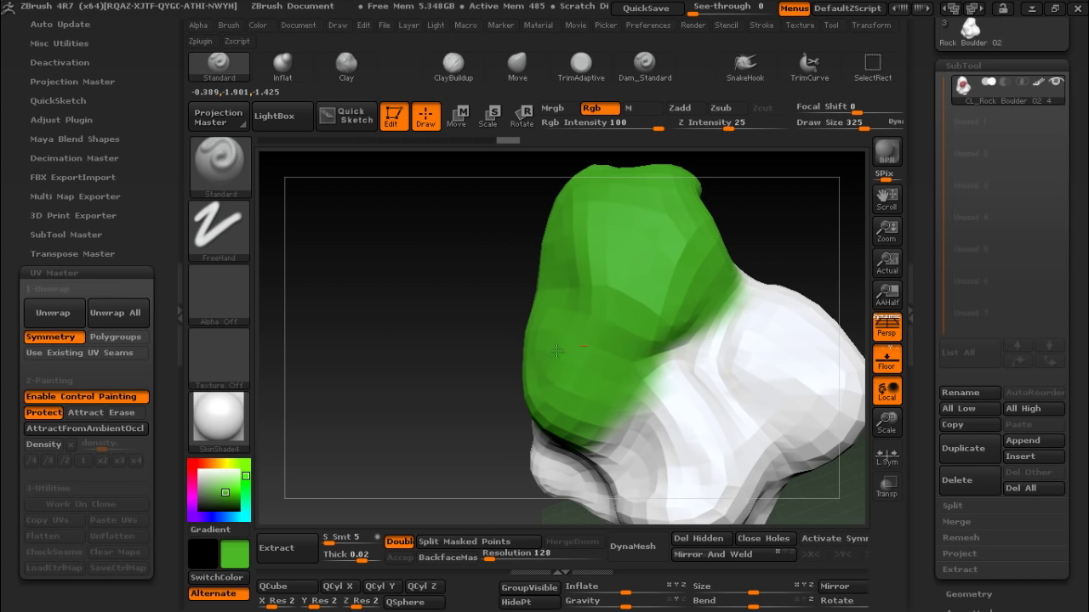
pyautogui.moveTo(476, 272)
pyautogui.mouseDown()
pyautogui.moveTo(446, 325)
pyautogui.moveTo(649, 272)
pyautogui.moveTo(770, 421)
pyautogui.mouseUp()
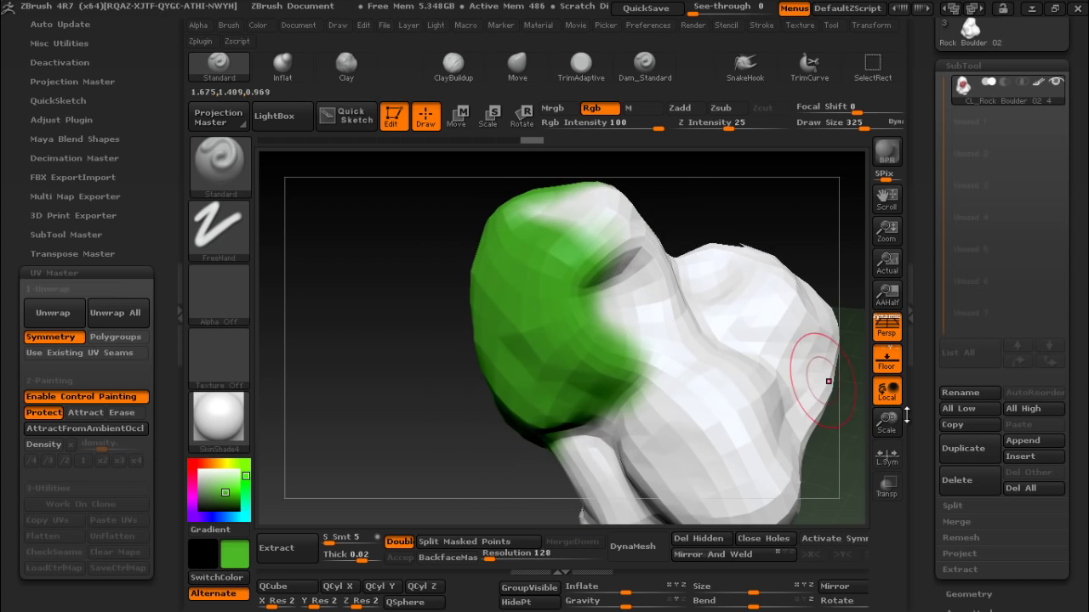
# - Zoom out and rotate the boulder to check the green coverage across its whole top
pyautogui.moveTo(885, 417); pyautogui.dragTo(885, 433)
pyautogui.moveTo(724, 280)
pyautogui.mouseDown()
pyautogui.moveTo(697, 304)
pyautogui.moveTo(545, 281)
pyautogui.moveTo(587, 331)
pyautogui.moveTo(540, 365)
pyautogui.moveTo(582, 374)
pyautogui.moveTo(557, 391)
pyautogui.moveTo(606, 336)
pyautogui.moveTo(595, 260)
pyautogui.moveTo(610, 217)
pyautogui.moveTo(591, 342)
pyautogui.mouseUp()
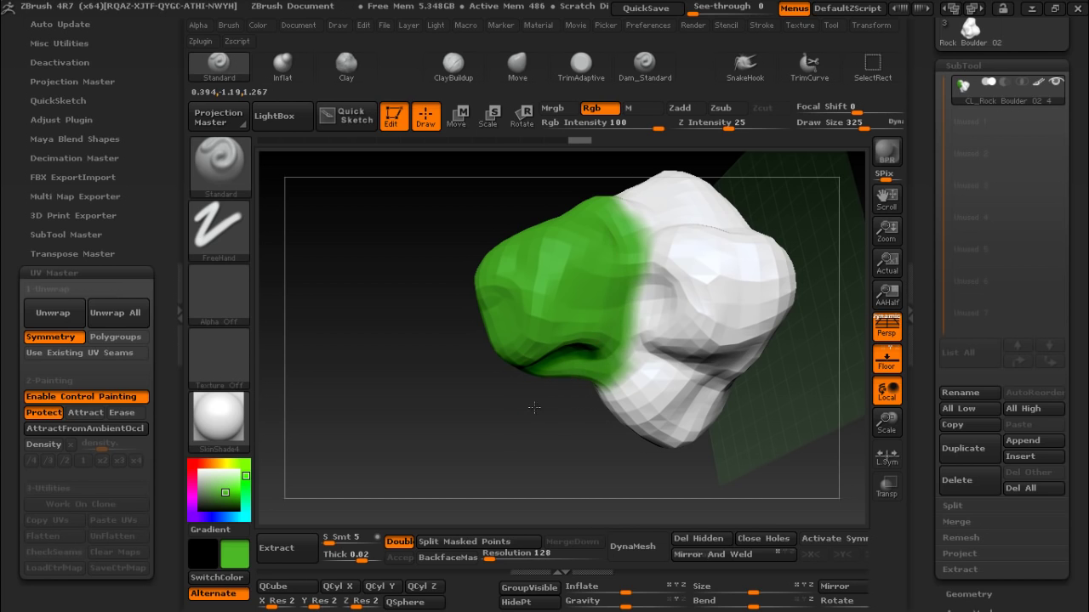
pyautogui.moveTo(534, 408)
pyautogui.mouseDown()
pyautogui.moveTo(705, 266)
pyautogui.moveTo(608, 261)
pyautogui.mouseUp()
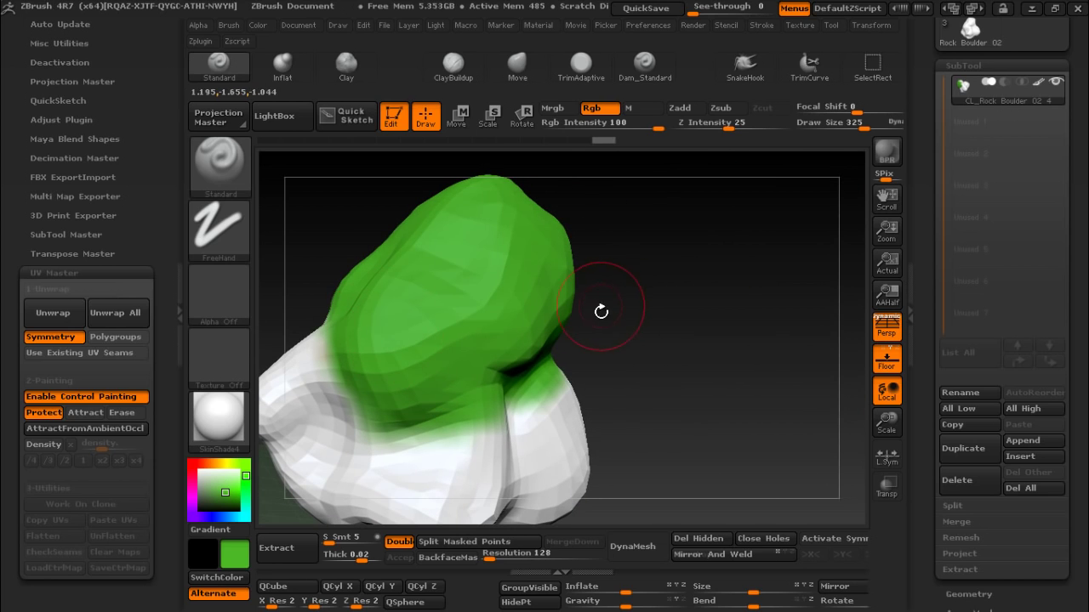
pyautogui.moveTo(654, 340); pyautogui.dragTo(664, 359)
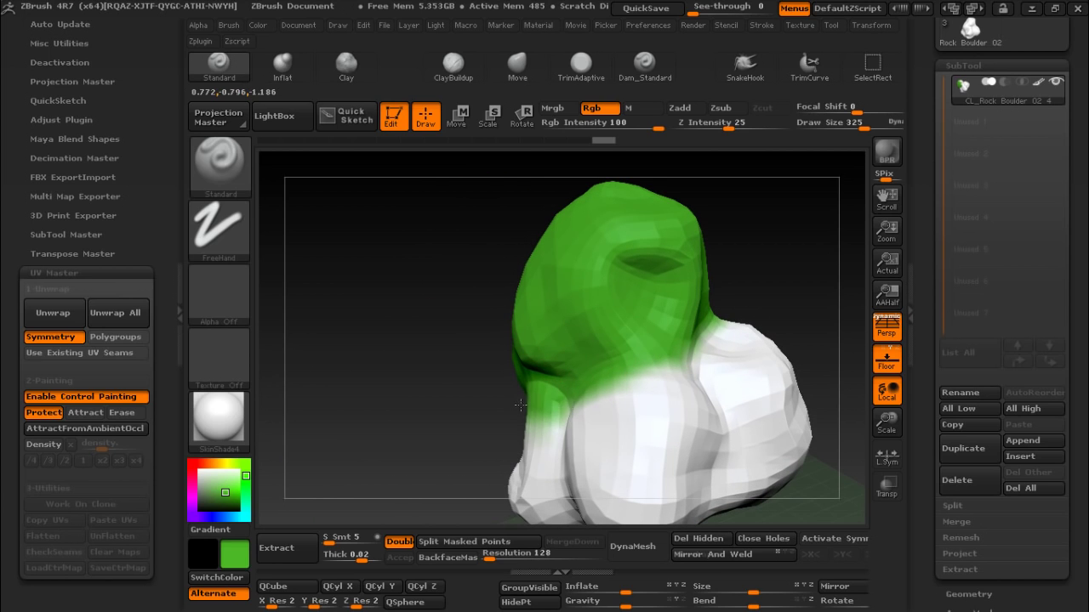
pyautogui.moveTo(768, 282); pyautogui.dragTo(703, 360)
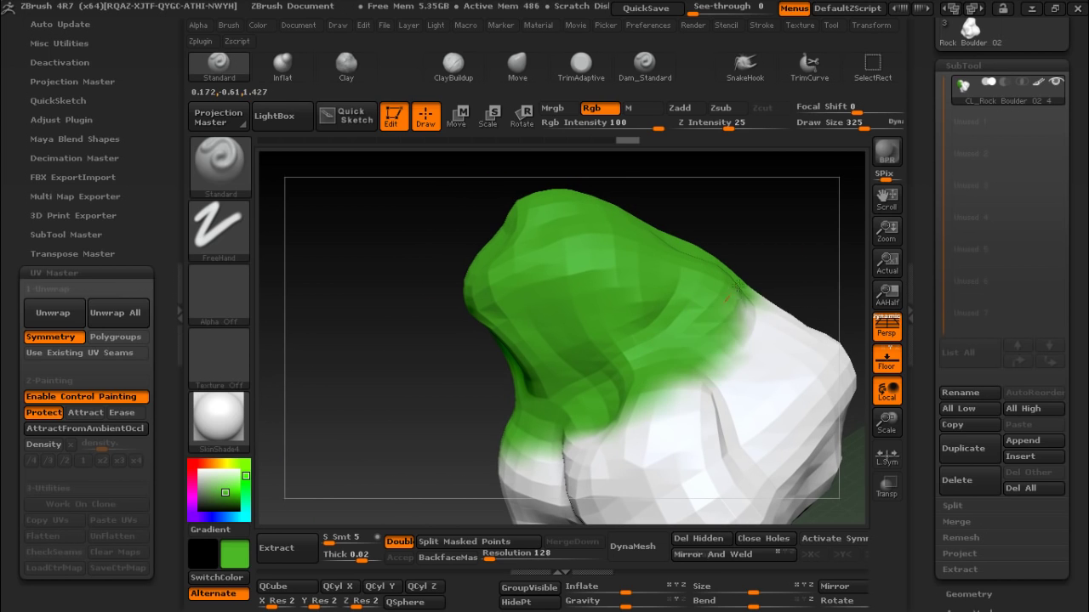
pyautogui.moveTo(748, 273); pyautogui.dragTo(719, 337)
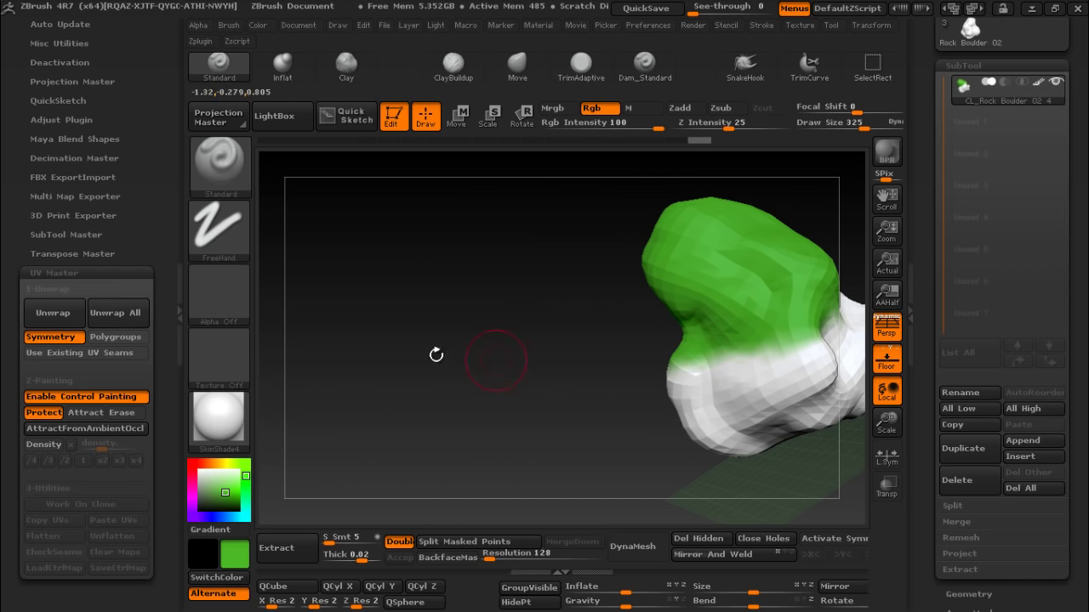
pyautogui.moveTo(548, 309); pyautogui.dragTo(476, 341)
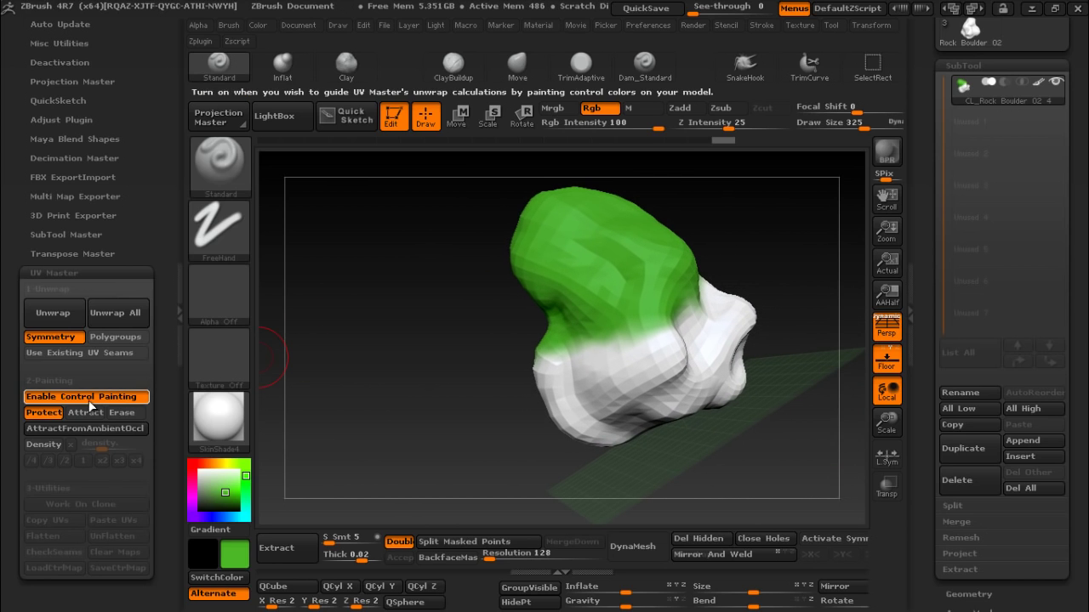
# - Paint blue Attract areas across the rock's front and right side, then reselect Protect
pyautogui.click(86, 413)
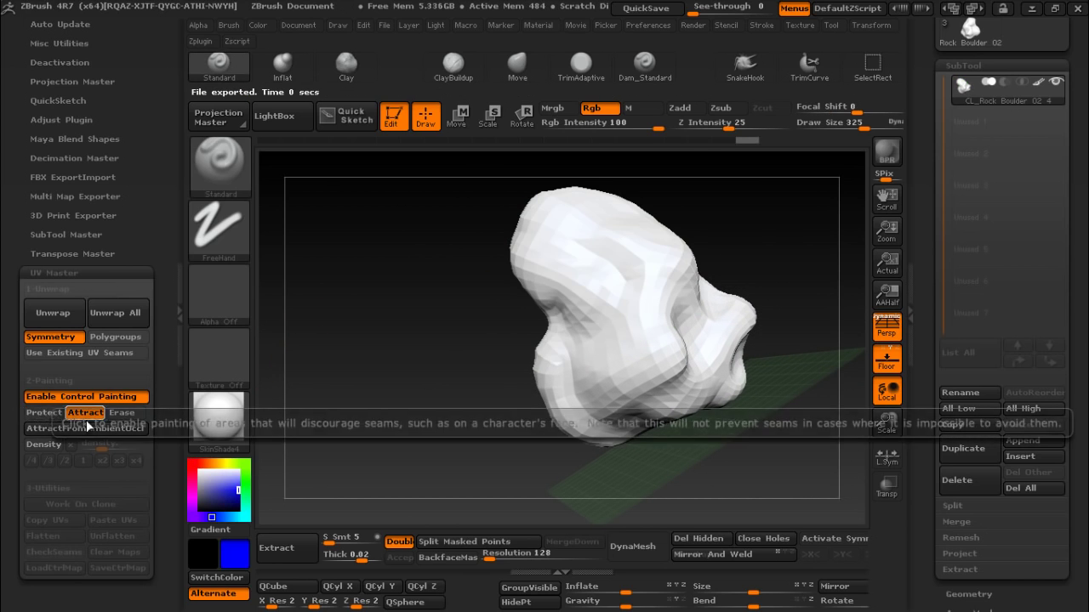
pyautogui.moveTo(712, 340); pyautogui.dragTo(685, 365)
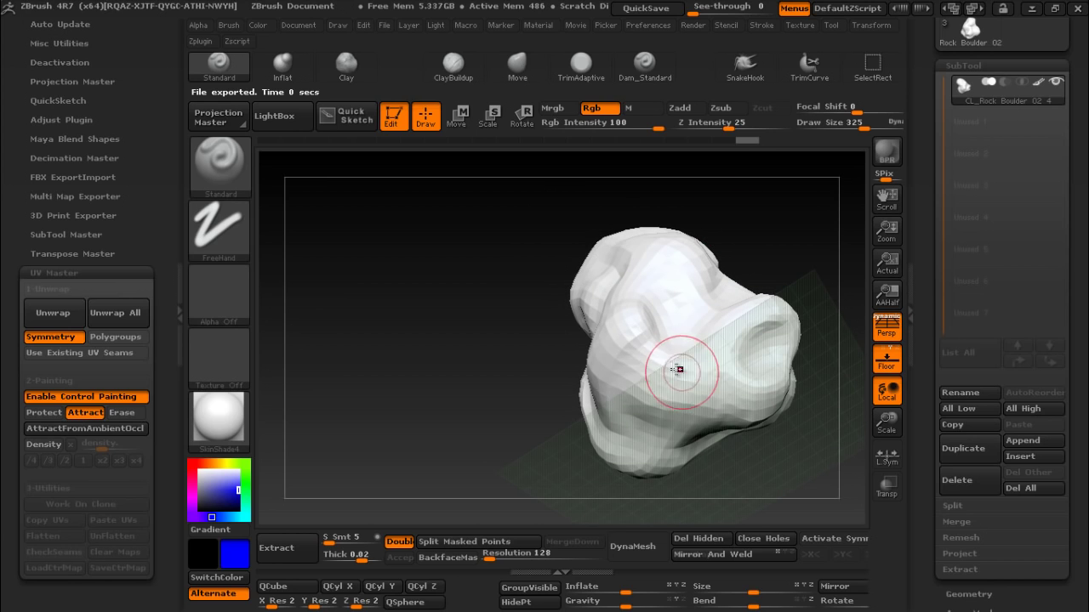
pyautogui.moveTo(660, 415); pyautogui.dragTo(716, 400)
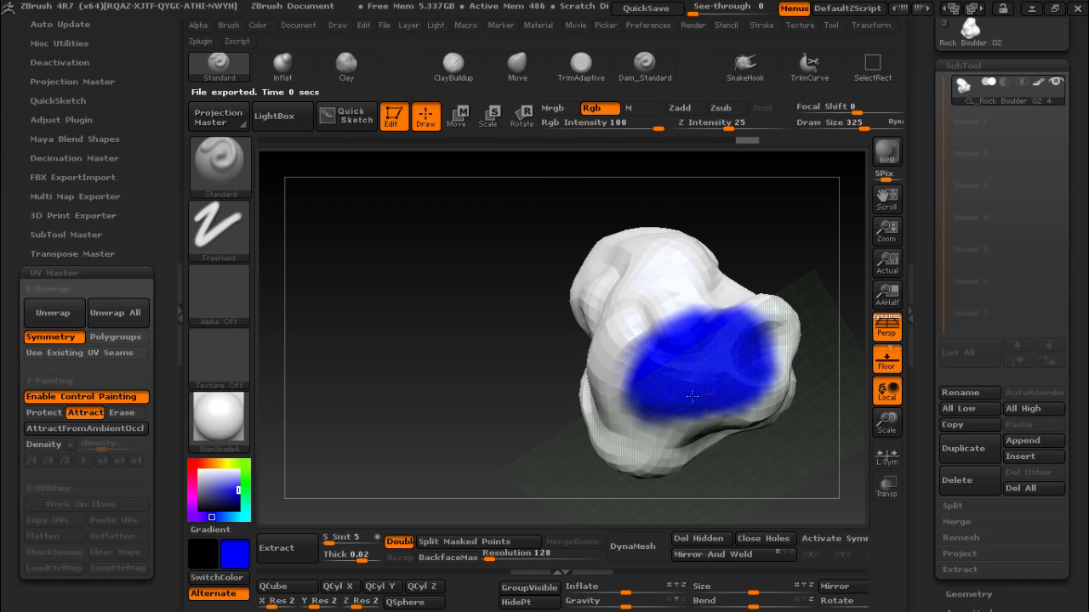
pyautogui.moveTo(651, 372); pyautogui.dragTo(736, 411)
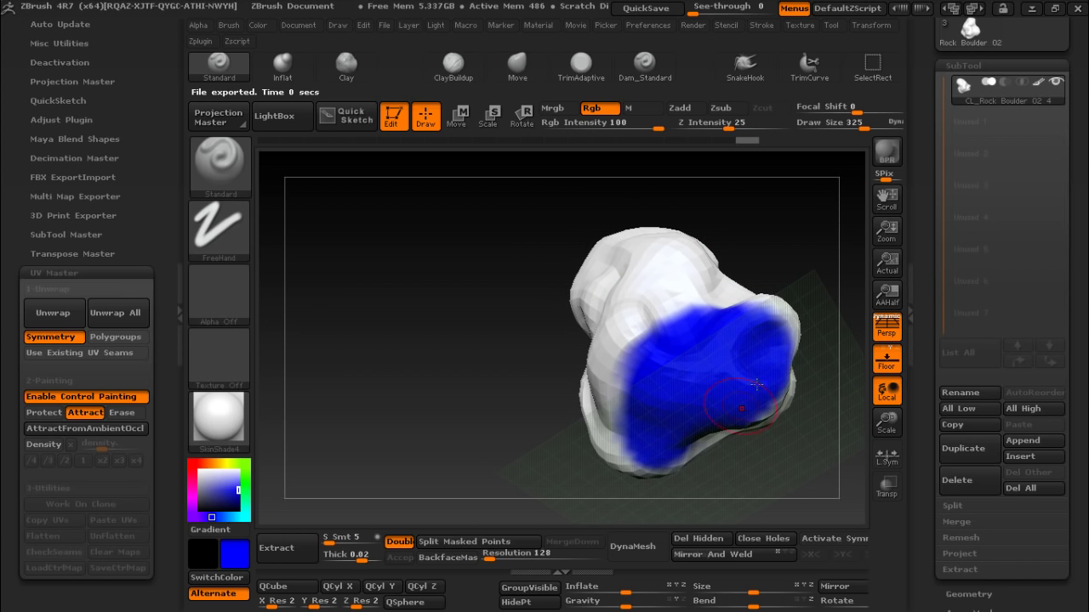
pyautogui.moveTo(810, 270)
pyautogui.mouseDown()
pyautogui.moveTo(760, 260)
pyautogui.moveTo(557, 306)
pyautogui.mouseUp()
pyautogui.moveTo(552, 345); pyautogui.dragTo(753, 333)
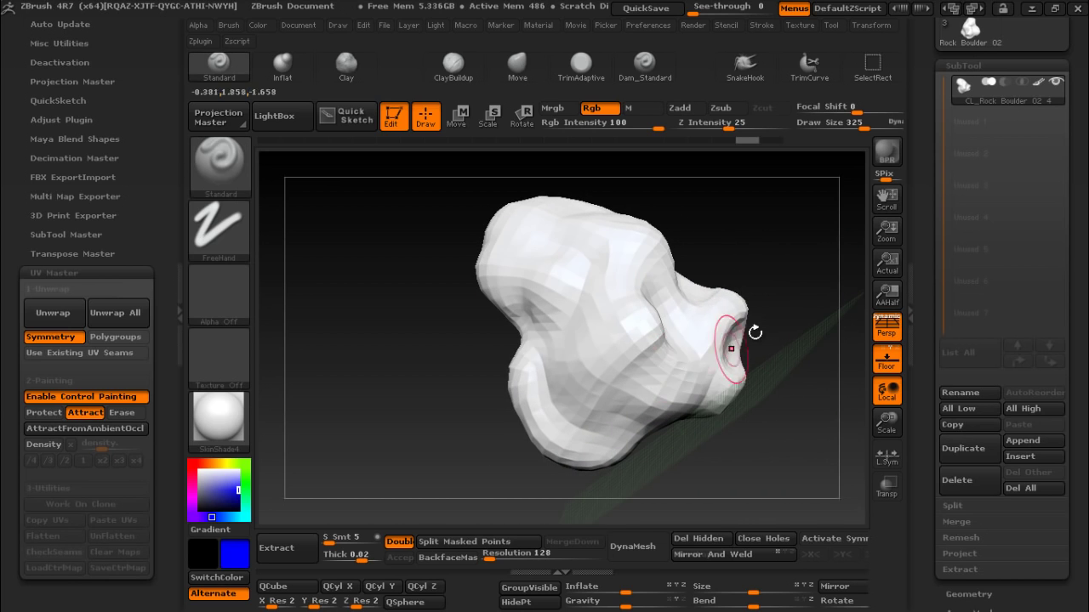
pyautogui.click(47, 413)
pyautogui.moveTo(598, 309)
pyautogui.mouseDown()
pyautogui.moveTo(527, 323)
pyautogui.moveTo(462, 311)
pyautogui.mouseUp()
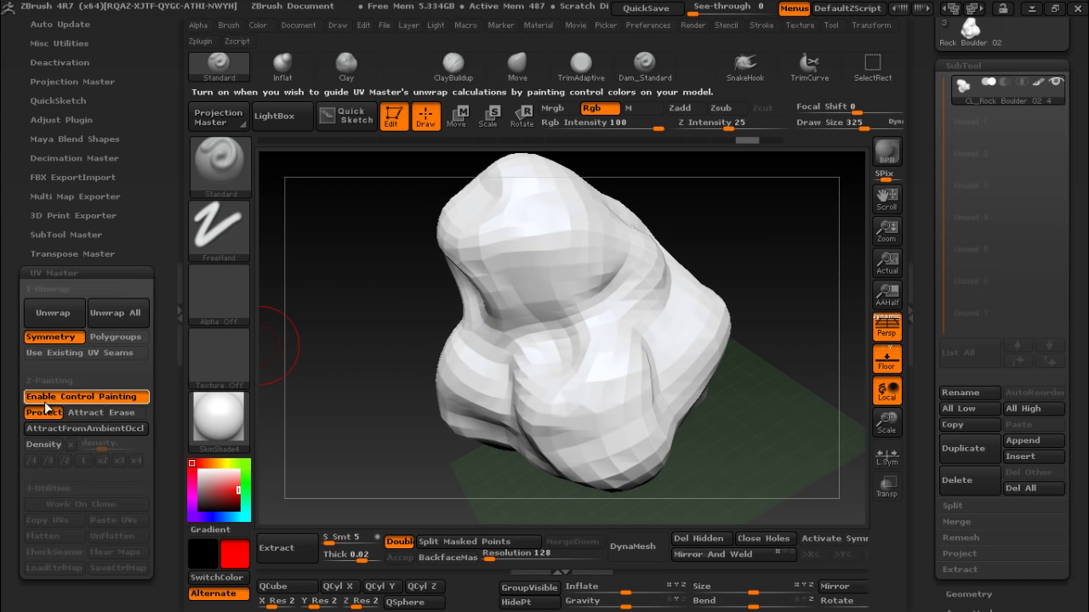
# - Unwrap the rock clone and Flatten it to inspect the single UV island
pyautogui.click(108, 395)
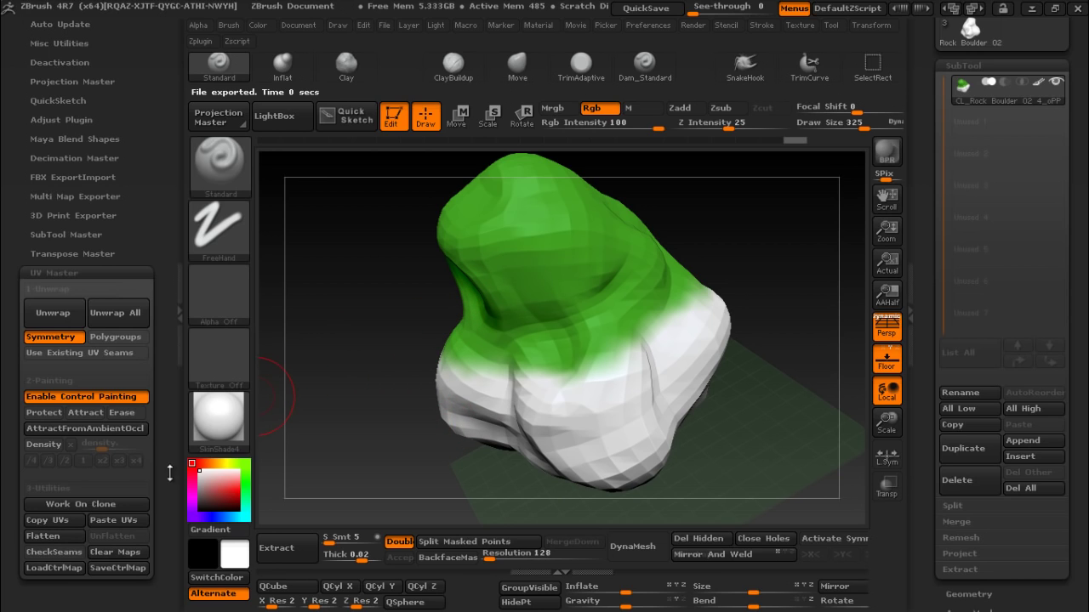
pyautogui.click(56, 309)
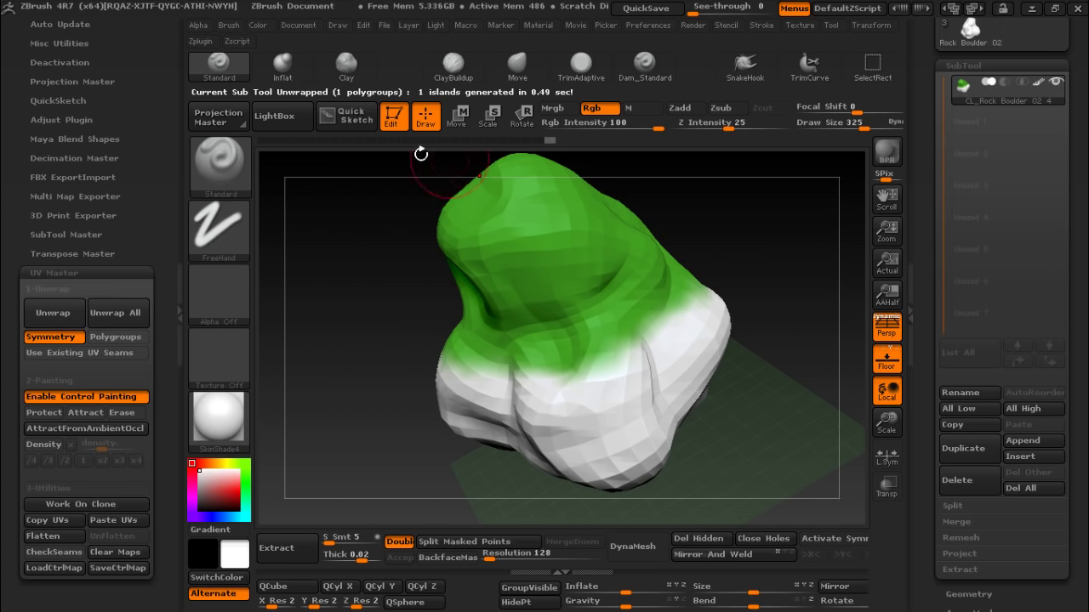
pyautogui.click(59, 537)
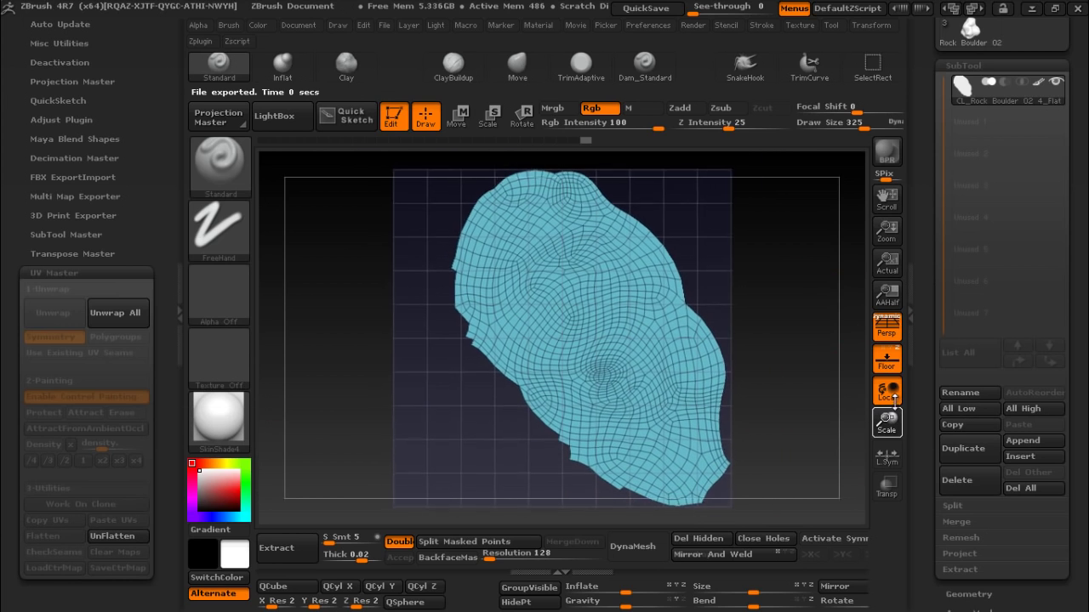
pyautogui.moveTo(886, 423); pyautogui.dragTo(897, 400)
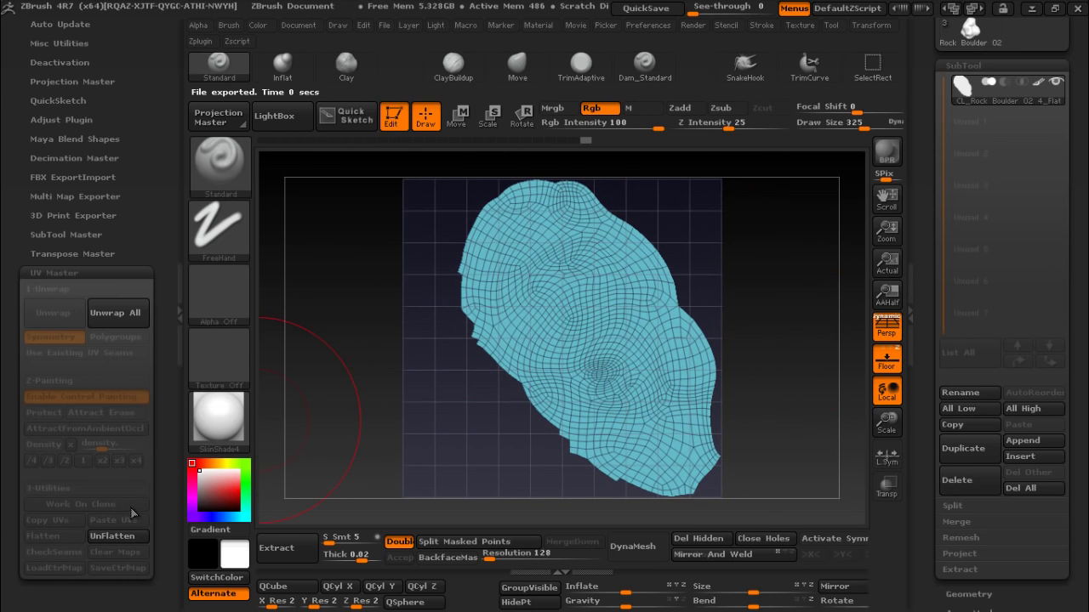
# - UnFlatten the rock back to 3D and Copy UVs from the clone
pyautogui.click(119, 538)
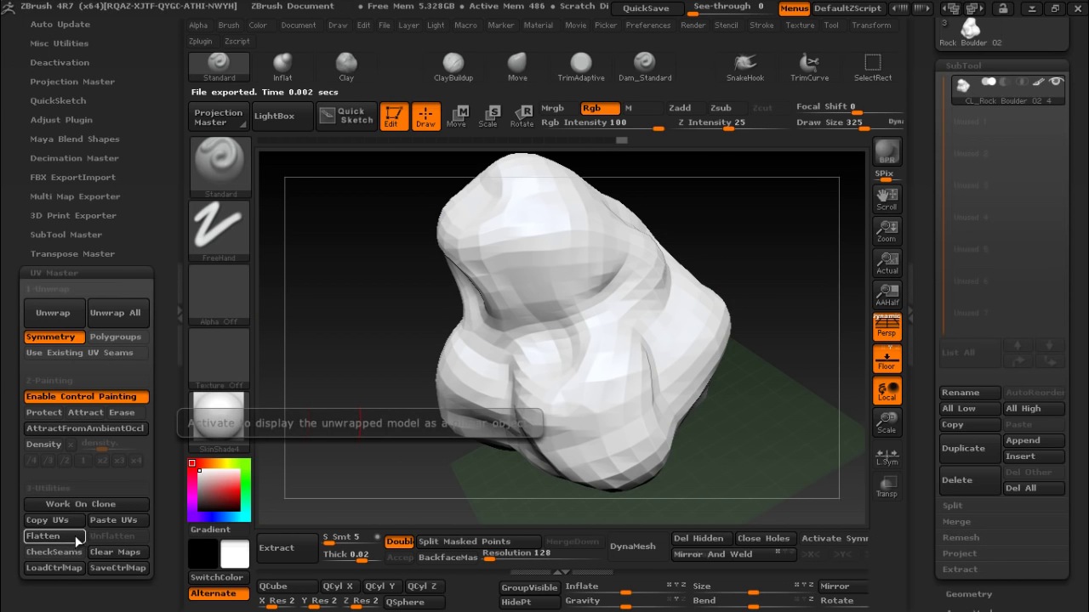
pyautogui.click(67, 522)
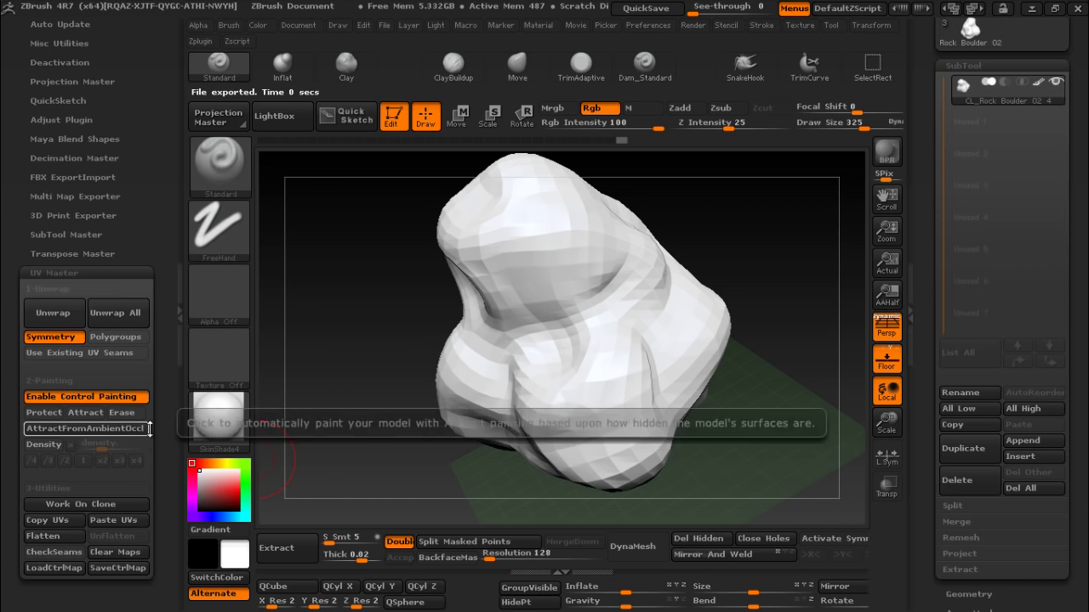
pyautogui.scroll(5, 1041, 97)
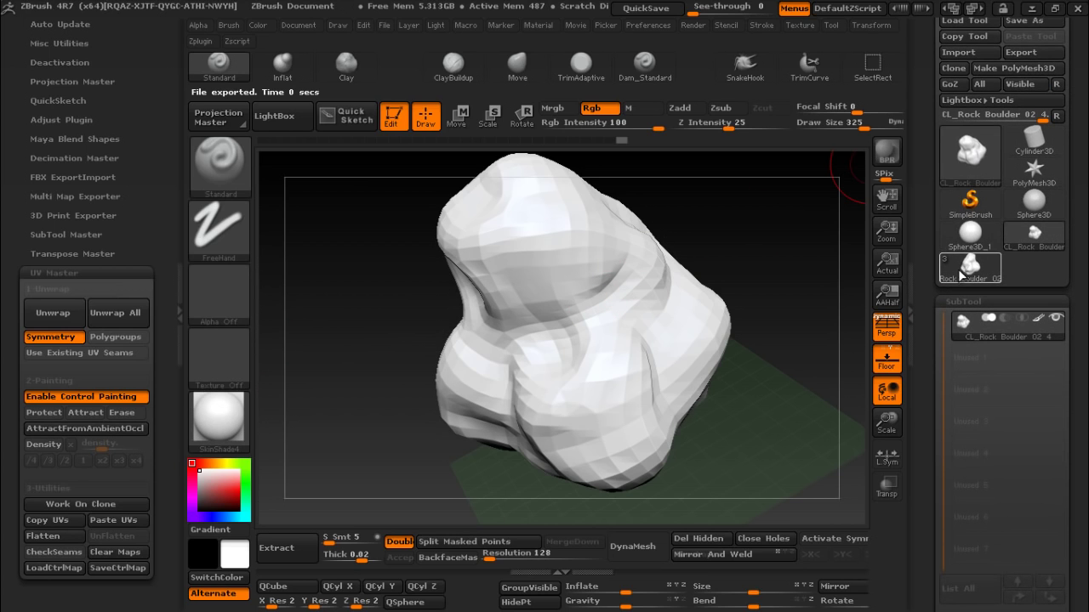
# - Switch back to the original Rock Boulder 02 subtool and paste the copied UVs onto it
pyautogui.click(961, 272)
pyautogui.click(994, 402)
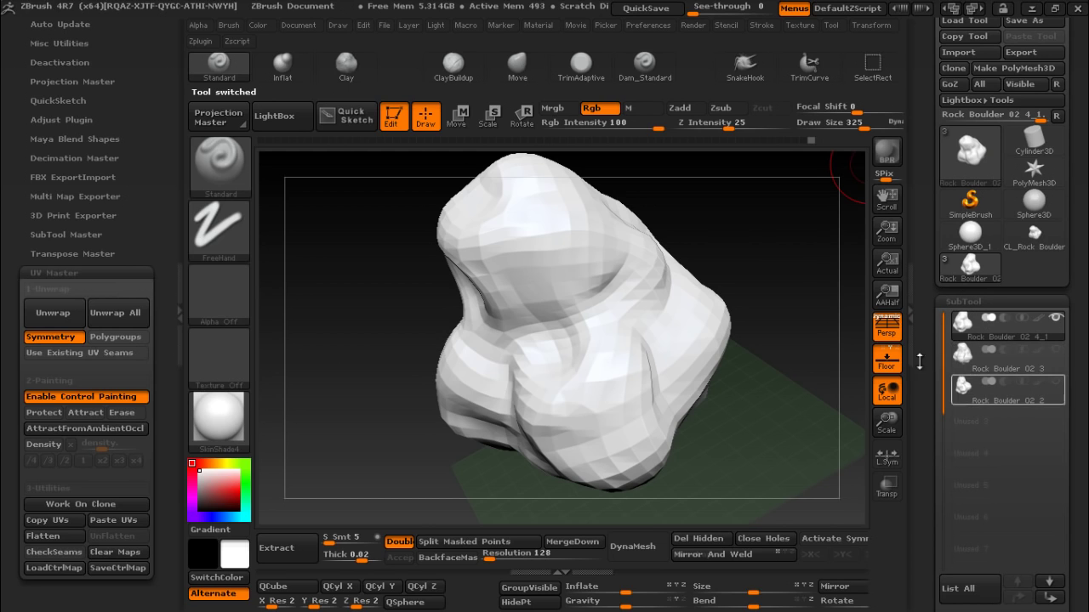
pyautogui.click(113, 522)
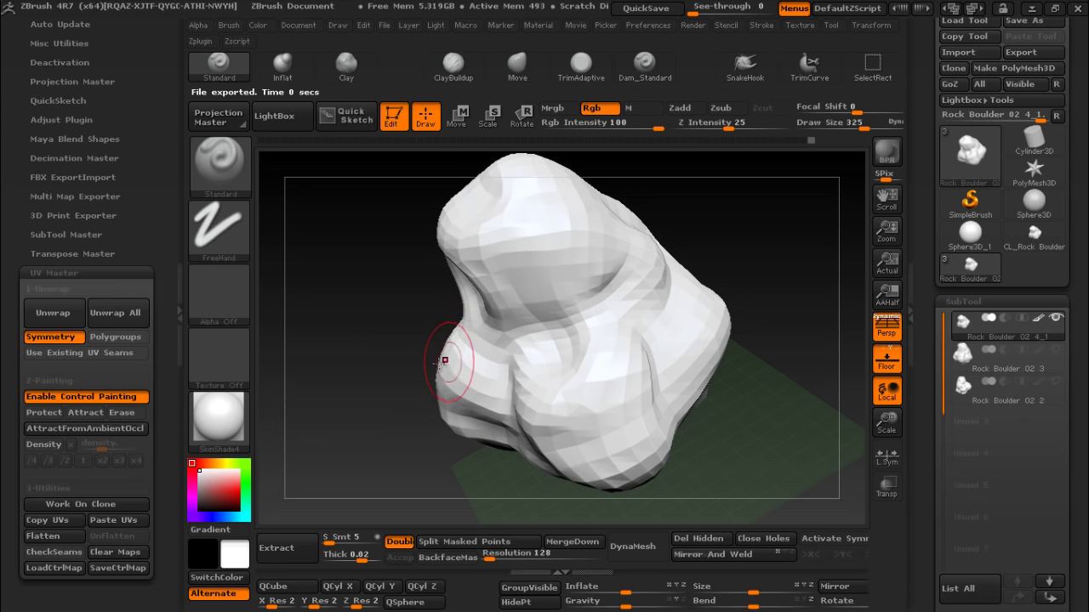
# - Bring up the boulder's Tool > UV Map settings panel
pyautogui.moveTo(781, 291); pyautogui.dragTo(966, 329)
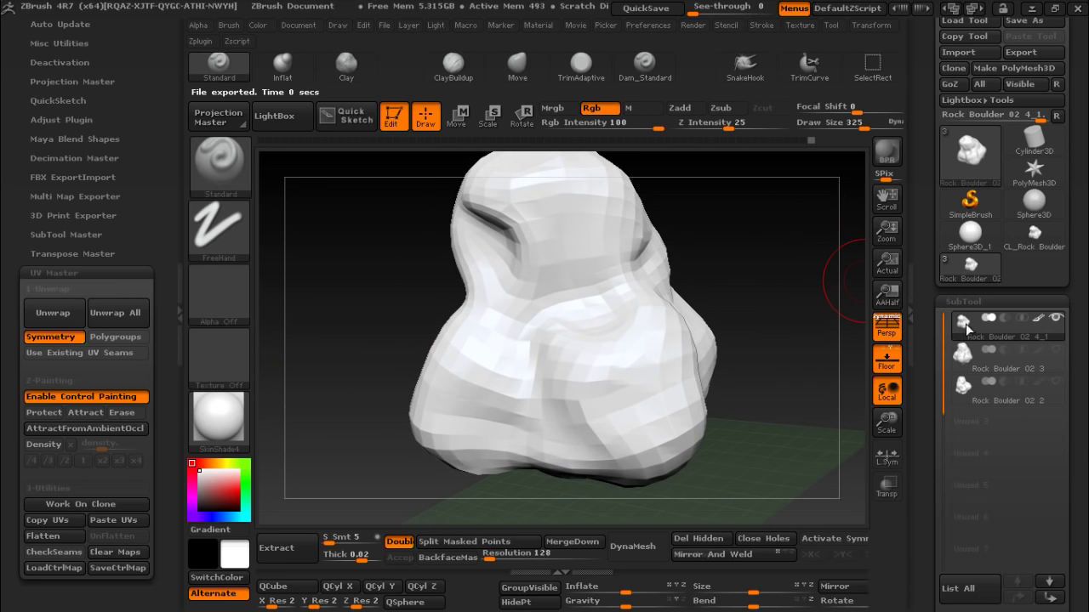
pyautogui.scroll(-10, 1072, 416)
pyautogui.scroll(-2, 1022, 415)
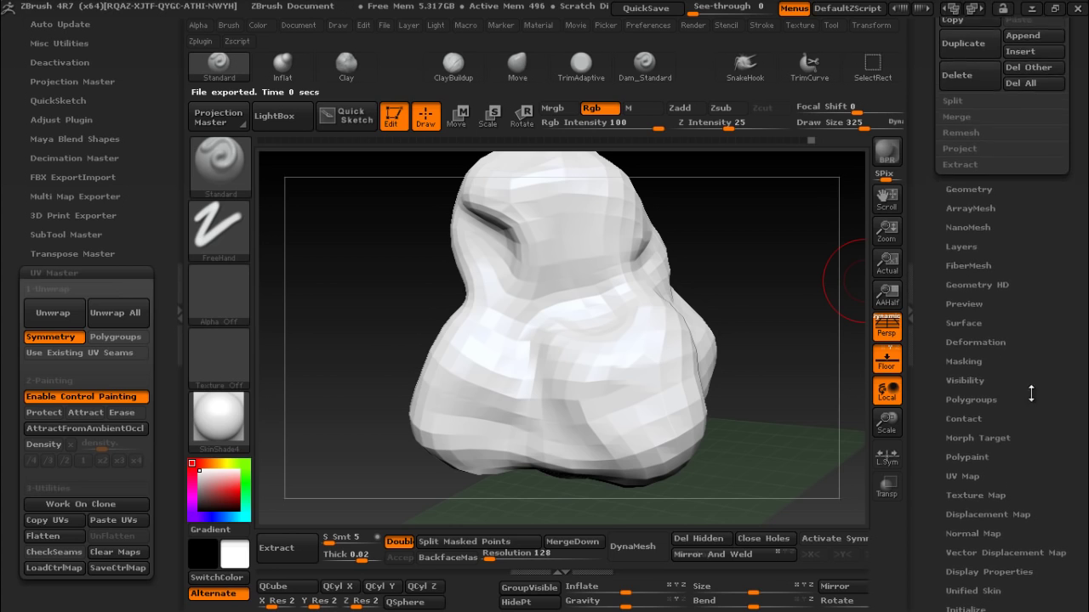
pyautogui.click(960, 459)
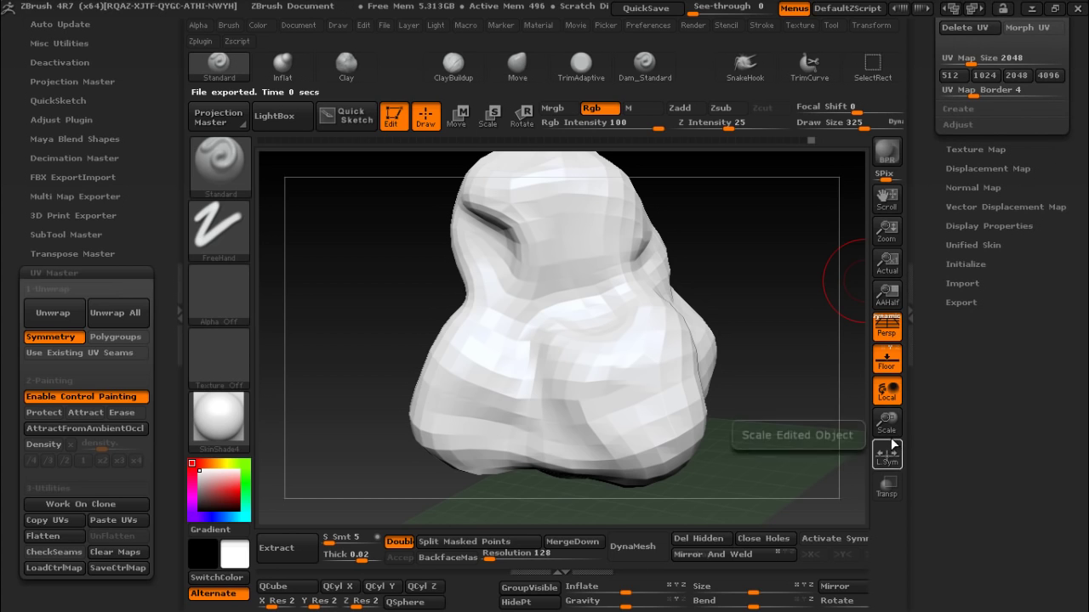
pyautogui.moveTo(886, 422); pyautogui.dragTo(890, 393)
pyautogui.scroll(3, 988, 212)
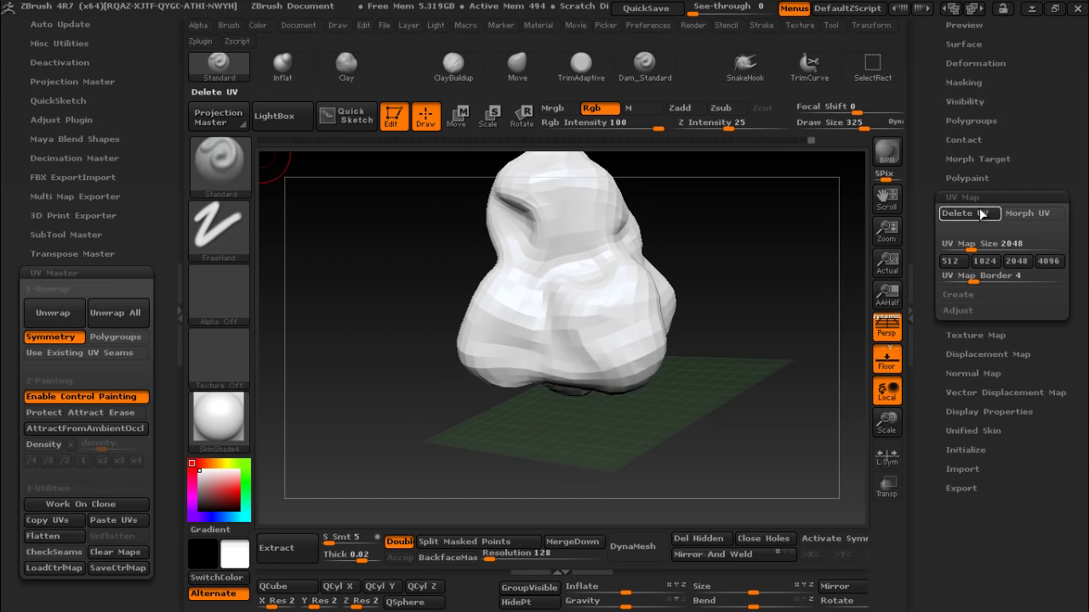
# - Morph the boulder into its flat UV layout and show the polyframe wireframe with Shift+F
pyautogui.click(1038, 214)
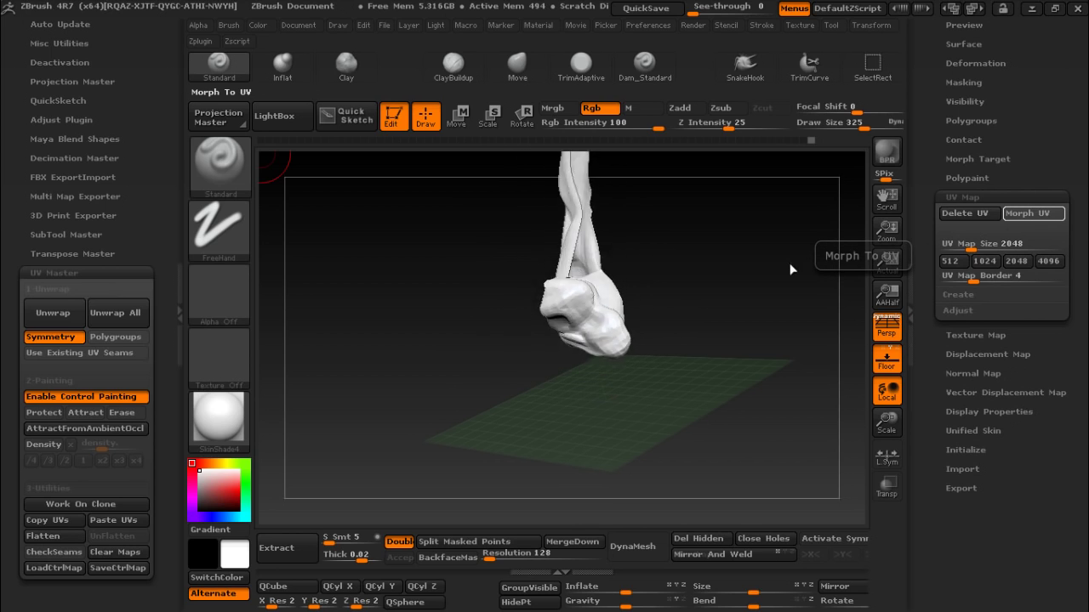
pyautogui.moveTo(801, 352); pyautogui.dragTo(765, 299)
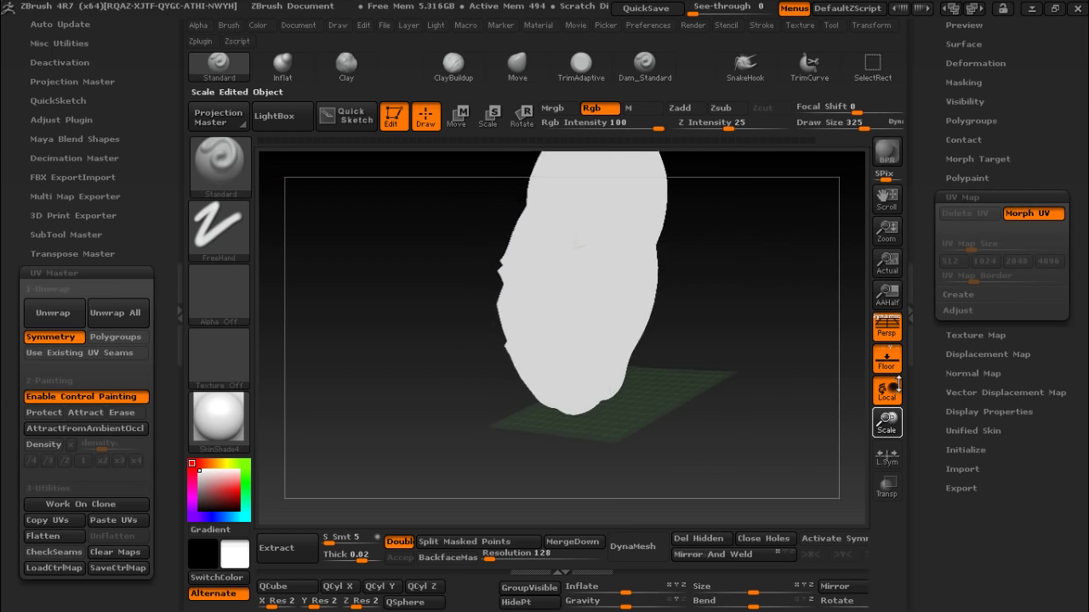
pyautogui.press('shift')
pyautogui.hotkey('shift', 'f')
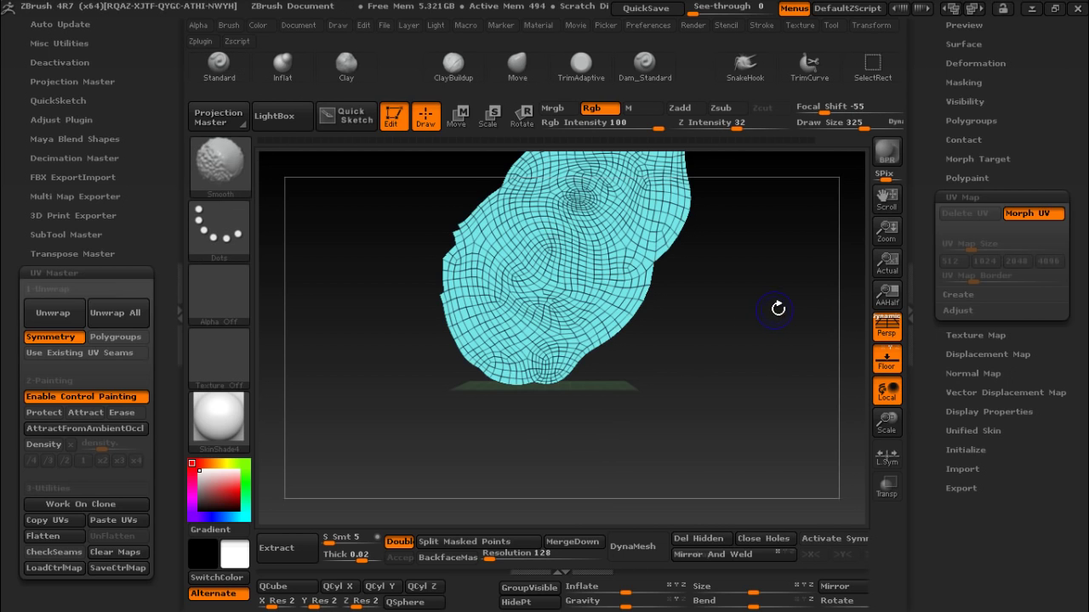
# - Toggle Morph UV back to 3D, flat again, then 3D, orbiting to inspect the wireframe boulder
pyautogui.click(1038, 214)
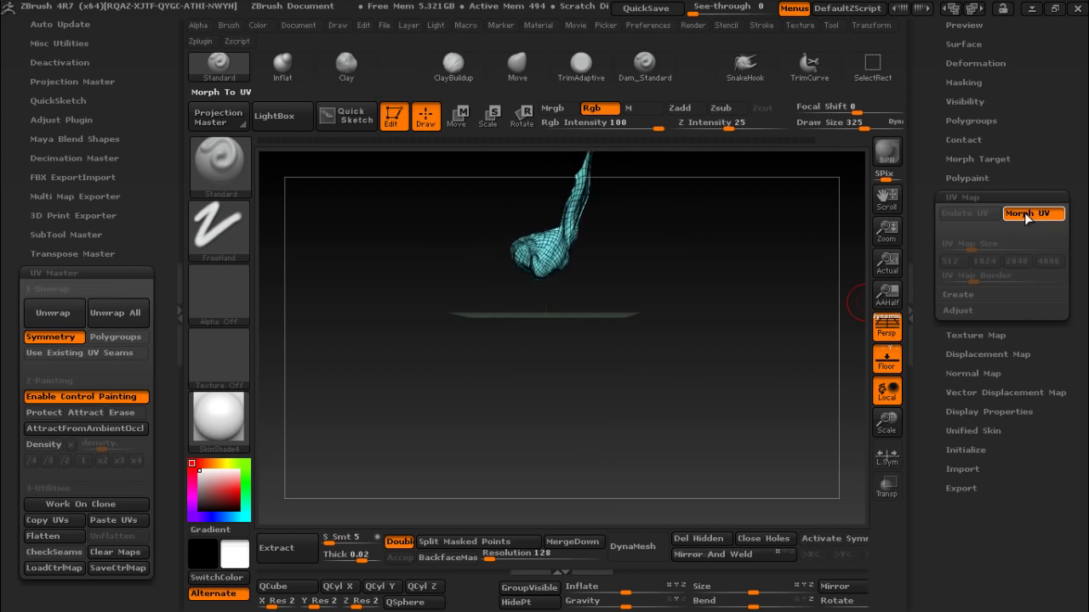
pyautogui.moveTo(739, 288); pyautogui.dragTo(809, 281)
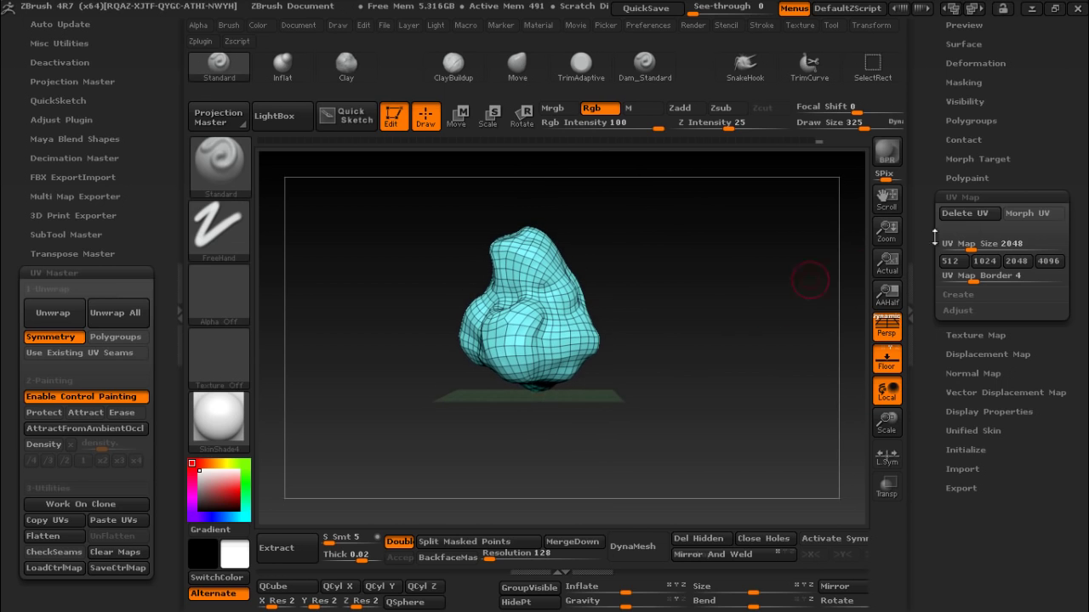
pyautogui.click(1033, 214)
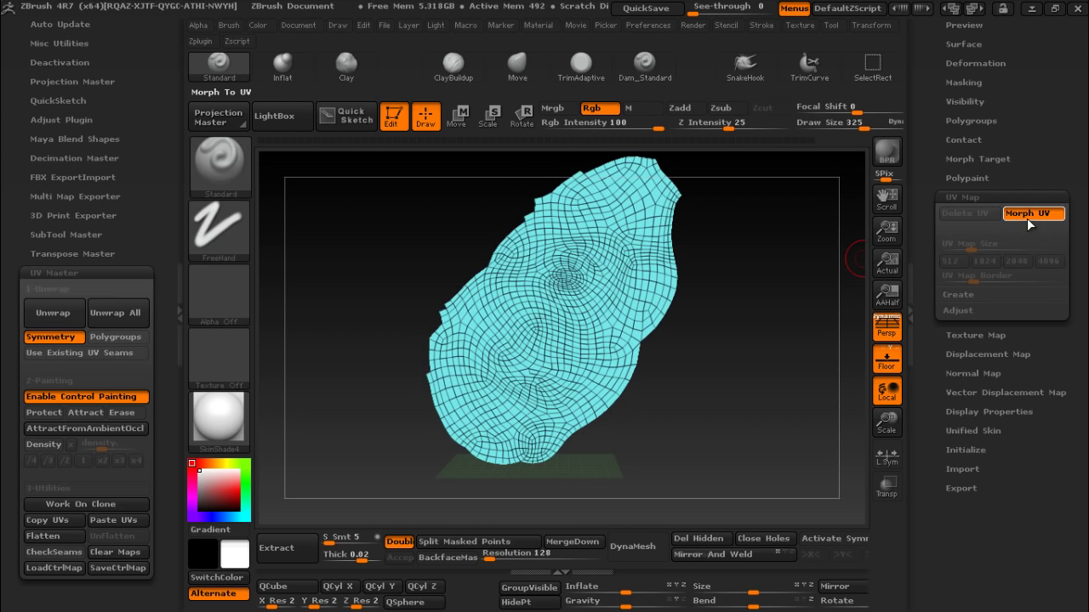
pyautogui.click(1027, 216)
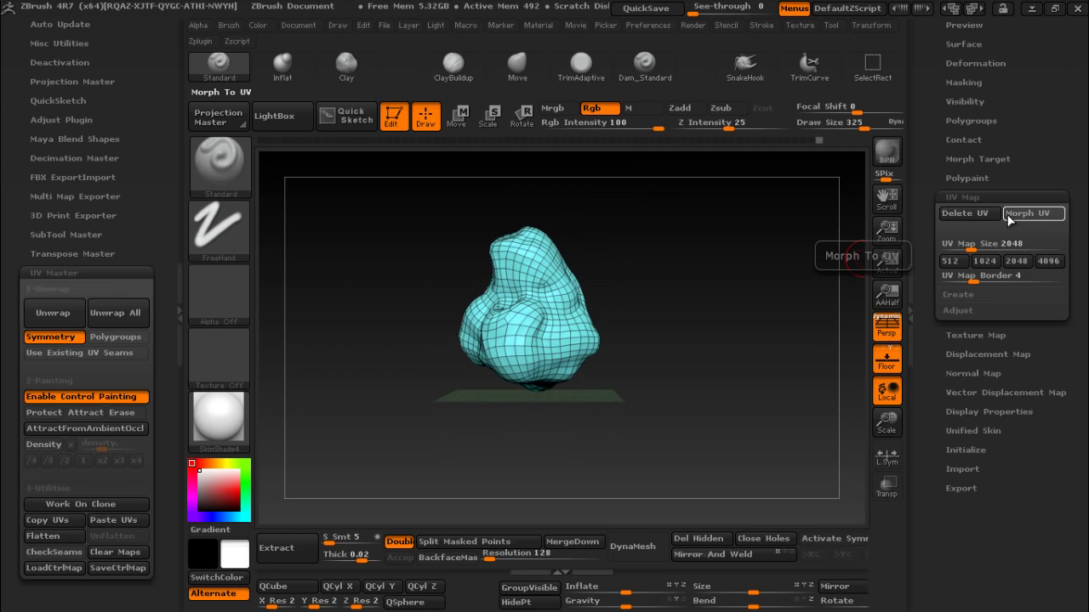
pyautogui.moveTo(676, 267); pyautogui.dragTo(746, 274)
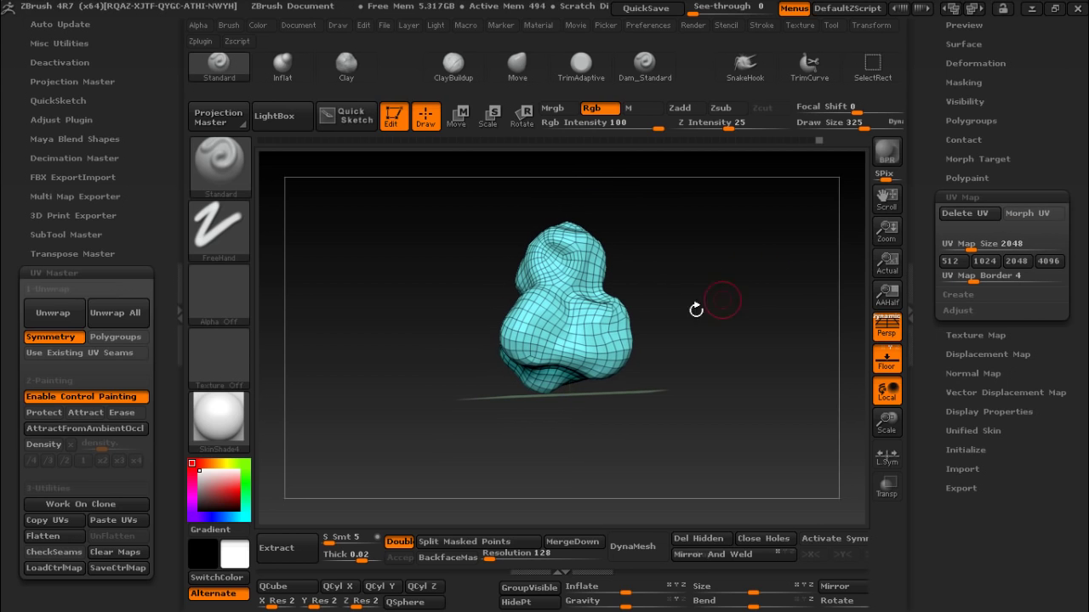
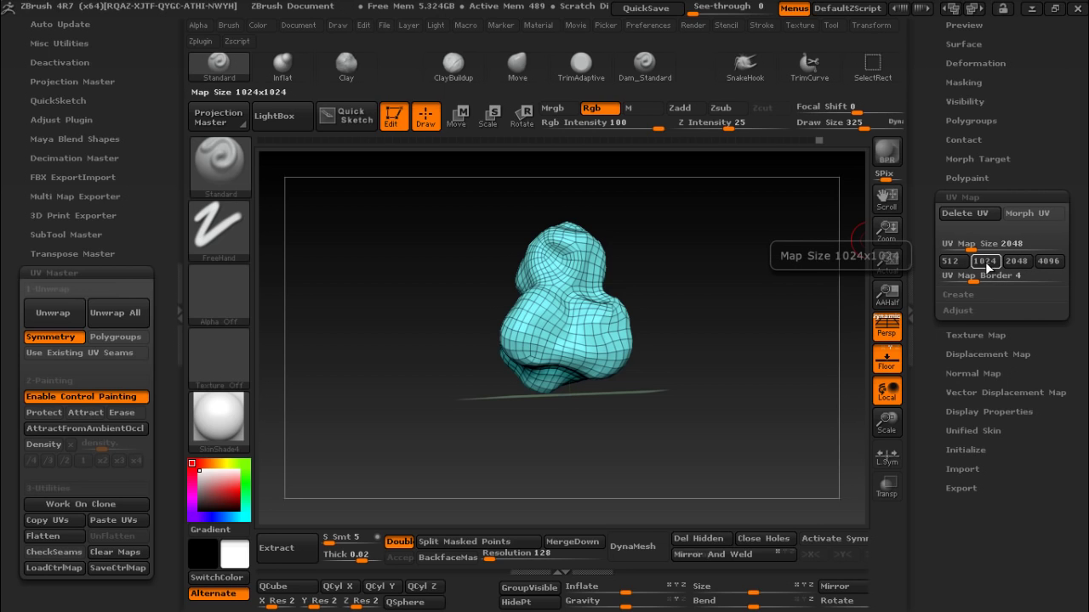
# - Collapse the side panel, UV settings and subtool list, then open the Geometry subdivision options
pyautogui.moveTo(706, 291)
pyautogui.mouseDown()
pyautogui.moveTo(659, 294)
pyautogui.moveTo(859, 378)
pyautogui.mouseUp()
pyautogui.moveTo(885, 422); pyautogui.dragTo(858, 433)
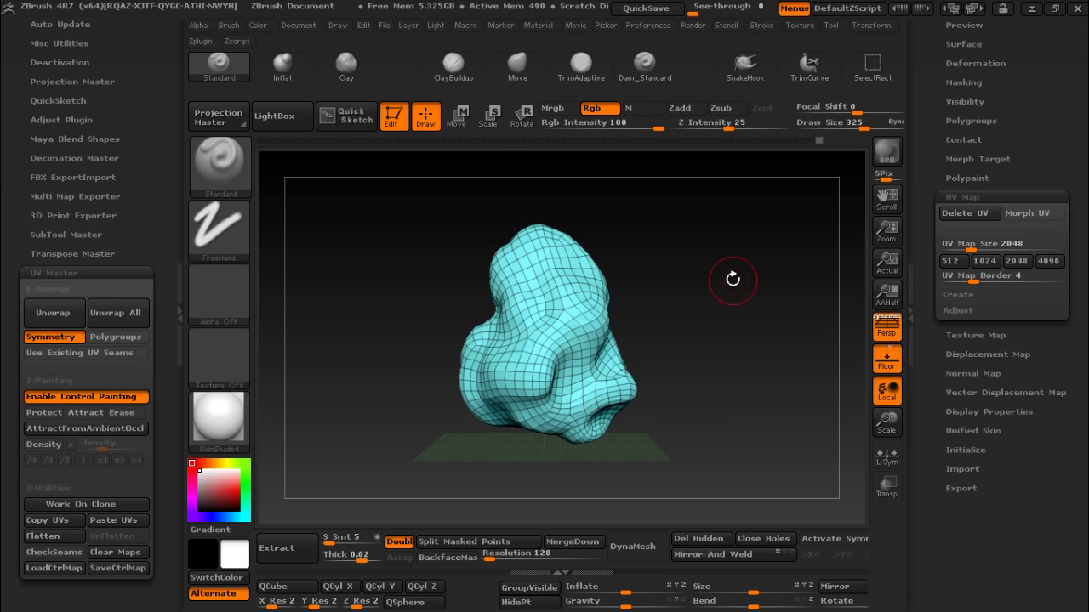
pyautogui.moveTo(734, 277)
pyautogui.mouseDown()
pyautogui.moveTo(688, 283)
pyautogui.moveTo(722, 257)
pyautogui.moveTo(671, 212)
pyautogui.mouseUp()
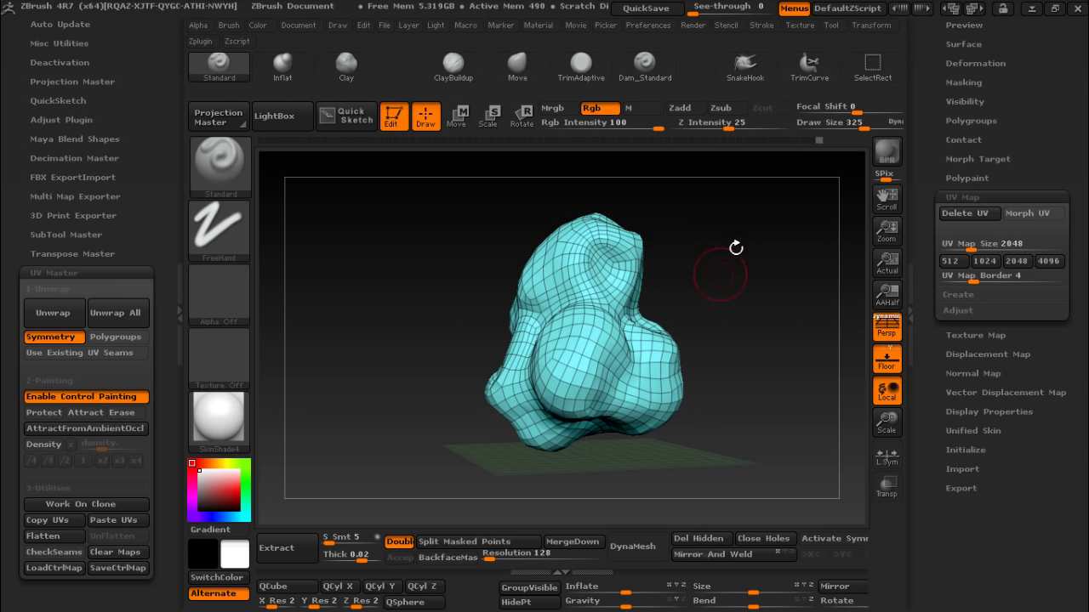
pyautogui.moveTo(747, 266); pyautogui.dragTo(733, 266)
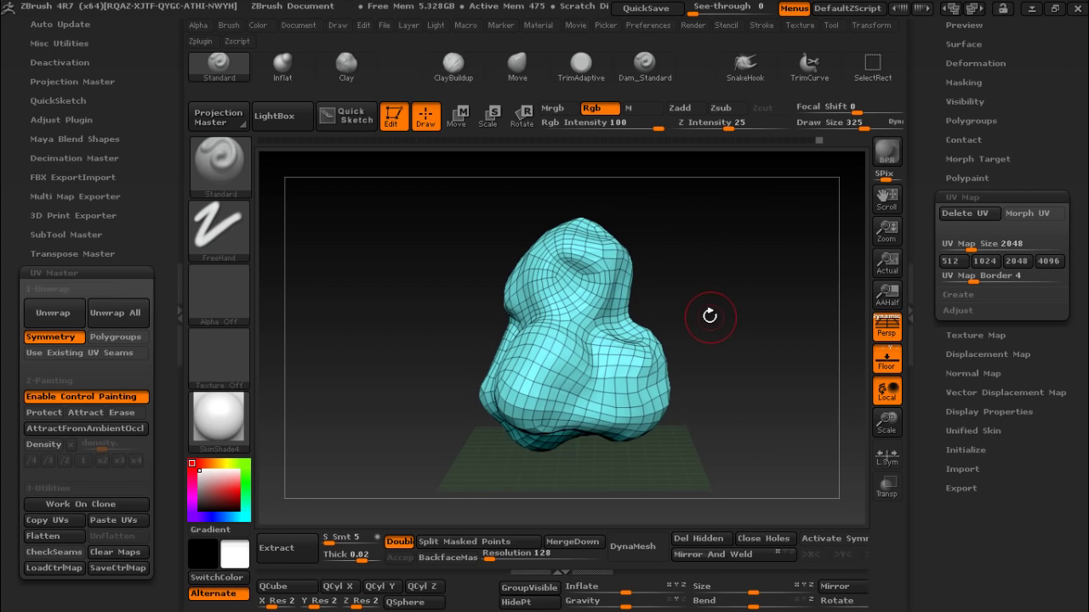
pyautogui.click(177, 279)
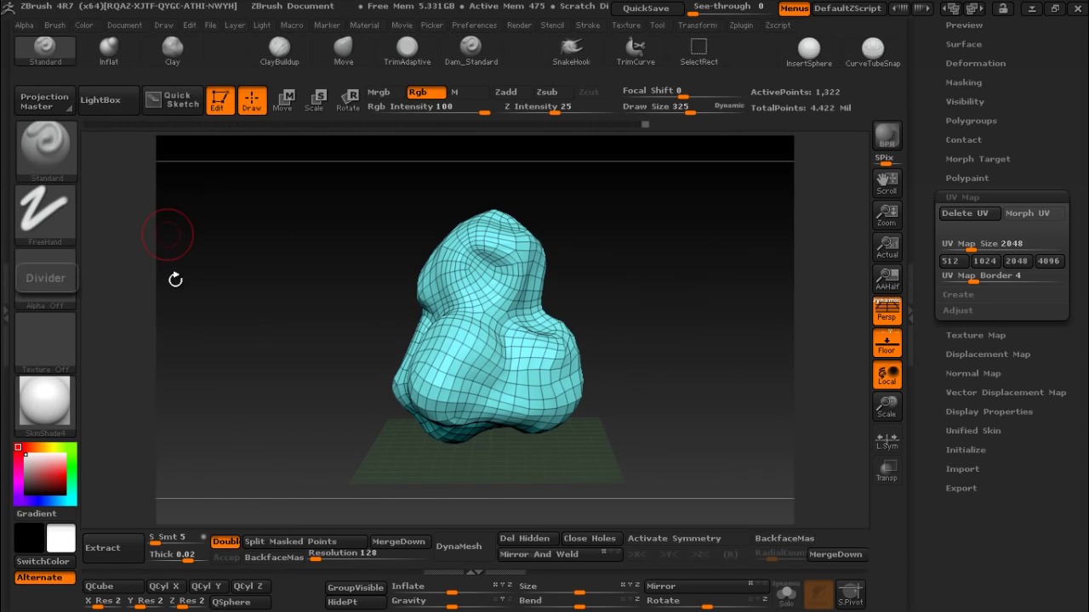
pyautogui.click(1010, 197)
pyautogui.click(974, 204)
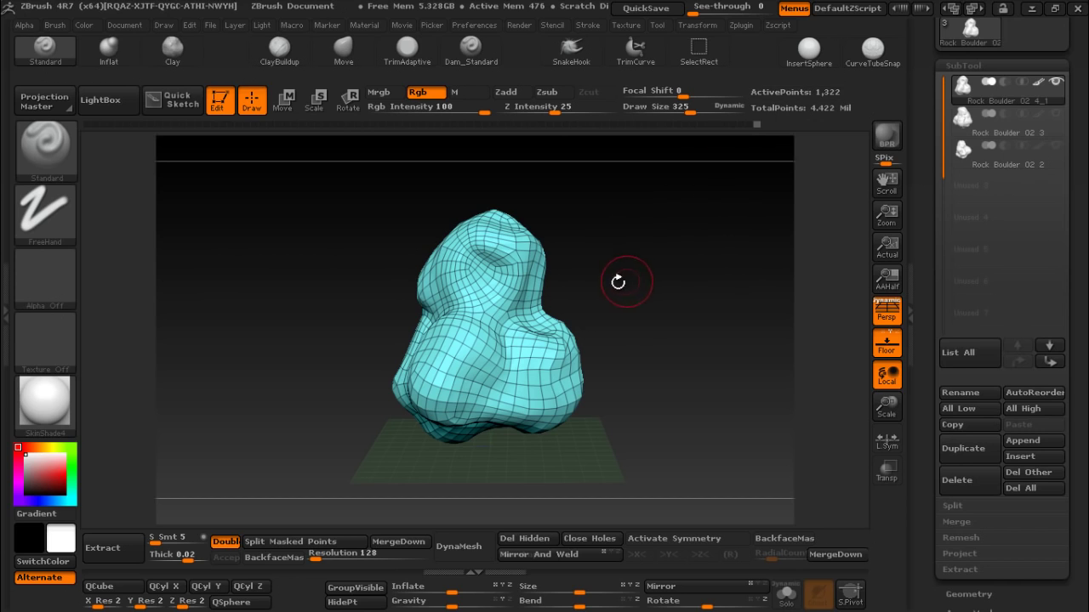
pyautogui.click(999, 67)
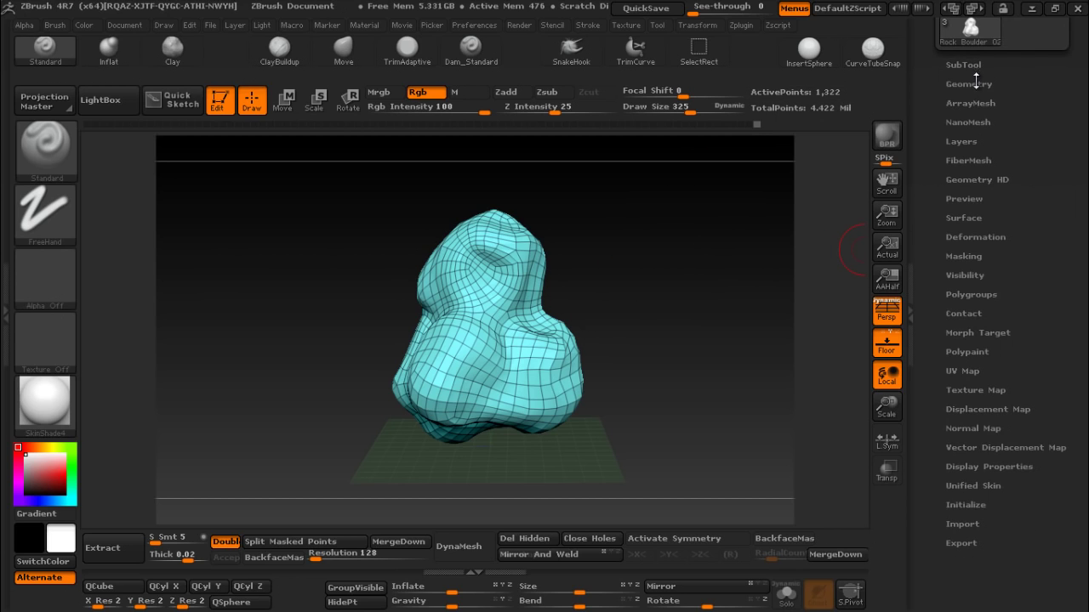
pyautogui.click(969, 83)
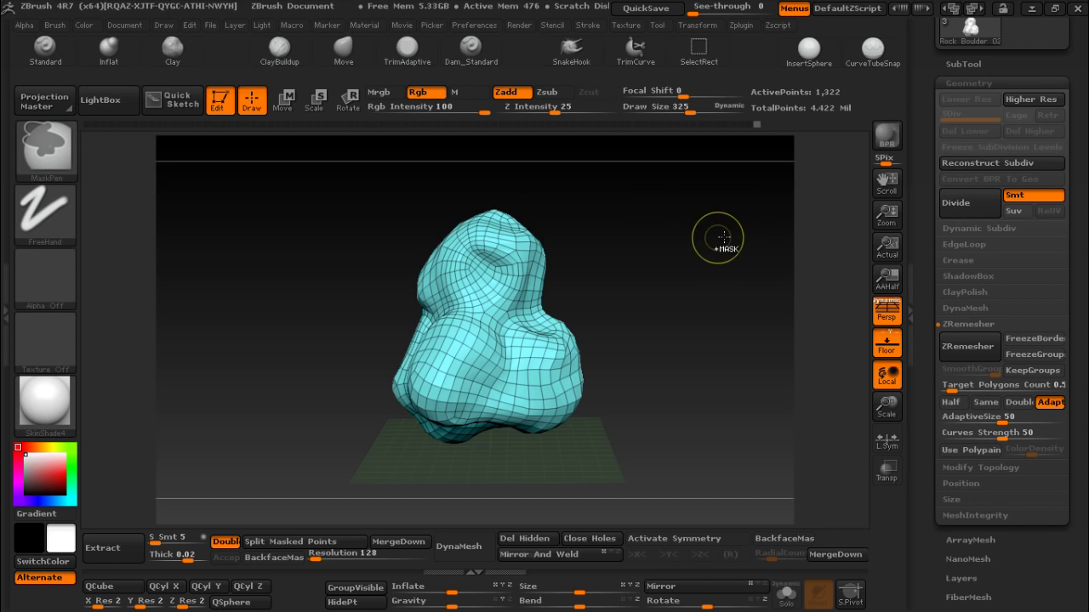
# - Subdivide the boulder three more times with Ctrl+D, up to SDiv 7 (about 5.4 million points)
pyautogui.hotkey('ctrl', 'd')
pyautogui.hotkey('ctrl', 'd')
pyautogui.hotkey('ctrl', 'd')
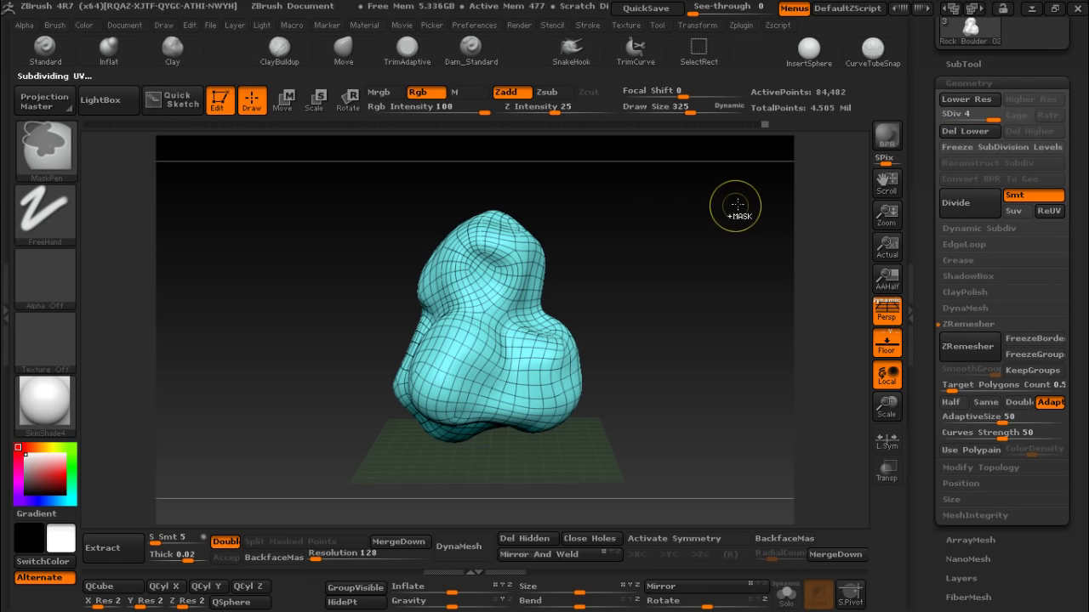
pyautogui.hotkey('ctrl', 'd')
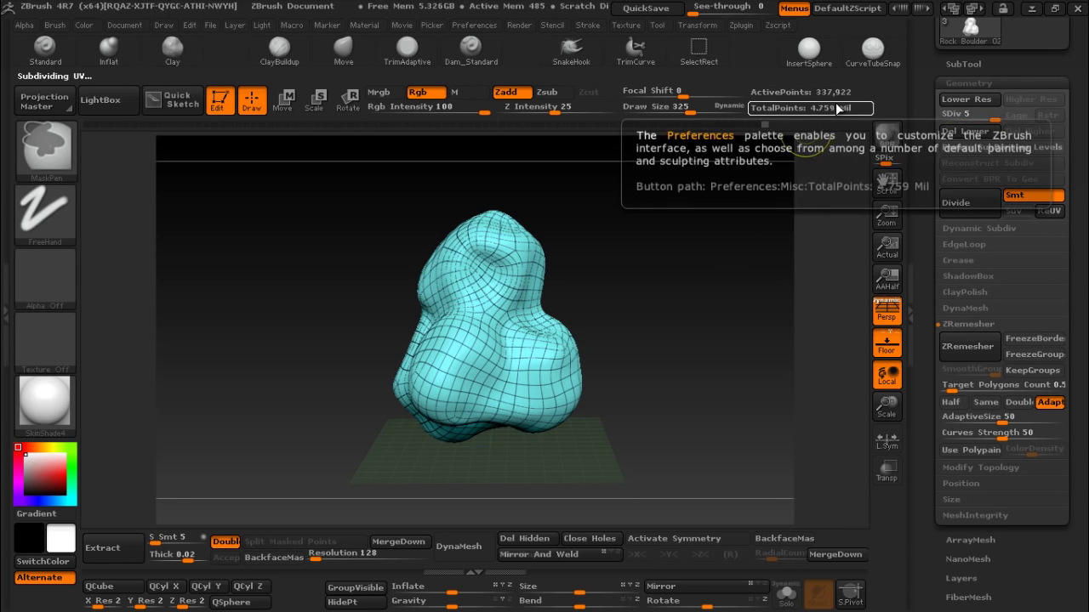
pyautogui.hotkey('ctrl', 'd')
pyautogui.hotkey('ctrl', 'd')
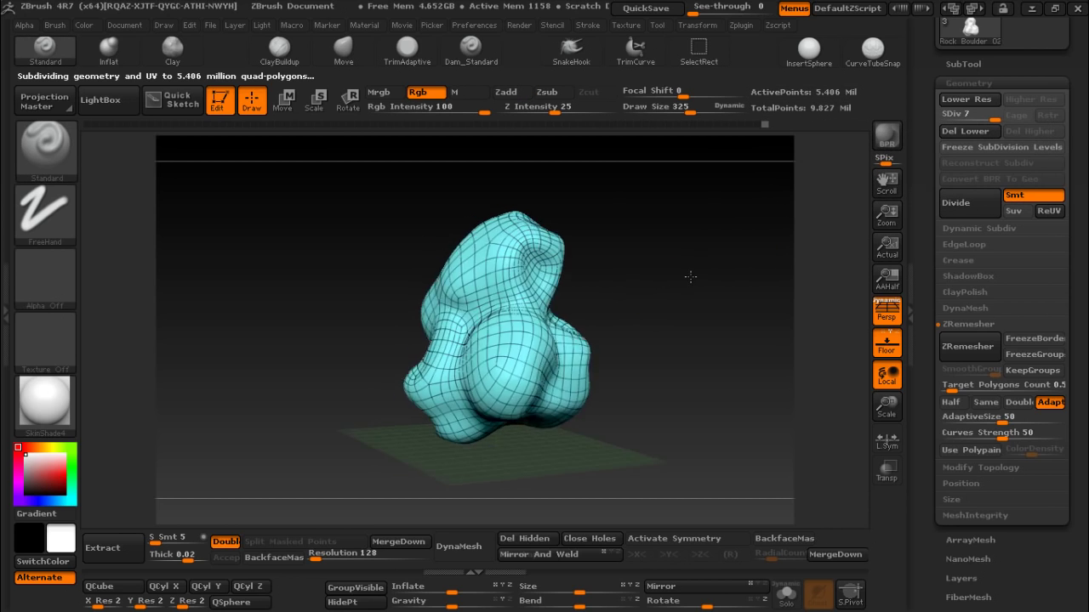
pyautogui.moveTo(656, 287); pyautogui.dragTo(692, 284)
# - Turn the polygon wireframe off and inspect the smooth subdivided boulder
pyautogui.hotkey('shift', 'f')
pyautogui.moveTo(887, 407); pyautogui.dragTo(882, 485)
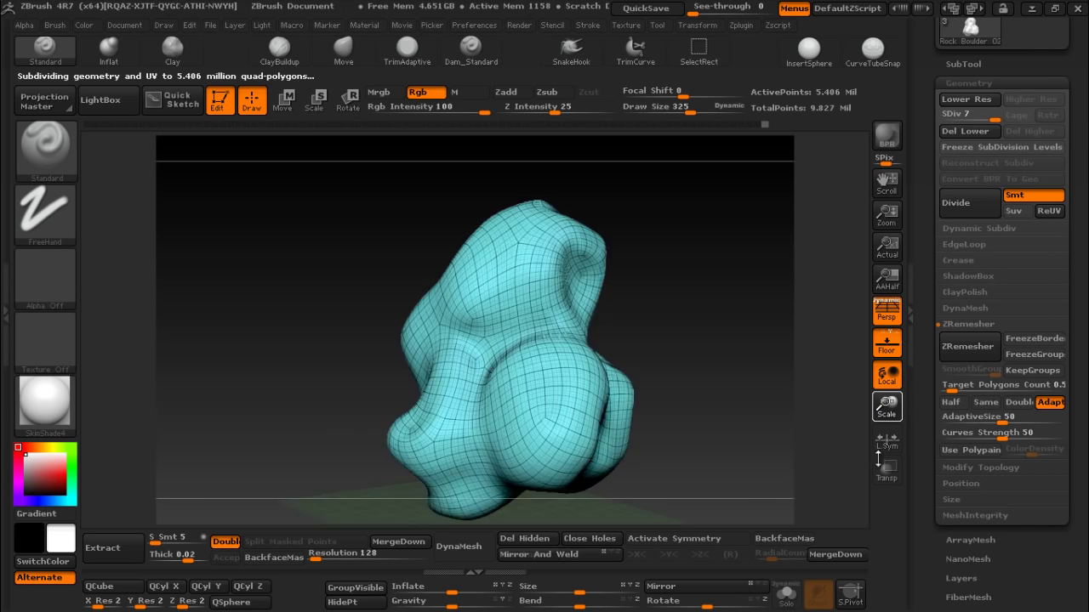
pyautogui.hotkey('shift', 'f')
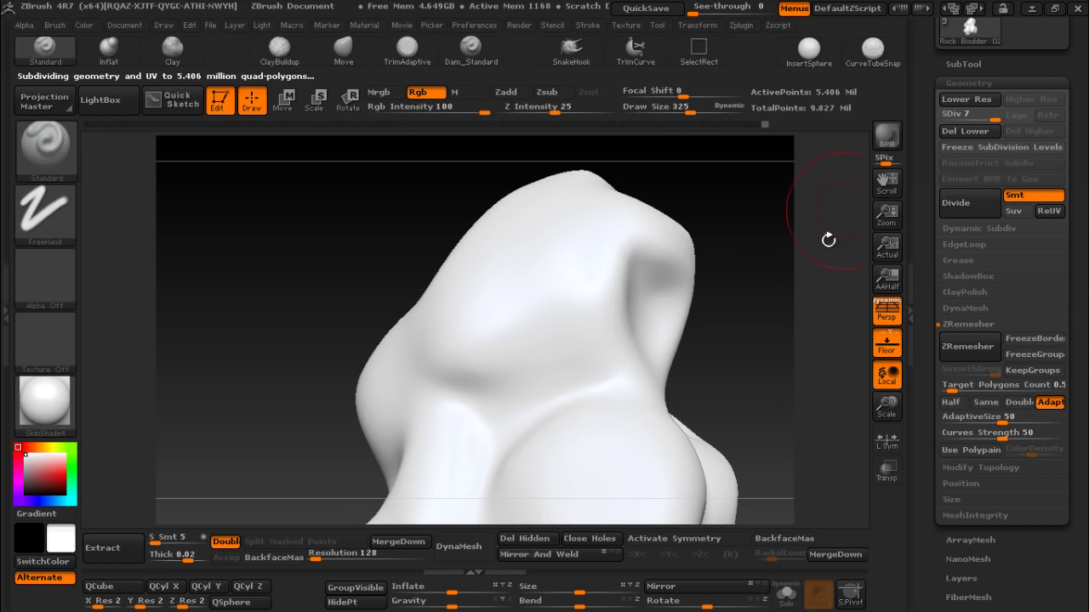
pyautogui.moveTo(881, 407); pyautogui.dragTo(880, 340)
pyautogui.moveTo(688, 262)
pyautogui.mouseDown()
pyautogui.moveTo(418, 287)
pyautogui.moveTo(413, 263)
pyautogui.mouseUp()
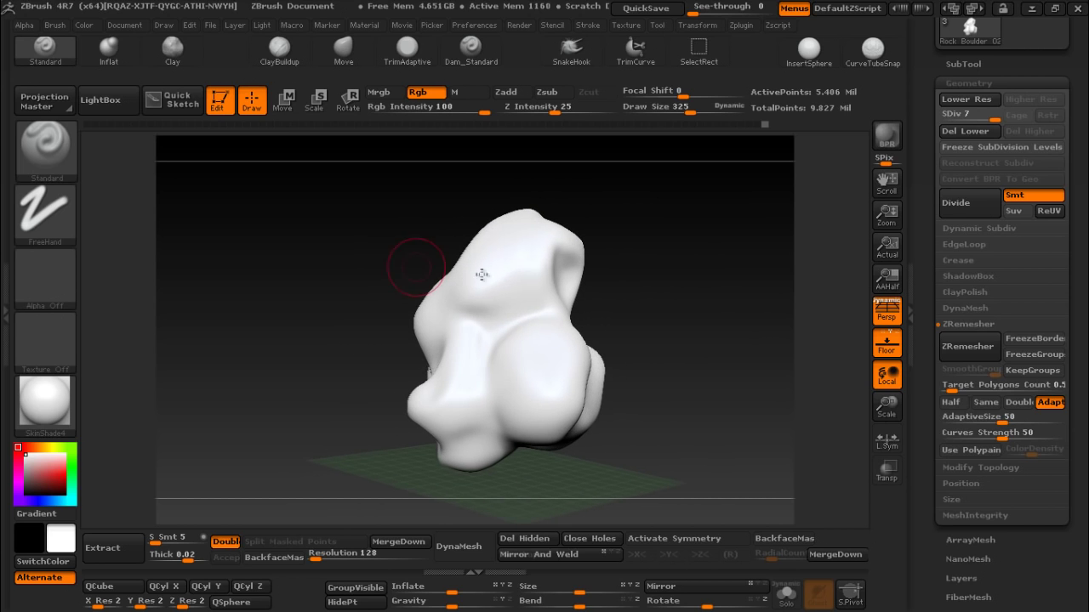
pyautogui.moveTo(541, 385)
pyautogui.mouseDown()
pyautogui.moveTo(608, 292)
pyautogui.moveTo(646, 292)
pyautogui.moveTo(528, 370)
pyautogui.moveTo(704, 323)
pyautogui.moveTo(694, 294)
pyautogui.moveTo(731, 284)
pyautogui.mouseUp()
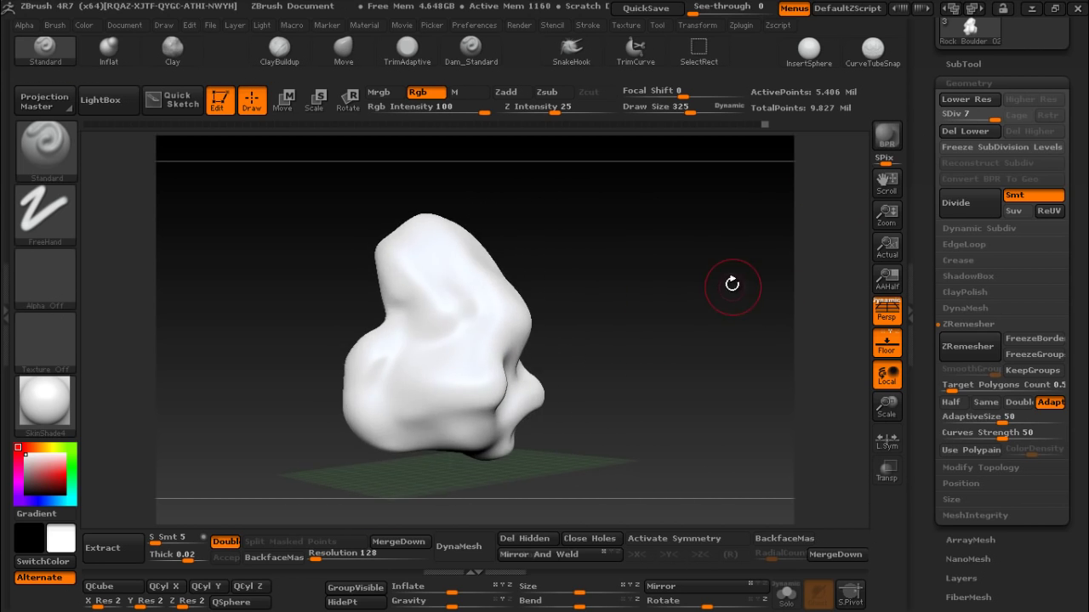
# - Select Rock Boulder 02 2 and move it up the subtool list
pyautogui.click(979, 80)
pyautogui.click(970, 64)
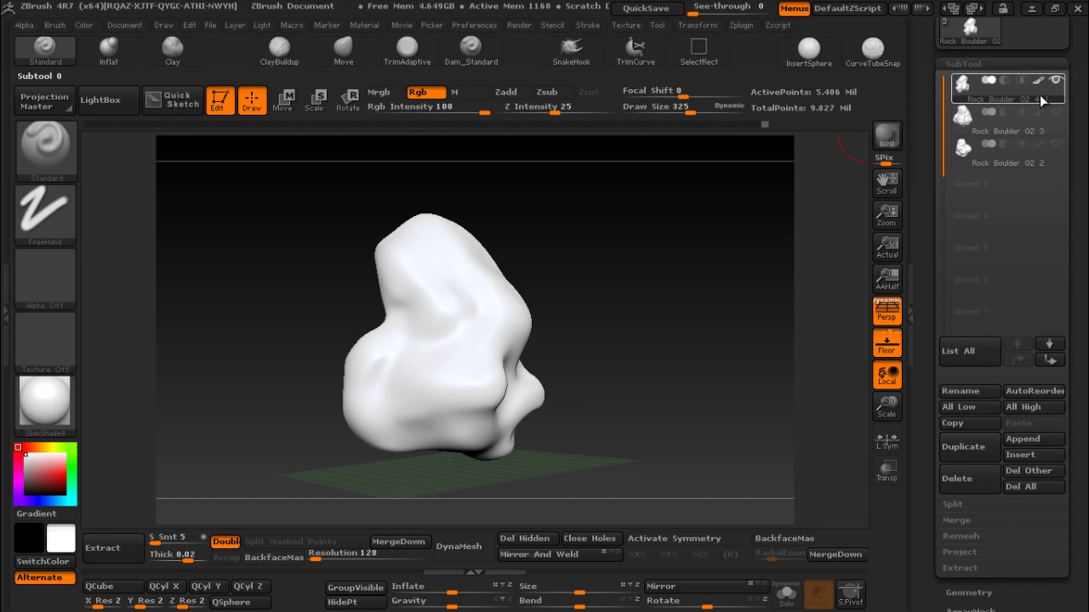
pyautogui.click(1060, 127)
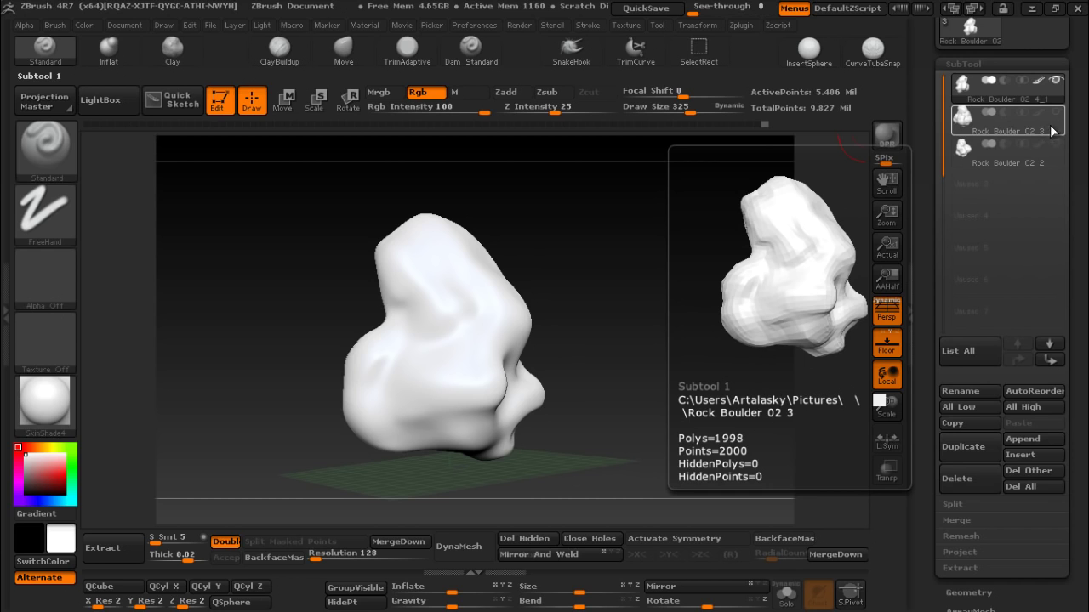
pyautogui.click(1039, 153)
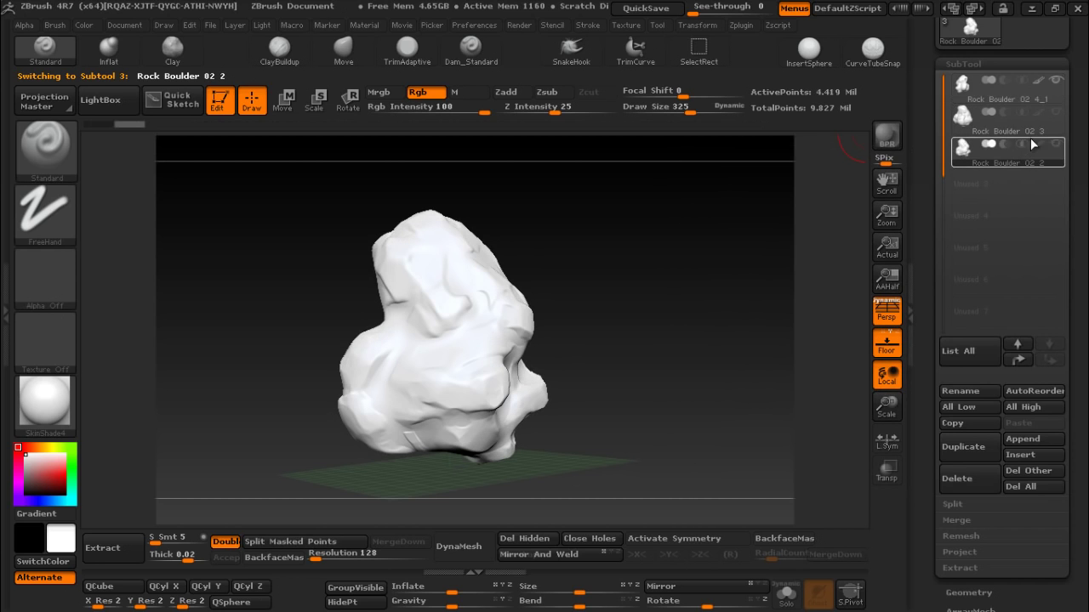
pyautogui.moveTo(612, 224)
pyautogui.mouseDown()
pyautogui.moveTo(705, 221)
pyautogui.moveTo(642, 253)
pyautogui.moveTo(751, 250)
pyautogui.moveTo(610, 238)
pyautogui.mouseUp()
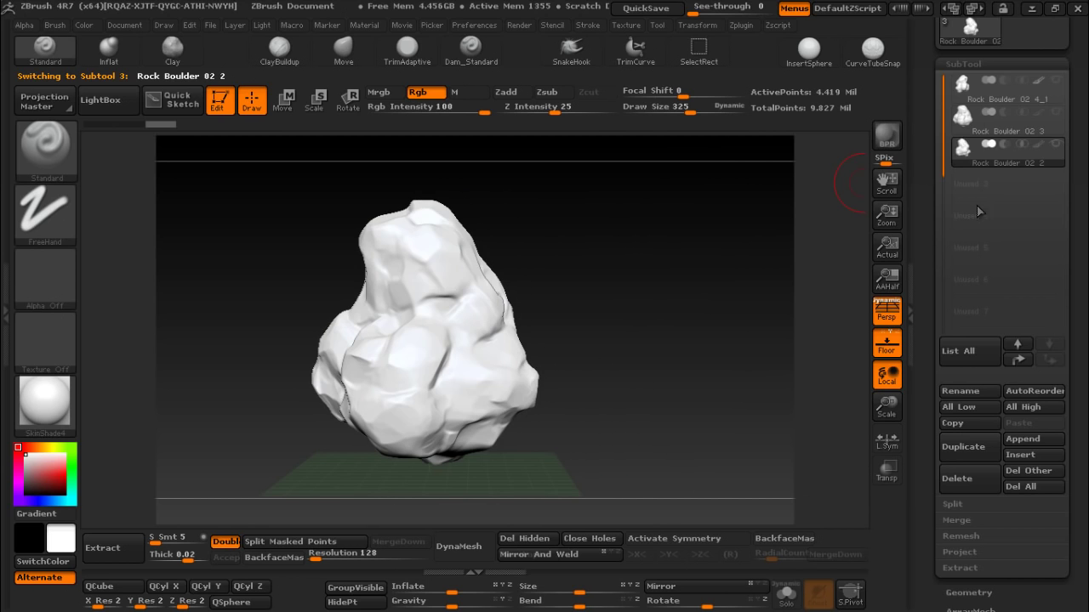
pyautogui.click(1019, 361)
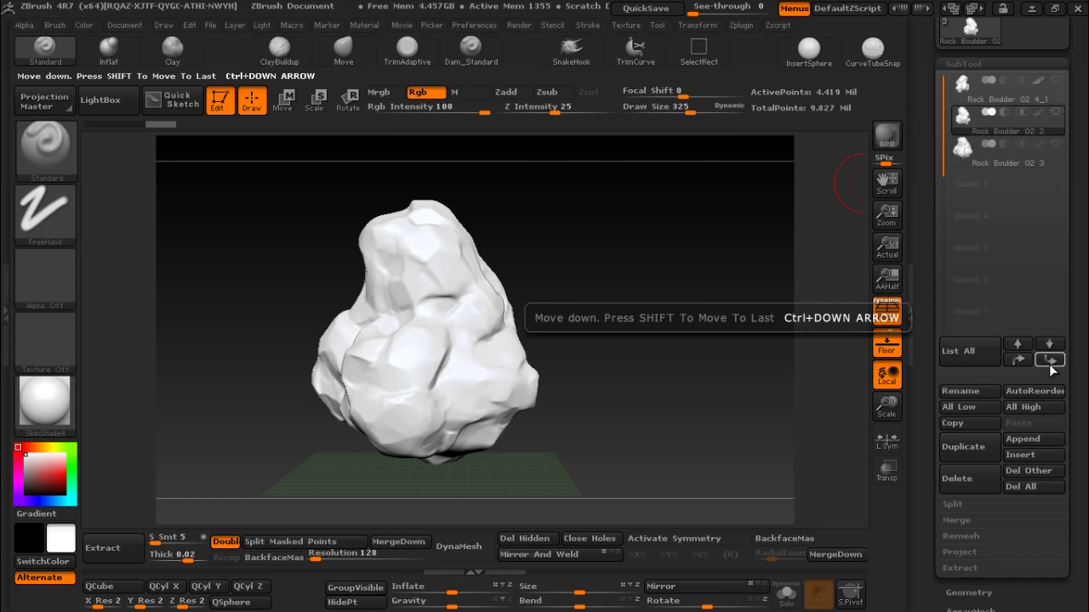
pyautogui.click(1049, 362)
pyautogui.click(1019, 361)
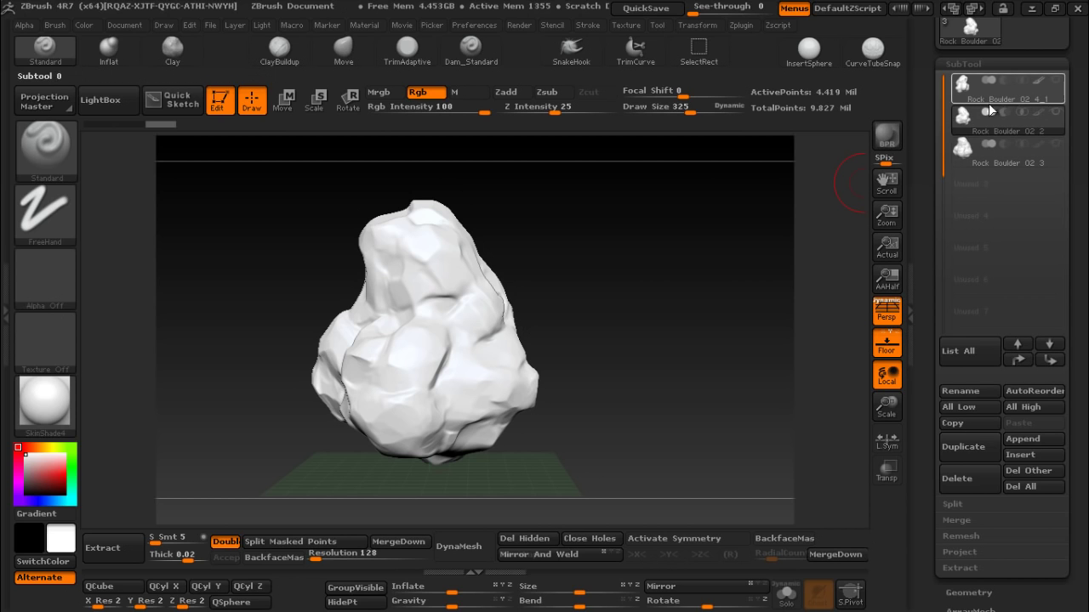
pyautogui.moveTo(583, 255); pyautogui.dragTo(565, 256)
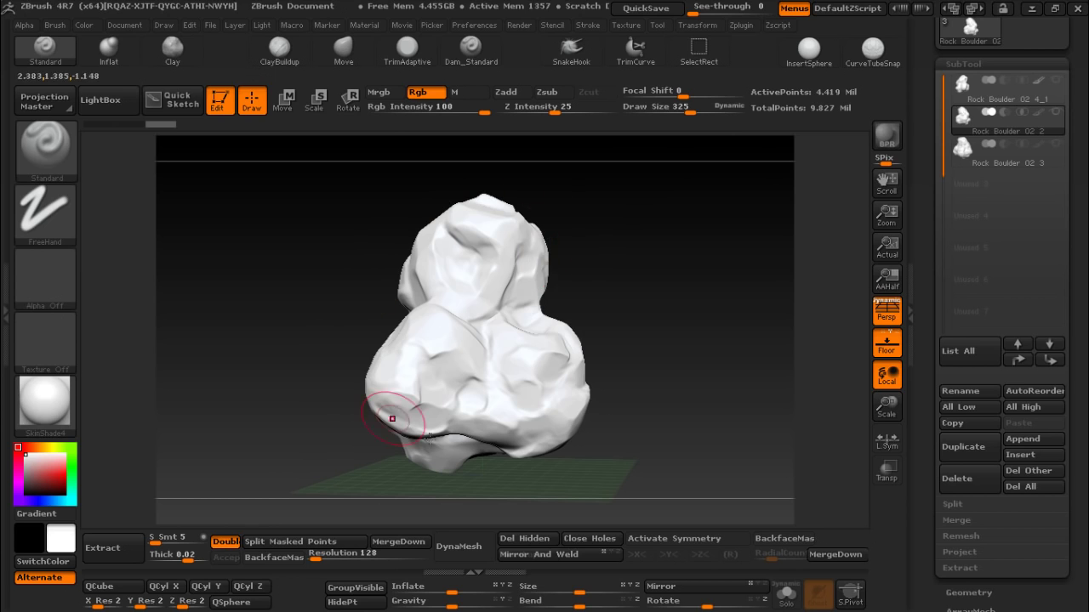
pyautogui.moveTo(664, 279); pyautogui.dragTo(707, 255)
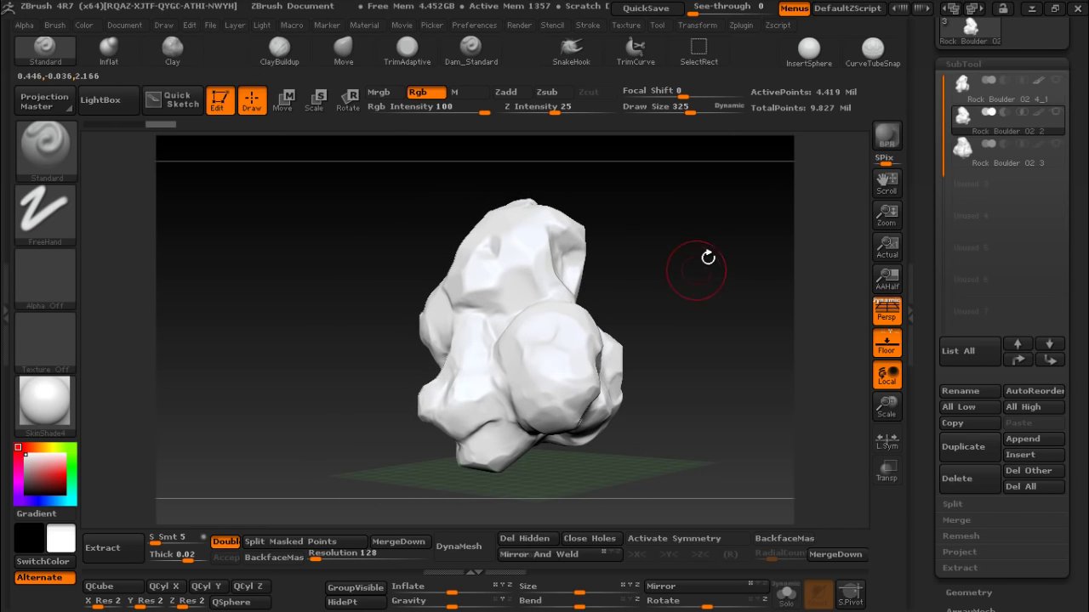
# - Reselect Rock Boulder 02 4_1 and make all three rock subtools visible together
pyautogui.click(967, 89)
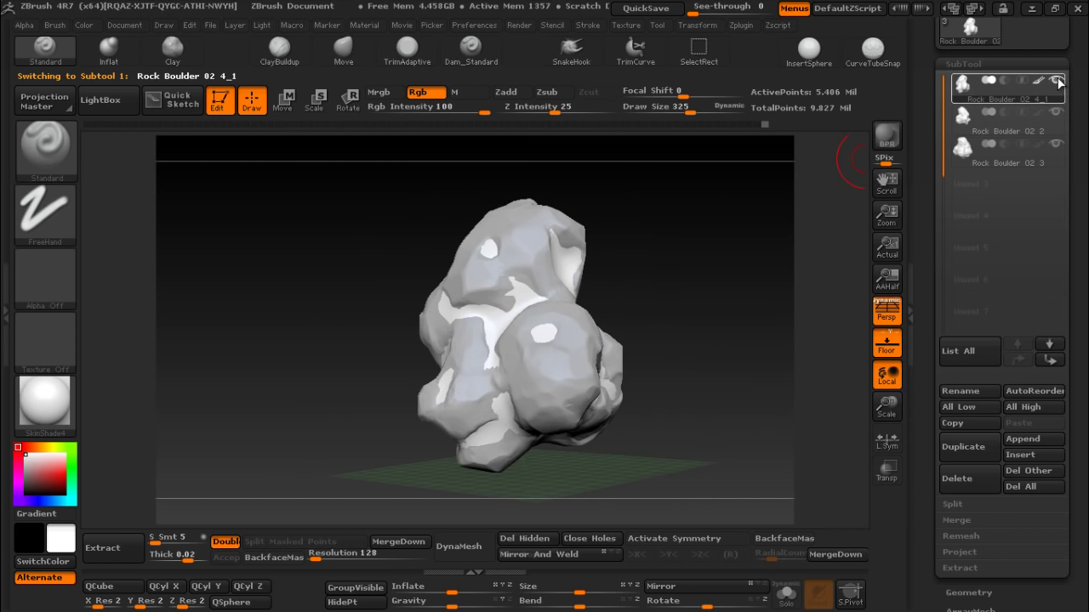
pyautogui.moveTo(652, 245)
pyautogui.mouseDown()
pyautogui.moveTo(772, 238)
pyautogui.moveTo(745, 241)
pyautogui.mouseUp()
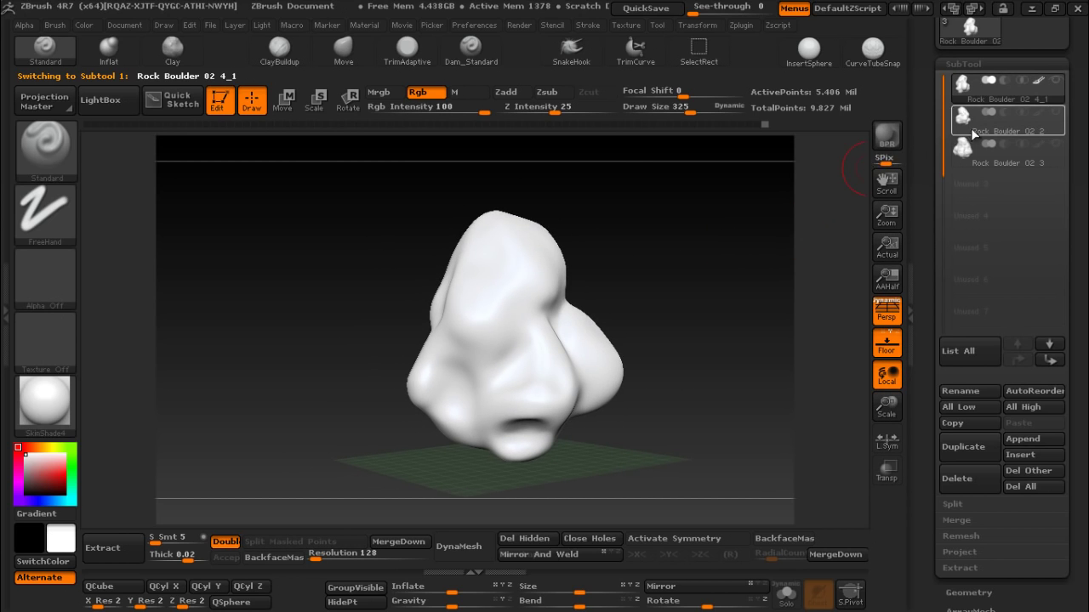
pyautogui.click(1055, 80)
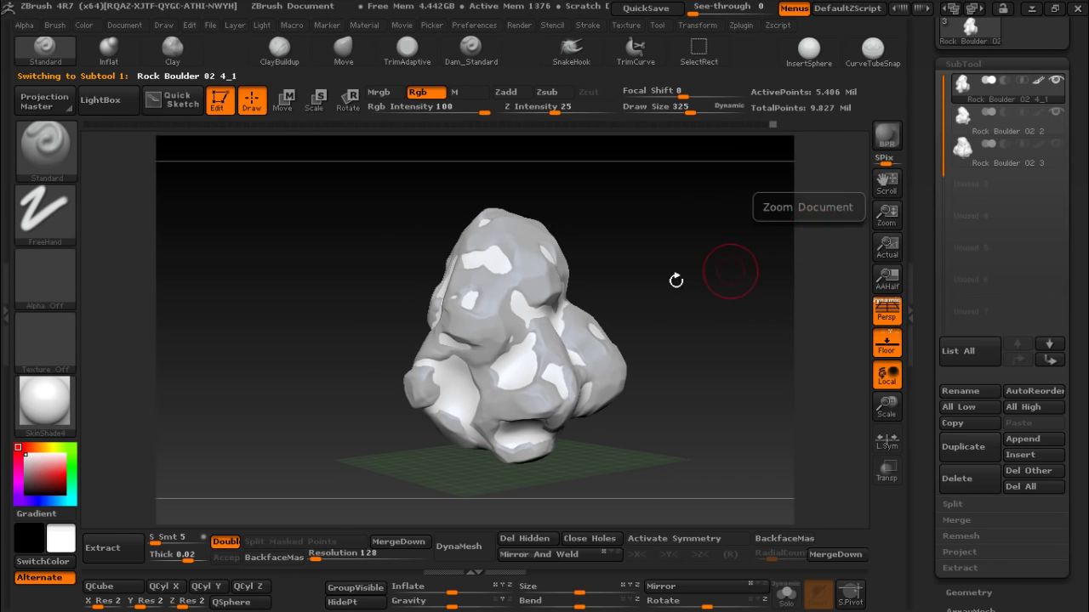
pyautogui.moveTo(675, 277)
pyautogui.mouseDown()
pyautogui.moveTo(749, 259)
pyautogui.moveTo(635, 263)
pyautogui.moveTo(645, 266)
pyautogui.mouseUp()
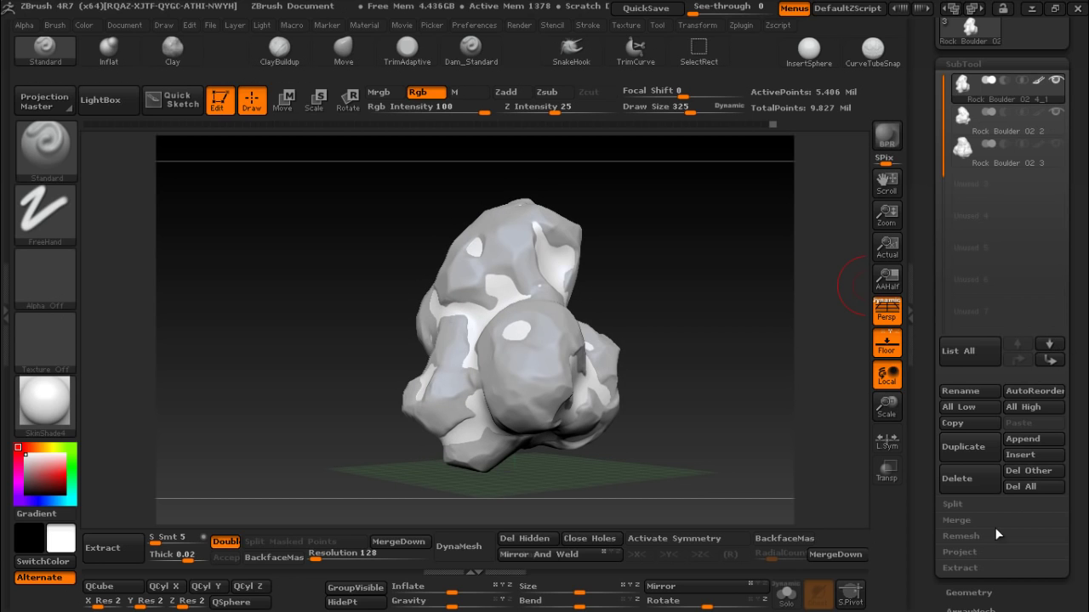
# - Run ProjectAll with Dist 0.05 to transfer the rough rock detail onto the boulder
pyautogui.click(958, 553)
pyautogui.moveTo(1074, 482); pyautogui.dragTo(1078, 386)
pyautogui.click(1031, 456)
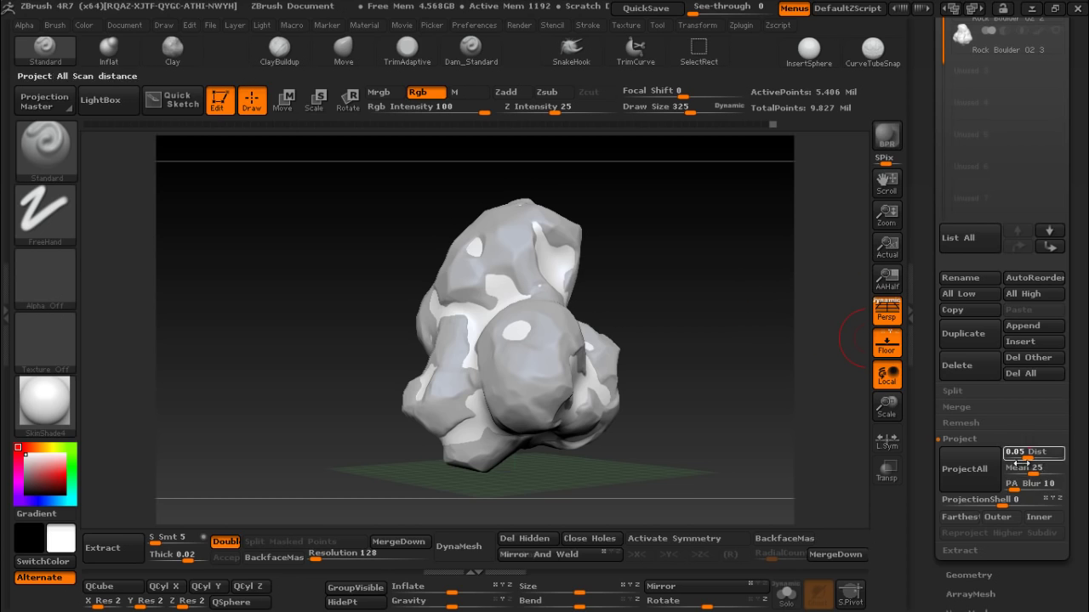
pyautogui.click(964, 475)
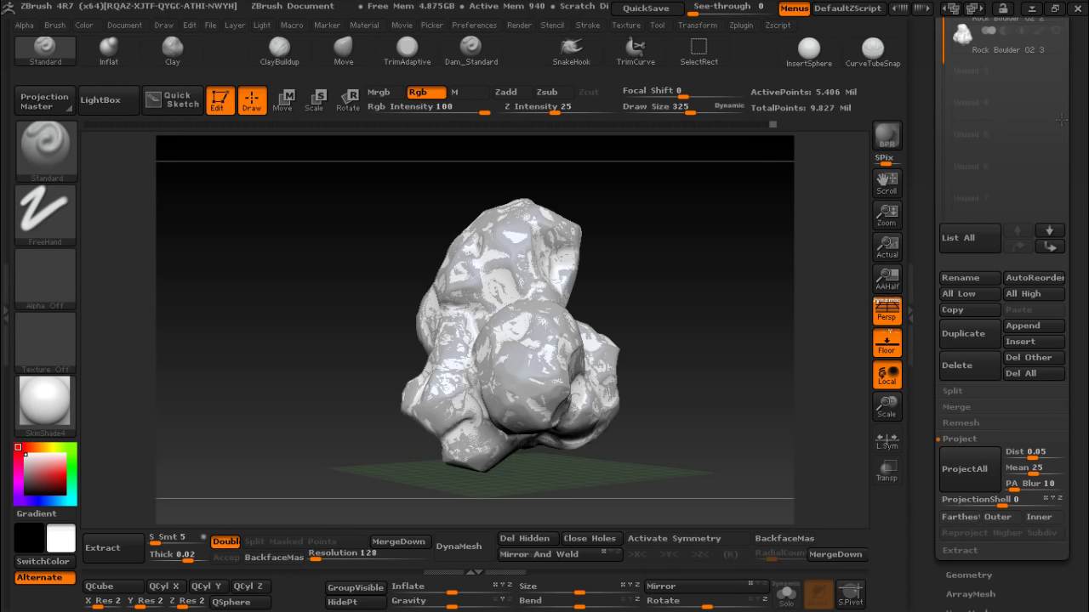
pyautogui.scroll(5, 1055, 204)
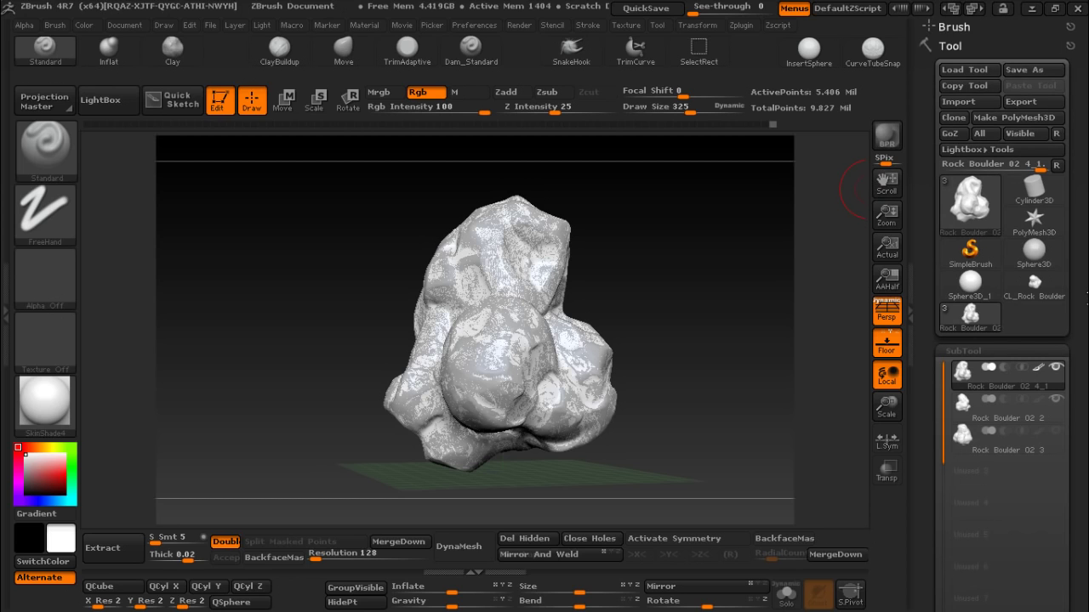
# - Save the tool as 'Boulder 02' in Environ Forest, declining to overwrite Rock Boulder 02 2.ZTL
pyautogui.click(1042, 79)
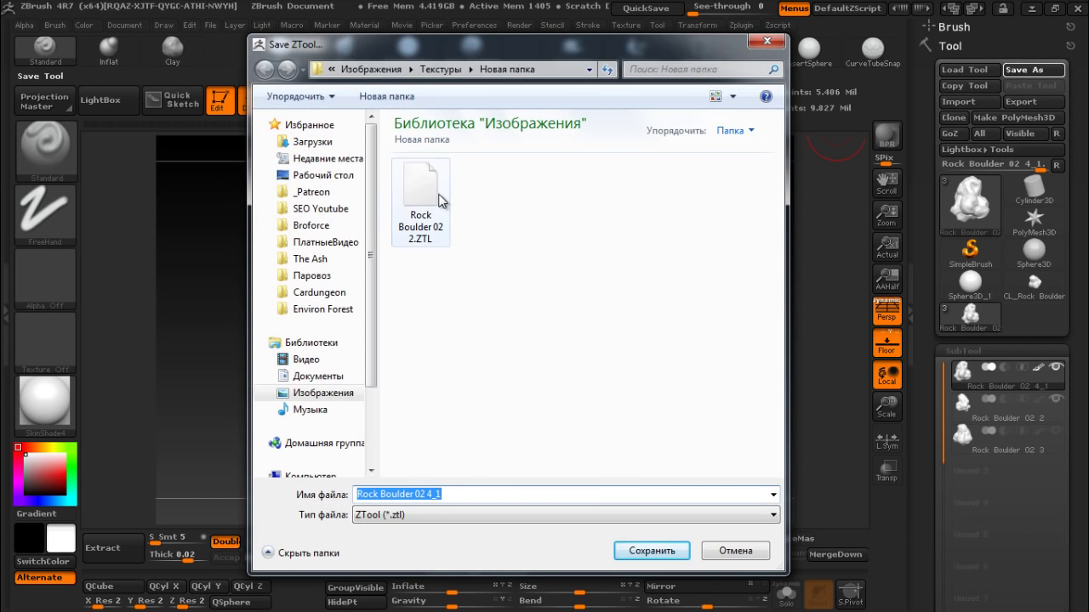
pyautogui.click(421, 204)
pyautogui.click(647, 551)
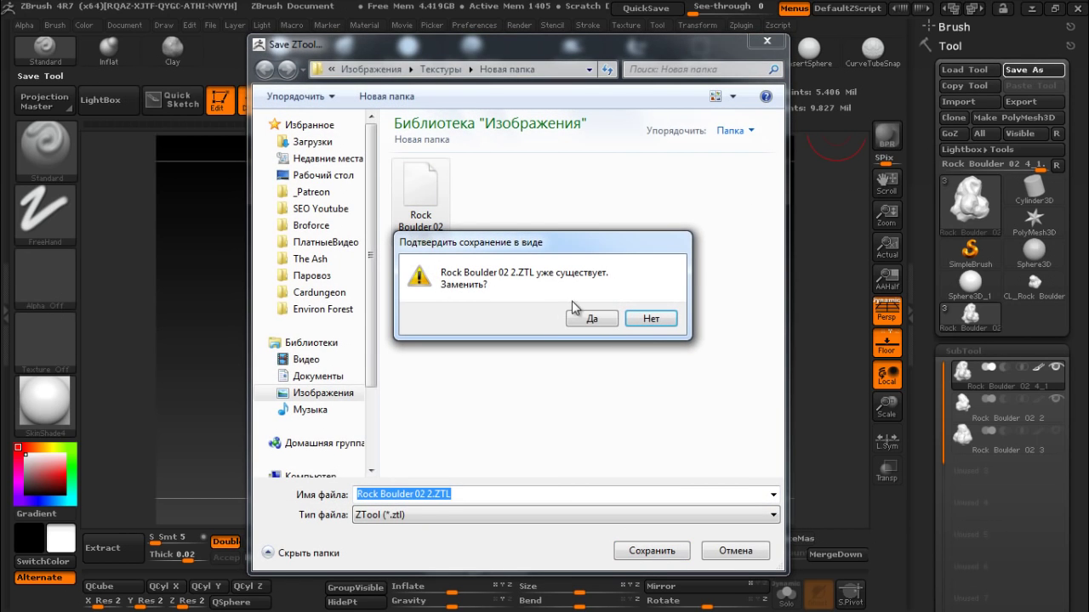
pyautogui.click(655, 319)
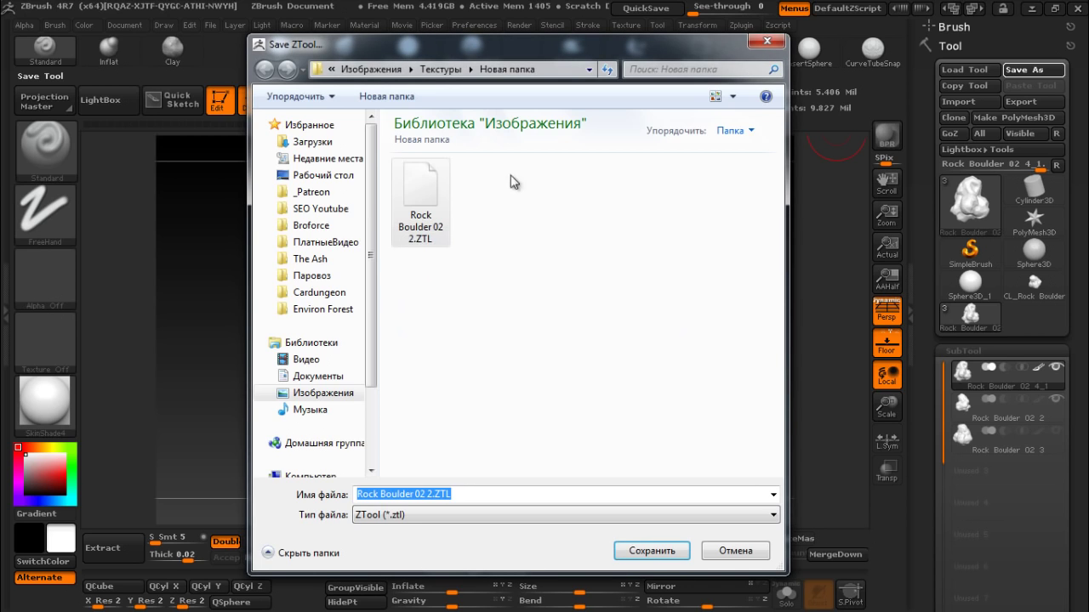
pyautogui.click(340, 308)
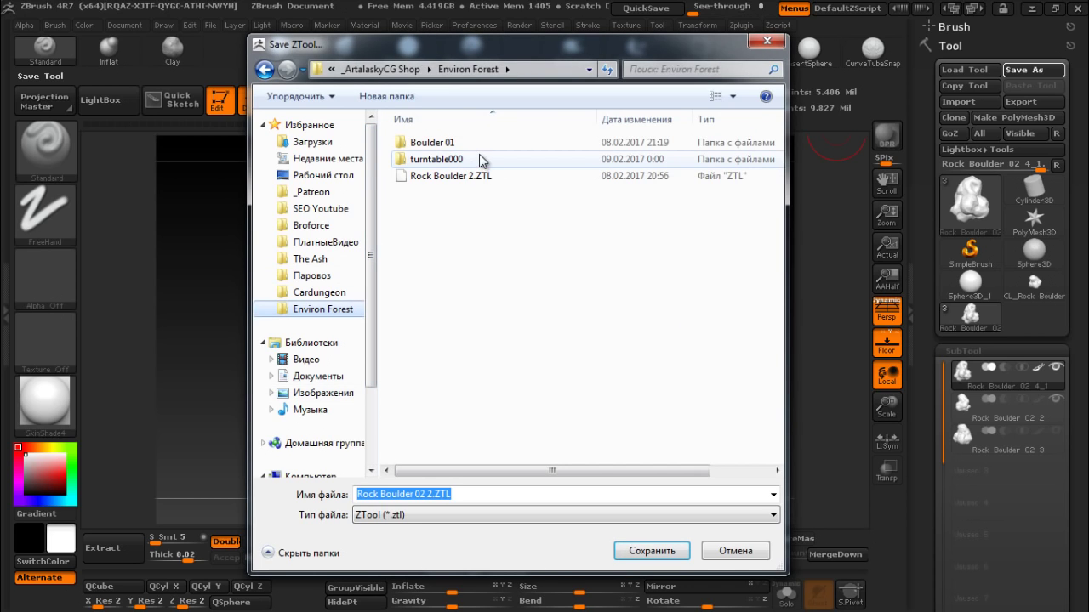
pyautogui.press('Return')
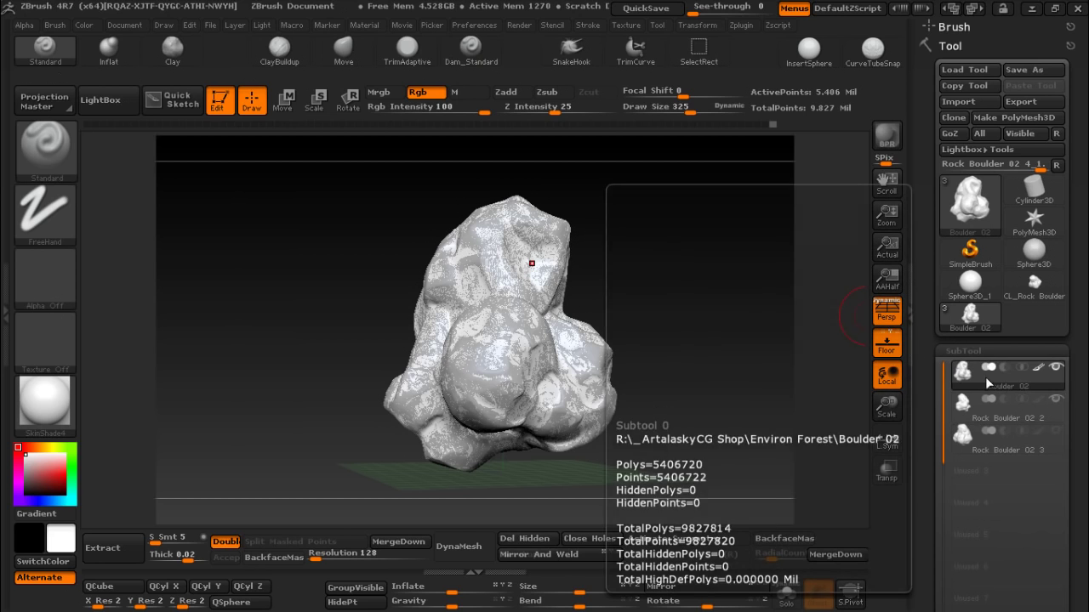
# - Make Boulder 02 the active subtool and frame it in the view
pyautogui.click(1051, 411)
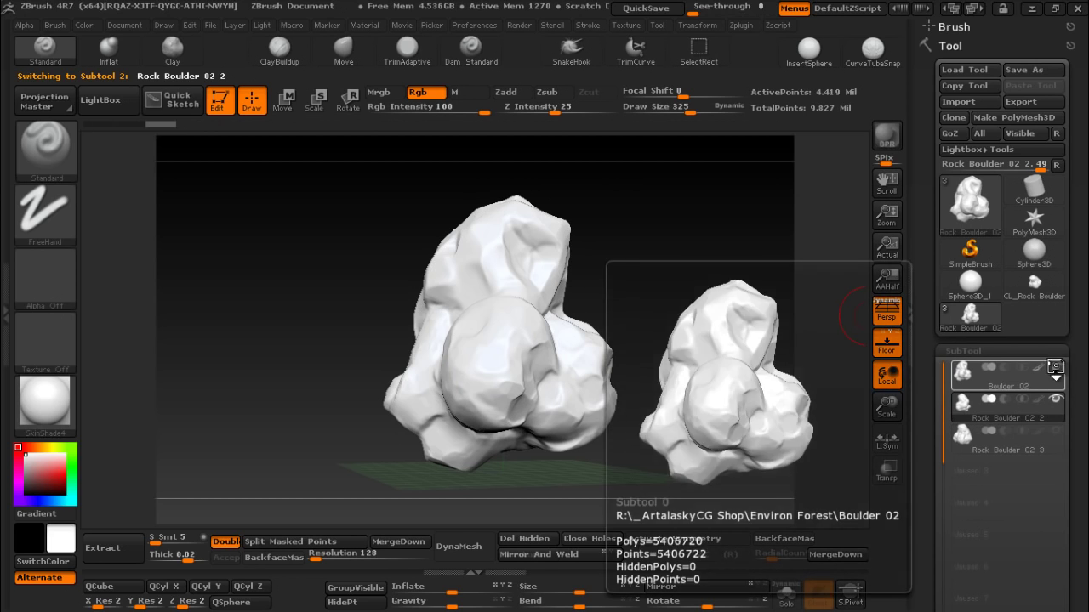
pyautogui.moveTo(717, 312)
pyautogui.mouseDown()
pyautogui.moveTo(652, 315)
pyautogui.moveTo(622, 293)
pyautogui.moveTo(736, 319)
pyautogui.moveTo(687, 296)
pyautogui.moveTo(755, 288)
pyautogui.moveTo(794, 297)
pyautogui.mouseUp()
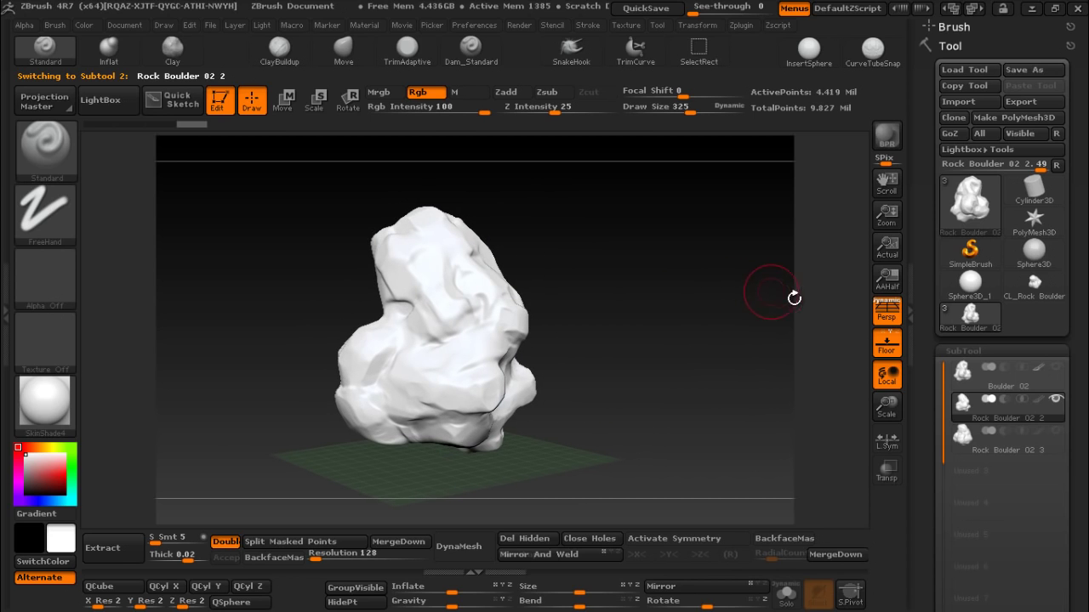
pyautogui.click(1055, 372)
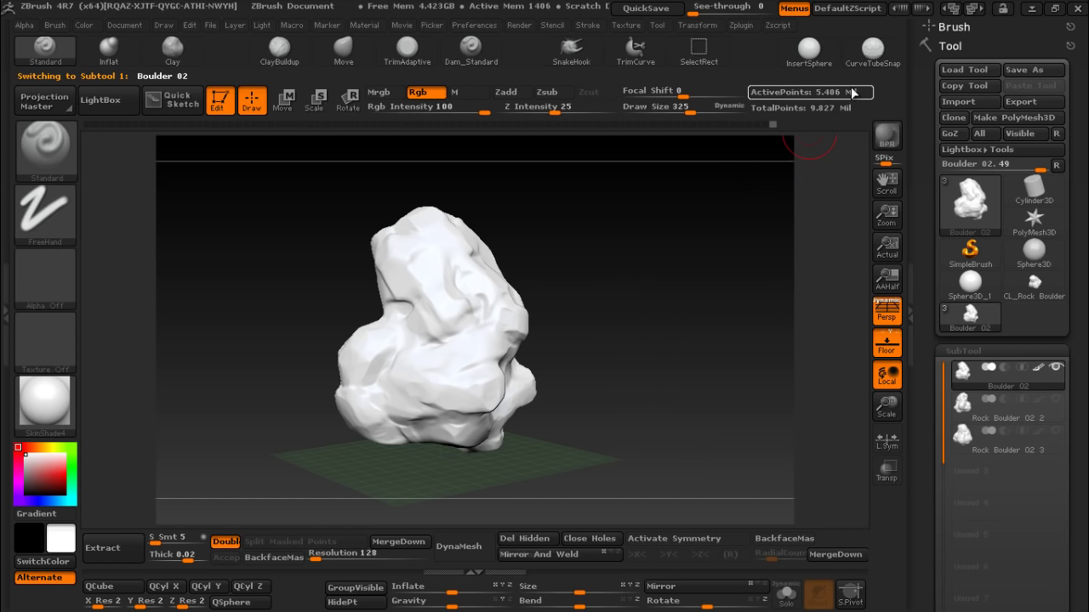
pyautogui.moveTo(603, 250)
pyautogui.mouseDown()
pyautogui.moveTo(693, 277)
pyautogui.moveTo(687, 297)
pyautogui.moveTo(661, 287)
pyautogui.moveTo(729, 284)
pyautogui.moveTo(709, 287)
pyautogui.moveTo(724, 227)
pyautogui.moveTo(668, 297)
pyautogui.moveTo(736, 364)
pyautogui.mouseUp()
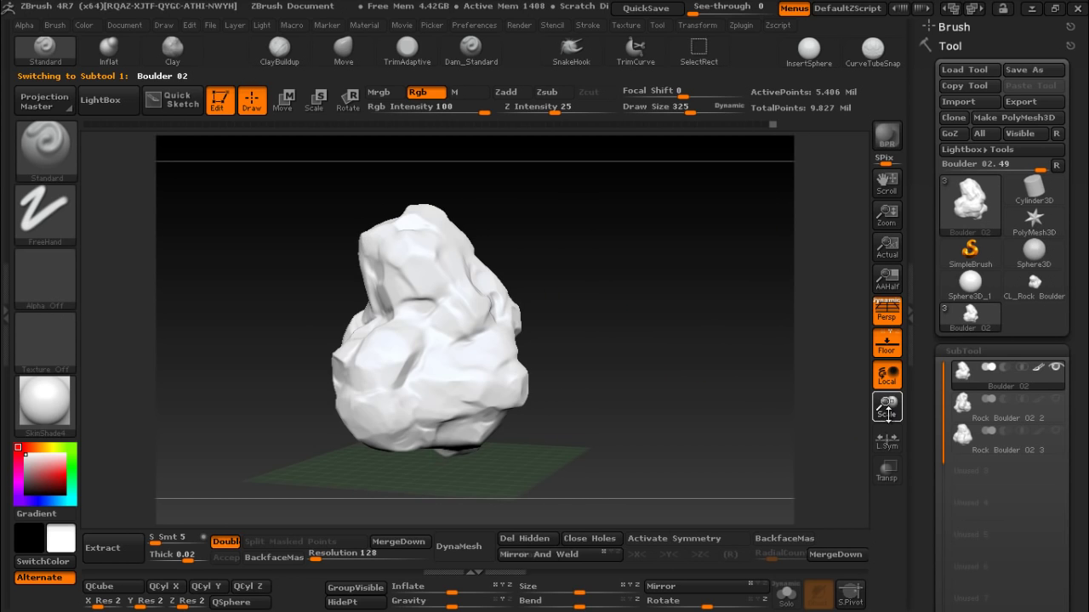
pyautogui.moveTo(887, 415); pyautogui.dragTo(697, 444)
pyautogui.moveTo(652, 323); pyautogui.dragTo(625, 323)
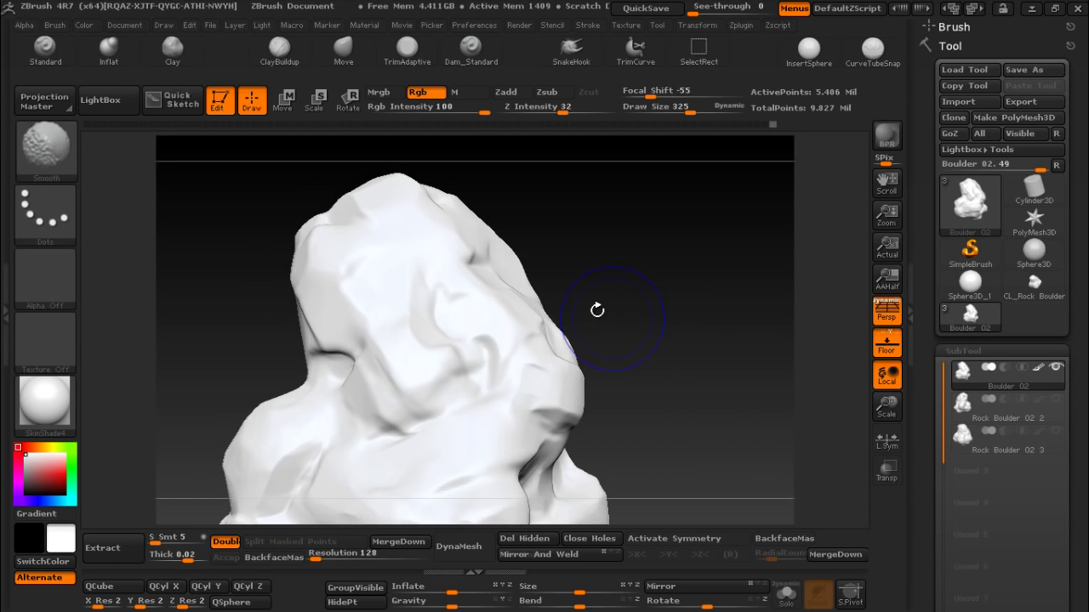
pyautogui.moveTo(559, 218)
pyautogui.mouseDown()
pyautogui.moveTo(661, 292)
pyautogui.moveTo(813, 350)
pyautogui.mouseUp()
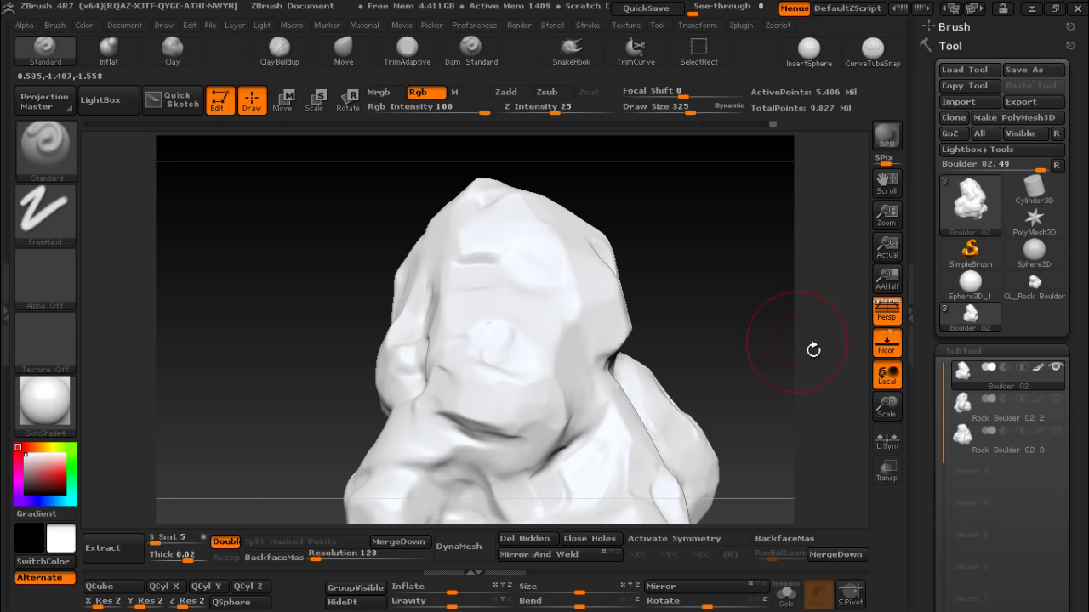
pyautogui.moveTo(887, 408); pyautogui.dragTo(792, 331)
# - Show the polygon wireframe and bring up the Geometry subdivision settings at level 7
pyautogui.hotkey('shift', 'f')
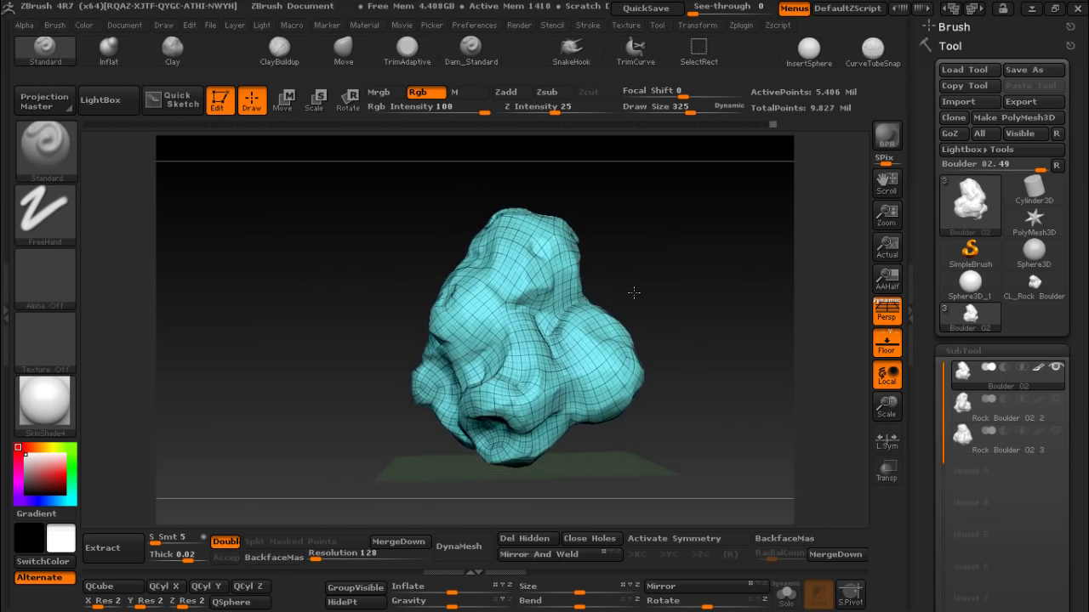
pyautogui.moveTo(634, 293); pyautogui.dragTo(652, 292)
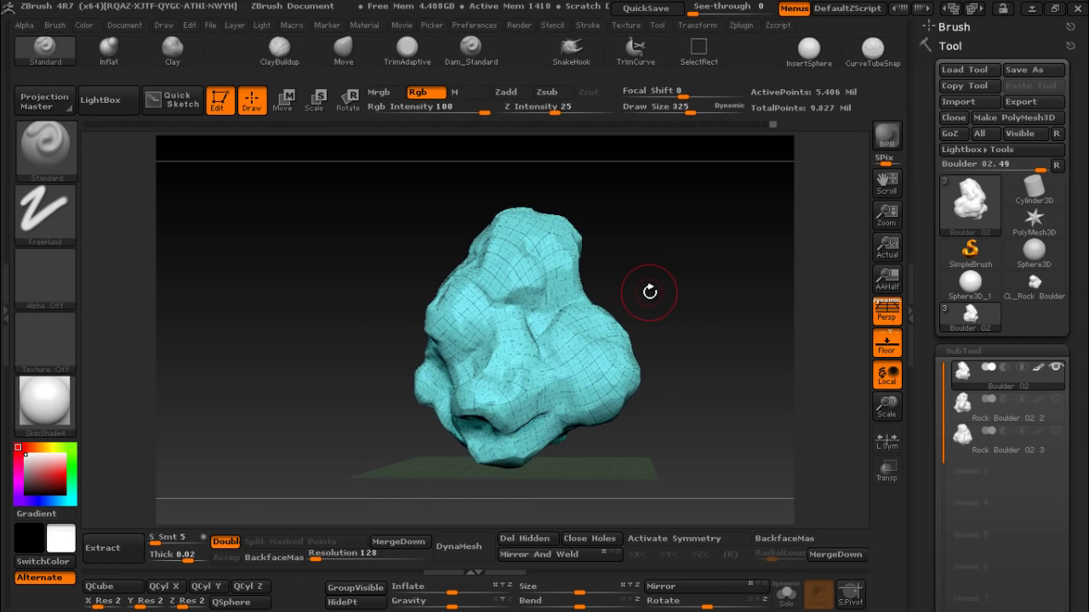
pyautogui.click(989, 351)
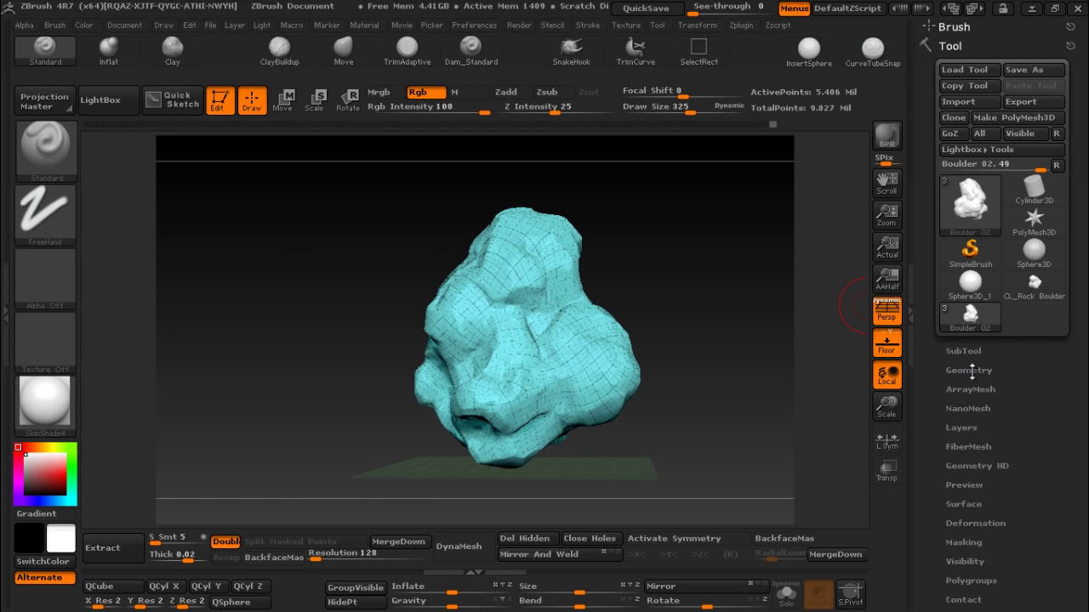
pyautogui.click(970, 370)
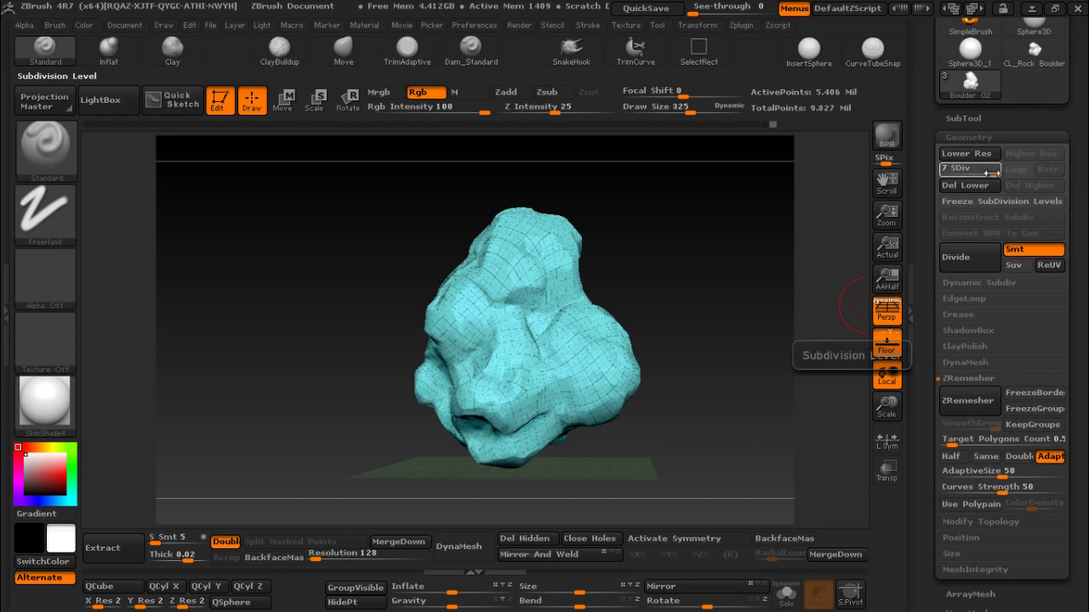
# - Inspect the boulder at SDiv 1 with wireframe, then return it to SDiv 7
pyautogui.click(965, 185)
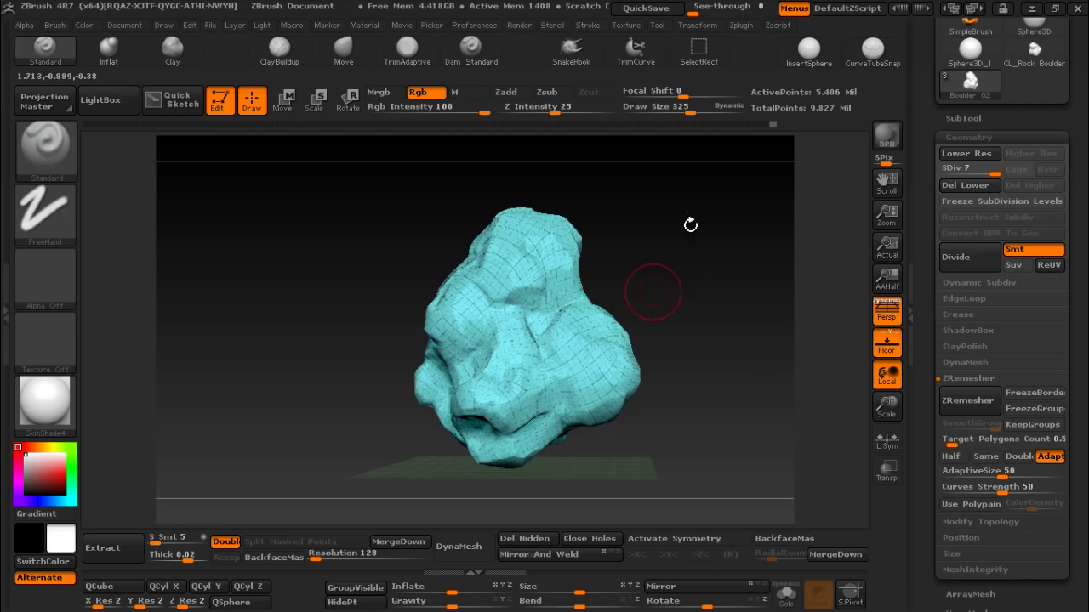
pyautogui.moveTo(978, 169); pyautogui.dragTo(929, 172)
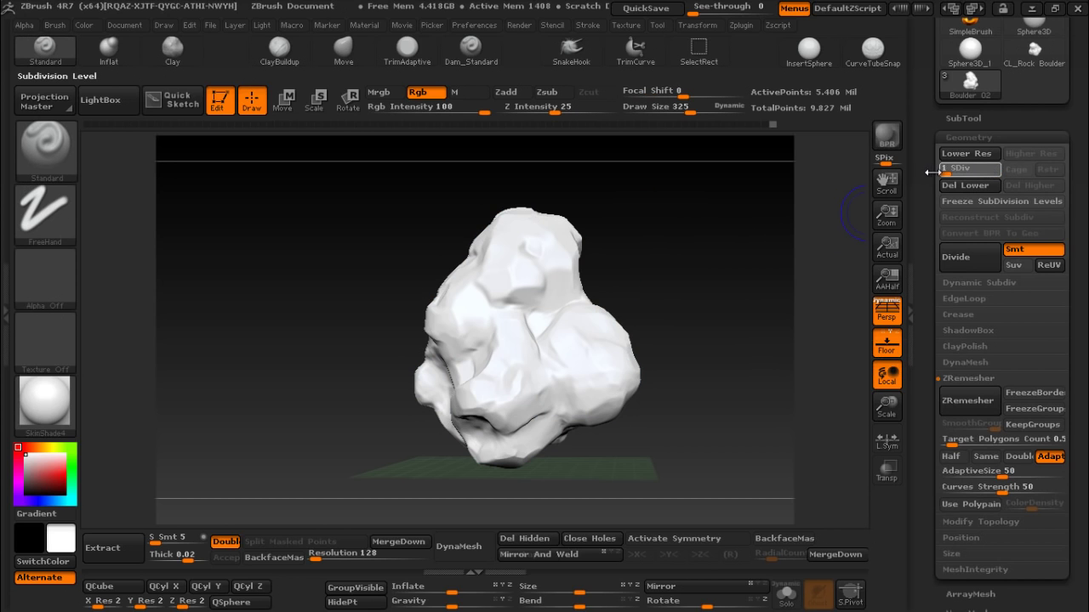
pyautogui.hotkey('shift', 'f')
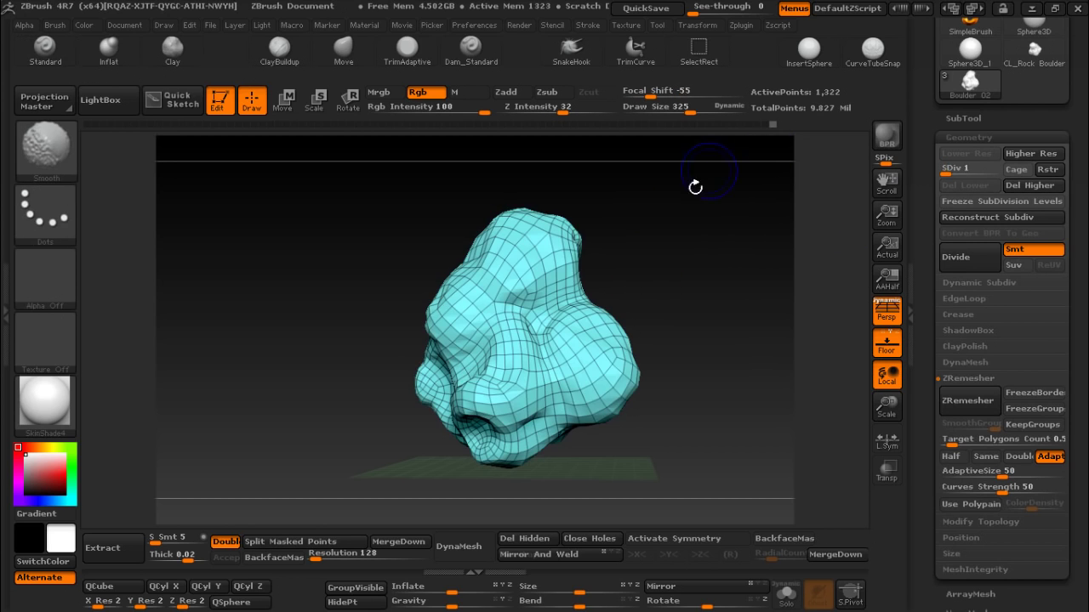
pyautogui.moveTo(643, 272)
pyautogui.mouseDown()
pyautogui.moveTo(741, 268)
pyautogui.moveTo(705, 272)
pyautogui.mouseUp()
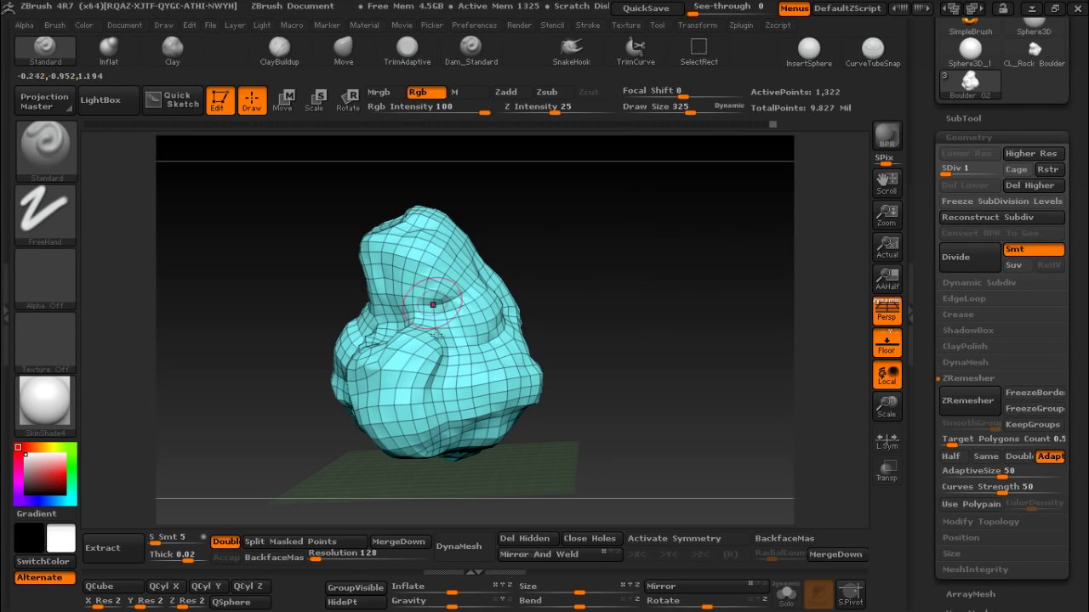
pyautogui.moveTo(942, 170); pyautogui.dragTo(1008, 173)
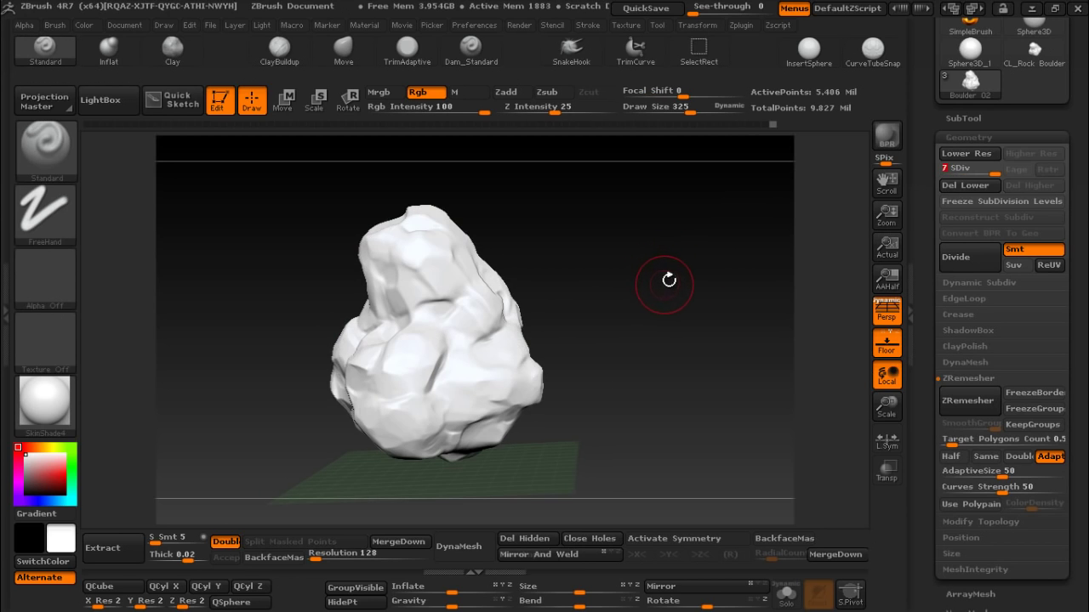
pyautogui.moveTo(669, 280)
pyautogui.mouseDown()
pyautogui.moveTo(644, 284)
pyautogui.moveTo(746, 267)
pyautogui.mouseUp()
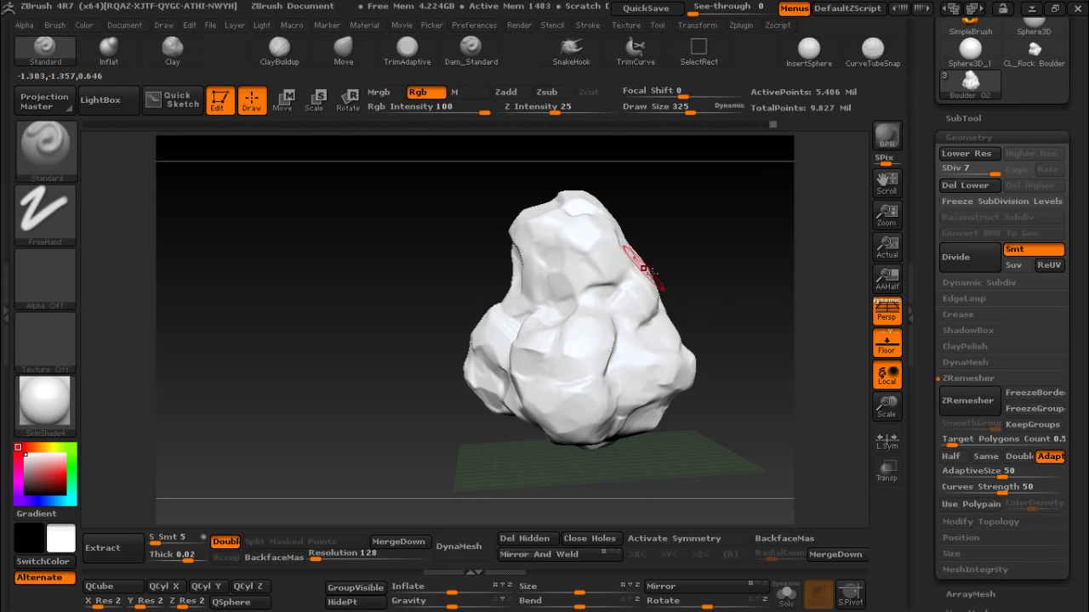
pyautogui.scroll(-5, 984, 517)
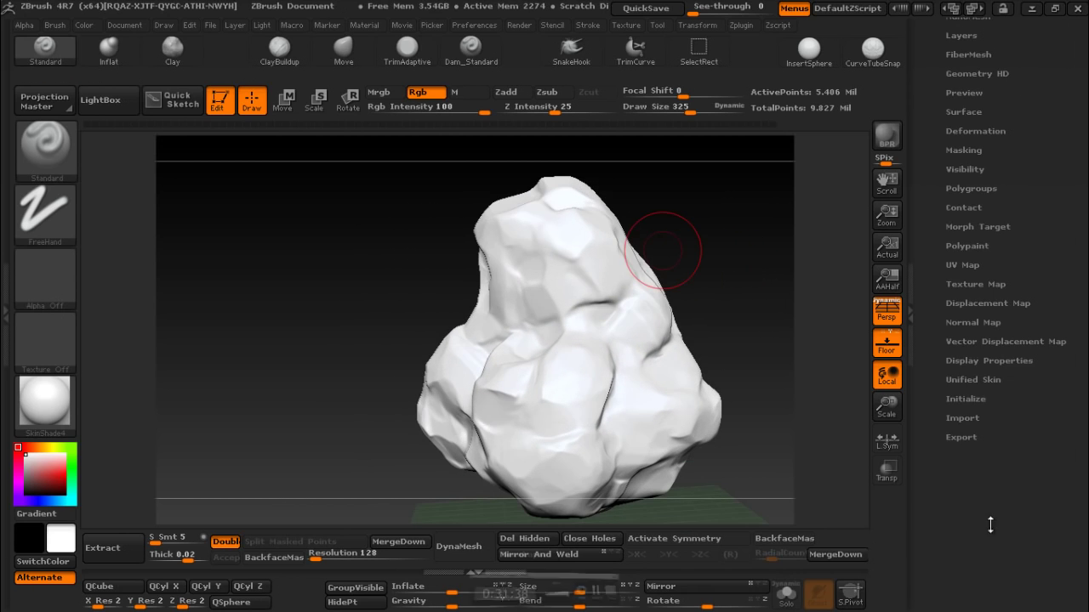
# - Set the brush stroke to DragRect and the alpha to BrushAlpha
pyautogui.click(60, 209)
pyautogui.click(192, 228)
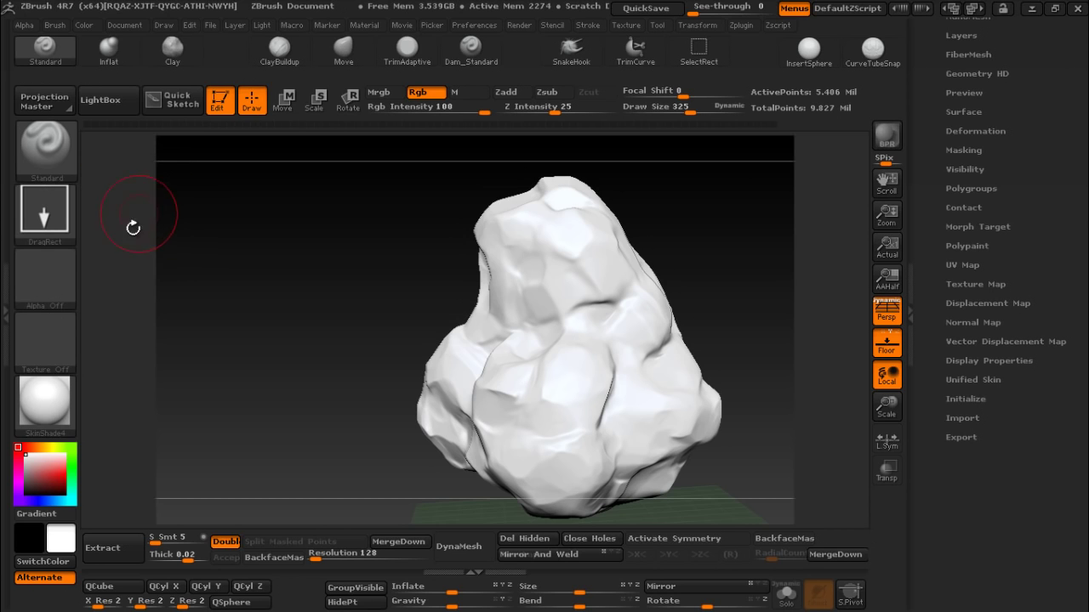
pyautogui.click(54, 271)
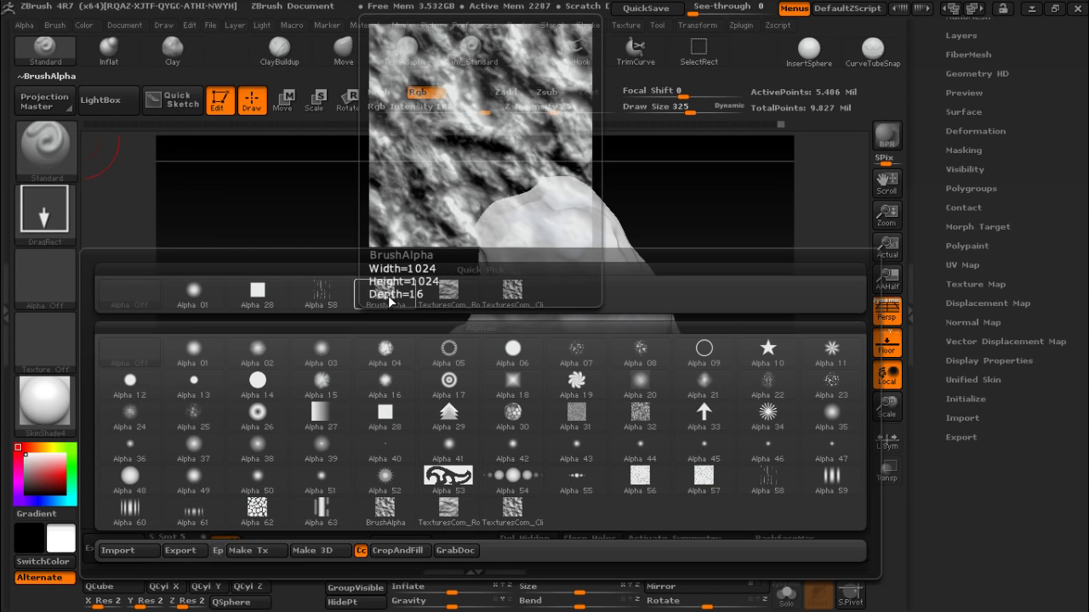
pyautogui.moveTo(449, 294)
pyautogui.click(392, 305)
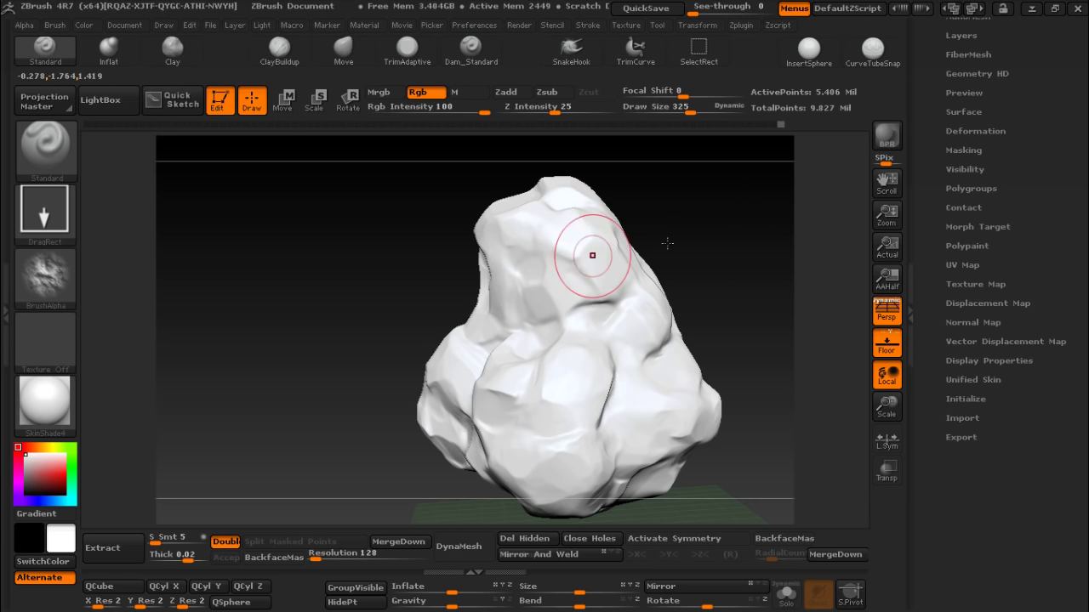
pyautogui.moveTo(590, 250); pyautogui.dragTo(608, 233)
# - Switch the brush to Zadd without colour and stamp a trial rock patch on the upper-left
pyautogui.press('f')
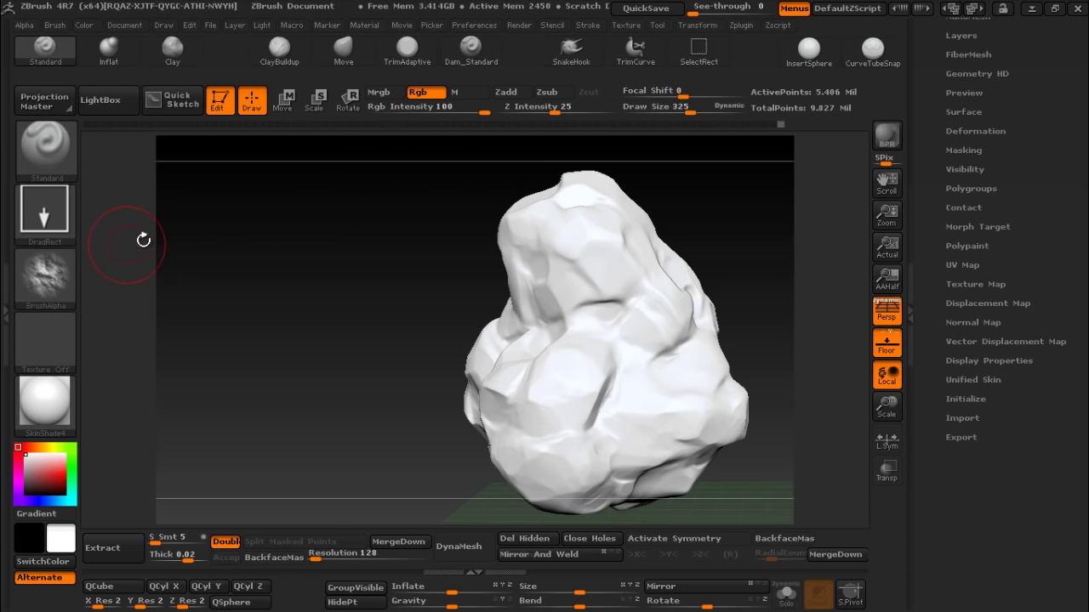
pyautogui.click(509, 95)
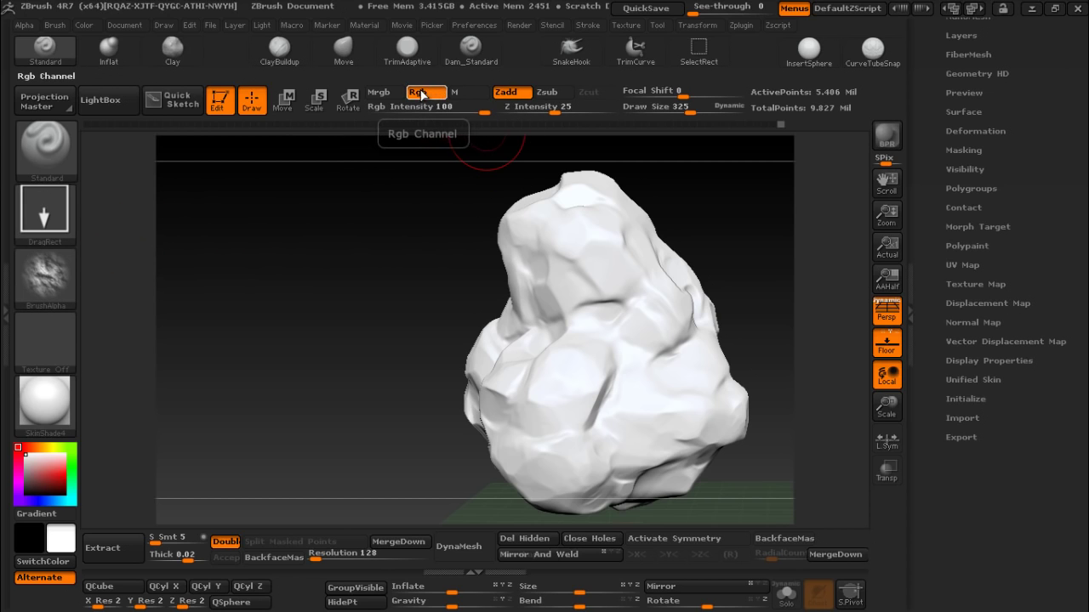
pyautogui.click(420, 94)
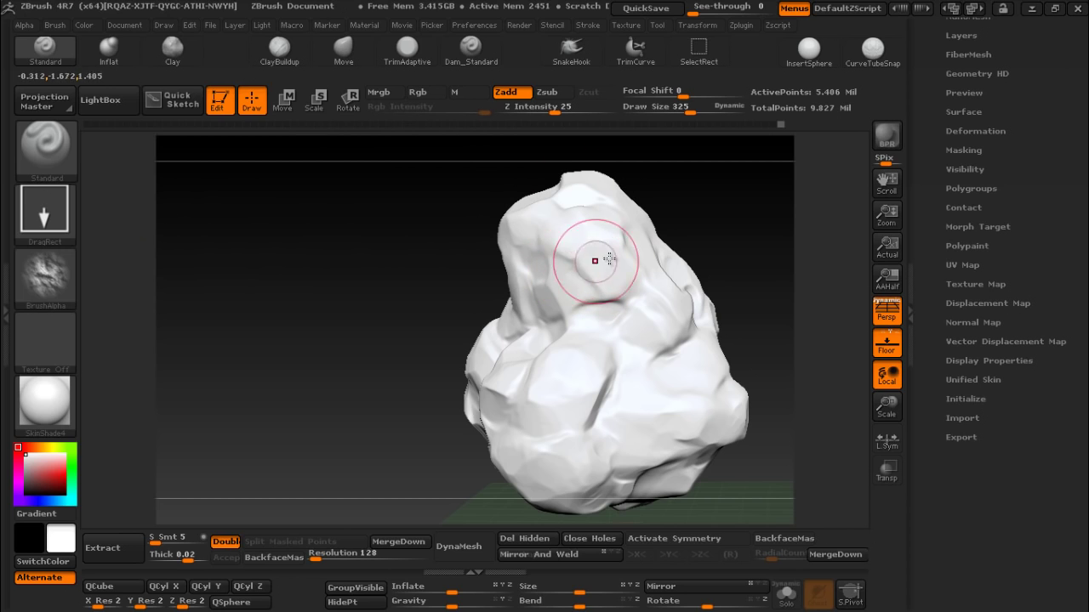
pyautogui.moveTo(596, 255); pyautogui.dragTo(780, 222)
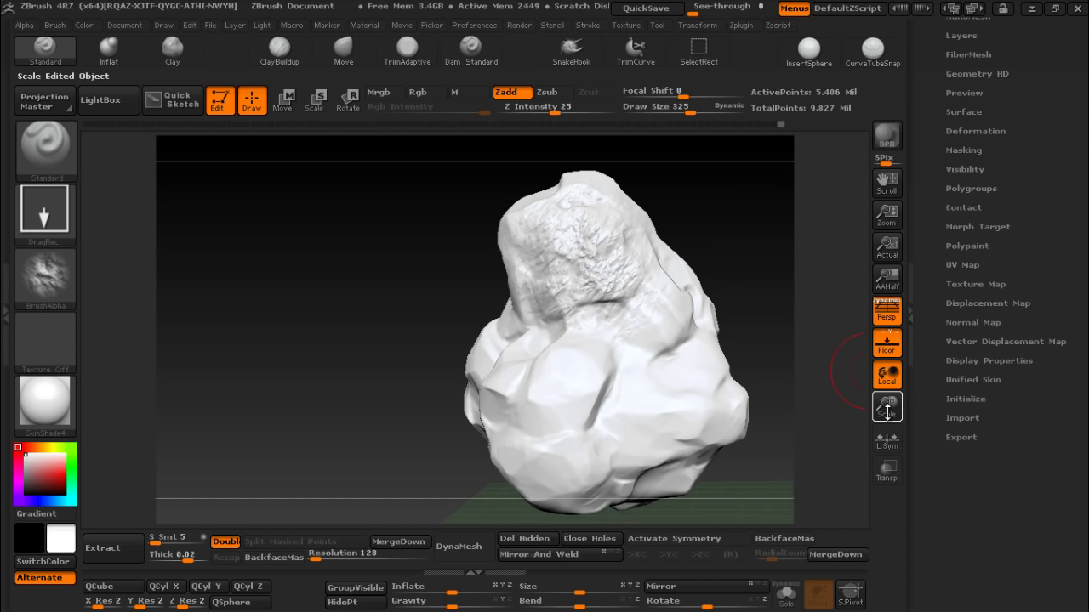
pyautogui.moveTo(887, 411); pyautogui.dragTo(887, 357)
pyautogui.moveTo(343, 316); pyautogui.dragTo(381, 242)
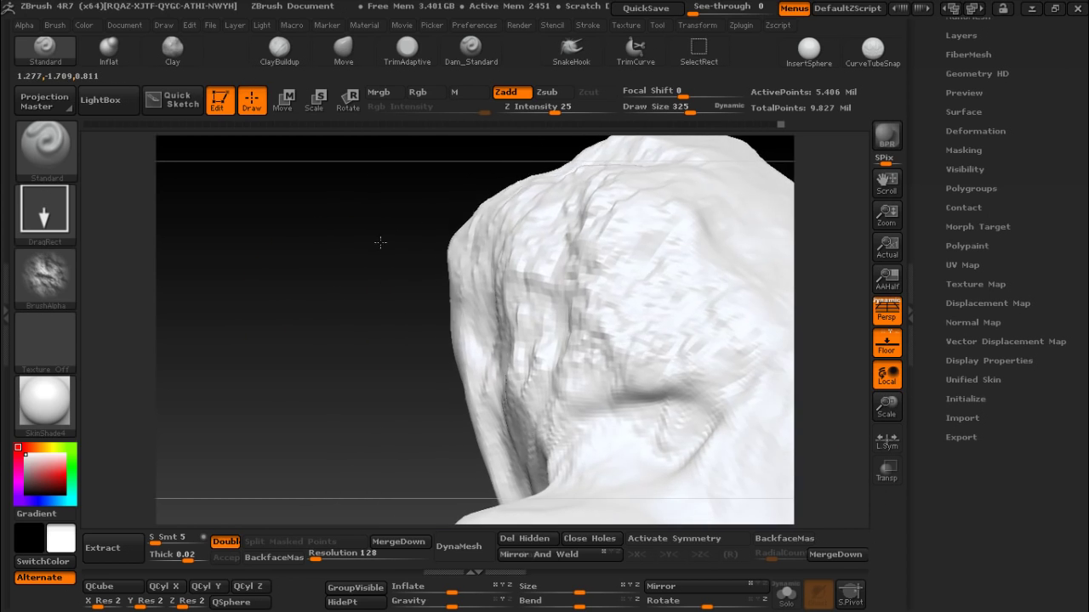
pyautogui.moveTo(394, 316); pyautogui.dragTo(511, 299)
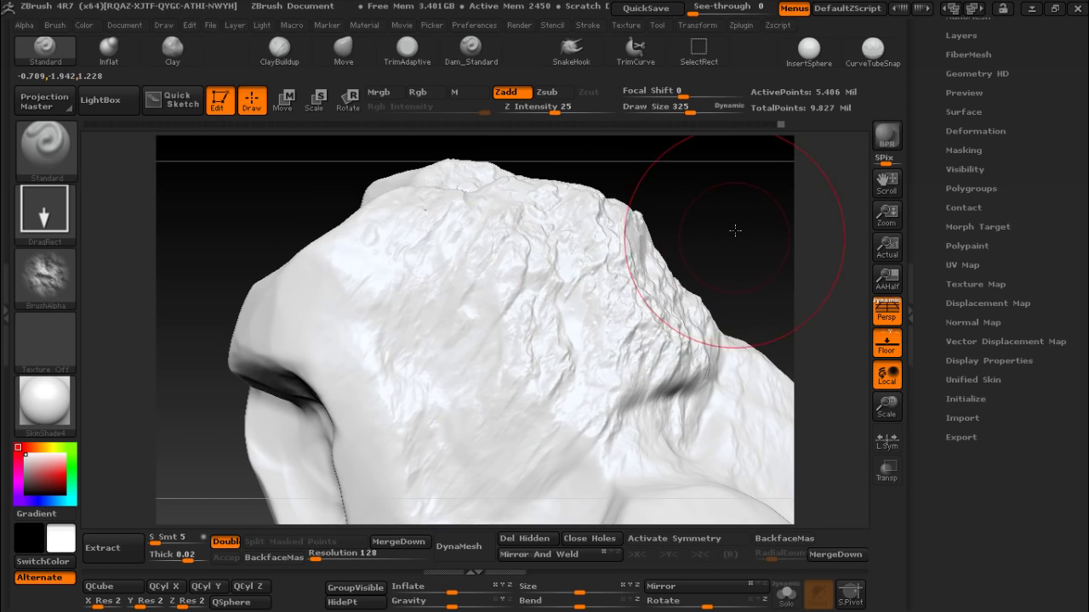
pyautogui.moveTo(735, 229); pyautogui.dragTo(756, 194)
pyautogui.moveTo(737, 255); pyautogui.dragTo(722, 287)
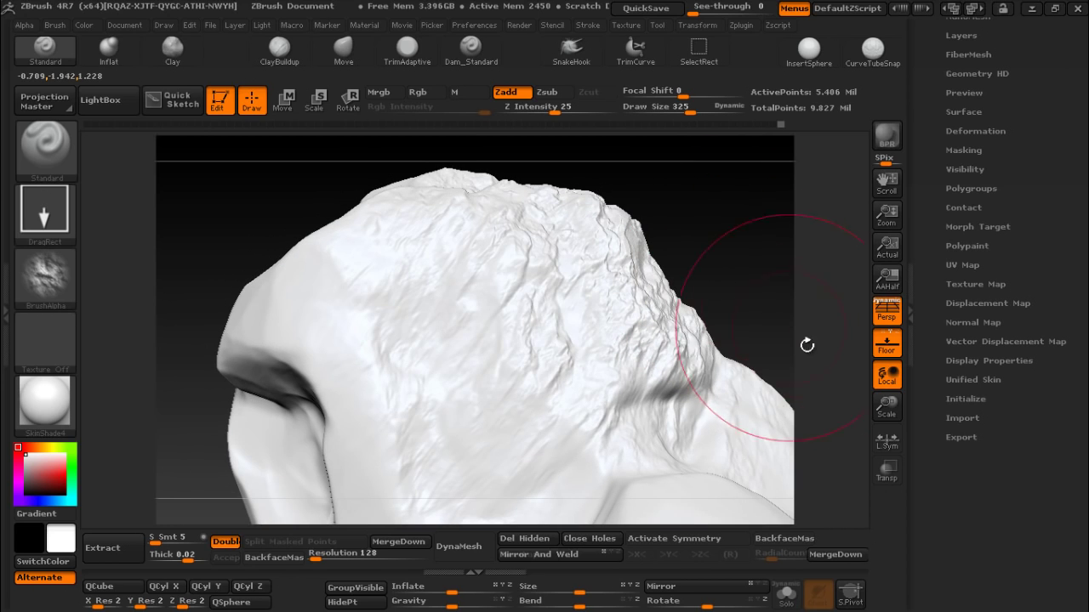
pyautogui.moveTo(887, 408); pyautogui.dragTo(845, 355)
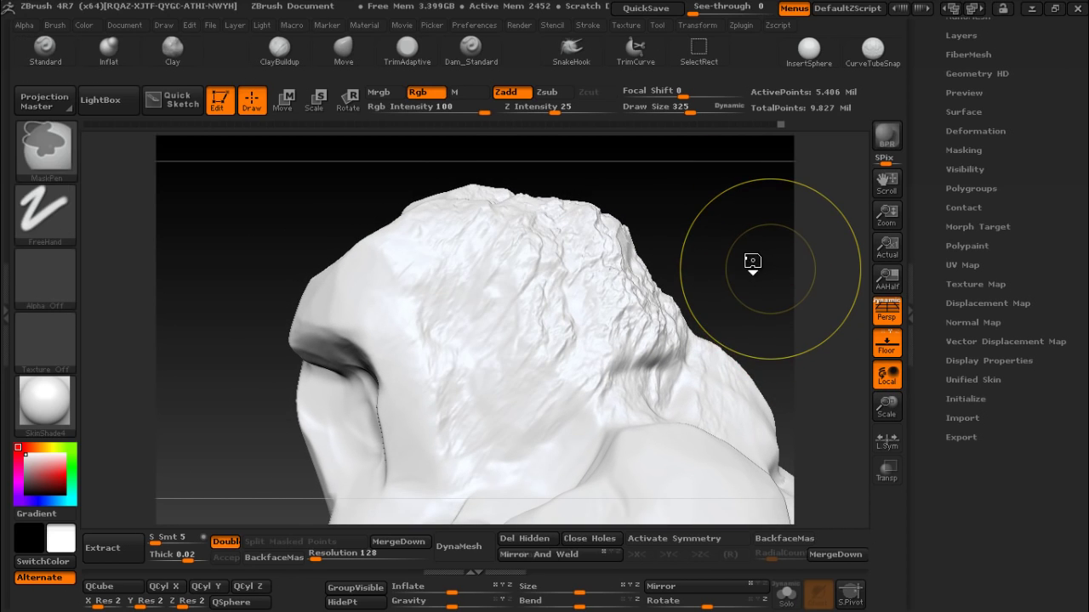
# - Undo the trial patch, lower Z Intensity to 20, and stamp rock texture on the upper centre
pyautogui.hotkey('ctrl', 'z')
pyautogui.moveTo(555, 112); pyautogui.dragTo(542, 111)
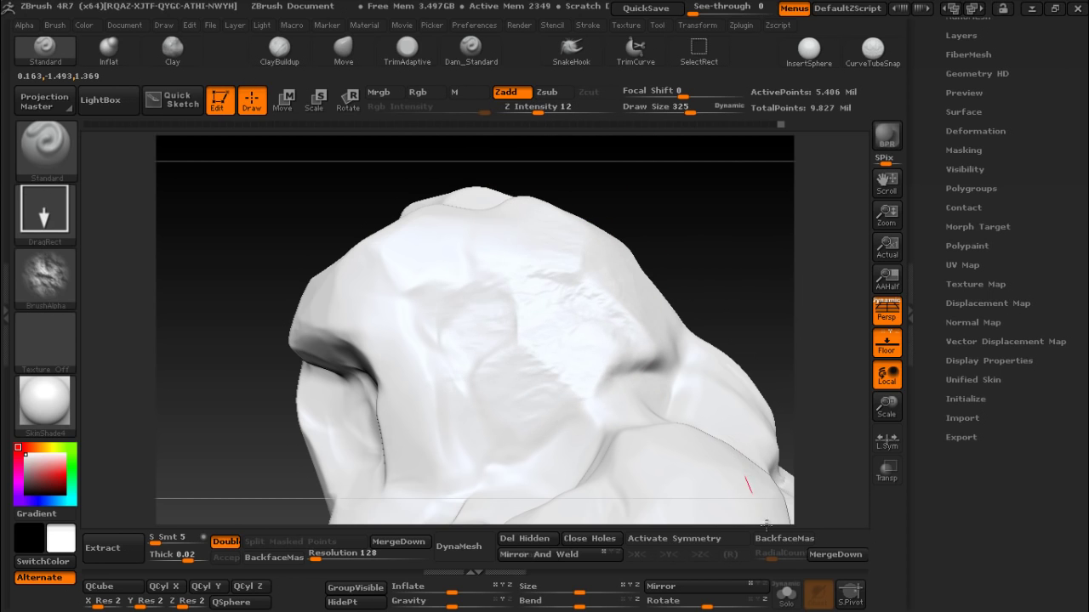
pyautogui.moveTo(668, 177); pyautogui.dragTo(644, 285)
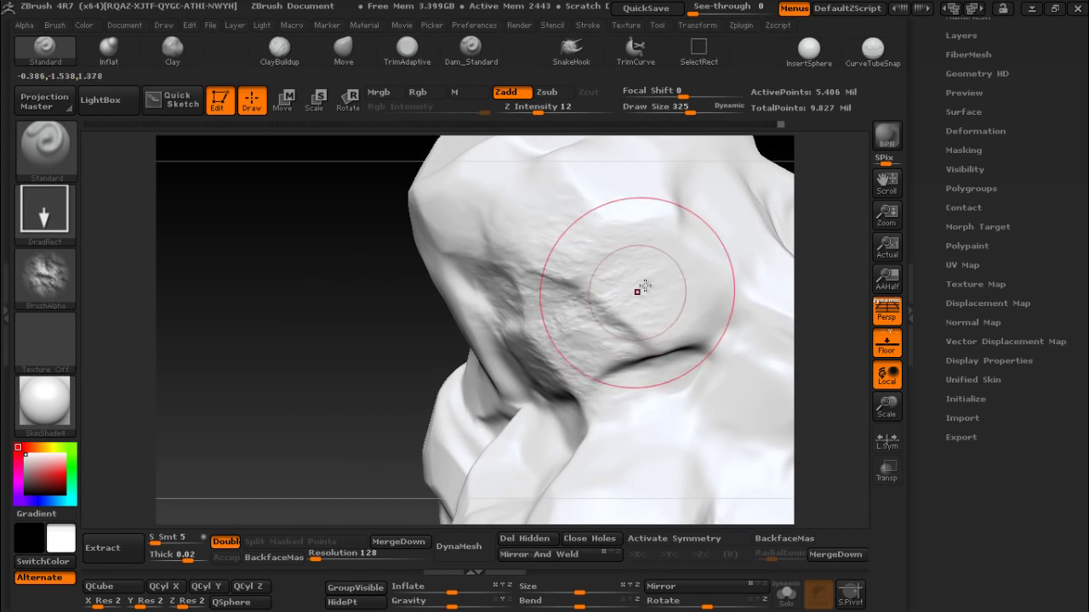
pyautogui.moveTo(352, 337); pyautogui.dragTo(584, 323)
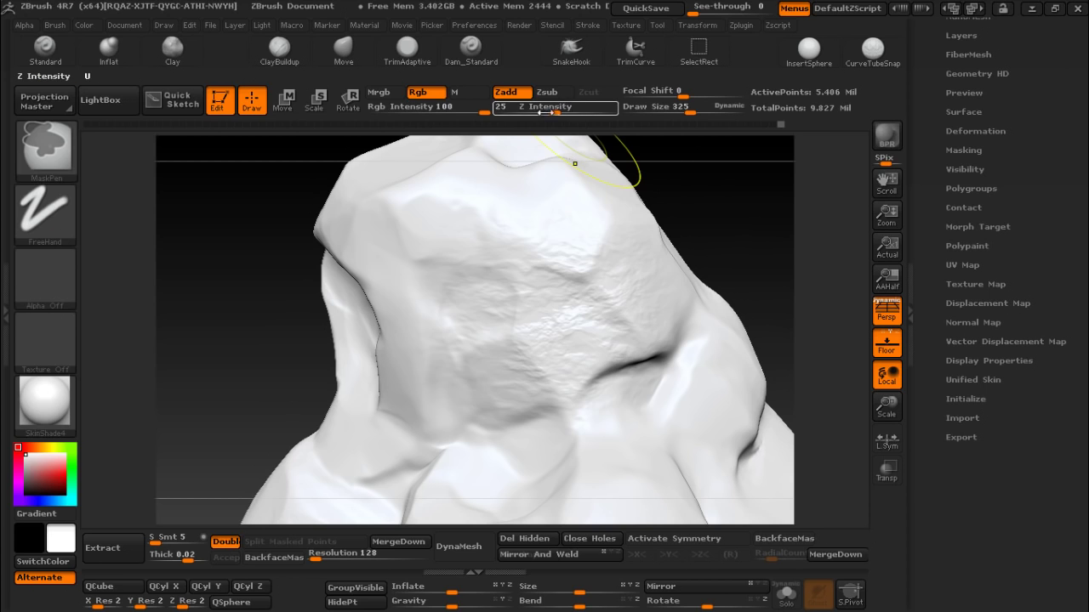
pyautogui.moveTo(541, 111); pyautogui.dragTo(550, 112)
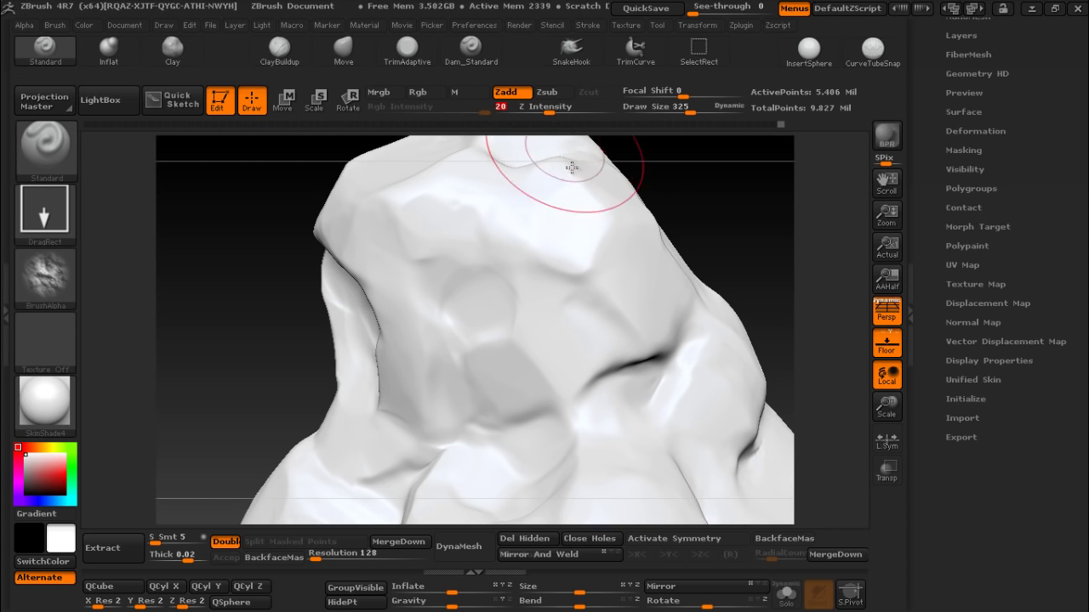
pyautogui.moveTo(514, 281); pyautogui.dragTo(679, 486)
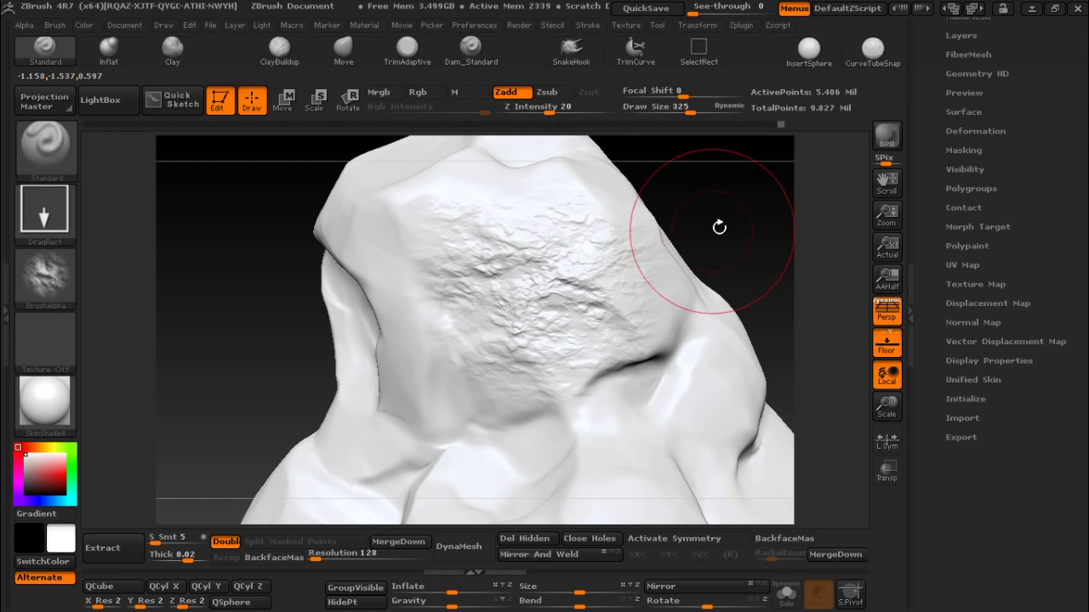
pyautogui.moveTo(717, 226)
pyautogui.mouseDown()
pyautogui.moveTo(687, 184)
pyautogui.moveTo(554, 312)
pyautogui.moveTo(453, 303)
pyautogui.moveTo(523, 255)
pyautogui.mouseUp()
pyautogui.moveTo(686, 219); pyautogui.dragTo(636, 231)
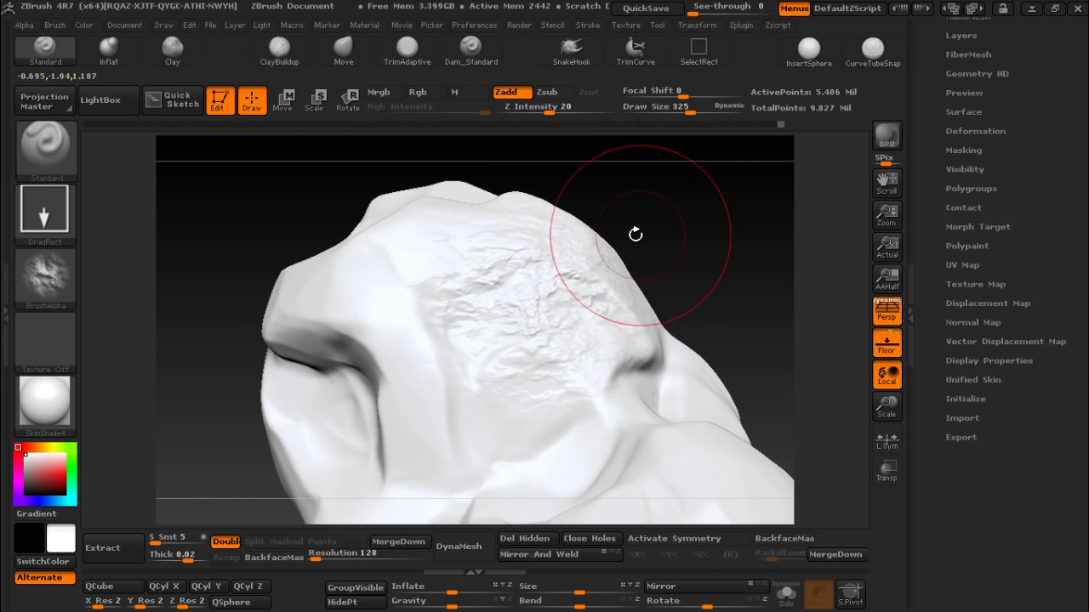
pyautogui.moveTo(479, 280); pyautogui.dragTo(615, 250)
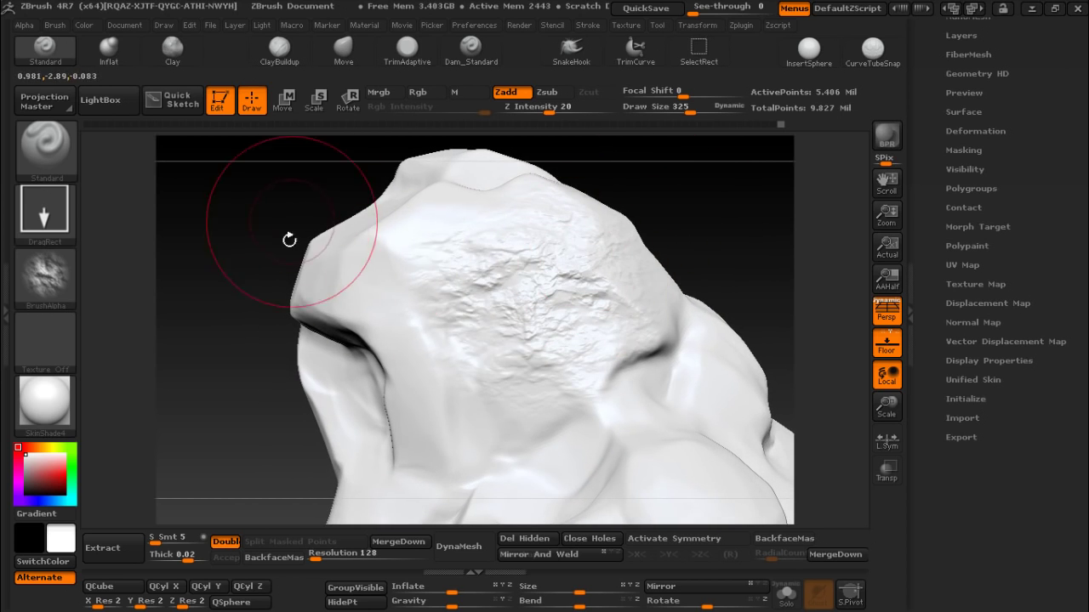
pyautogui.moveTo(884, 406); pyautogui.dragTo(510, 391)
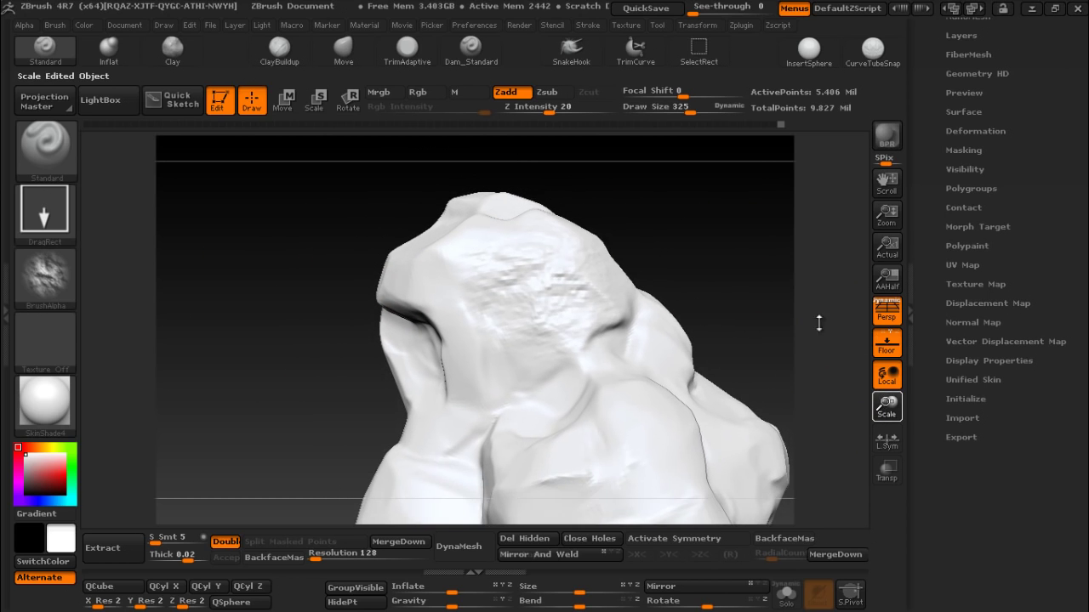
# - Apply the MatCap Gray material to the boulder
pyautogui.click(63, 408)
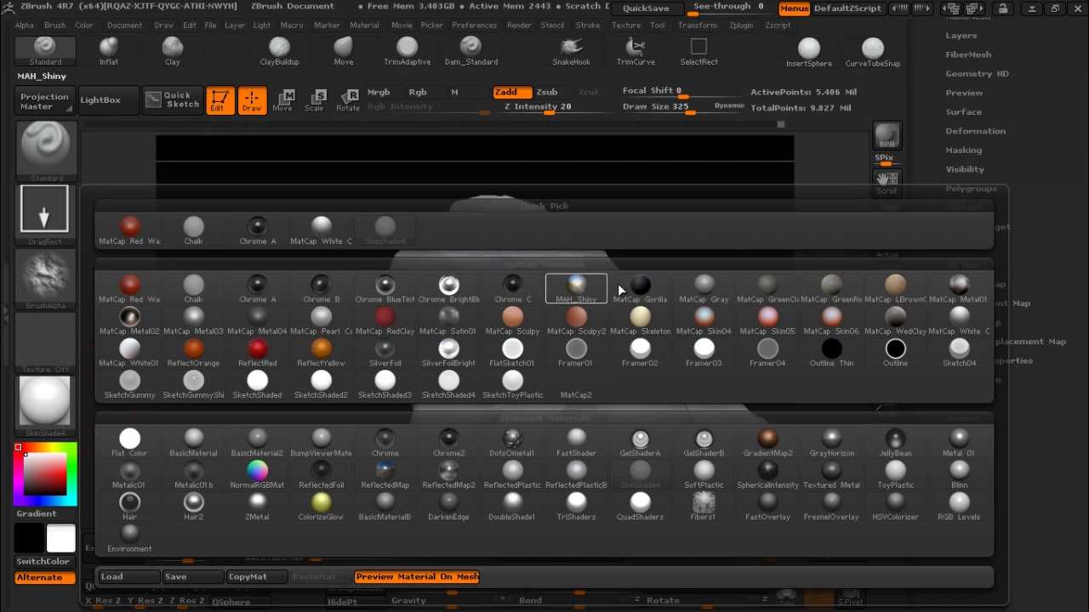
pyautogui.moveTo(321, 228)
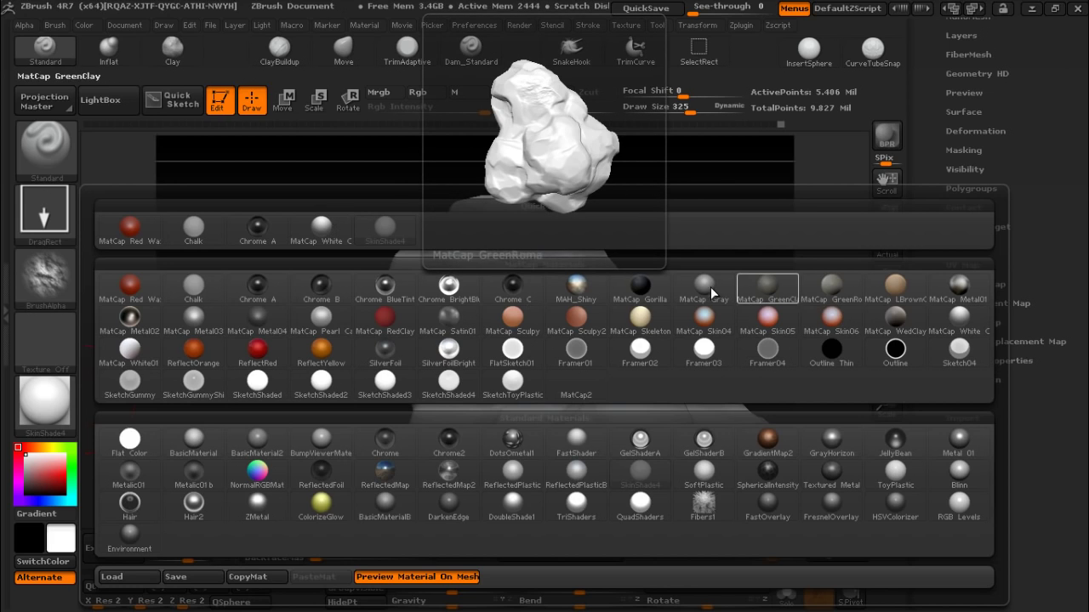
pyautogui.click(705, 288)
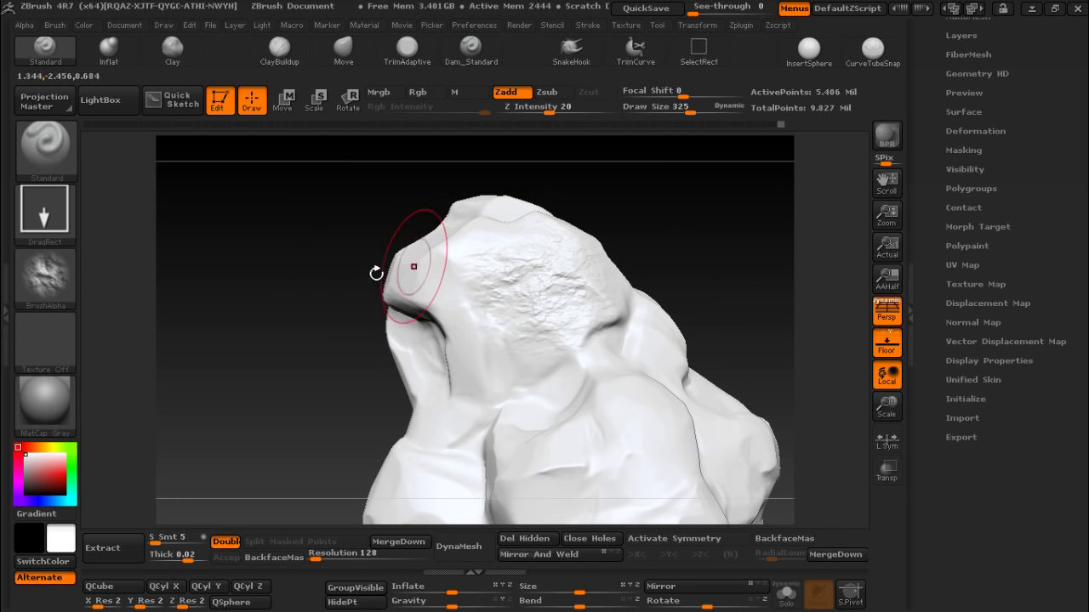
pyautogui.moveTo(377, 347)
pyautogui.mouseDown()
pyautogui.moveTo(329, 272)
pyautogui.moveTo(566, 281)
pyautogui.mouseUp()
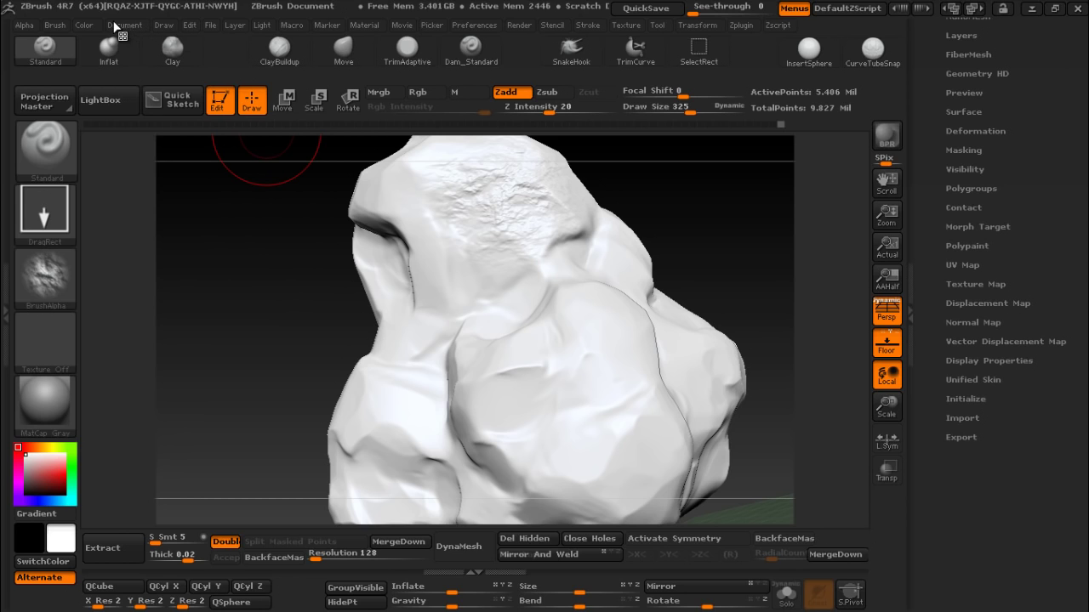
# - Enable Mrgb, pick a light grey colour and fill the whole object with it
pyautogui.click(85, 25)
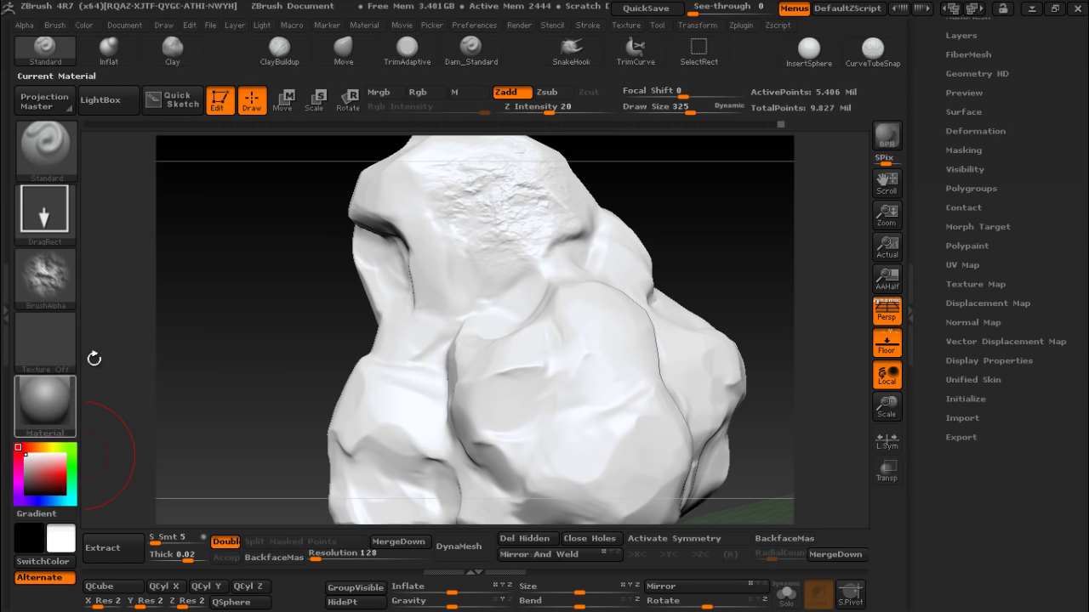
pyautogui.click(385, 93)
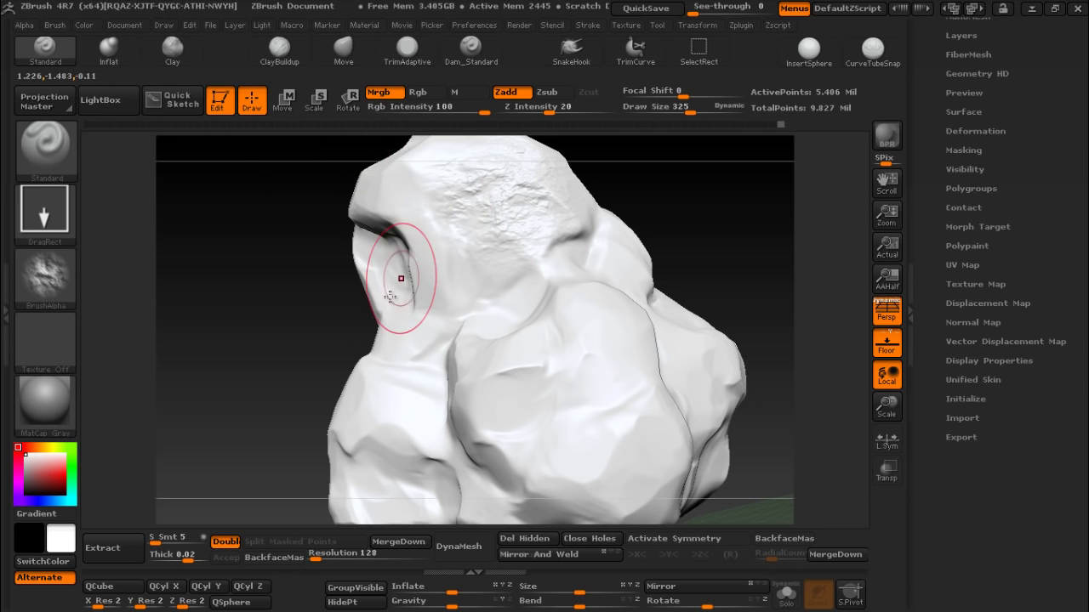
pyautogui.click(6, 315)
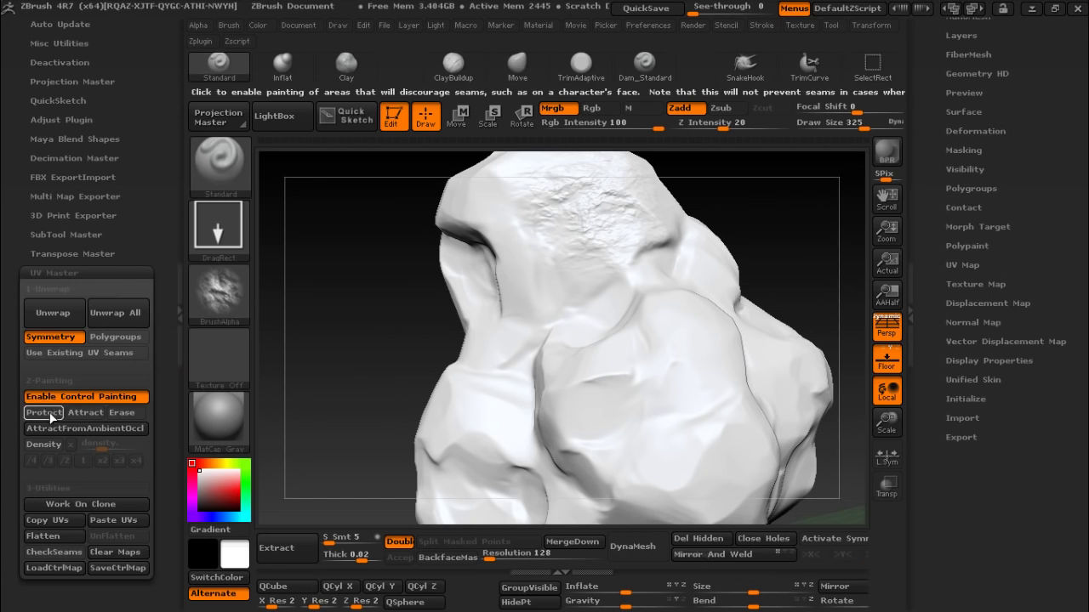
pyautogui.click(178, 318)
pyautogui.moveTo(19, 460); pyautogui.dragTo(27, 459)
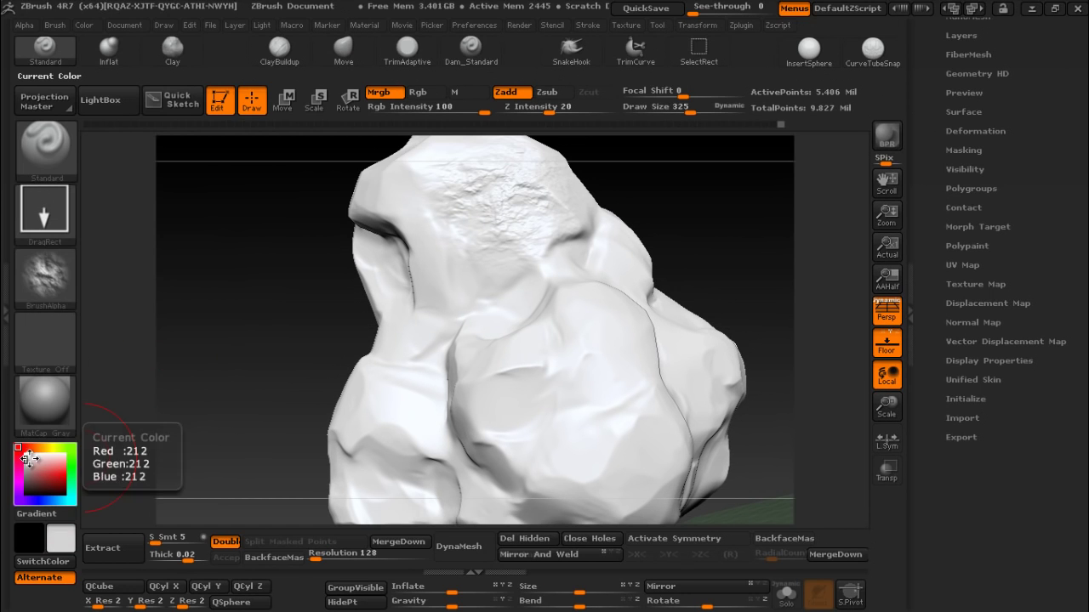
pyautogui.click(89, 23)
# - Fill the boulder grey, then stamp trial rock patches on its front, undoing two
pyautogui.click(141, 322)
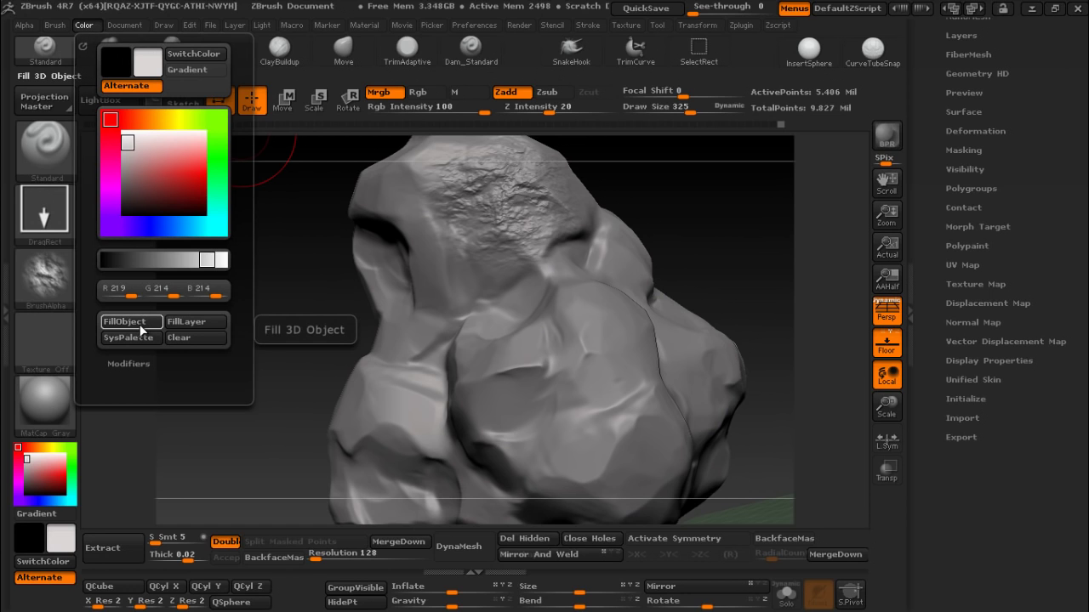
pyautogui.moveTo(668, 232); pyautogui.dragTo(579, 240)
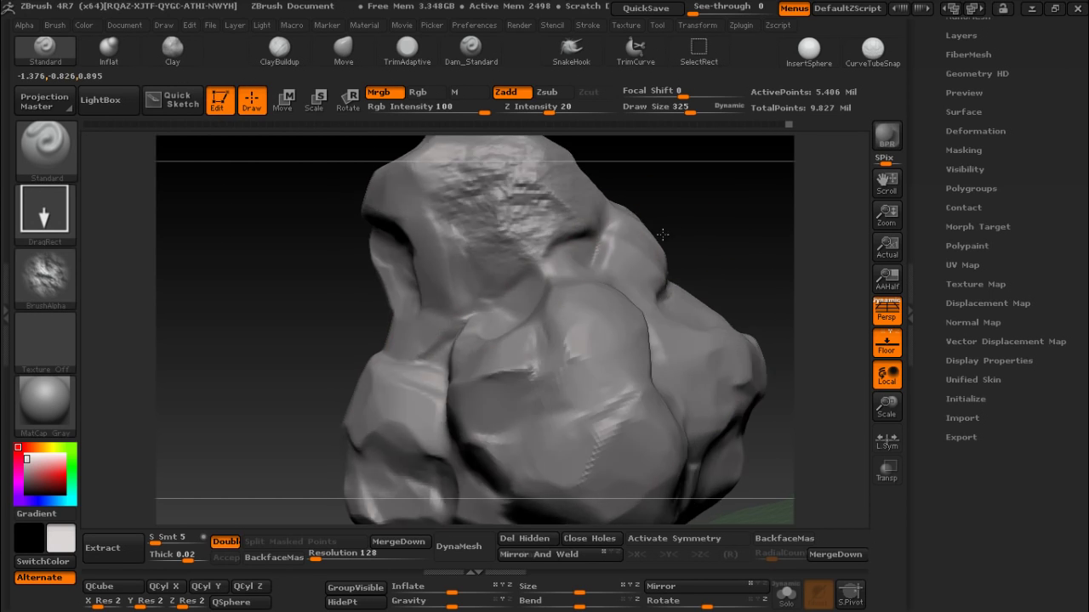
pyautogui.moveTo(425, 298); pyautogui.dragTo(484, 269)
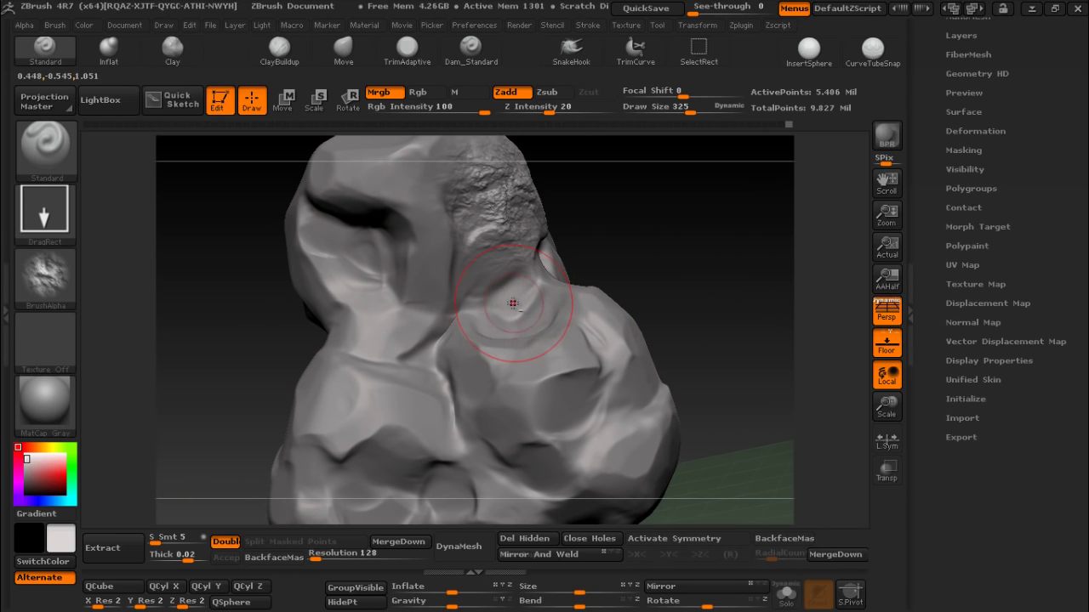
pyautogui.moveTo(586, 372); pyautogui.dragTo(608, 380)
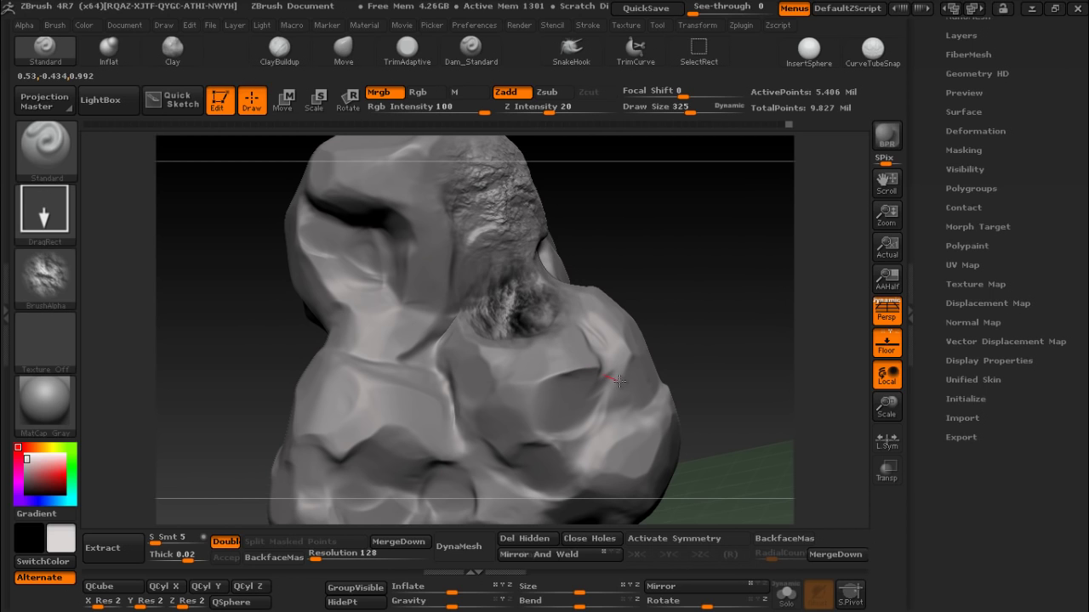
pyautogui.moveTo(620, 340); pyautogui.dragTo(618, 278)
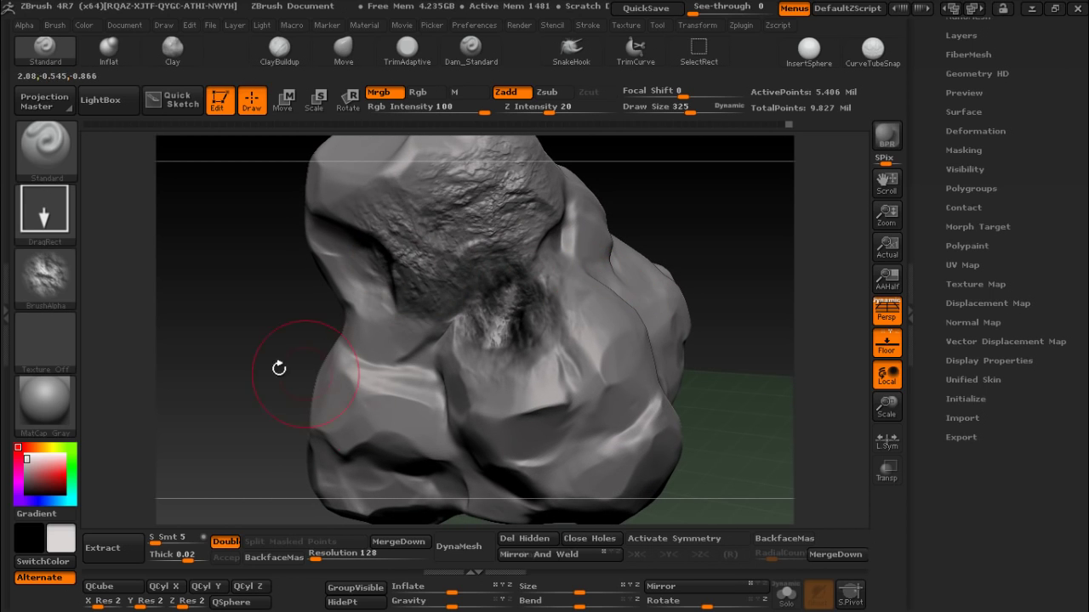
pyautogui.moveTo(280, 364); pyautogui.dragTo(353, 281)
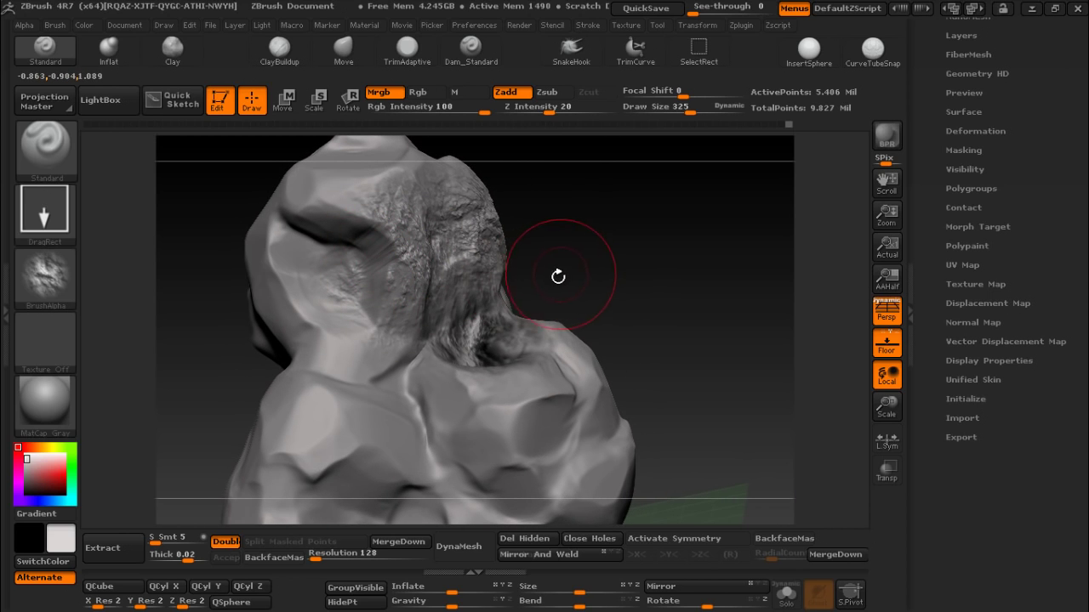
pyautogui.press('ctrl')
pyautogui.hotkey('ctrl', 'z')
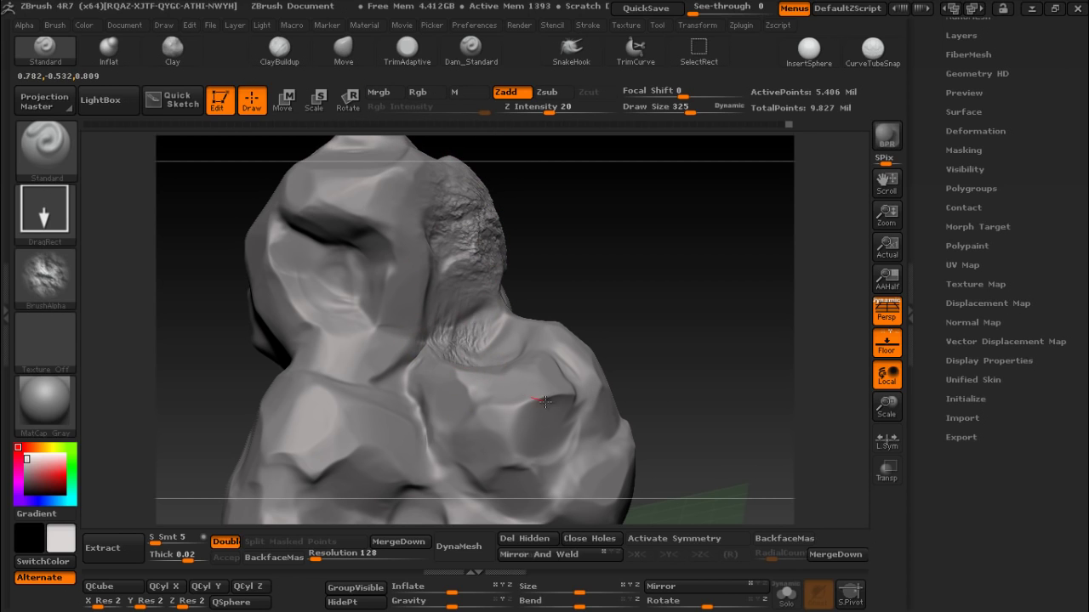
pyautogui.moveTo(589, 324); pyautogui.dragTo(452, 323)
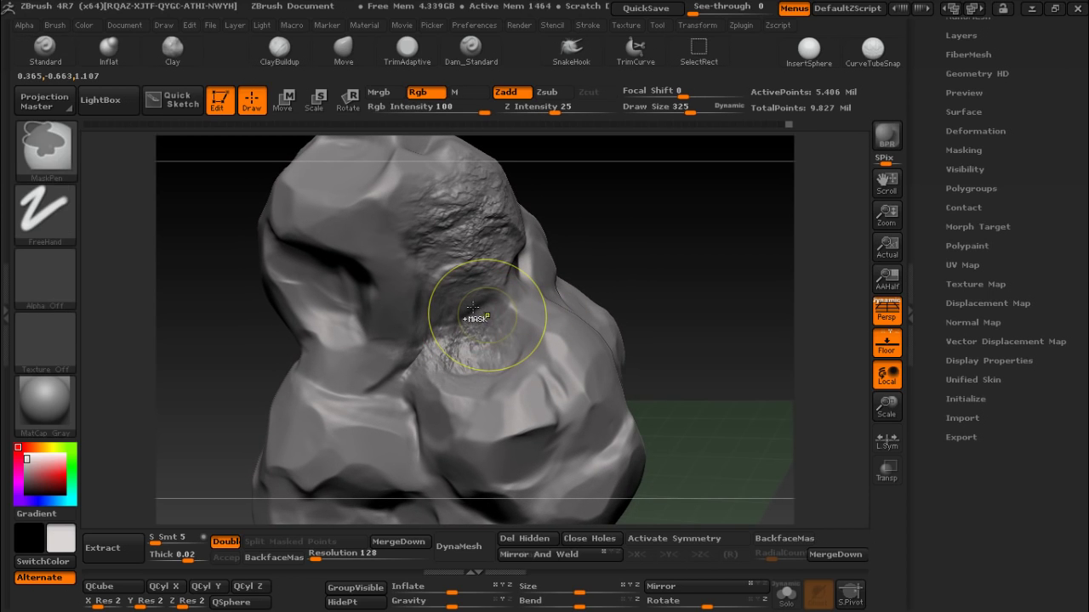
pyautogui.moveTo(572, 284); pyautogui.dragTo(579, 283)
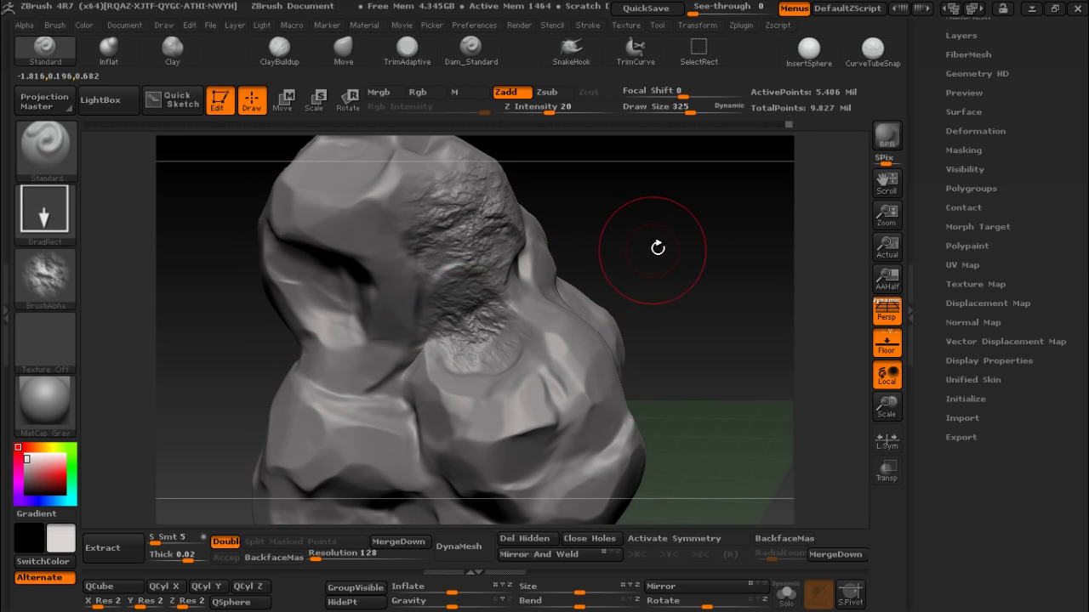
pyautogui.hotkey('ctrl', 'z')
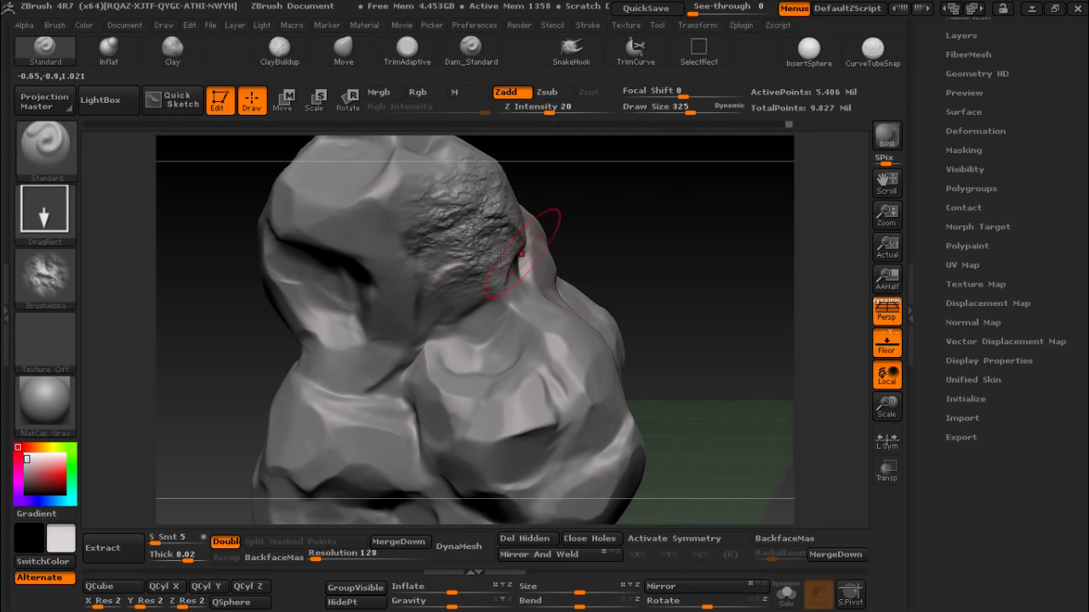
# - Stamp rock detail patches on a lower area, the top face and the right-front face
pyautogui.moveTo(352, 290); pyautogui.dragTo(405, 245)
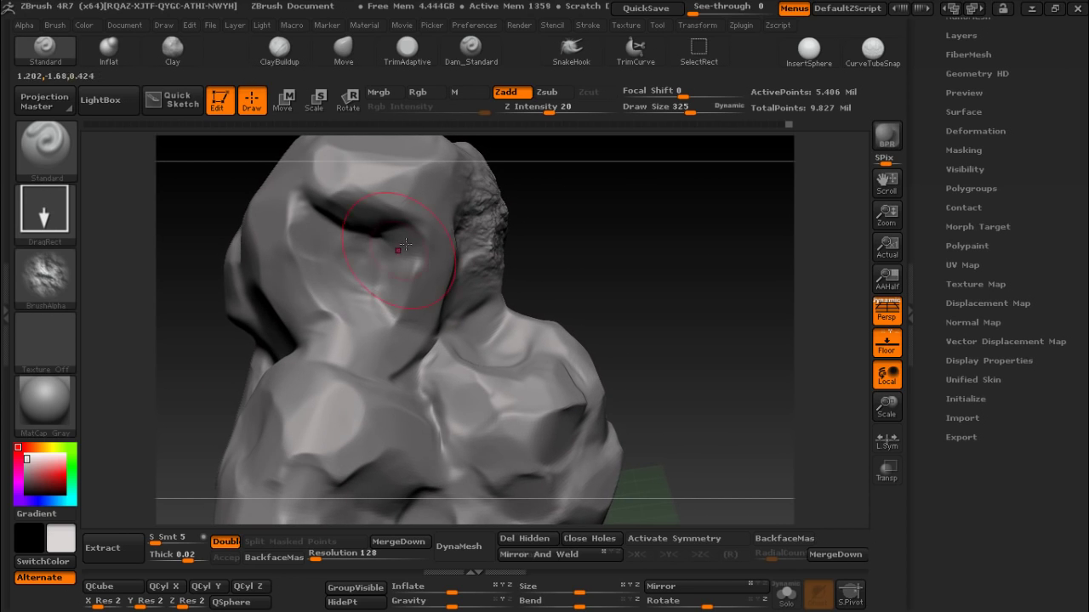
pyautogui.moveTo(411, 344); pyautogui.dragTo(421, 378)
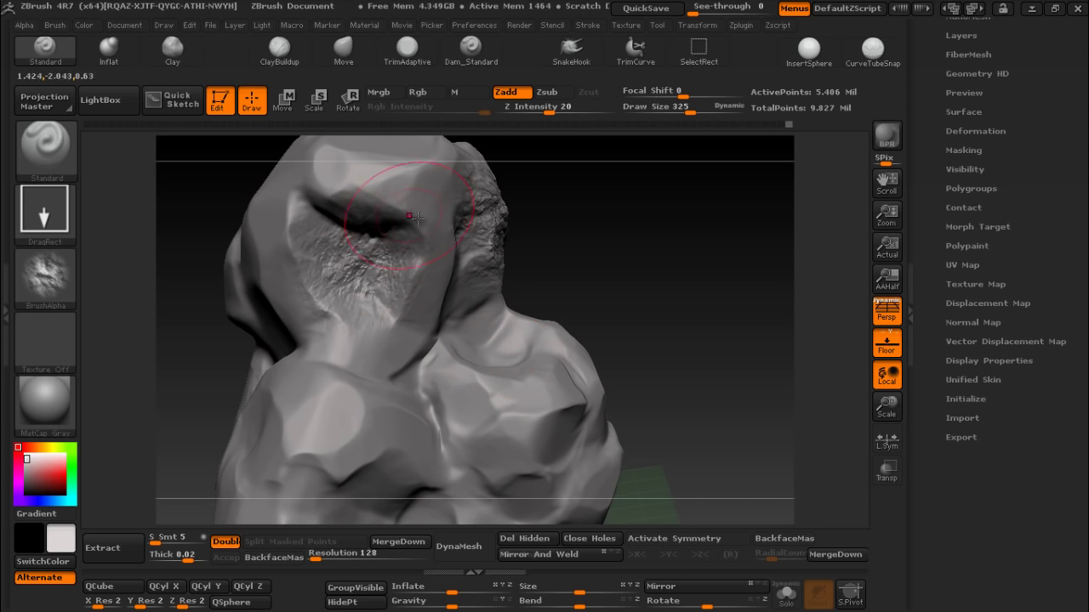
pyautogui.moveTo(586, 293)
pyautogui.mouseDown()
pyautogui.moveTo(620, 263)
pyautogui.moveTo(626, 290)
pyautogui.mouseUp()
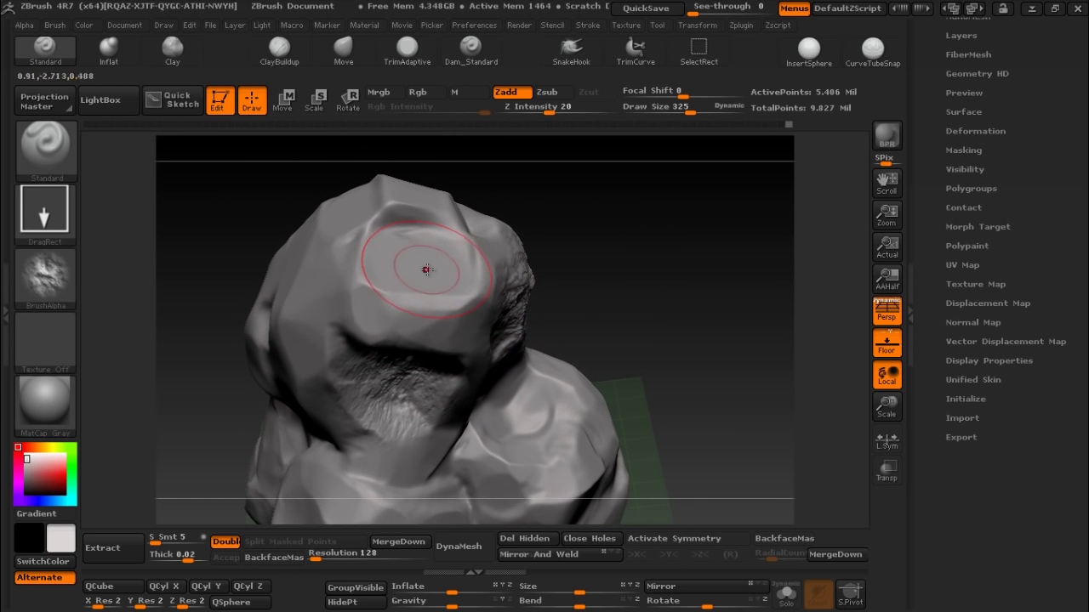
pyautogui.moveTo(418, 272); pyautogui.dragTo(470, 403)
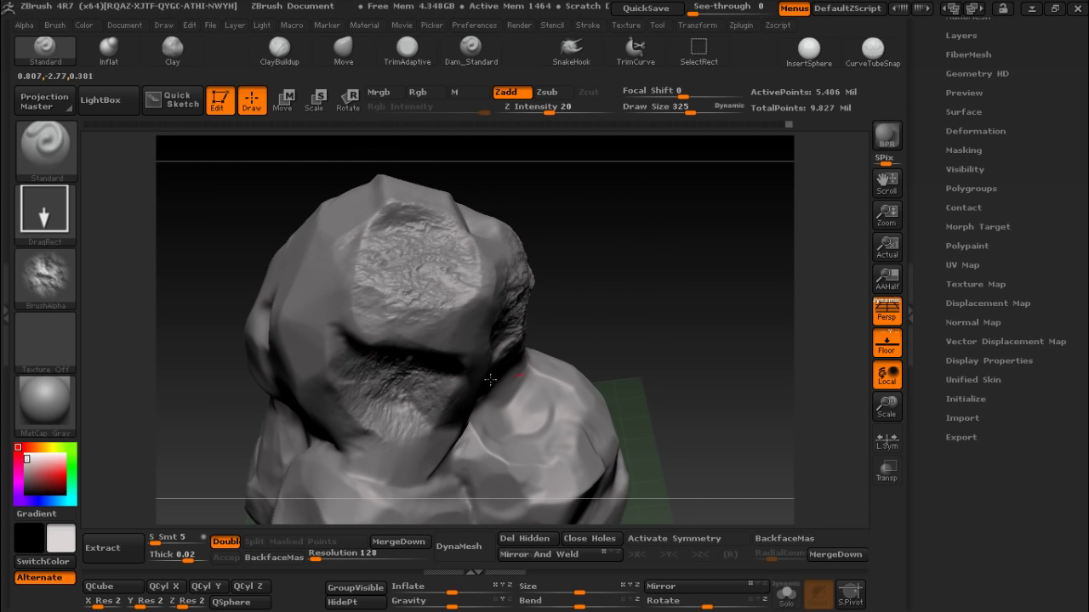
pyautogui.moveTo(646, 278)
pyautogui.mouseDown()
pyautogui.moveTo(605, 241)
pyautogui.moveTo(651, 277)
pyautogui.moveTo(624, 229)
pyautogui.moveTo(672, 280)
pyautogui.moveTo(569, 308)
pyautogui.moveTo(495, 369)
pyautogui.mouseUp()
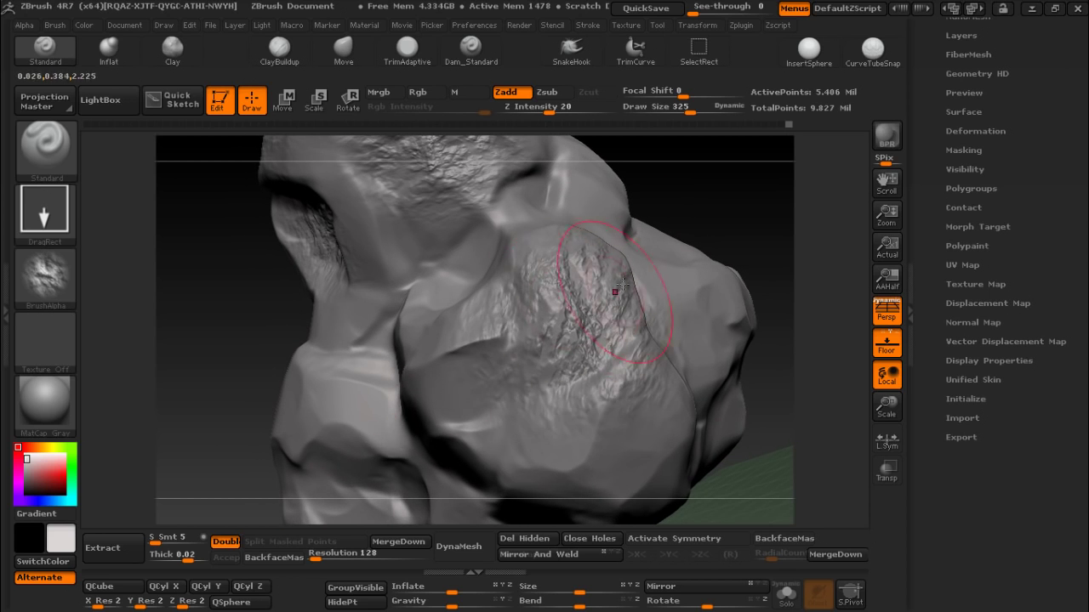
pyautogui.moveTo(623, 283)
pyautogui.mouseDown()
pyautogui.moveTo(850, 393)
pyautogui.moveTo(467, 338)
pyautogui.moveTo(397, 342)
pyautogui.mouseUp()
pyautogui.moveTo(614, 313); pyautogui.dragTo(557, 312)
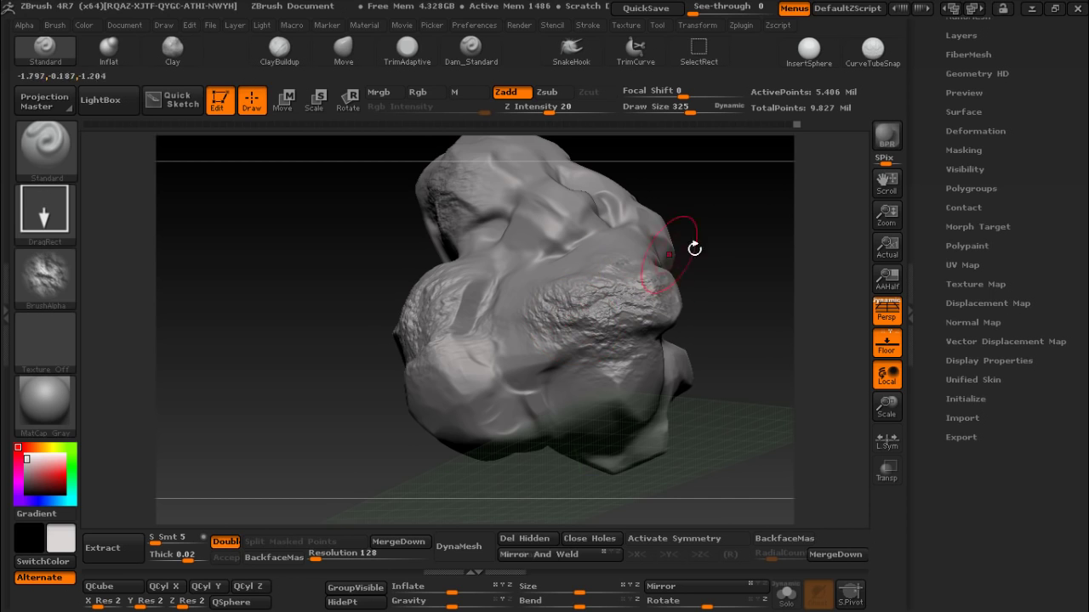
pyautogui.moveTo(694, 248)
pyautogui.mouseDown()
pyautogui.moveTo(744, 258)
pyautogui.moveTo(617, 293)
pyautogui.moveTo(541, 290)
pyautogui.mouseUp()
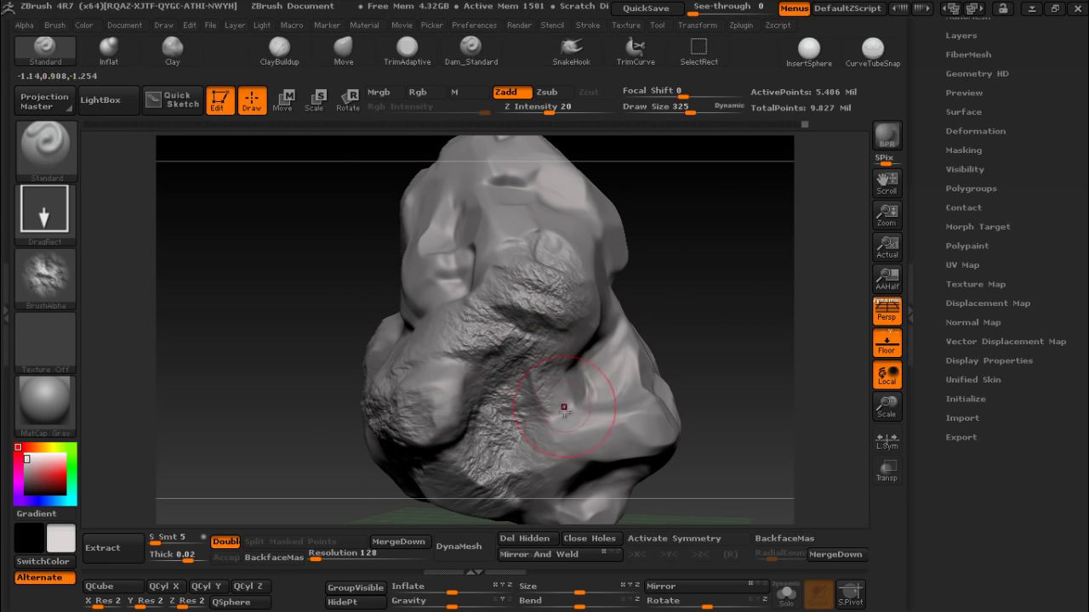
pyautogui.moveTo(674, 412)
pyautogui.mouseDown()
pyautogui.moveTo(684, 438)
pyautogui.moveTo(664, 349)
pyautogui.mouseUp()
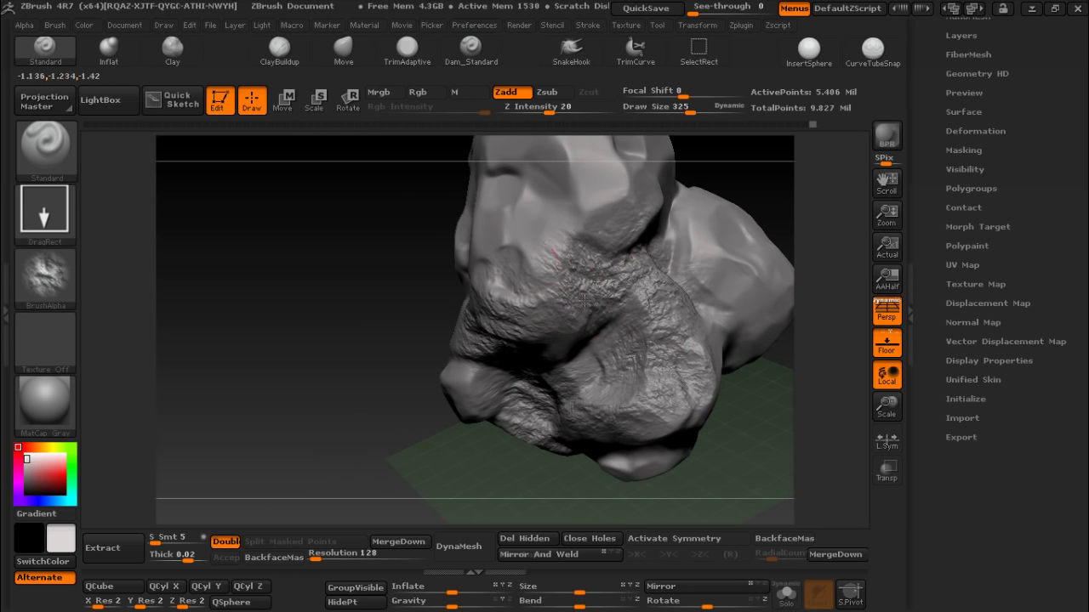
pyautogui.moveTo(724, 182); pyautogui.dragTo(514, 299)
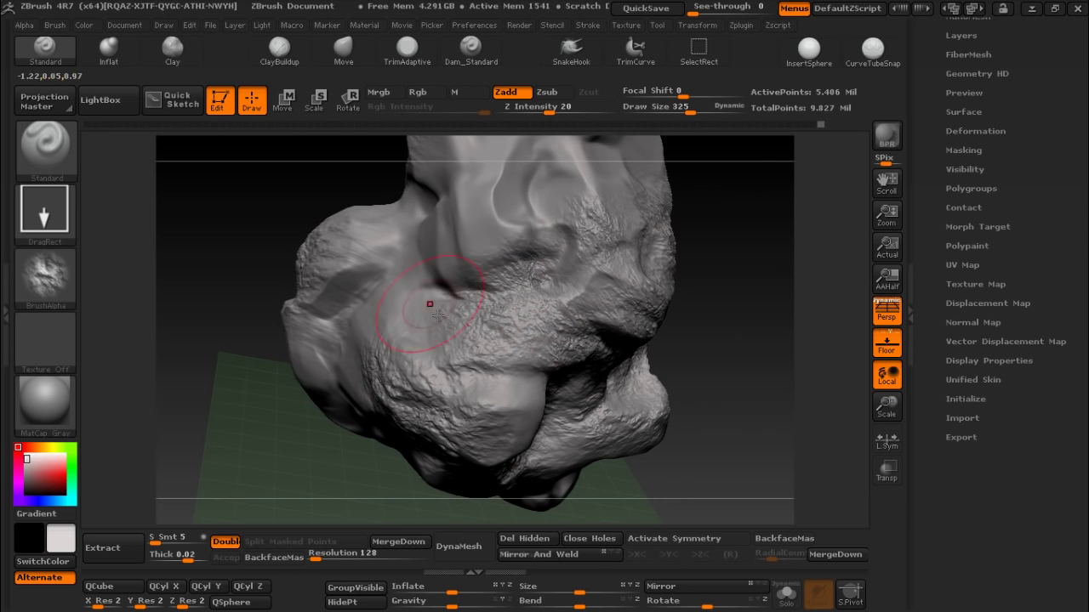
pyautogui.moveTo(426, 314)
pyautogui.mouseDown()
pyautogui.moveTo(547, 415)
pyautogui.moveTo(445, 326)
pyautogui.moveTo(457, 371)
pyautogui.moveTo(476, 369)
pyautogui.mouseUp()
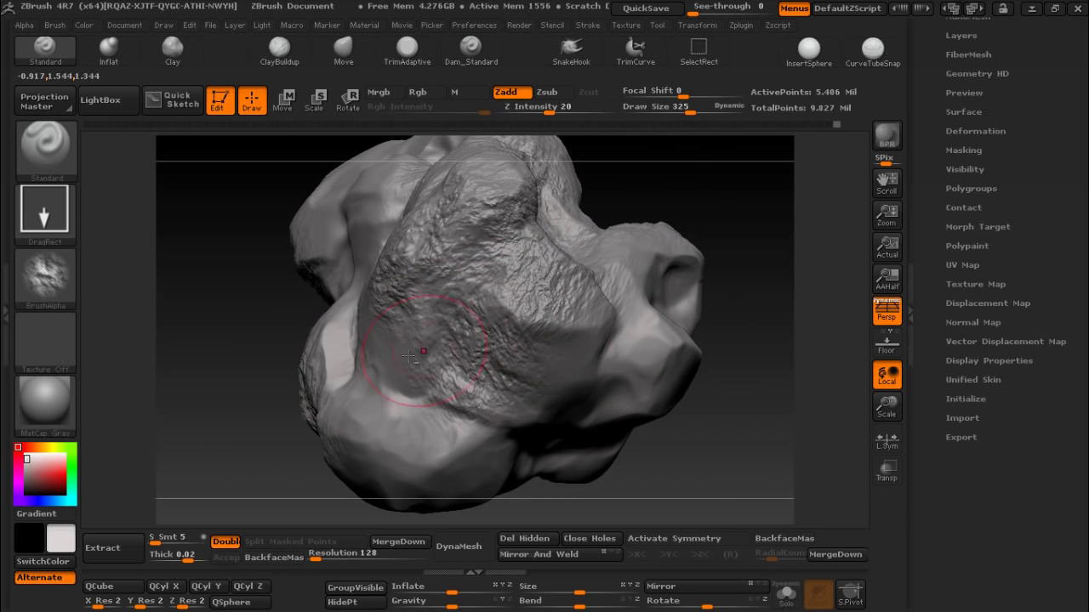
pyautogui.moveTo(558, 369); pyautogui.dragTo(619, 339)
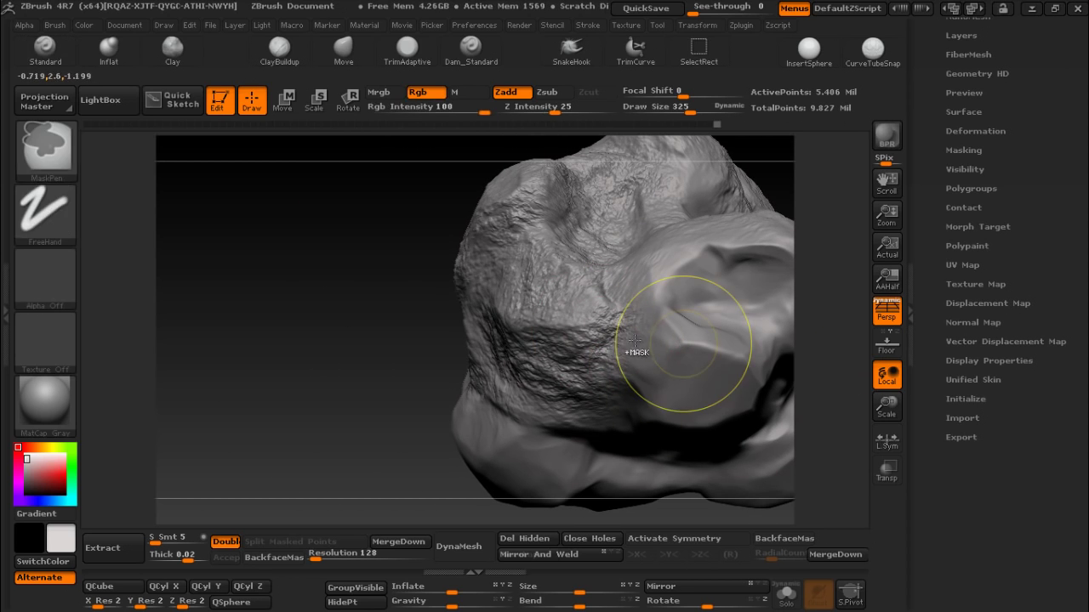
# - Stamp rock-alpha detail across the boulder's smooth centre faces while turning it to each side
pyautogui.moveTo(705, 328); pyautogui.dragTo(650, 328)
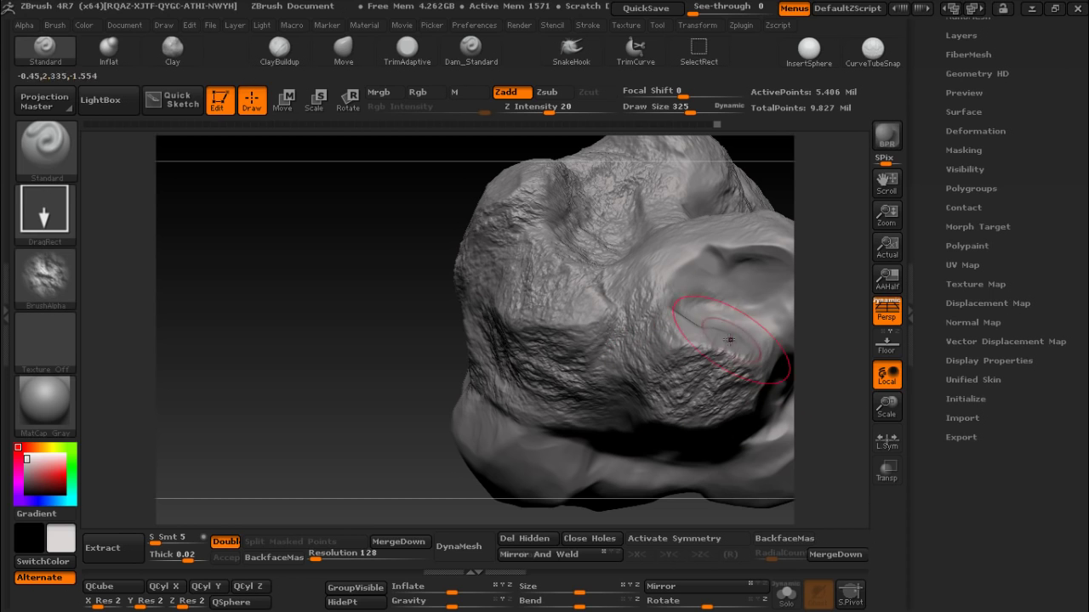
pyautogui.moveTo(653, 389)
pyautogui.mouseDown()
pyautogui.moveTo(445, 372)
pyautogui.moveTo(582, 296)
pyautogui.moveTo(511, 221)
pyautogui.mouseUp()
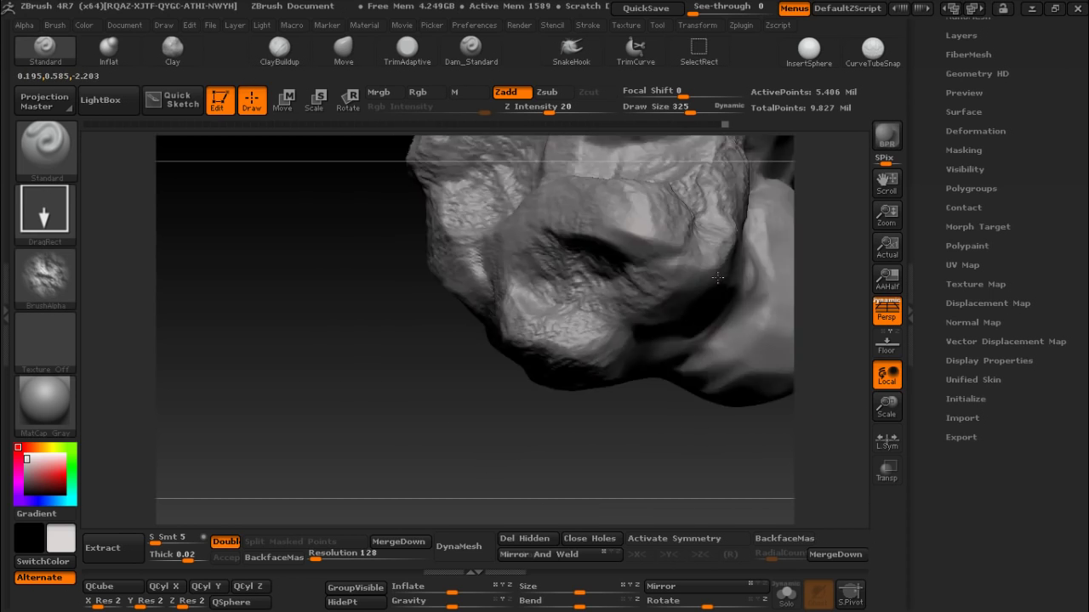
pyautogui.moveTo(365, 255)
pyautogui.mouseDown()
pyautogui.moveTo(405, 236)
pyautogui.moveTo(667, 406)
pyautogui.mouseUp()
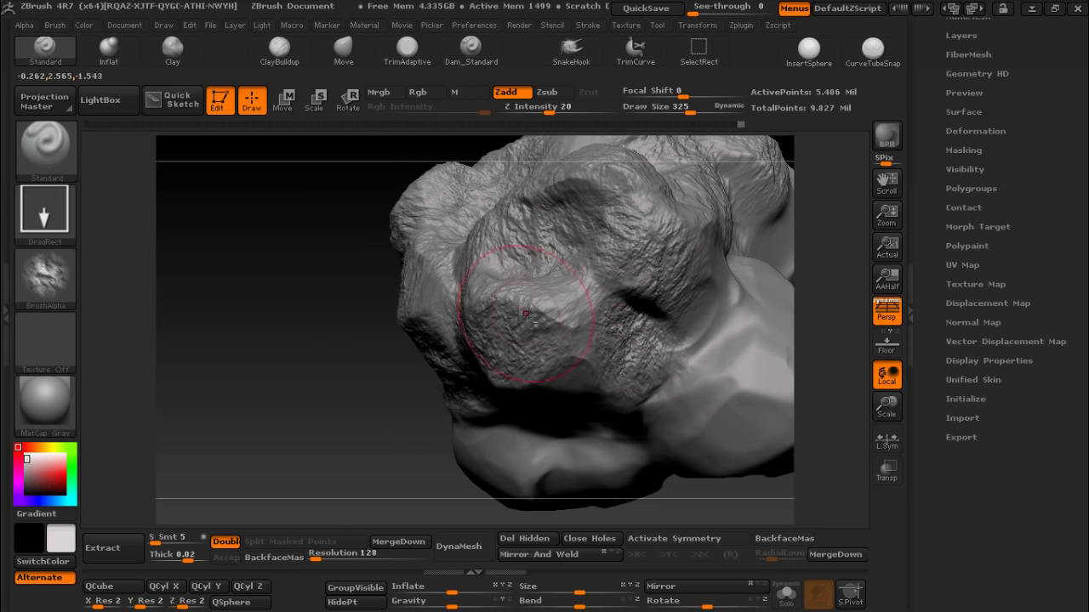
pyautogui.moveTo(498, 297); pyautogui.dragTo(612, 230)
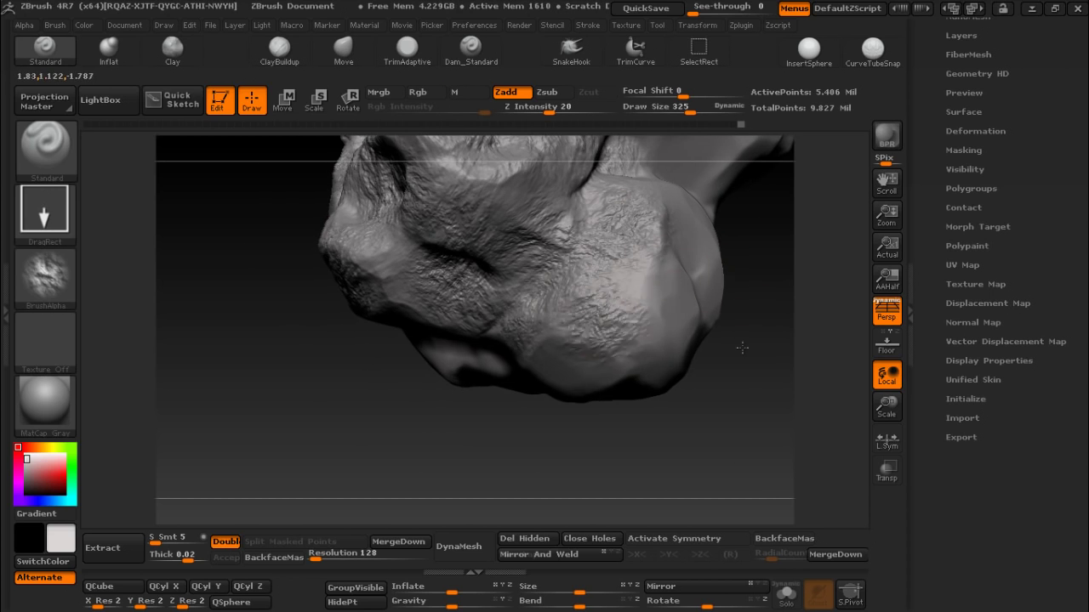
pyautogui.moveTo(664, 374); pyautogui.dragTo(583, 481)
pyautogui.moveTo(511, 387); pyautogui.dragTo(391, 272)
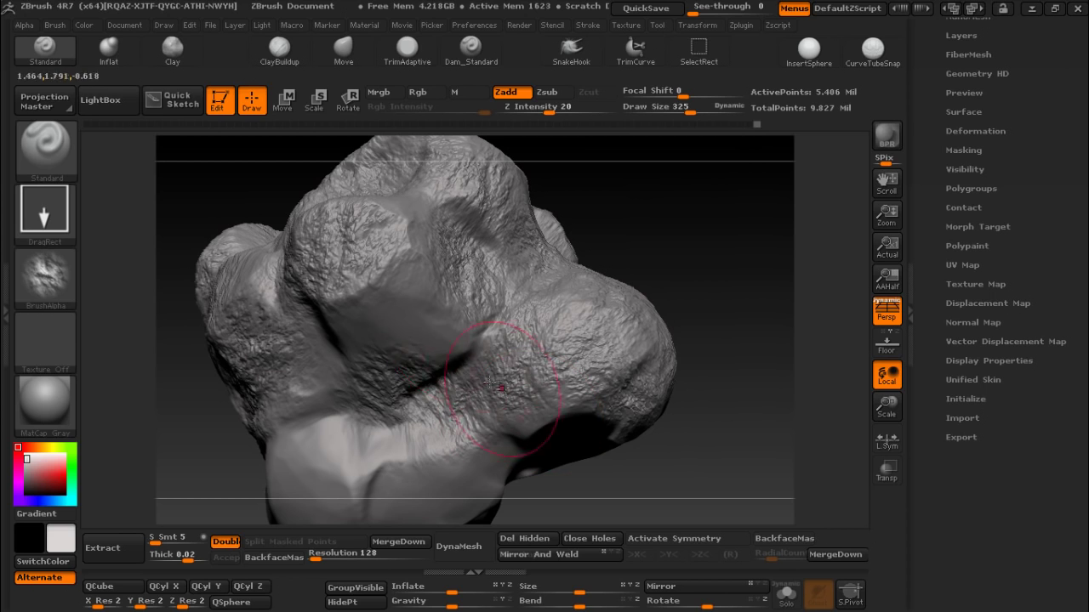
pyautogui.moveTo(560, 330); pyautogui.dragTo(595, 382)
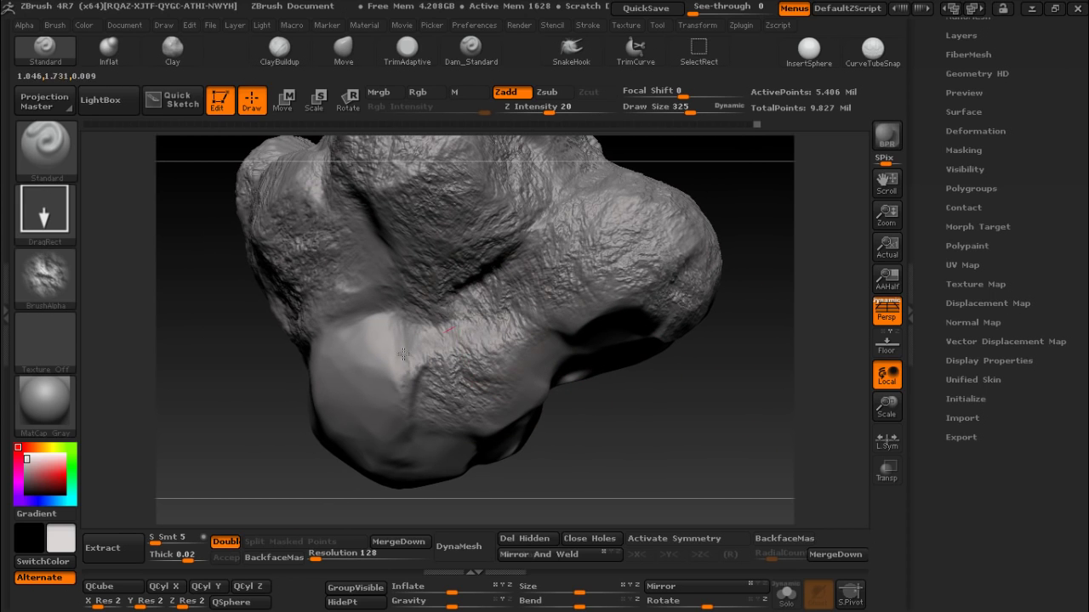
pyautogui.moveTo(490, 432); pyautogui.dragTo(553, 281)
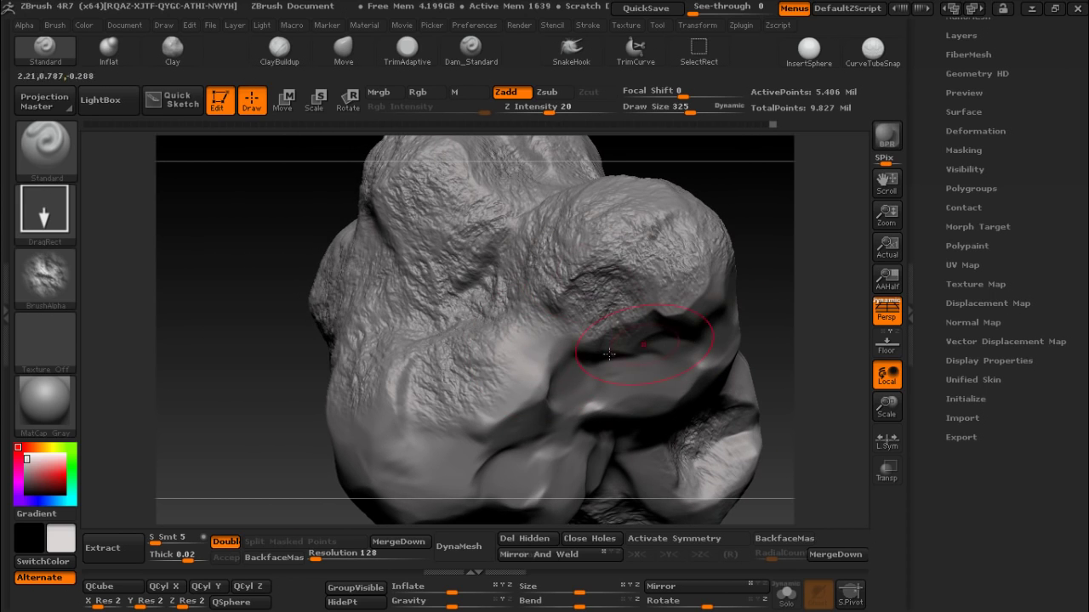
pyautogui.moveTo(570, 400); pyautogui.dragTo(616, 342)
pyautogui.moveTo(286, 309); pyautogui.dragTo(382, 278)
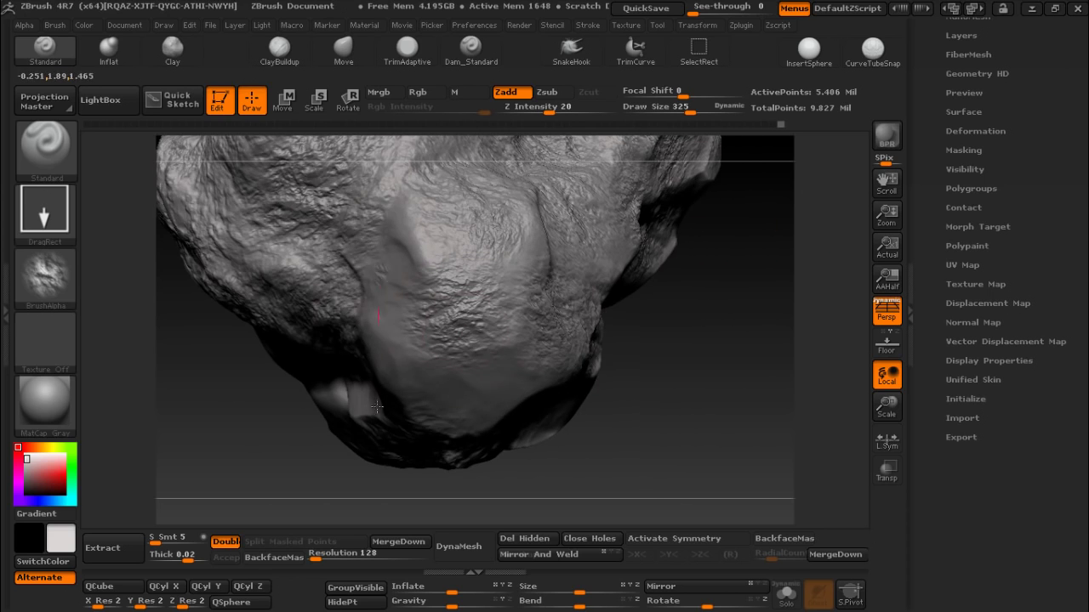
pyautogui.moveTo(474, 387)
pyautogui.mouseDown()
pyautogui.moveTo(627, 459)
pyautogui.moveTo(312, 255)
pyautogui.moveTo(545, 451)
pyautogui.moveTo(282, 457)
pyautogui.moveTo(672, 321)
pyautogui.mouseUp()
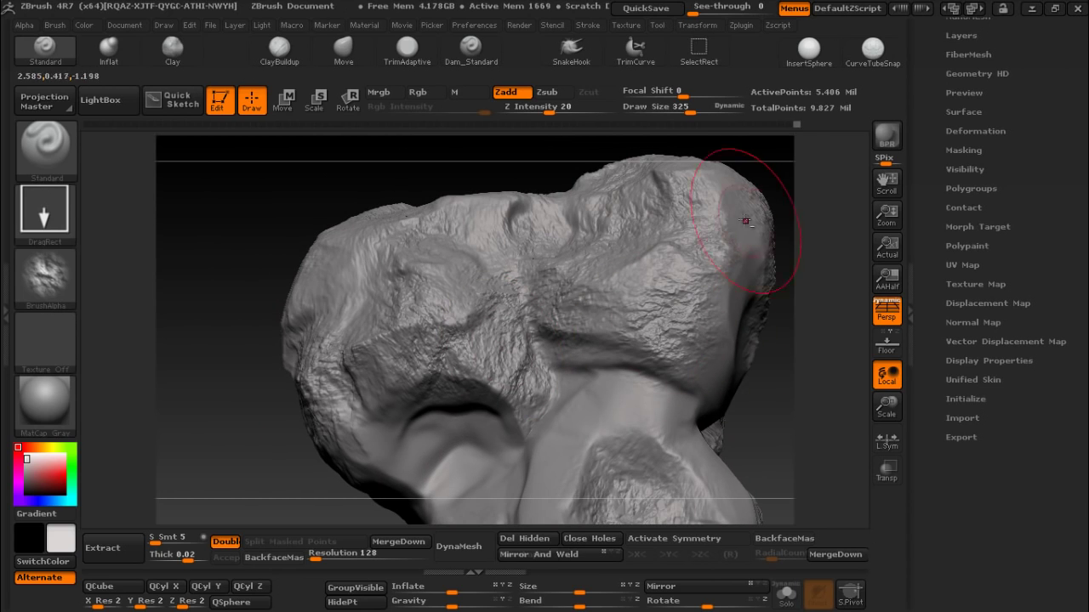
# - Ctrl-mask and roughen the remaining smooth flat facets, then view the whole boulder
pyautogui.moveTo(292, 468); pyautogui.dragTo(489, 390)
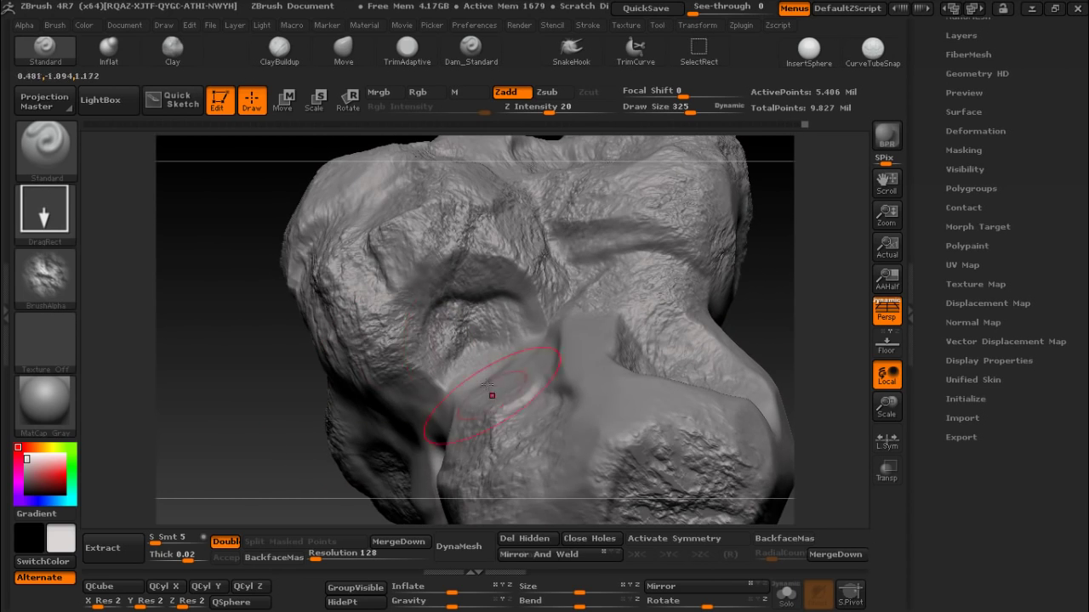
pyautogui.moveTo(382, 401)
pyautogui.mouseDown()
pyautogui.moveTo(510, 382)
pyautogui.moveTo(712, 417)
pyautogui.mouseUp()
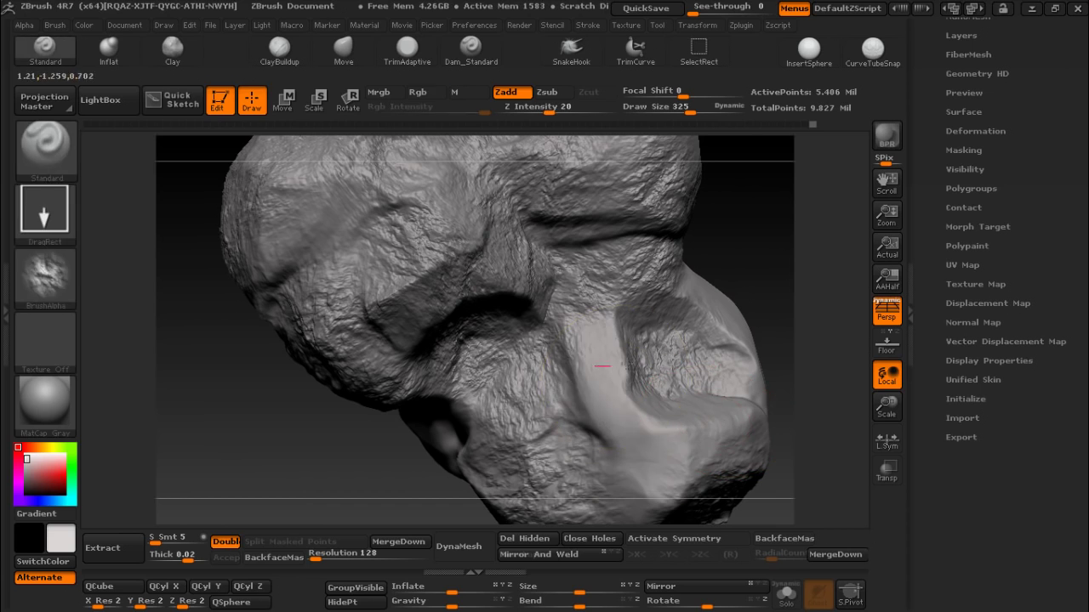
pyautogui.press('ctrl')
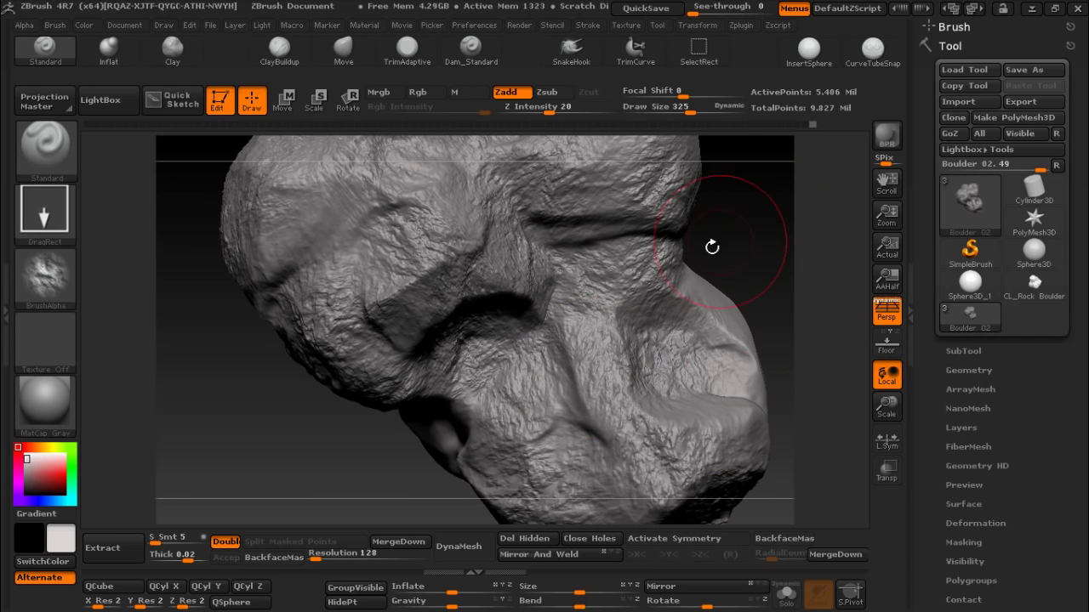
pyautogui.moveTo(712, 246)
pyautogui.mouseDown()
pyautogui.moveTo(604, 381)
pyautogui.moveTo(584, 247)
pyautogui.moveTo(525, 300)
pyautogui.moveTo(673, 272)
pyautogui.moveTo(717, 280)
pyautogui.mouseUp()
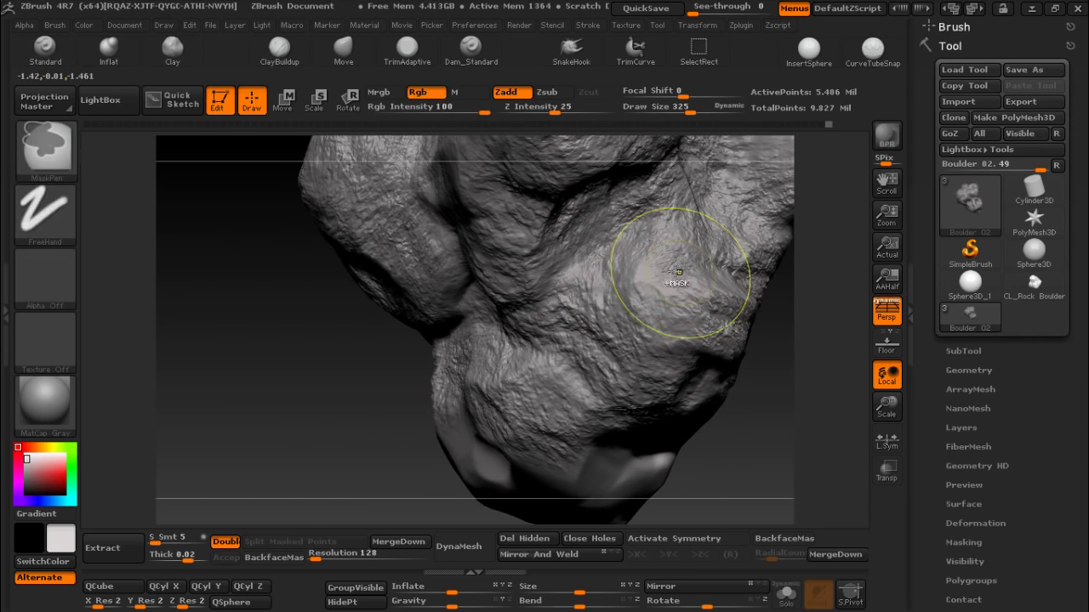
pyautogui.moveTo(746, 420); pyautogui.dragTo(656, 280)
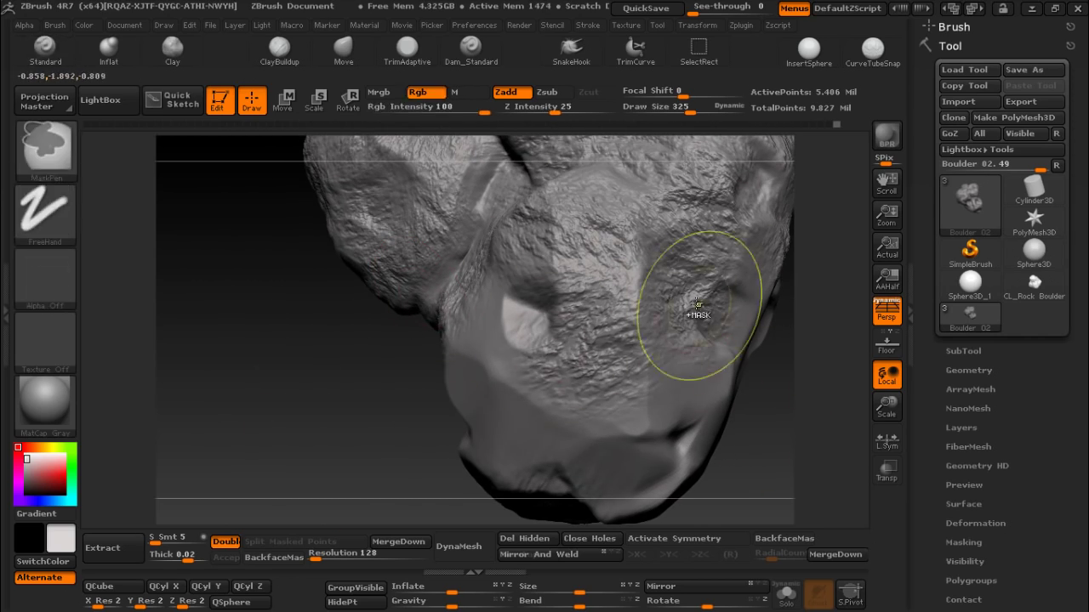
pyautogui.moveTo(499, 316)
pyautogui.mouseDown()
pyautogui.moveTo(510, 365)
pyautogui.moveTo(620, 322)
pyautogui.moveTo(443, 399)
pyautogui.moveTo(644, 418)
pyautogui.moveTo(635, 221)
pyautogui.moveTo(652, 396)
pyautogui.moveTo(691, 379)
pyautogui.moveTo(447, 349)
pyautogui.mouseUp()
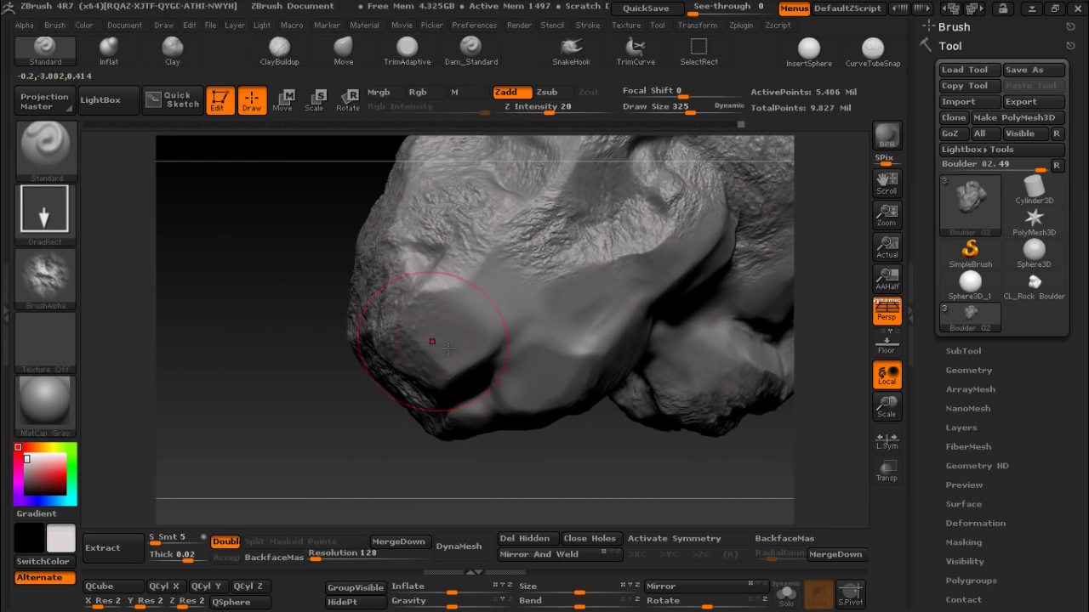
pyautogui.moveTo(661, 266)
pyautogui.mouseDown()
pyautogui.moveTo(533, 399)
pyautogui.moveTo(477, 334)
pyautogui.moveTo(737, 236)
pyautogui.moveTo(559, 358)
pyautogui.mouseUp()
pyautogui.moveTo(495, 406)
pyautogui.mouseDown()
pyautogui.moveTo(553, 357)
pyautogui.moveTo(741, 287)
pyautogui.moveTo(644, 358)
pyautogui.moveTo(741, 438)
pyautogui.moveTo(741, 321)
pyautogui.moveTo(429, 431)
pyautogui.moveTo(595, 383)
pyautogui.moveTo(644, 325)
pyautogui.moveTo(756, 441)
pyautogui.moveTo(677, 341)
pyautogui.moveTo(638, 388)
pyautogui.moveTo(695, 367)
pyautogui.moveTo(704, 348)
pyautogui.mouseUp()
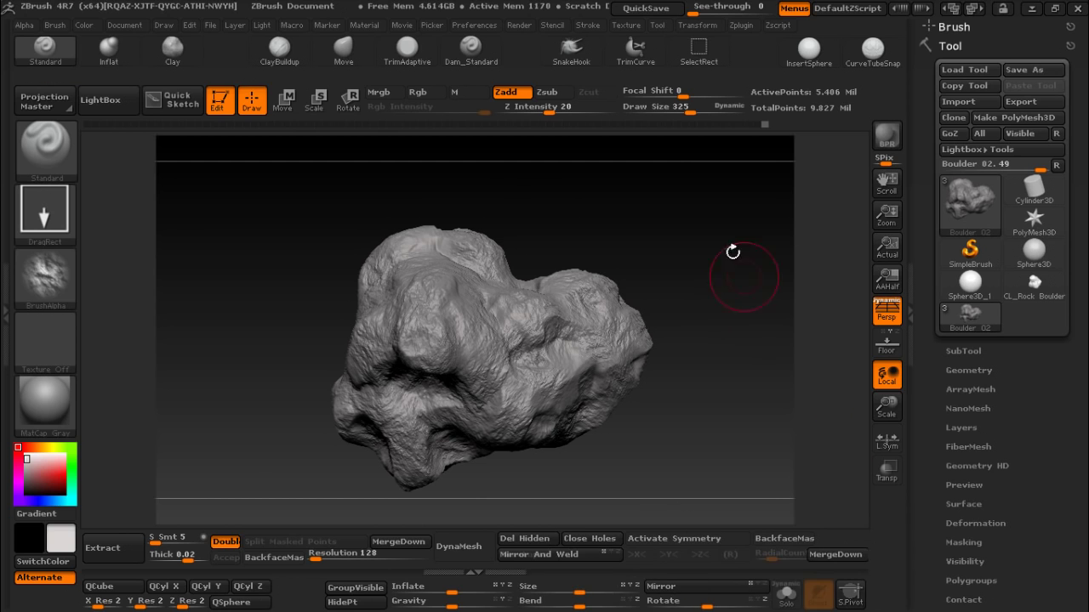
pyautogui.moveTo(697, 270)
pyautogui.mouseDown()
pyautogui.moveTo(729, 364)
pyautogui.moveTo(691, 378)
pyautogui.moveTo(720, 309)
pyautogui.moveTo(669, 331)
pyautogui.moveTo(672, 385)
pyautogui.moveTo(713, 372)
pyautogui.mouseUp()
pyautogui.press('f')
pyautogui.moveTo(694, 270)
pyautogui.mouseDown()
pyautogui.moveTo(727, 233)
pyautogui.moveTo(598, 257)
pyautogui.mouseUp()
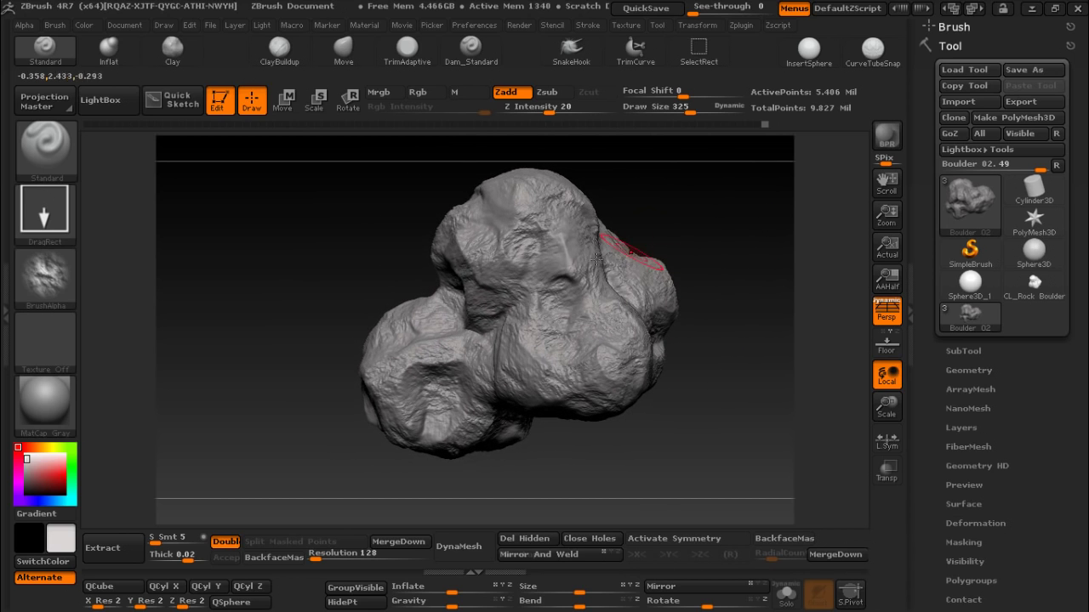
pyautogui.moveTo(642, 225)
pyautogui.mouseDown()
pyautogui.moveTo(651, 219)
pyautogui.moveTo(598, 224)
pyautogui.mouseUp()
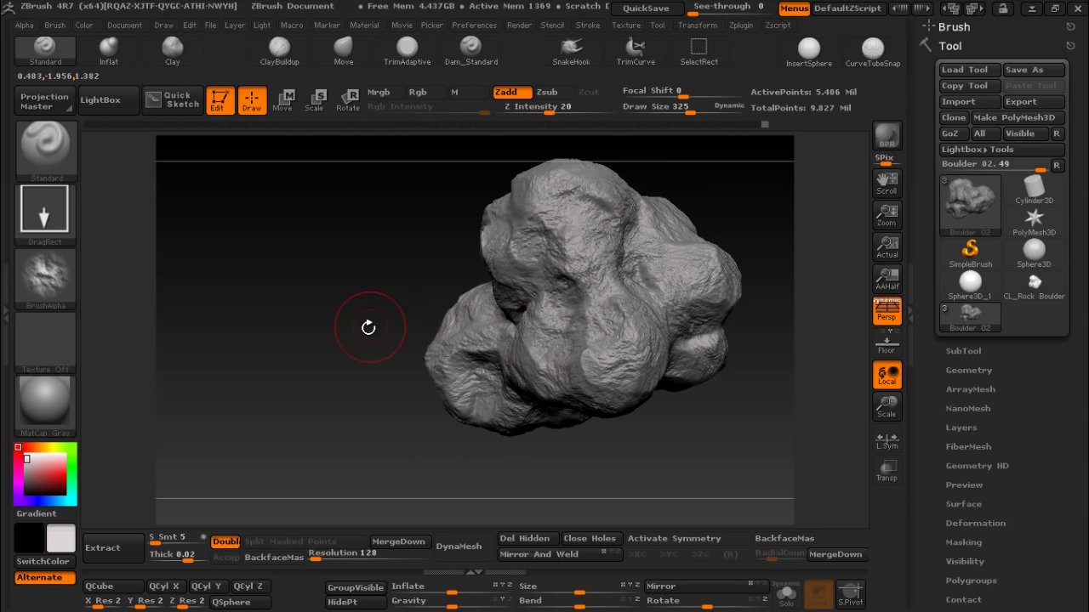
pyautogui.moveTo(369, 327); pyautogui.dragTo(460, 290)
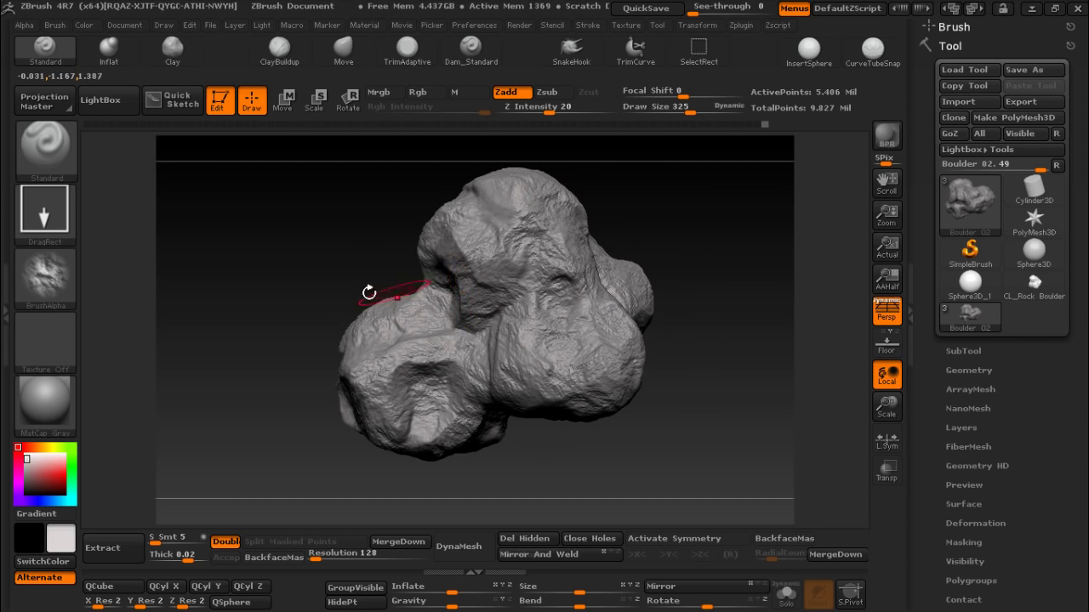
pyautogui.moveTo(368, 293); pyautogui.dragTo(326, 201)
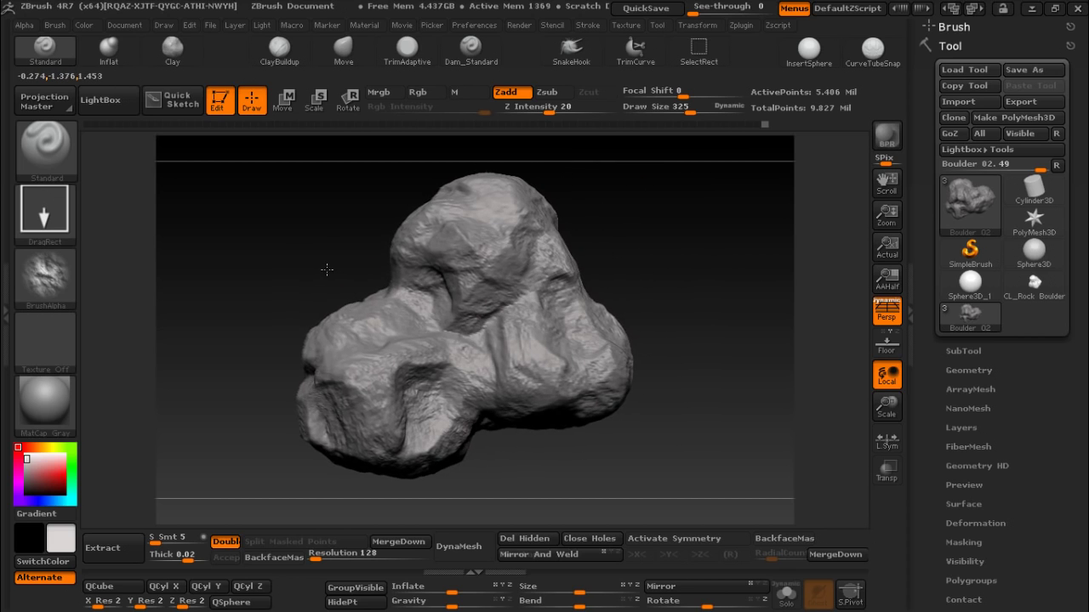
# - Turn off the brush alpha and import the TexturesCom Cliffs0007 photo from the Текстуры folder
pyautogui.click(56, 283)
pyautogui.click(123, 295)
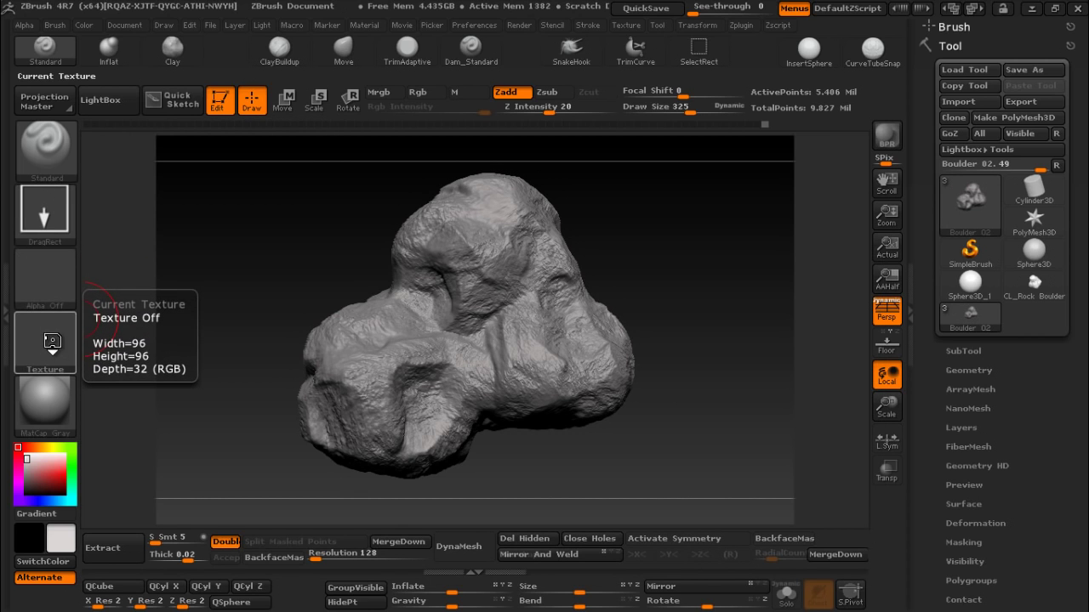
pyautogui.click(140, 412)
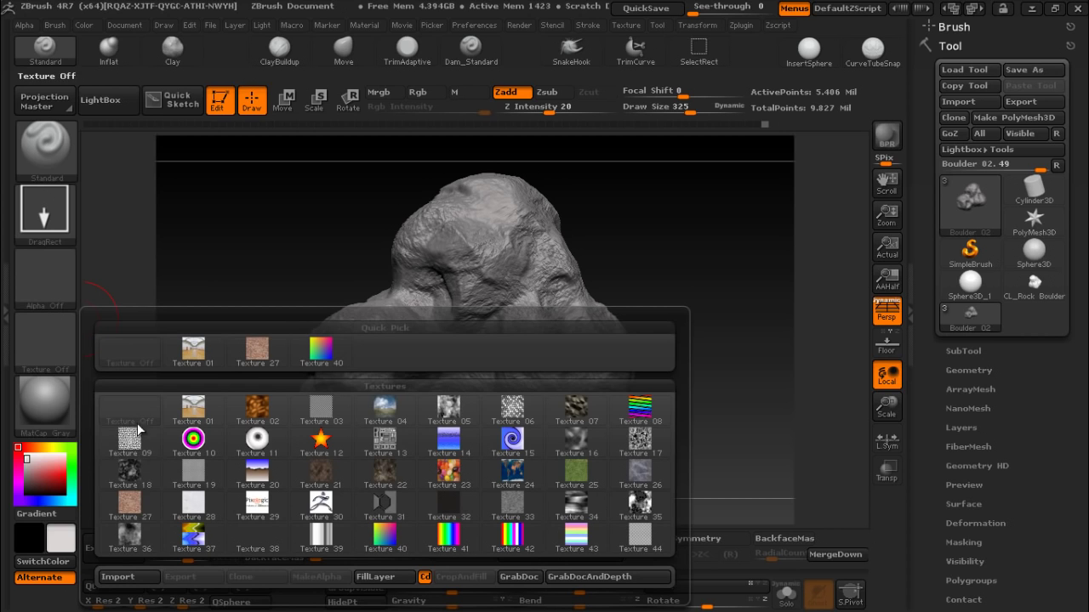
pyautogui.click(118, 577)
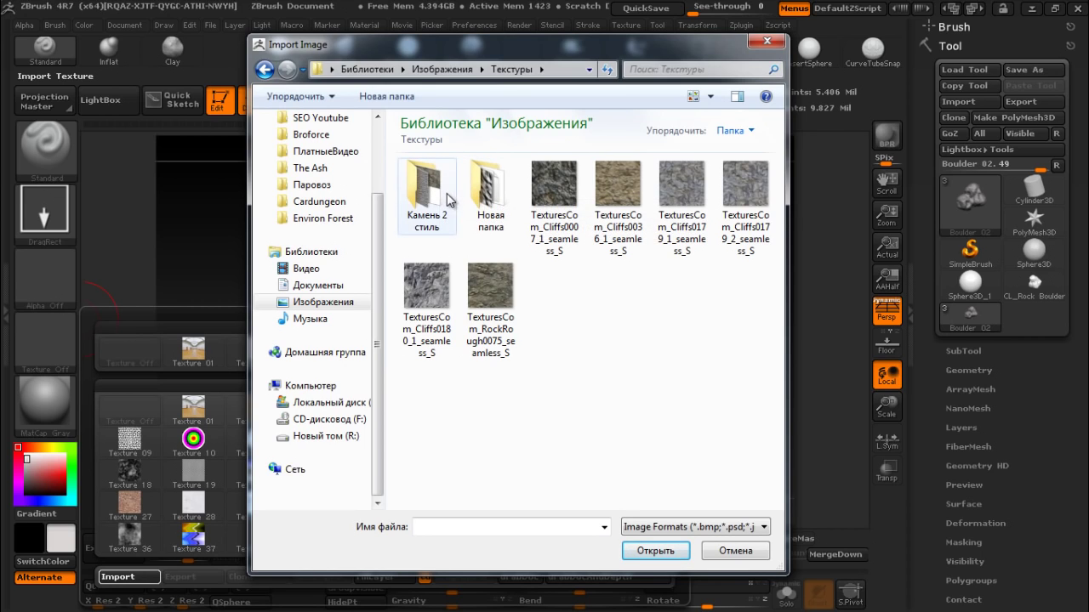
pyautogui.doubleClick(435, 200)
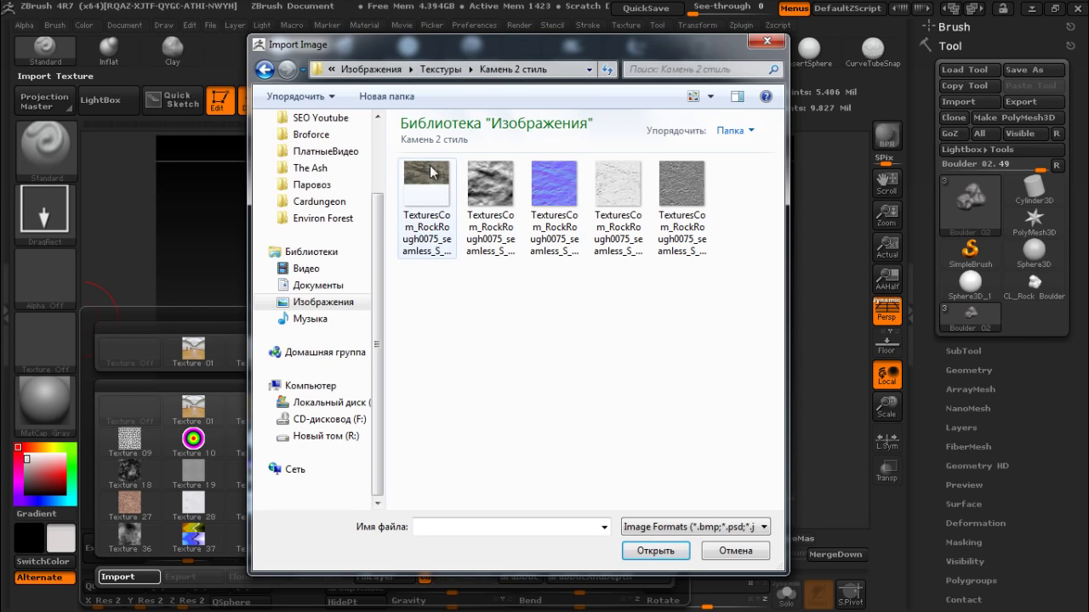
pyautogui.click(440, 69)
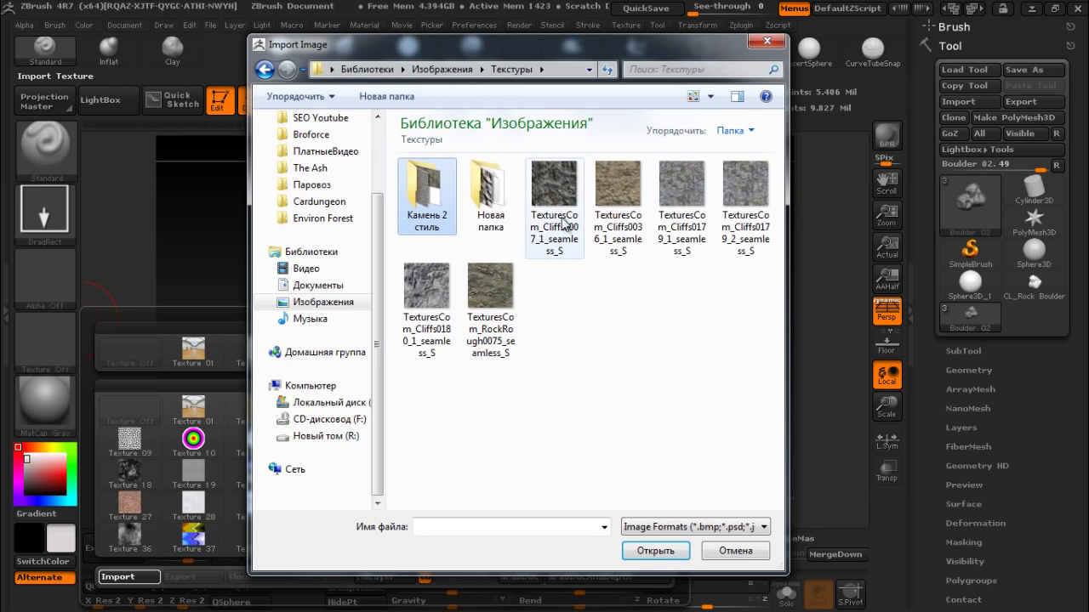
pyautogui.doubleClick(568, 201)
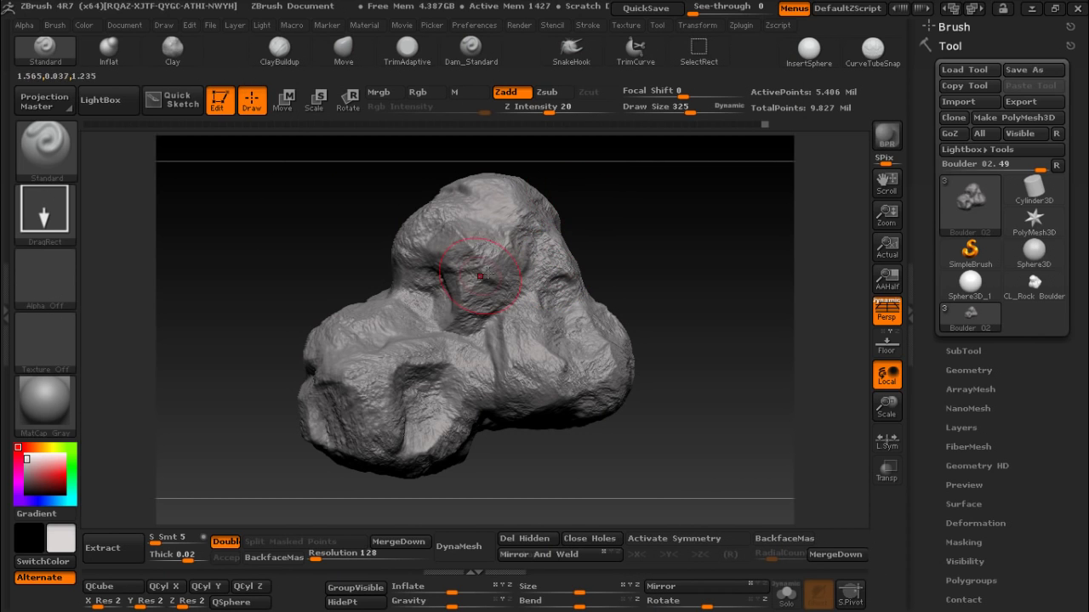
# - Make the brush colour-only with Zadd off and Rgb on, using the Cliffs texture
pyautogui.click(511, 97)
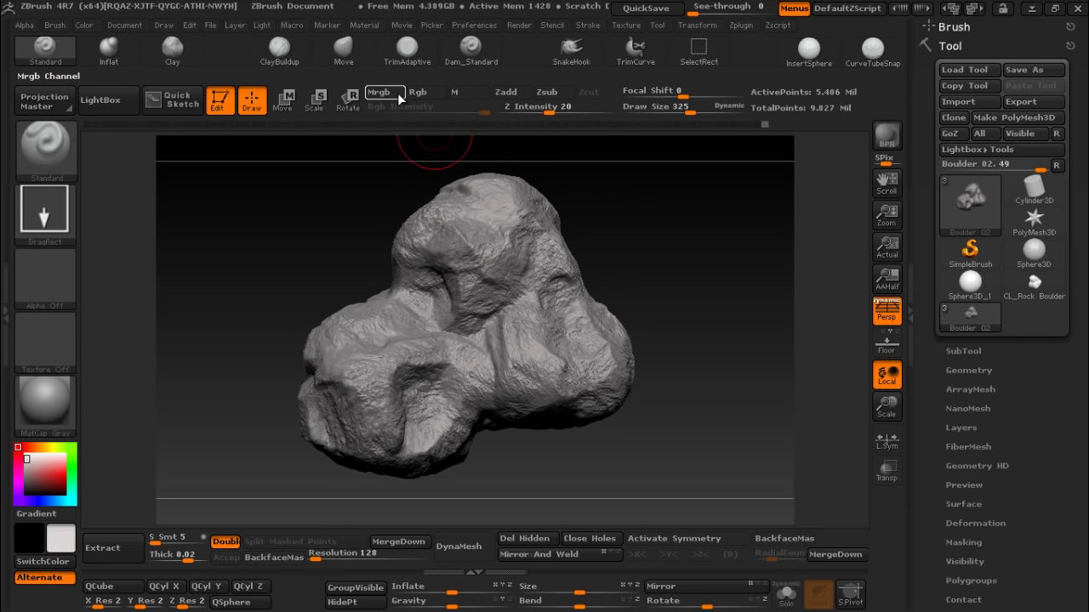
pyautogui.click(426, 92)
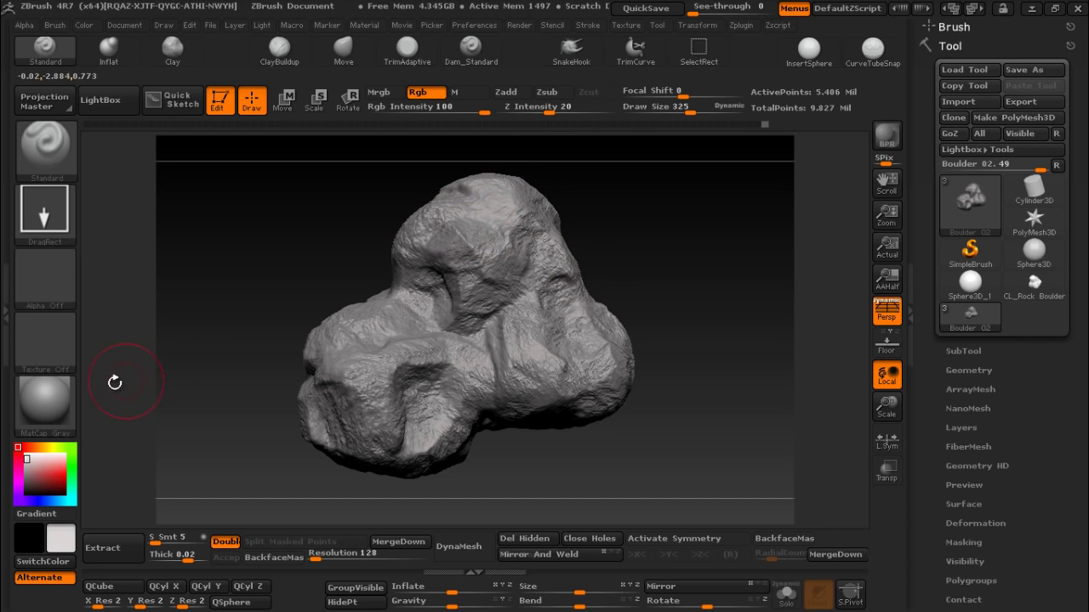
pyautogui.click(51, 344)
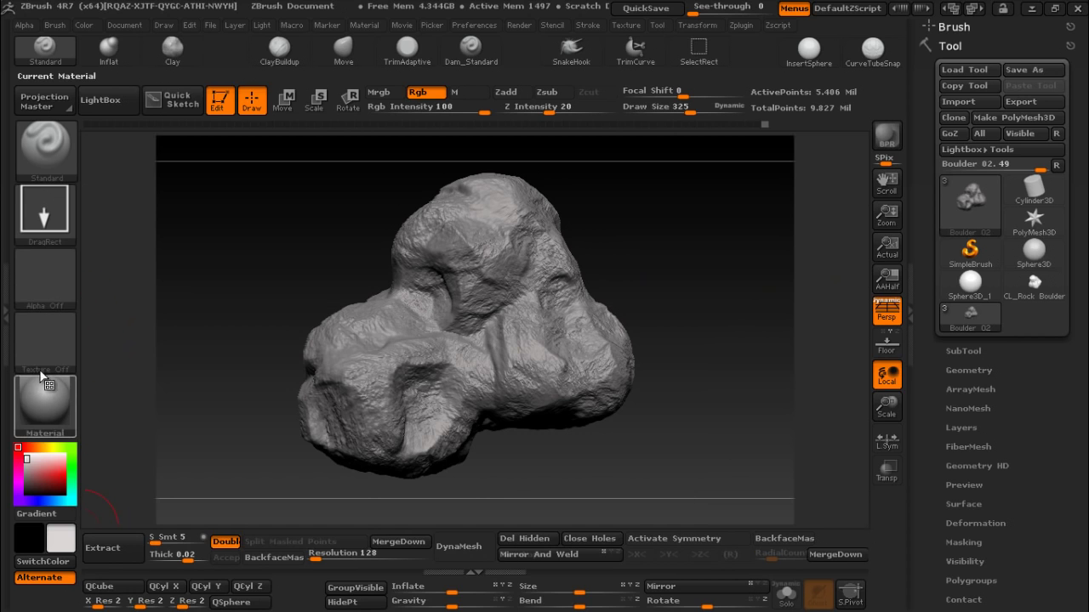
pyautogui.click(47, 340)
pyautogui.click(47, 340)
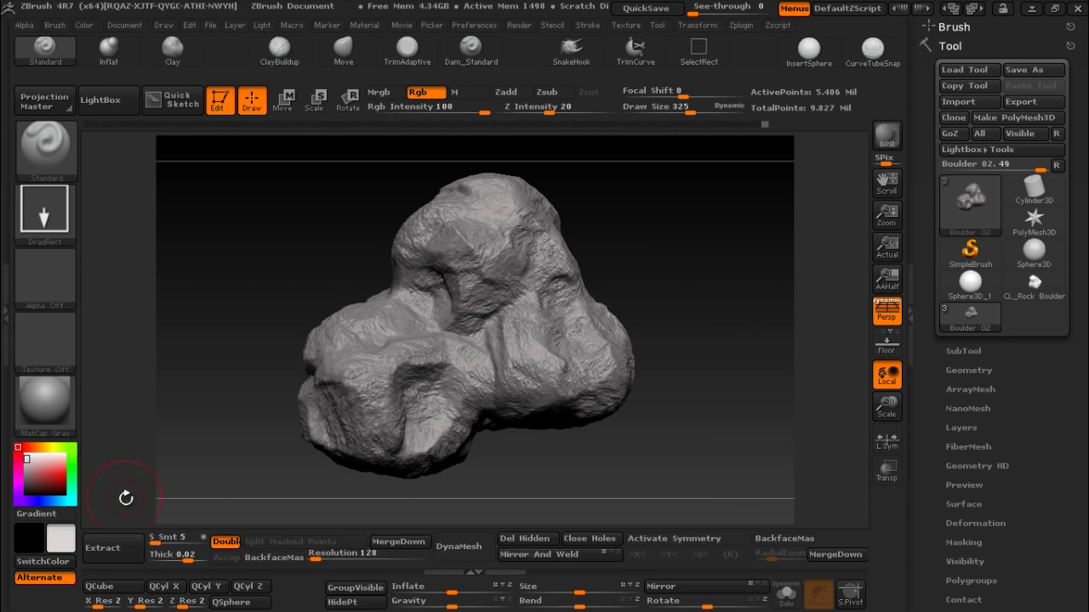
pyautogui.click(51, 344)
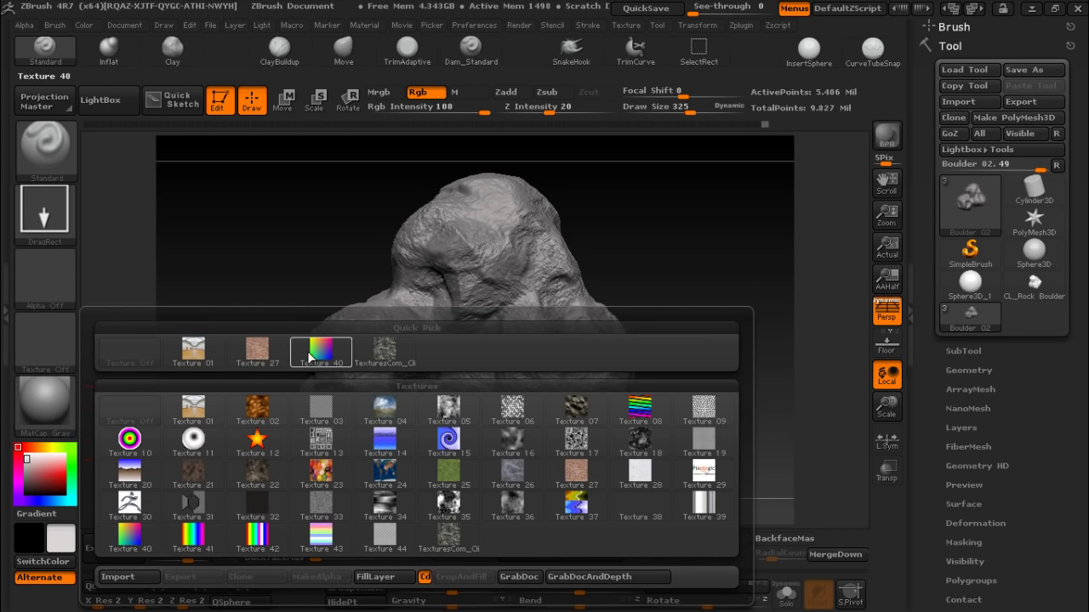
pyautogui.click(390, 358)
# - Paint the Cliffs texture over the boulder's centre, left side and lower right
pyautogui.moveTo(653, 221); pyautogui.dragTo(619, 228)
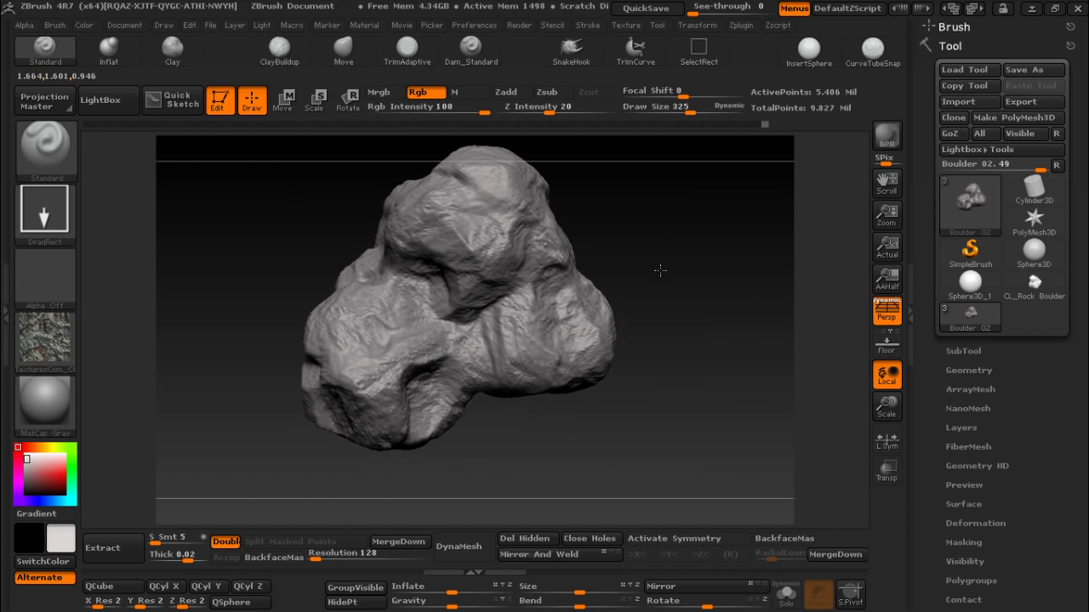
pyautogui.moveTo(876, 415); pyautogui.dragTo(851, 366)
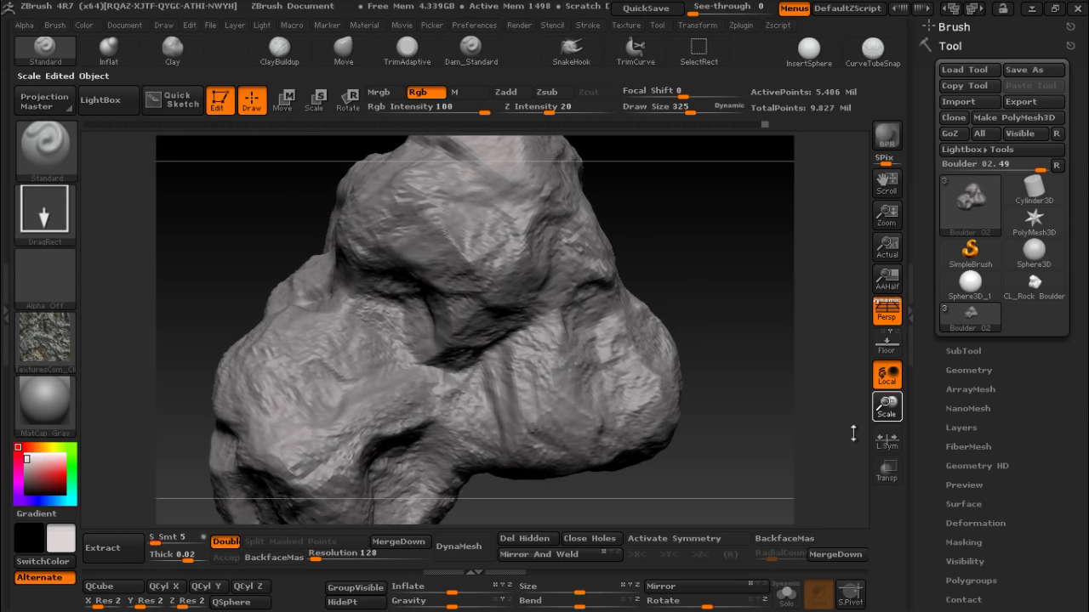
pyautogui.moveTo(697, 253)
pyautogui.mouseDown()
pyautogui.moveTo(462, 206)
pyautogui.moveTo(536, 270)
pyautogui.moveTo(577, 286)
pyautogui.mouseUp()
pyautogui.moveTo(572, 242)
pyautogui.mouseDown()
pyautogui.moveTo(587, 298)
pyautogui.moveTo(553, 392)
pyautogui.moveTo(494, 442)
pyautogui.moveTo(666, 395)
pyautogui.moveTo(664, 426)
pyautogui.moveTo(596, 383)
pyautogui.moveTo(617, 289)
pyautogui.mouseUp()
pyautogui.moveTo(323, 366)
pyautogui.mouseDown()
pyautogui.moveTo(255, 442)
pyautogui.moveTo(737, 340)
pyautogui.moveTo(574, 421)
pyautogui.moveTo(322, 414)
pyautogui.moveTo(459, 358)
pyautogui.mouseUp()
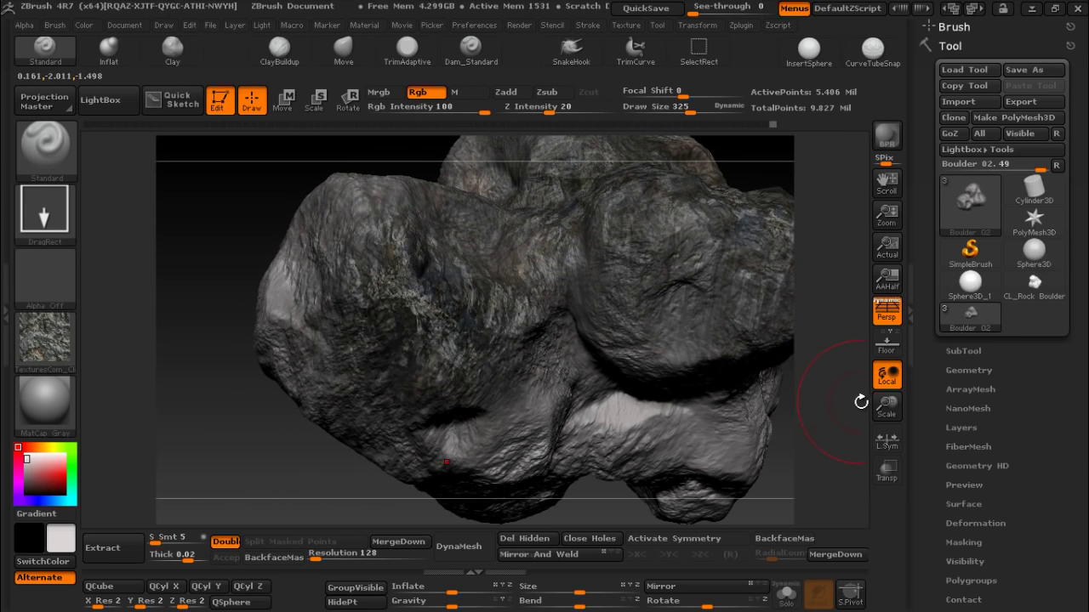
pyautogui.moveTo(888, 407); pyautogui.dragTo(877, 425)
pyautogui.moveTo(555, 316)
pyautogui.mouseDown()
pyautogui.moveTo(590, 373)
pyautogui.moveTo(627, 352)
pyautogui.mouseUp()
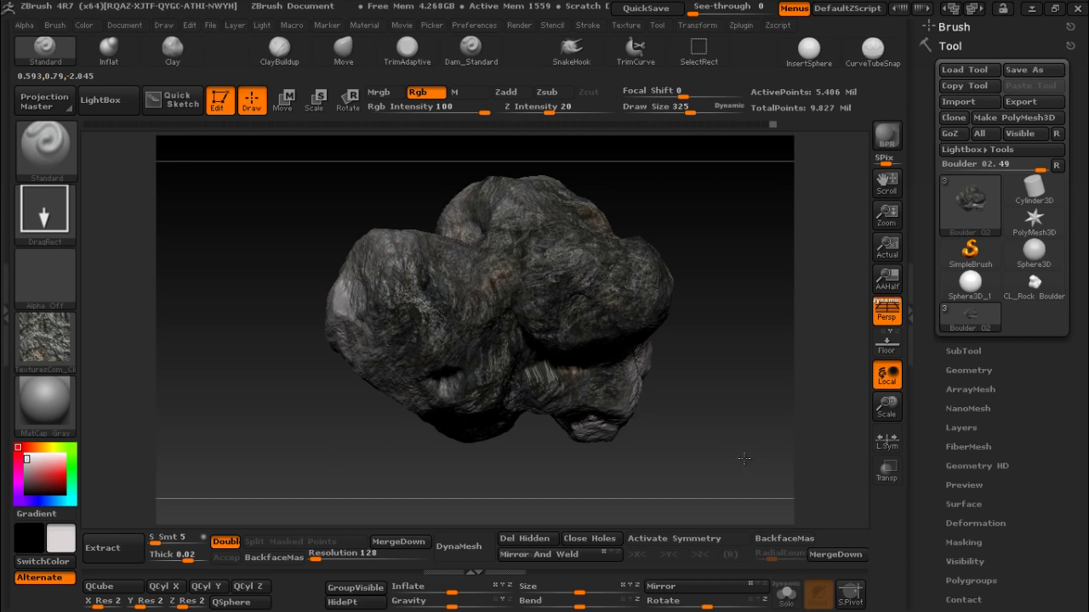
pyautogui.moveTo(605, 387); pyautogui.dragTo(595, 426)
pyautogui.moveTo(728, 410); pyautogui.dragTo(528, 366)
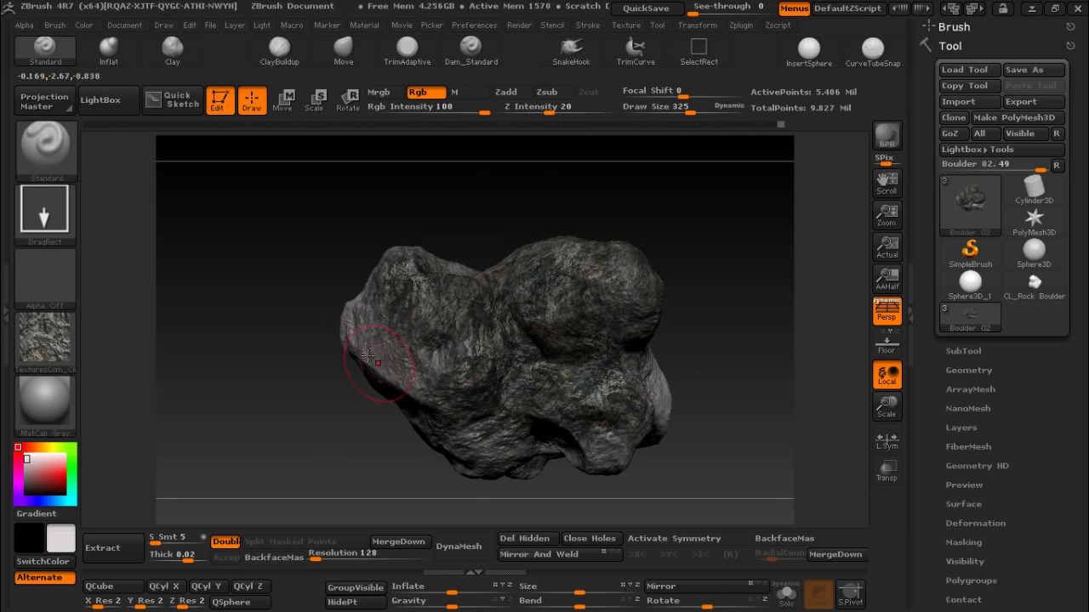
pyautogui.moveTo(366, 348); pyautogui.dragTo(434, 374)
pyautogui.moveTo(408, 297); pyautogui.dragTo(570, 441)
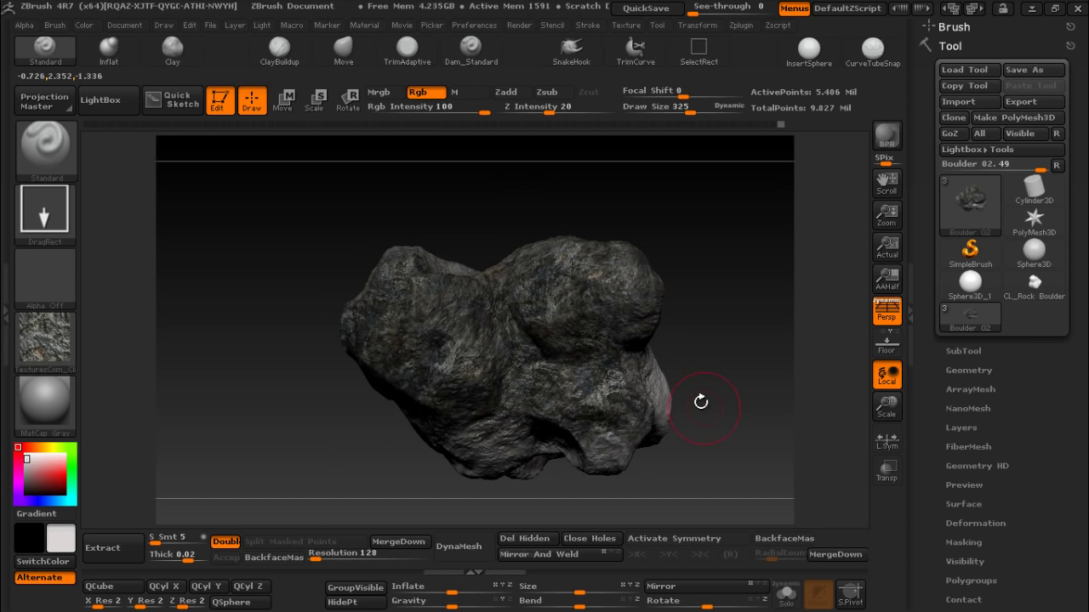
# - Paint the top and remaining centre-left areas, then orbit to check paint coverage
pyautogui.moveTo(700, 397); pyautogui.dragTo(578, 328)
pyautogui.moveTo(595, 272); pyautogui.dragTo(562, 434)
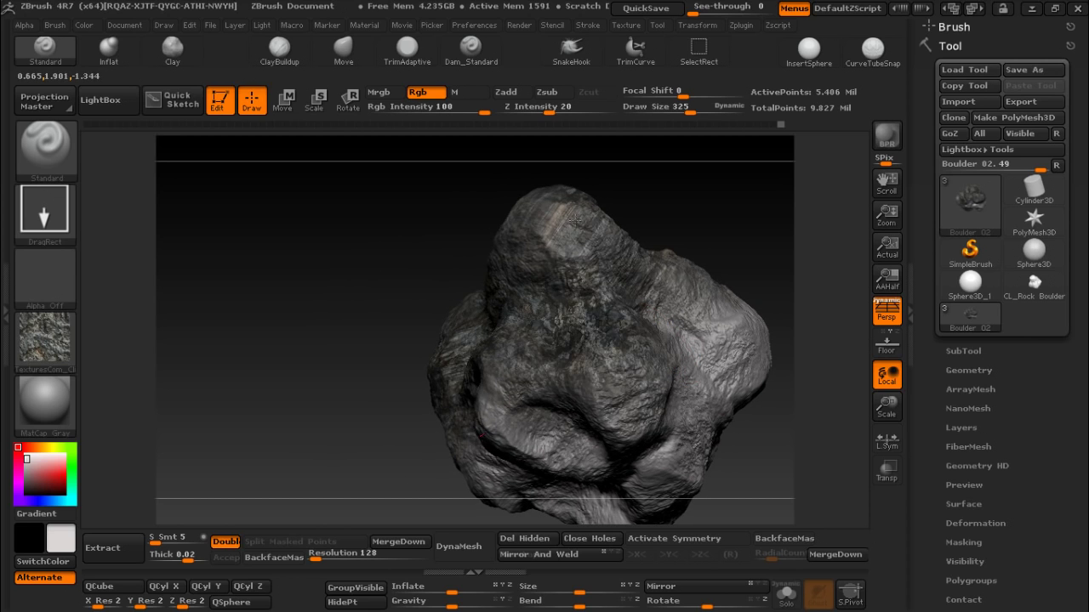
pyautogui.moveTo(697, 255)
pyautogui.mouseDown()
pyautogui.moveTo(544, 221)
pyautogui.moveTo(630, 204)
pyautogui.mouseUp()
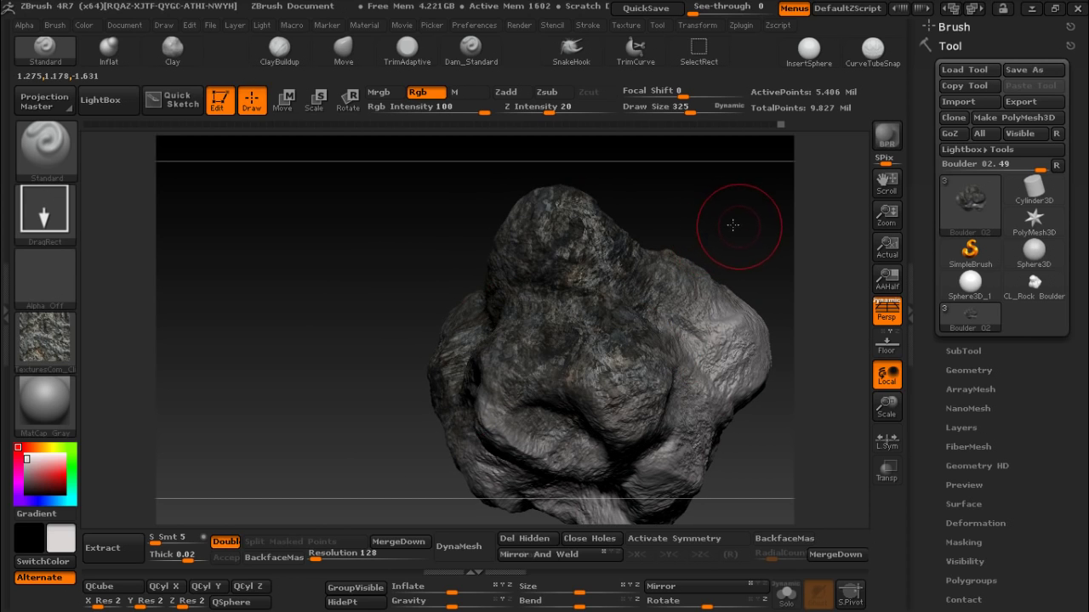
pyautogui.moveTo(733, 226)
pyautogui.mouseDown()
pyautogui.moveTo(627, 182)
pyautogui.moveTo(654, 224)
pyautogui.moveTo(599, 350)
pyautogui.moveTo(494, 255)
pyautogui.mouseUp()
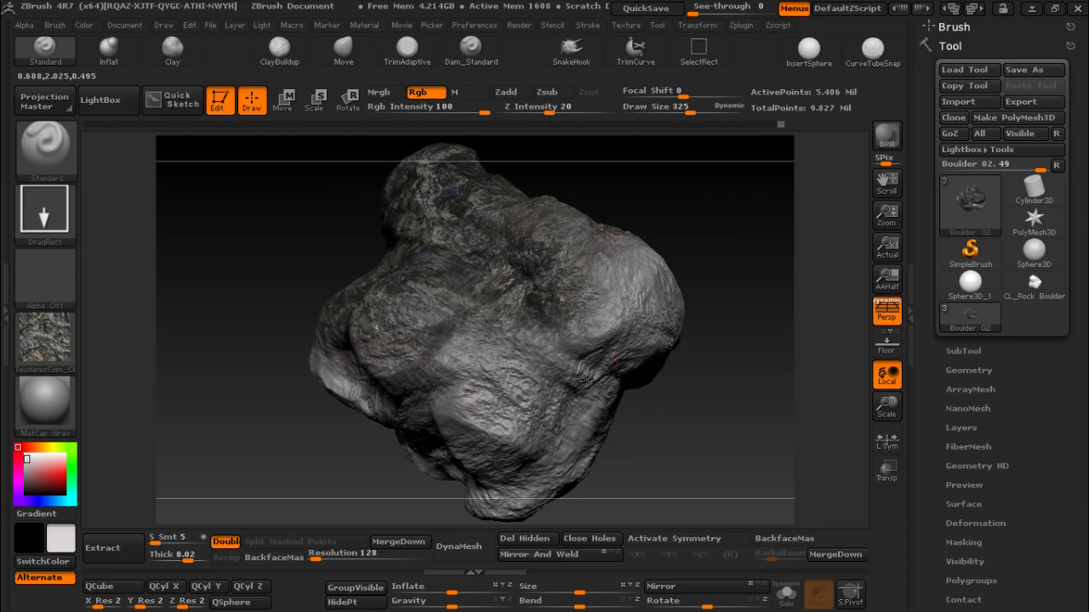
pyautogui.moveTo(596, 221); pyautogui.dragTo(408, 383)
pyautogui.moveTo(383, 340); pyautogui.dragTo(624, 302)
pyautogui.moveTo(698, 306)
pyautogui.mouseDown()
pyautogui.moveTo(596, 357)
pyautogui.moveTo(350, 270)
pyautogui.moveTo(291, 405)
pyautogui.moveTo(504, 485)
pyautogui.mouseUp()
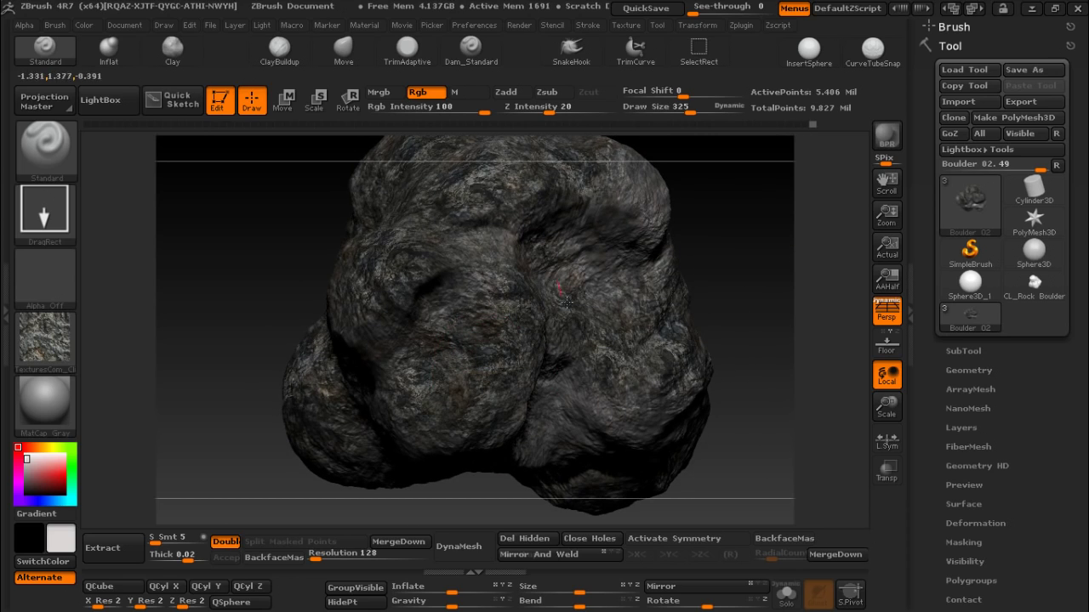
pyautogui.moveTo(687, 231)
pyautogui.mouseDown()
pyautogui.moveTo(749, 400)
pyautogui.moveTo(315, 414)
pyautogui.mouseUp()
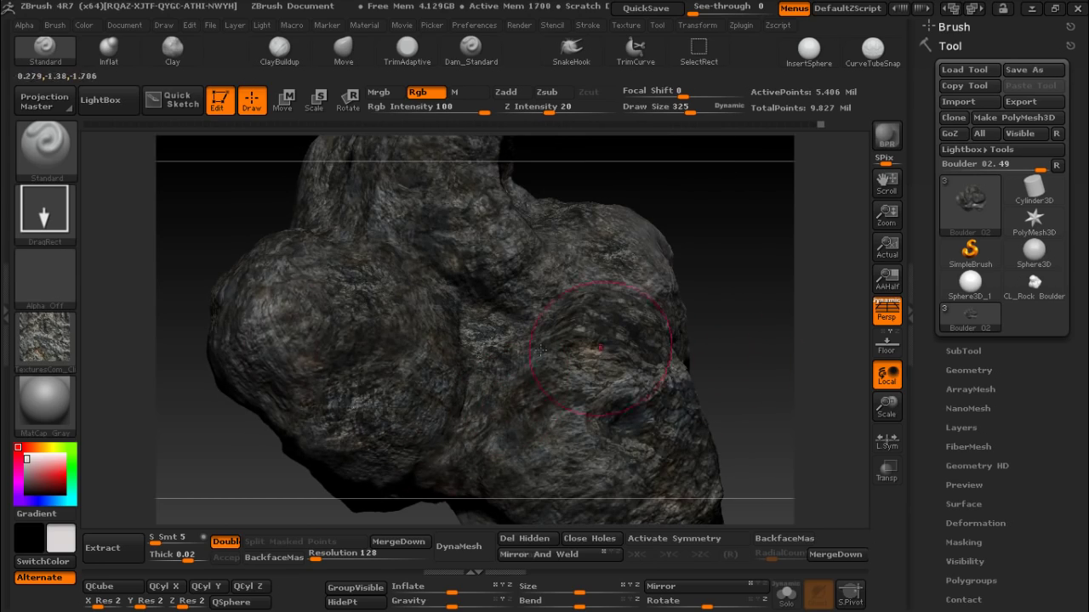
pyautogui.moveTo(596, 328)
pyautogui.mouseDown()
pyautogui.moveTo(585, 318)
pyautogui.moveTo(632, 335)
pyautogui.moveTo(757, 301)
pyautogui.moveTo(510, 371)
pyautogui.moveTo(595, 328)
pyautogui.moveTo(506, 323)
pyautogui.moveTo(641, 294)
pyautogui.mouseUp()
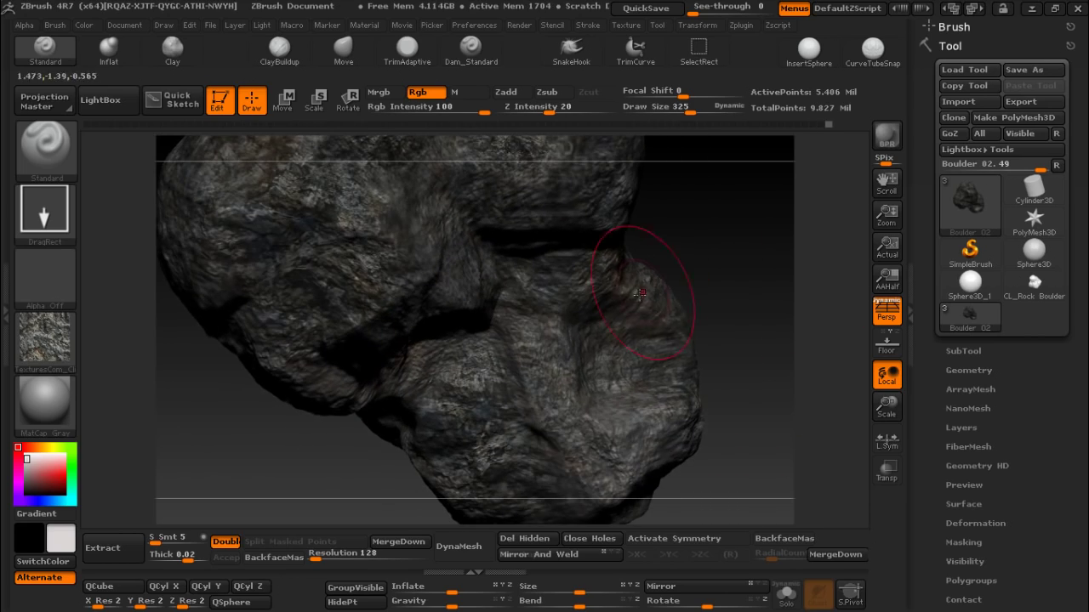
pyautogui.moveTo(483, 428)
pyautogui.mouseDown()
pyautogui.moveTo(703, 352)
pyautogui.moveTo(841, 426)
pyautogui.moveTo(693, 352)
pyautogui.moveTo(510, 318)
pyautogui.moveTo(316, 301)
pyautogui.moveTo(716, 327)
pyautogui.moveTo(571, 295)
pyautogui.moveTo(493, 233)
pyautogui.moveTo(627, 275)
pyautogui.moveTo(717, 268)
pyautogui.moveTo(695, 216)
pyautogui.moveTo(352, 313)
pyautogui.moveTo(544, 364)
pyautogui.mouseUp()
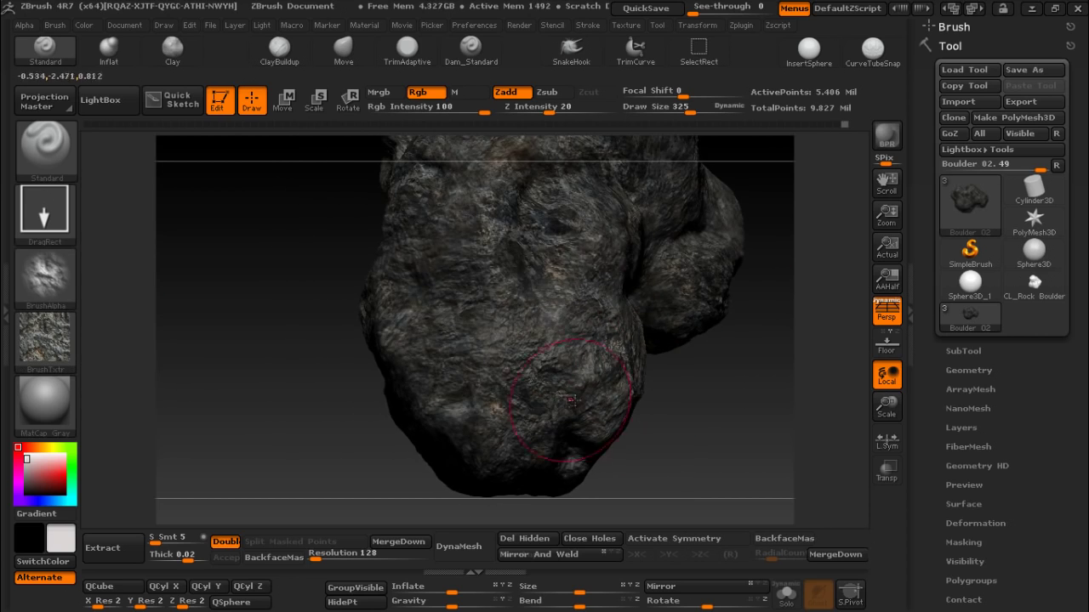
pyautogui.moveTo(571, 400)
pyautogui.mouseDown()
pyautogui.moveTo(791, 231)
pyautogui.moveTo(586, 275)
pyautogui.moveTo(697, 411)
pyautogui.mouseUp()
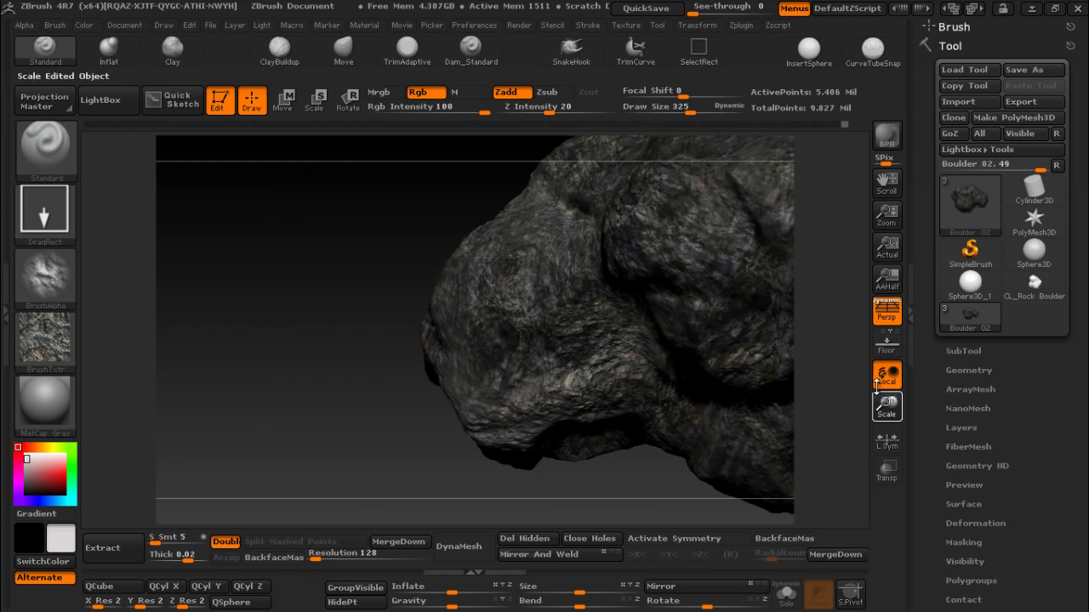
# - Set a rock image as the brush alpha and import a second rock photo as texture
pyautogui.press('f')
pyautogui.click(44, 279)
pyautogui.click(384, 290)
pyautogui.click(44, 341)
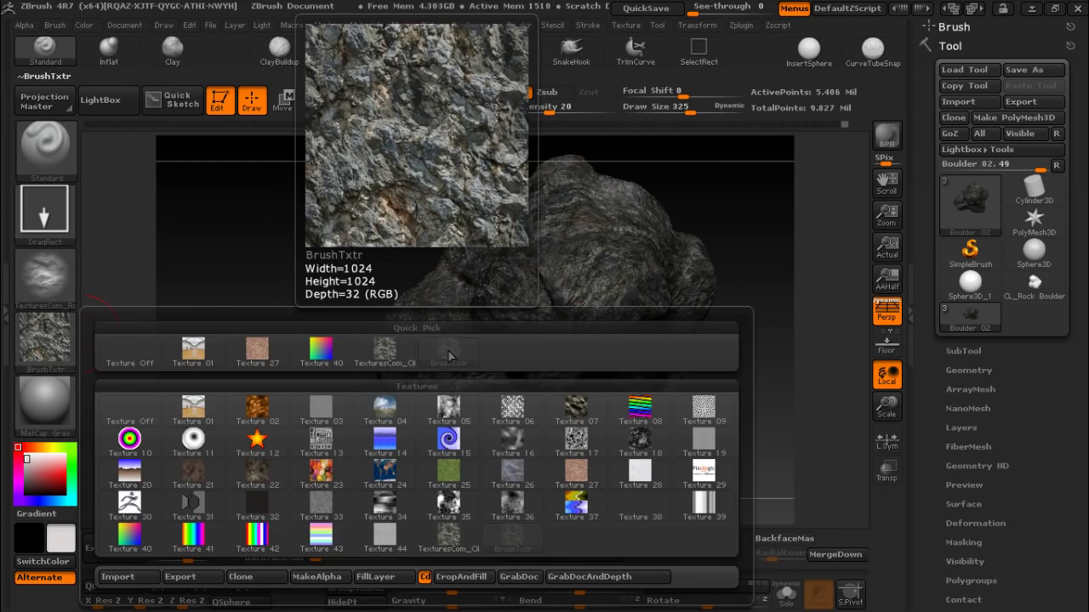
pyautogui.click(117, 576)
pyautogui.doubleClick(595, 242)
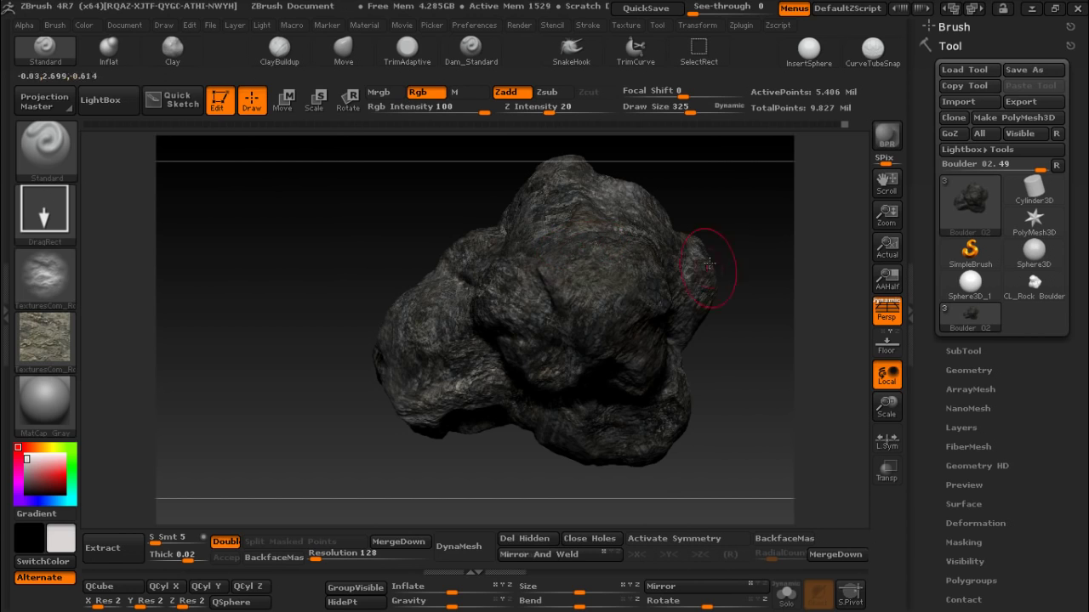
# - Turn the brush alpha back off while orbiting around the boulder
pyautogui.moveTo(709, 264)
pyautogui.mouseDown()
pyautogui.moveTo(632, 207)
pyautogui.moveTo(632, 182)
pyautogui.moveTo(615, 316)
pyautogui.moveTo(586, 279)
pyautogui.mouseUp()
pyautogui.keyDown('alt'); pyautogui.moveTo(658, 318); pyautogui.dragTo(513, 271); pyautogui.keyUp('alt')
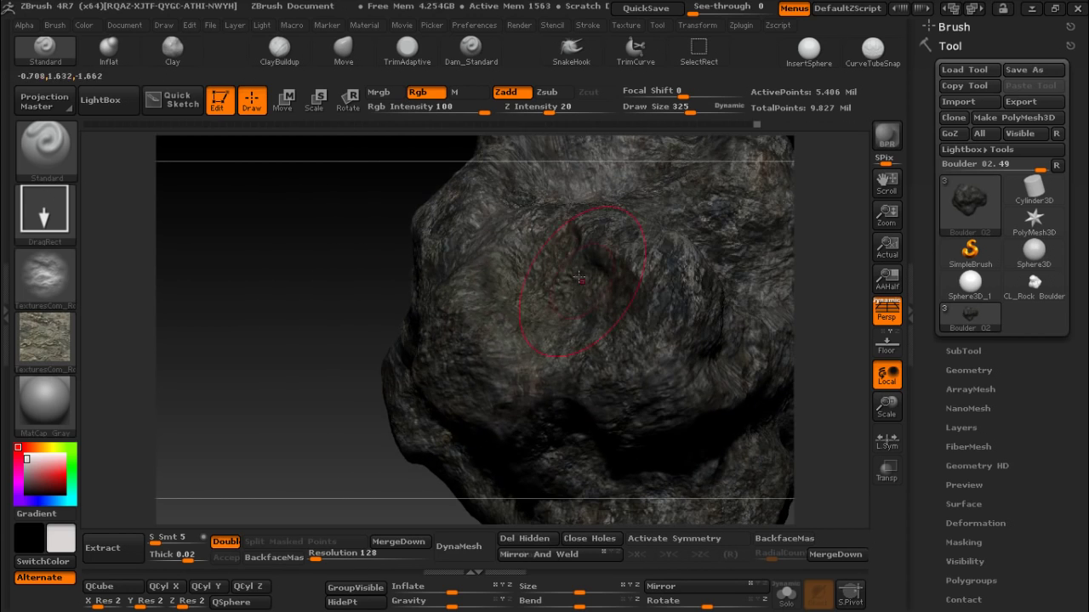
pyautogui.moveTo(578, 277); pyautogui.dragTo(364, 206)
pyautogui.moveTo(734, 316); pyautogui.dragTo(541, 231)
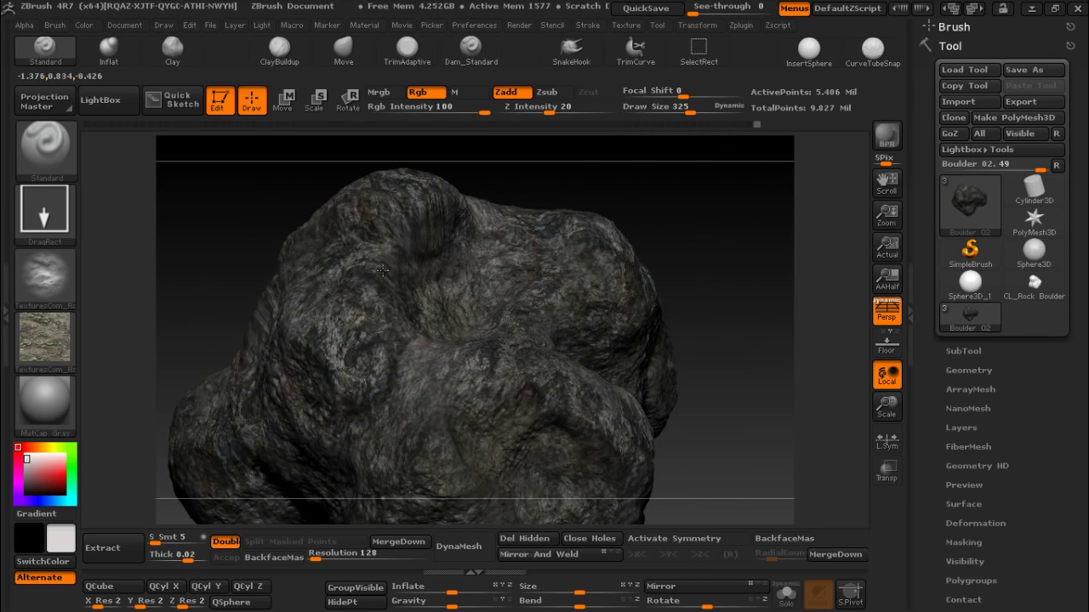
pyautogui.moveTo(382, 271); pyautogui.dragTo(681, 298)
pyautogui.click(44, 276)
pyautogui.click(122, 292)
# - Shrink the boulder slightly in view and tilt its top toward the viewer
pyautogui.moveTo(404, 343); pyautogui.dragTo(732, 401)
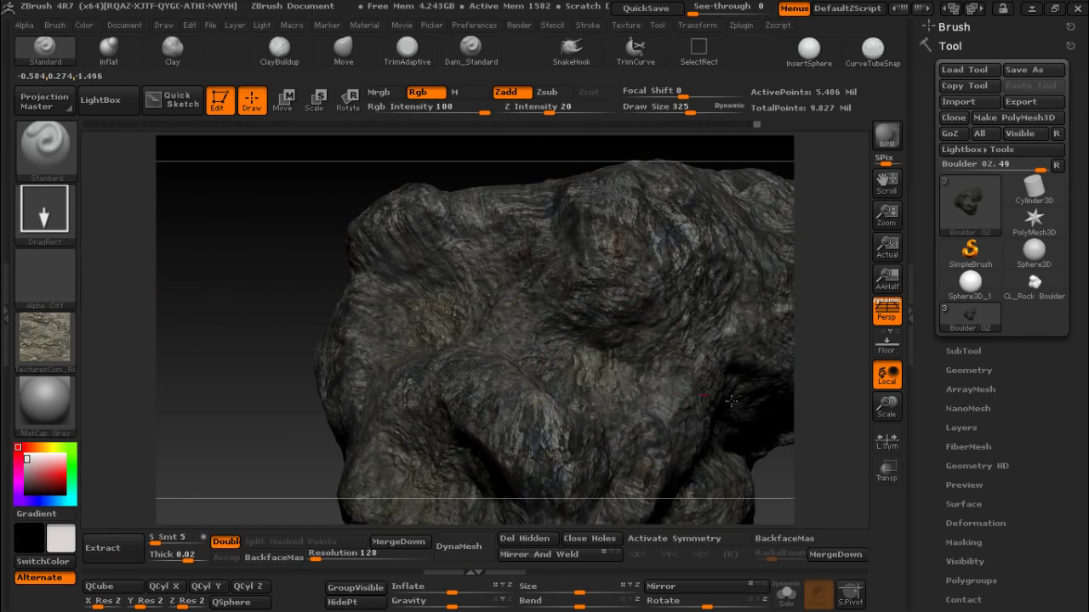
pyautogui.moveTo(741, 365); pyautogui.dragTo(529, 331)
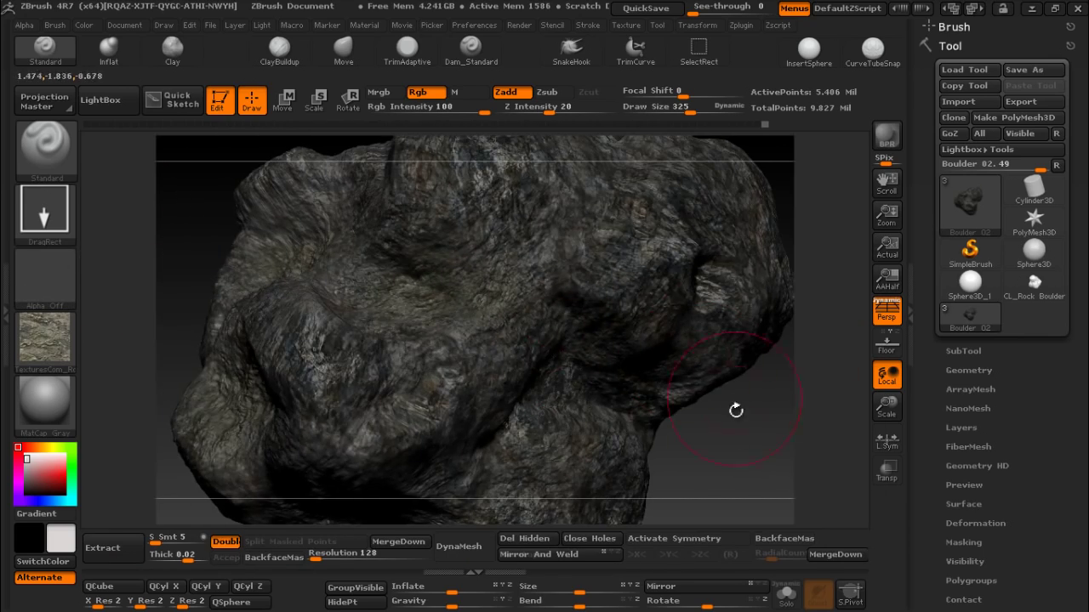
pyautogui.moveTo(722, 435)
pyautogui.mouseDown()
pyautogui.moveTo(673, 389)
pyautogui.moveTo(564, 438)
pyautogui.moveTo(700, 388)
pyautogui.moveTo(737, 428)
pyautogui.moveTo(676, 272)
pyautogui.moveTo(620, 315)
pyautogui.mouseUp()
pyautogui.press('f')
pyautogui.moveTo(887, 408)
pyautogui.mouseDown()
pyautogui.moveTo(825, 357)
pyautogui.moveTo(630, 273)
pyautogui.mouseUp()
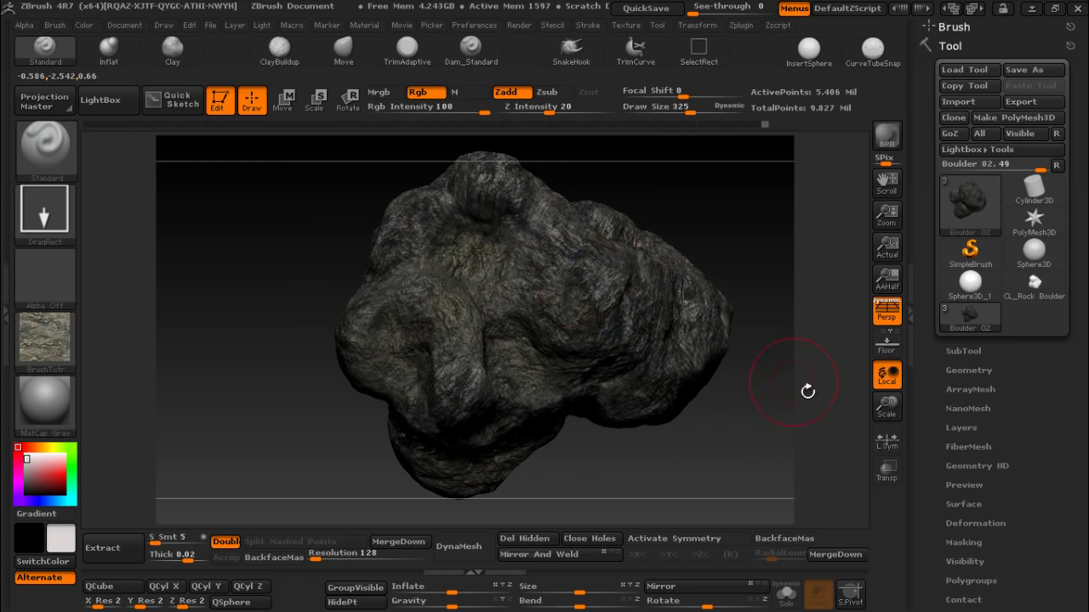
pyautogui.moveTo(886, 409); pyautogui.dragTo(747, 228)
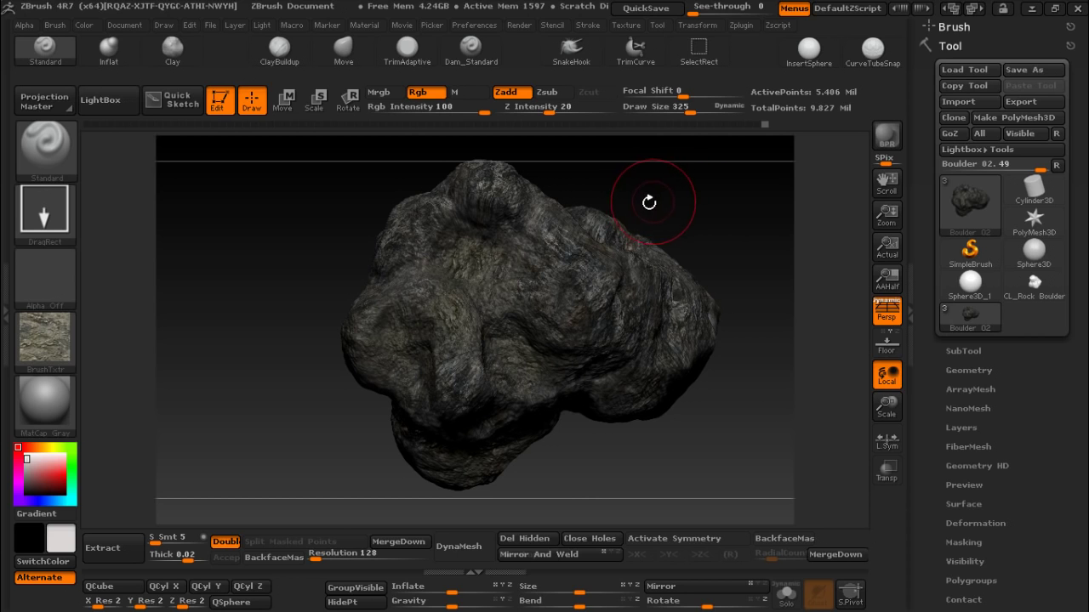
pyautogui.moveTo(712, 214); pyautogui.dragTo(712, 190)
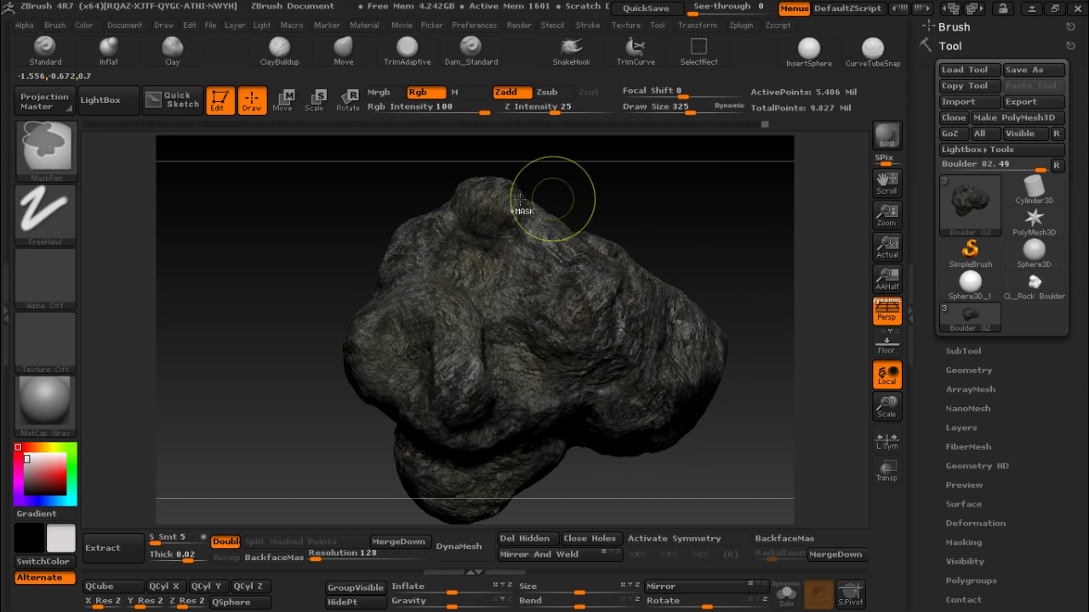
# - Choose the TexturesCom rock photo as the painting texture
pyautogui.keyDown('shift'); pyautogui.moveTo(547, 195); pyautogui.dragTo(498, 195); pyautogui.keyUp('shift')
pyautogui.click(44, 341)
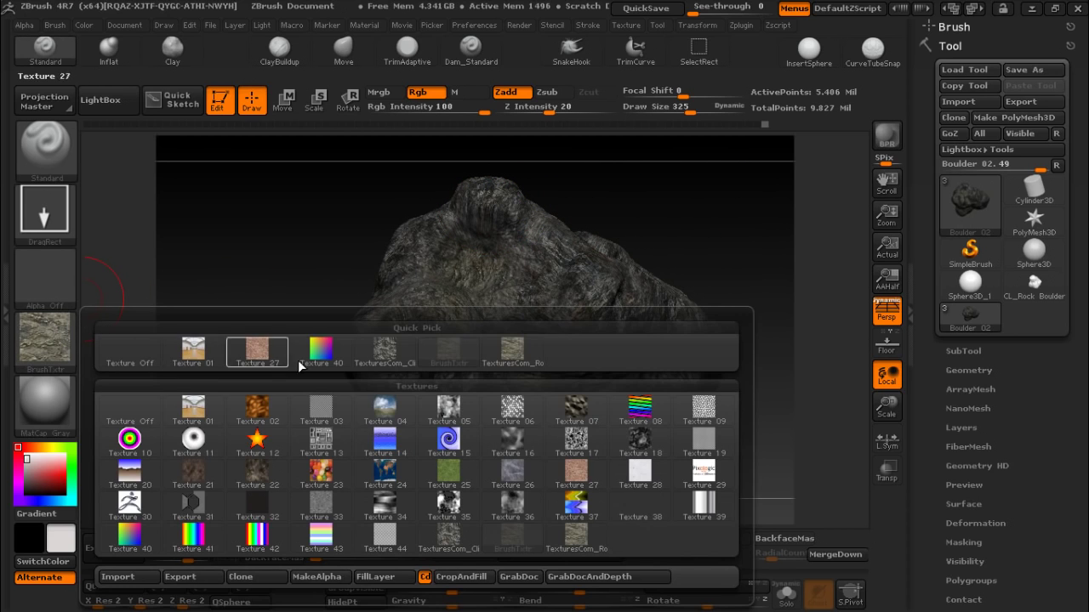
pyautogui.click(383, 349)
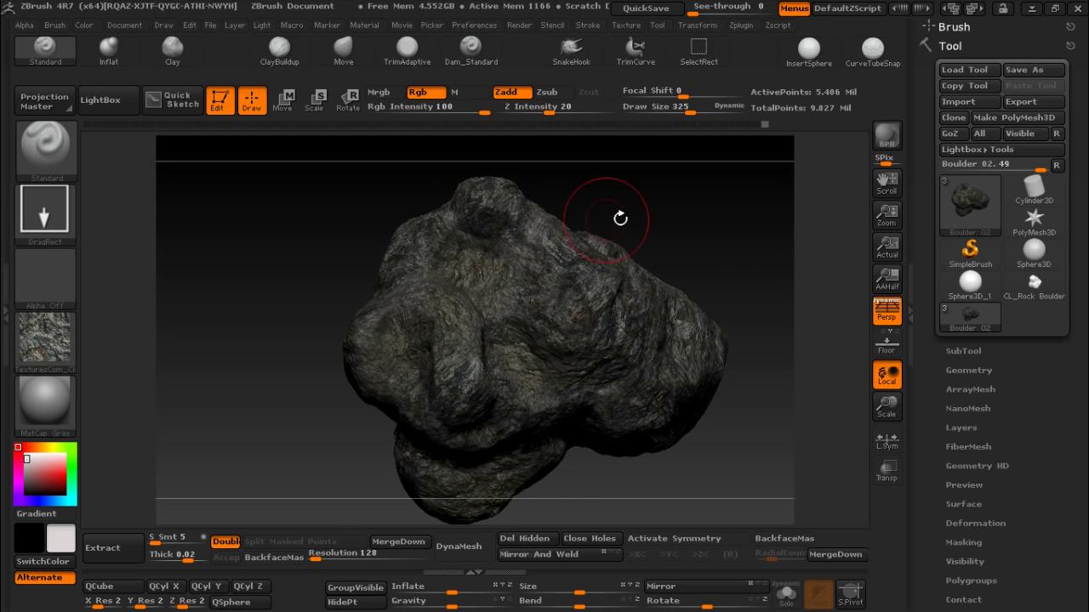
# - Rotate and fit the boulder in the canvas, then save it with Ctrl+S
pyautogui.moveTo(671, 215); pyautogui.dragTo(593, 226)
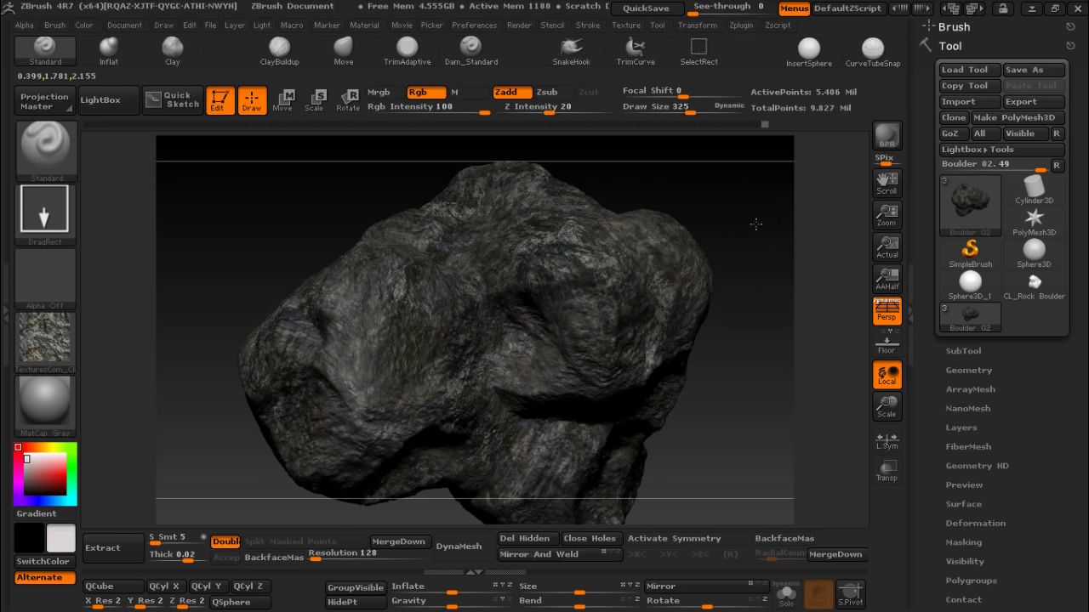
pyautogui.moveTo(758, 224); pyautogui.dragTo(808, 289)
pyautogui.moveTo(886, 402); pyautogui.dragTo(781, 360)
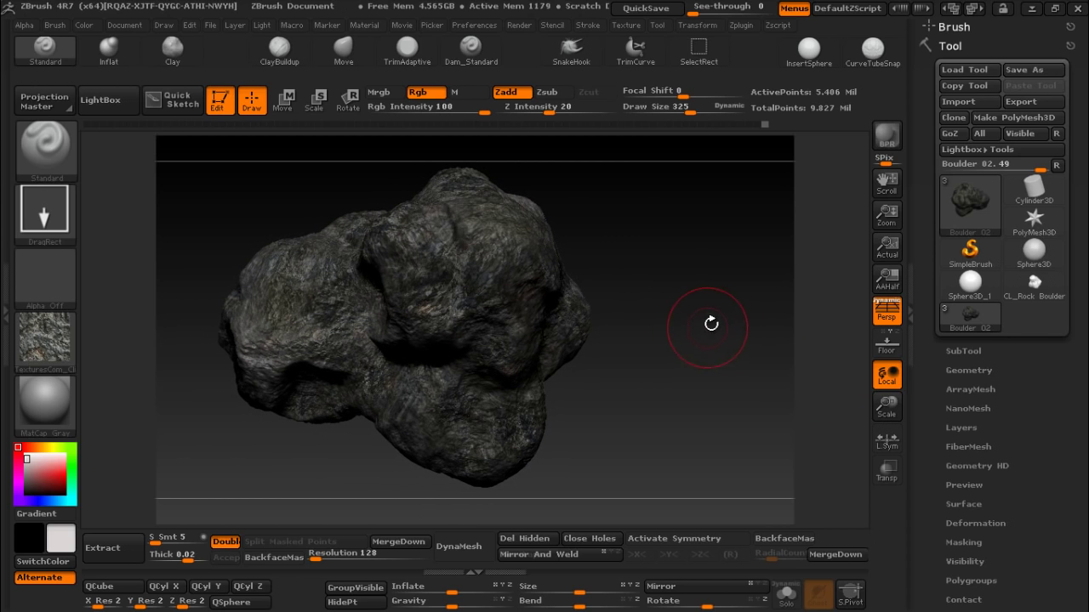
pyautogui.hotkey('ctrl', 's')
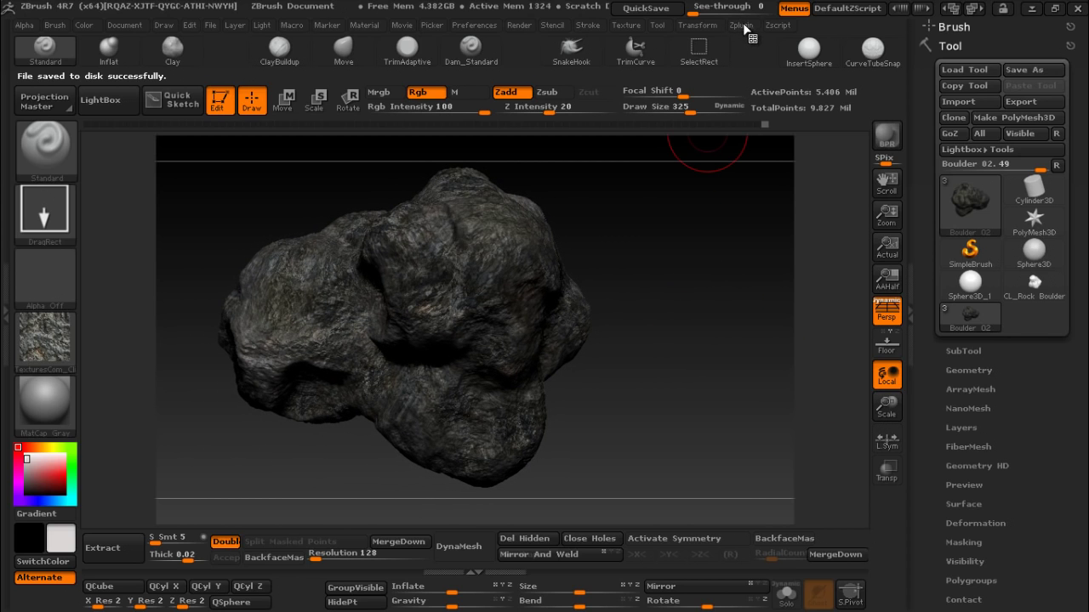
# - Dock the Zplugin palette in the left tray, collapse UV Master and expand Multi Map Exporter
pyautogui.click(740, 25)
pyautogui.click(4, 192)
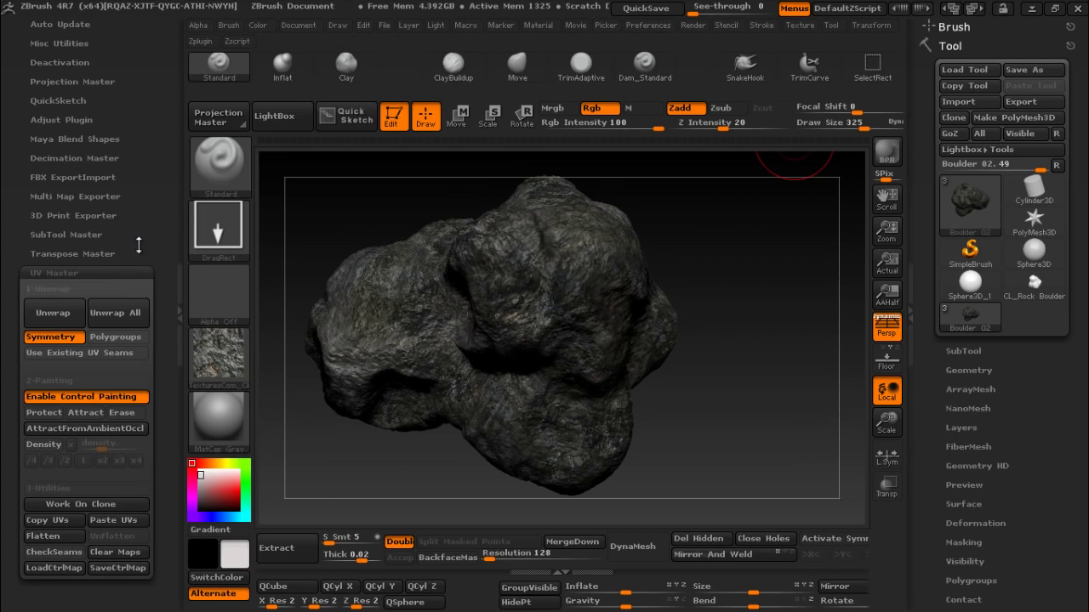
pyautogui.click(115, 269)
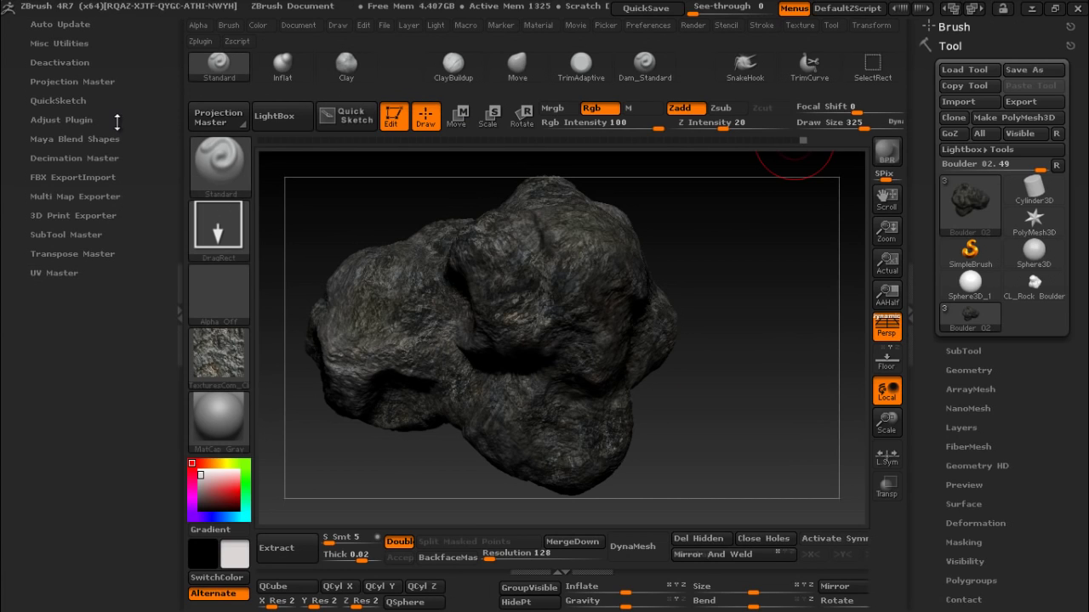
pyautogui.moveTo(117, 102); pyautogui.dragTo(125, 136)
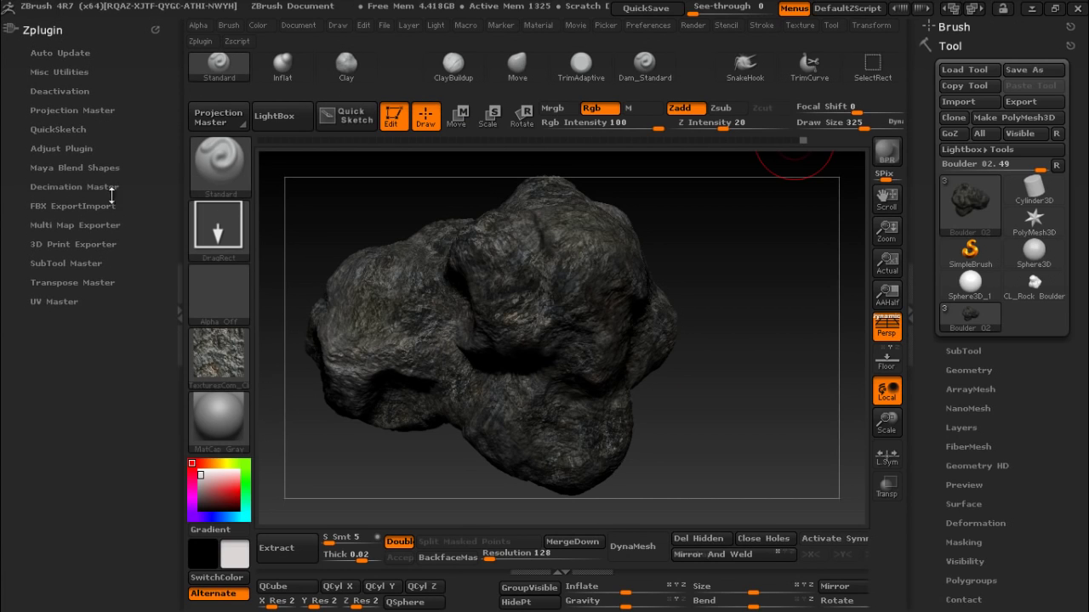
pyautogui.click(105, 225)
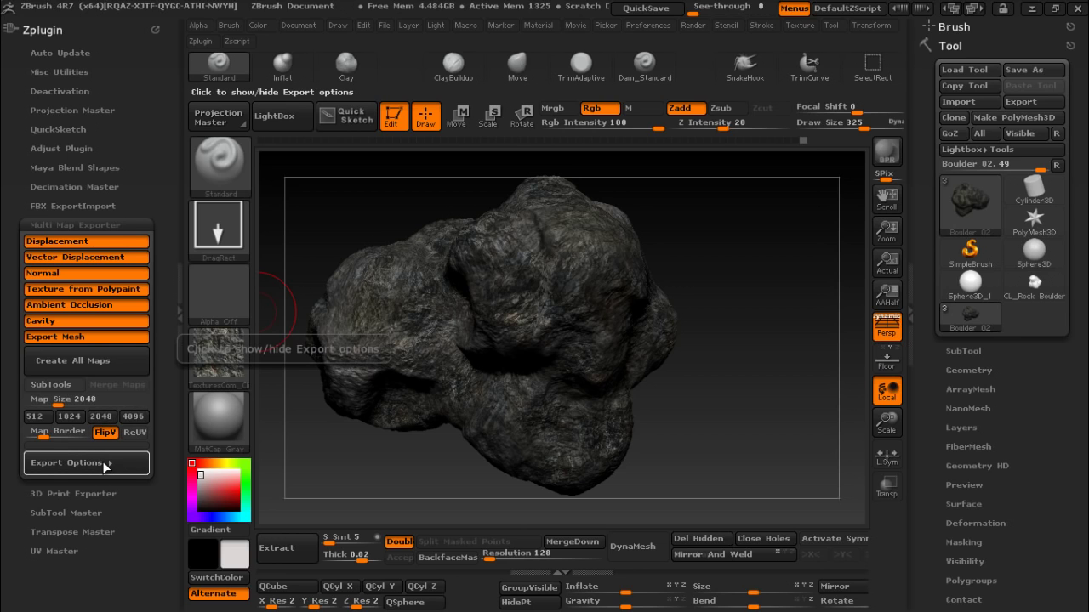
# - Show Export Options and set Displacement and Vector Displacement to bake from SubDiv level 1
pyautogui.click(108, 463)
pyautogui.moveTo(146, 487); pyautogui.dragTo(160, 390)
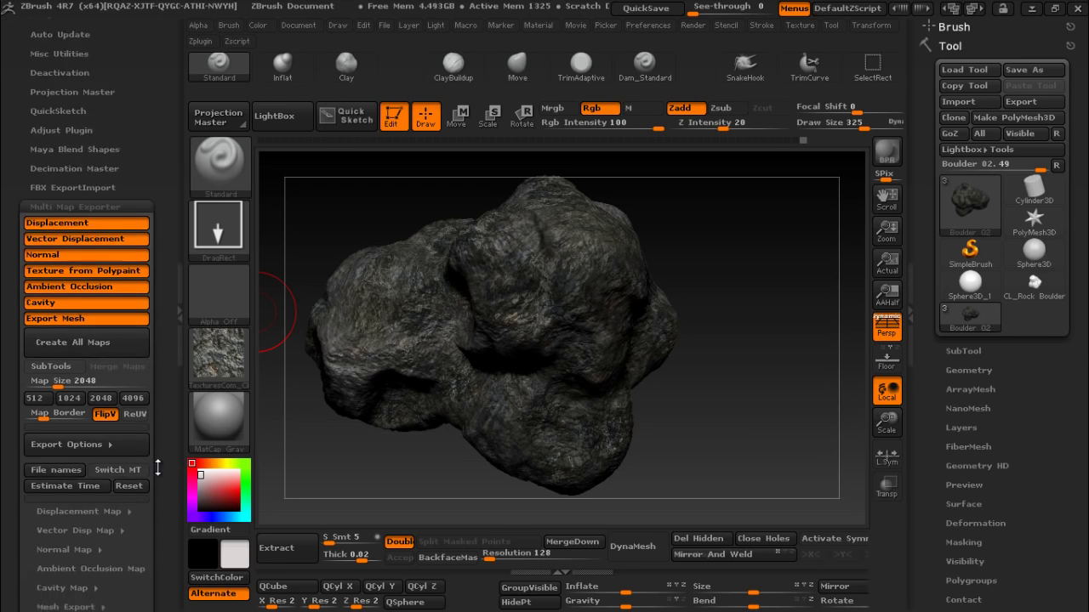
pyautogui.click(115, 301)
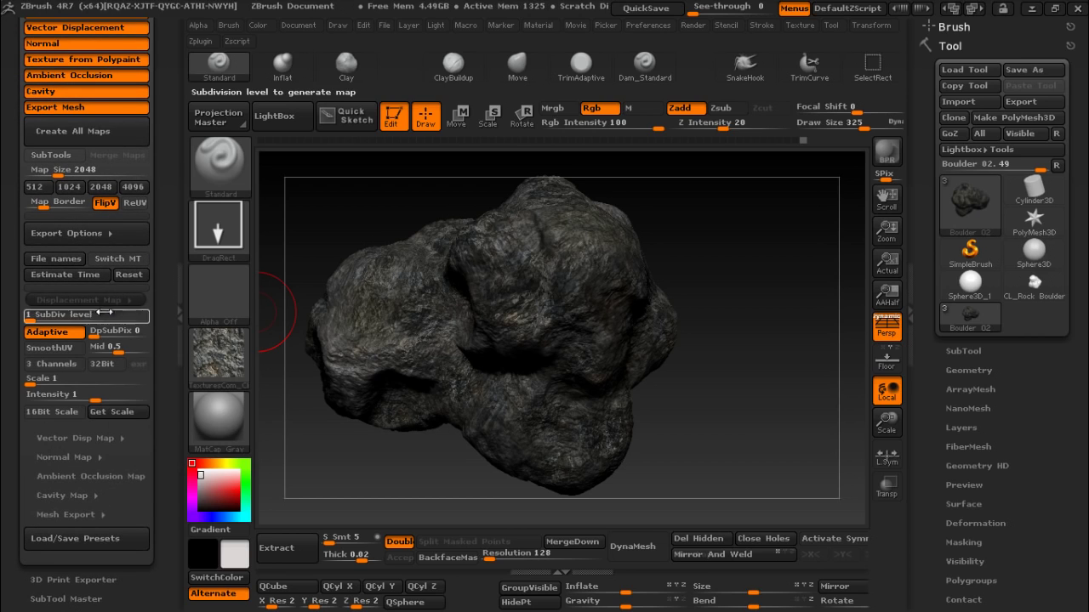
pyautogui.click(68, 315)
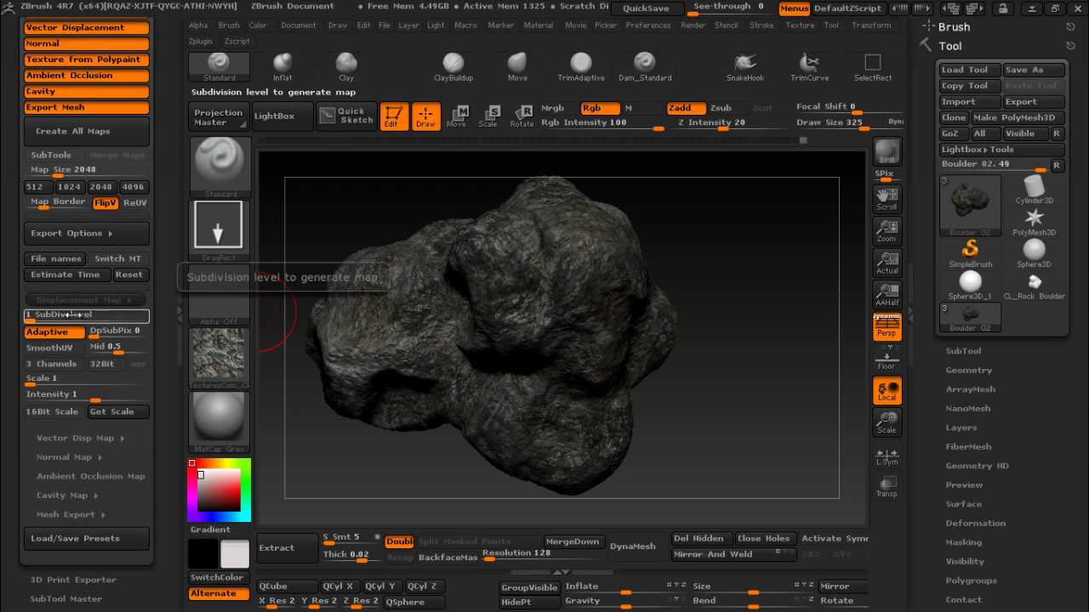
pyautogui.click(103, 438)
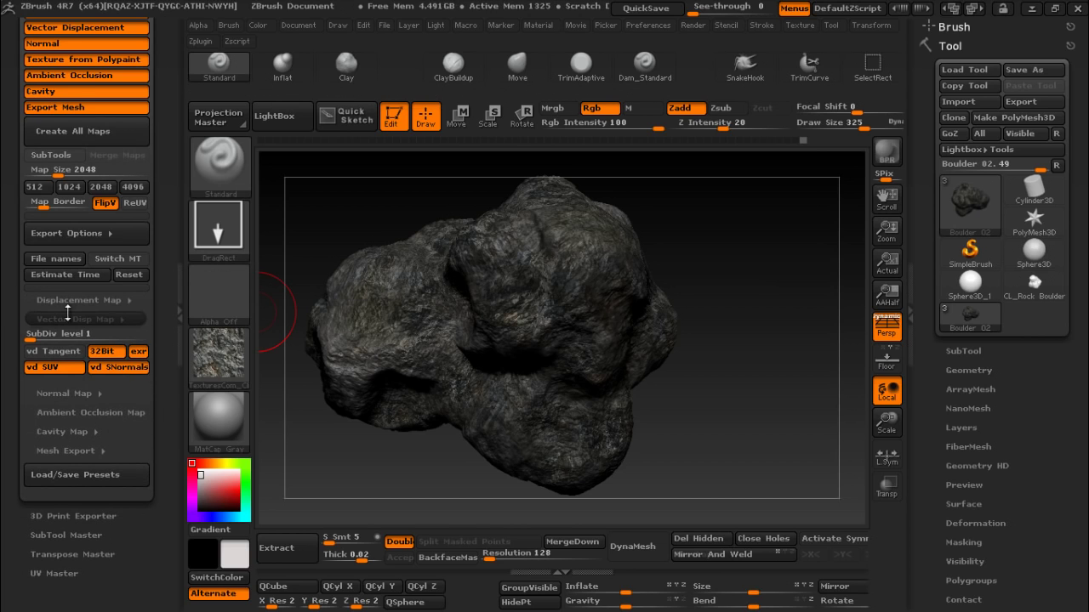
pyautogui.click(139, 334)
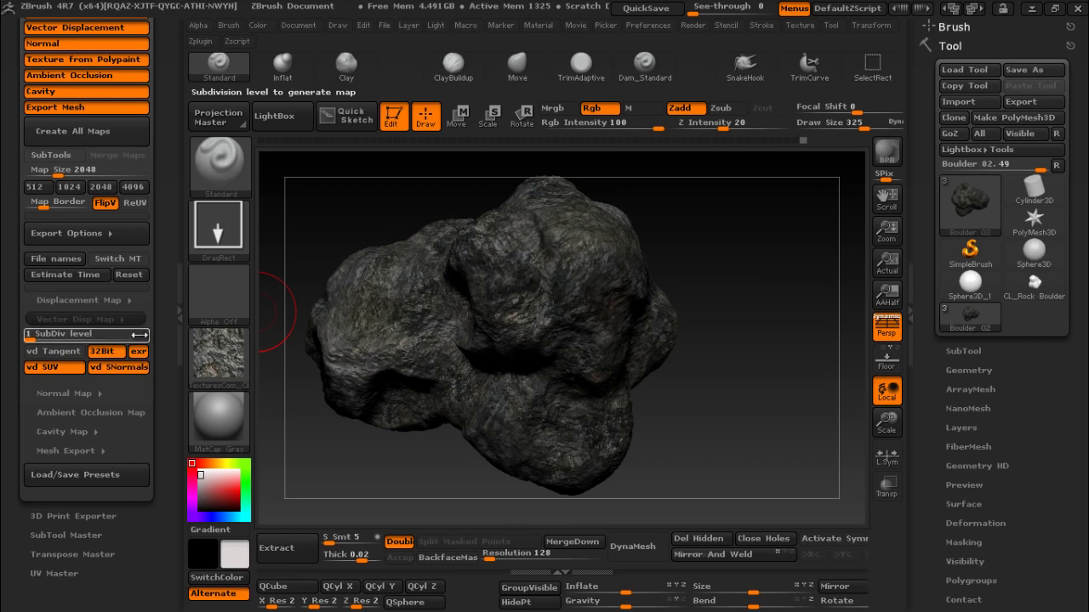
# - Review Normal, Ambient Occlusion, Cavity and Mesh Export settings and drop the boulder to its lowest subdivision
pyautogui.click(109, 391)
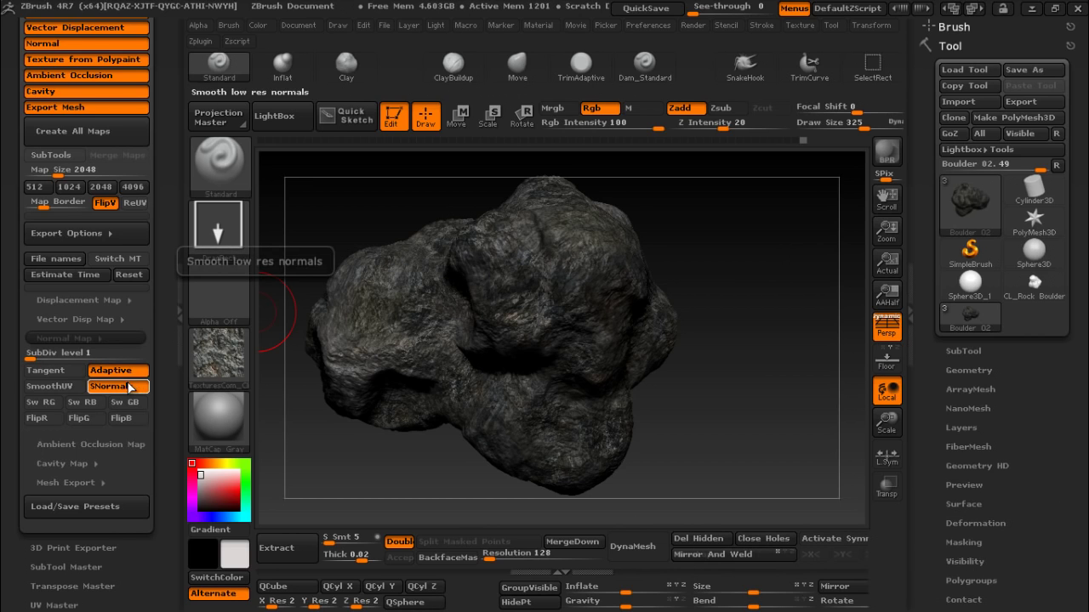
pyautogui.click(124, 444)
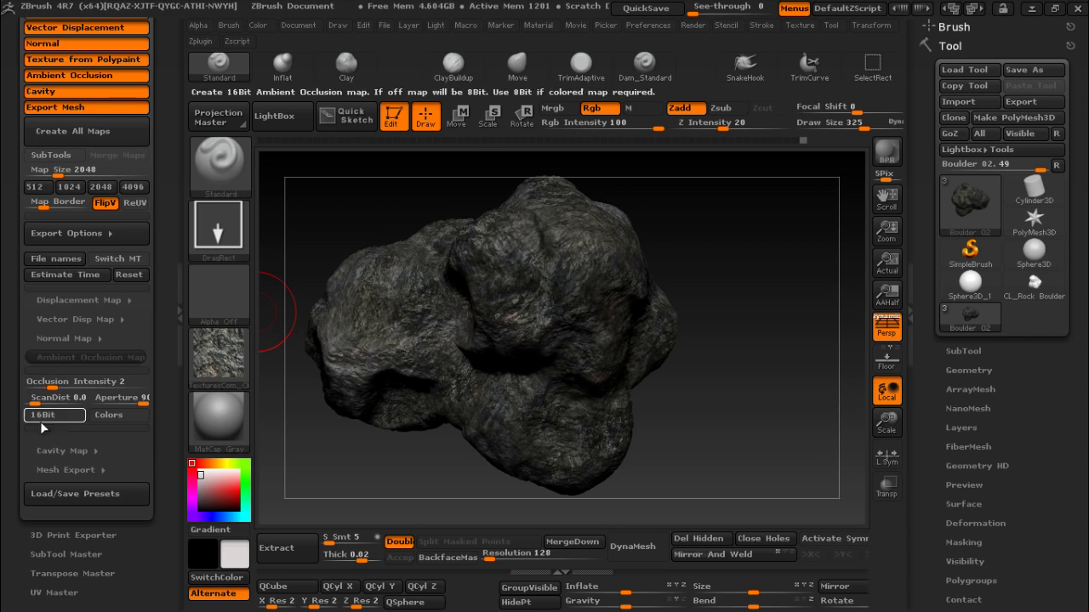
pyautogui.click(92, 448)
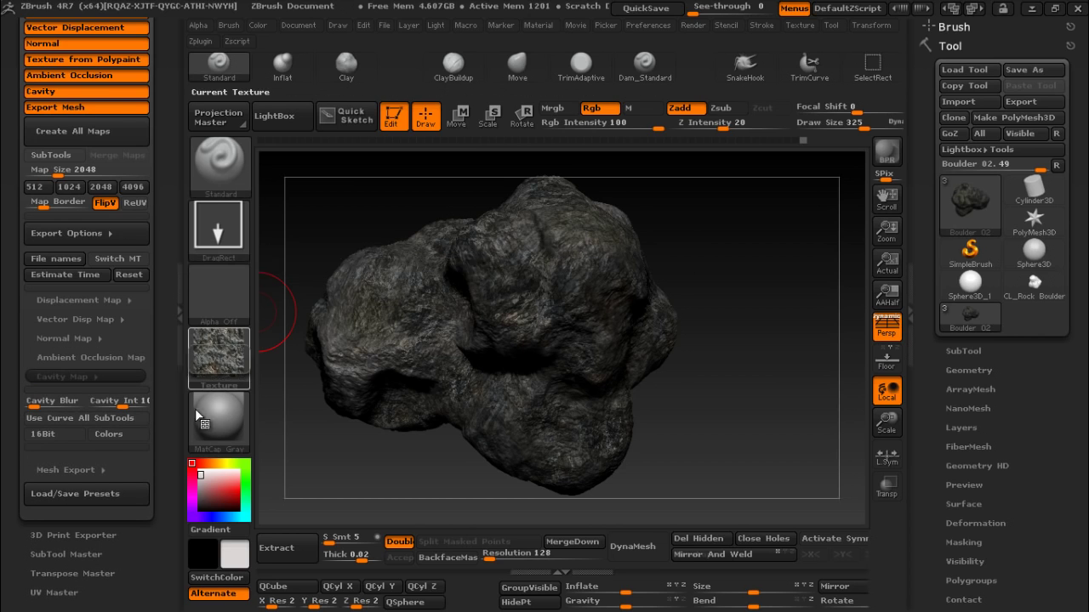
pyautogui.click(110, 470)
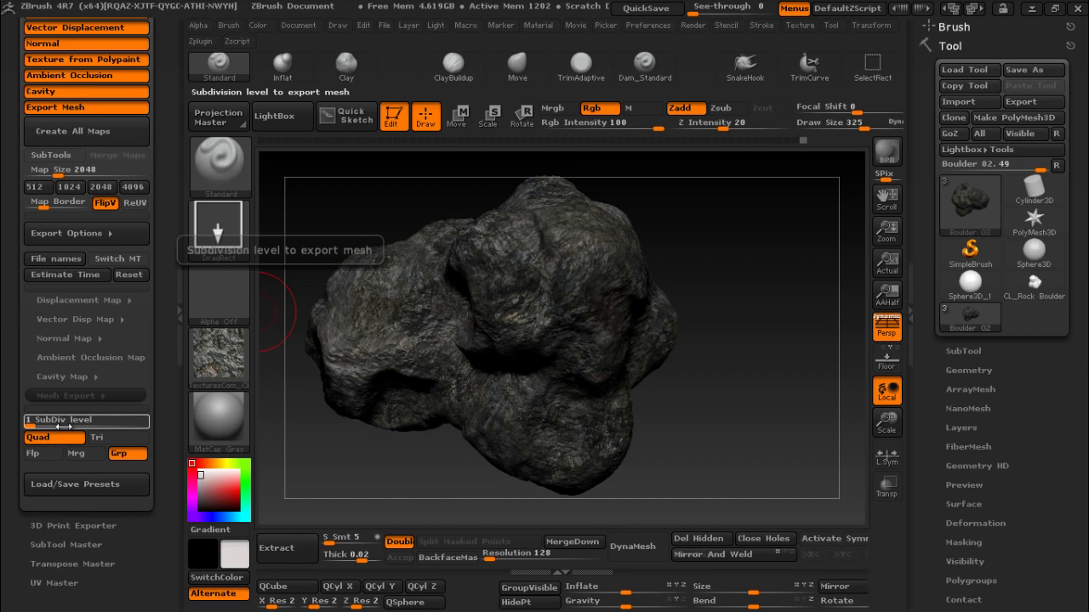
pyautogui.click(969, 368)
# - Raise the boulder to subdivision level 7 and run Create All Maps in Multi Map Exporter
pyautogui.moveTo(969, 361); pyautogui.dragTo(969, 128)
pyautogui.moveTo(995, 168); pyautogui.dragTo(943, 167)
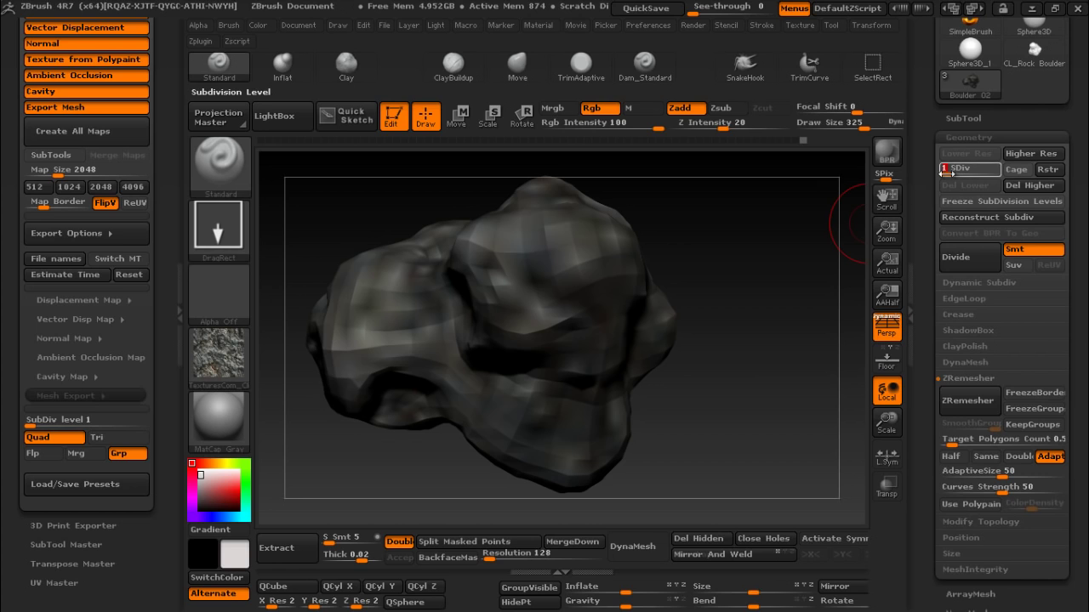
pyautogui.moveTo(946, 169); pyautogui.dragTo(1004, 175)
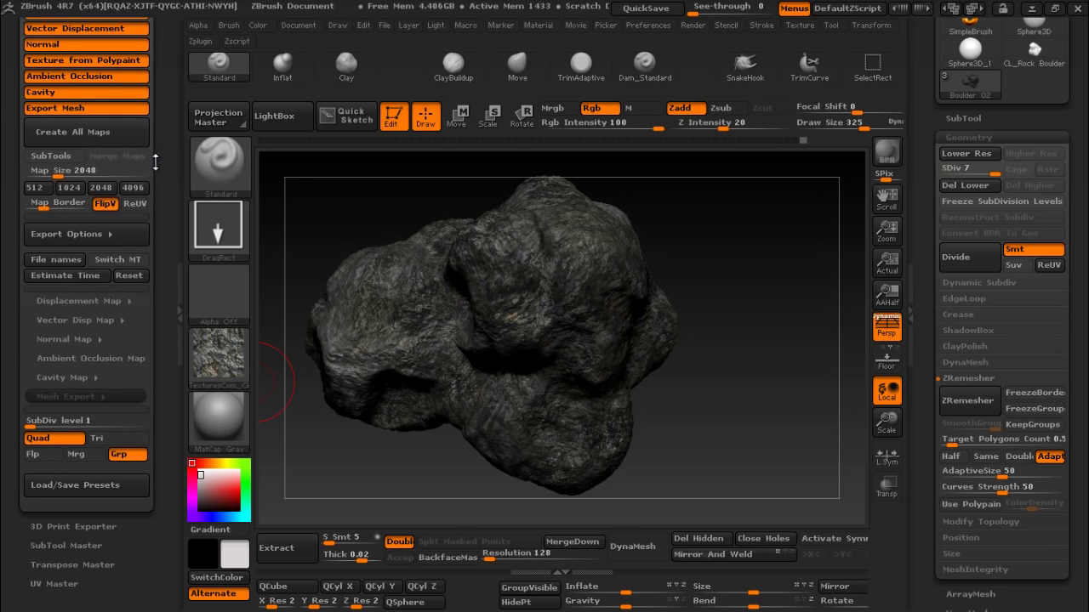
pyautogui.scroll(5, 102, 255)
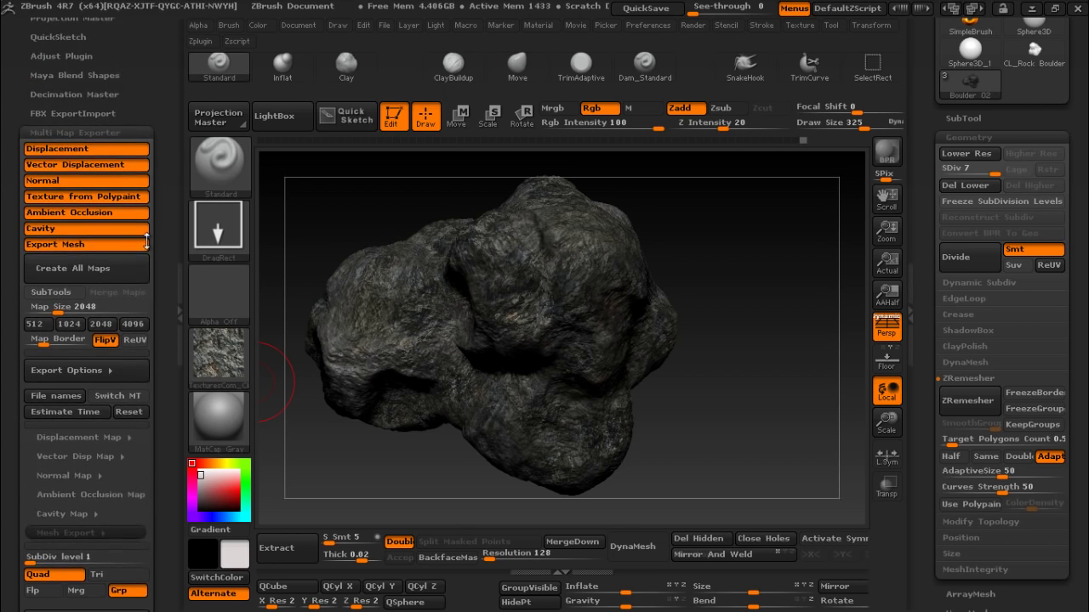
pyautogui.click(123, 285)
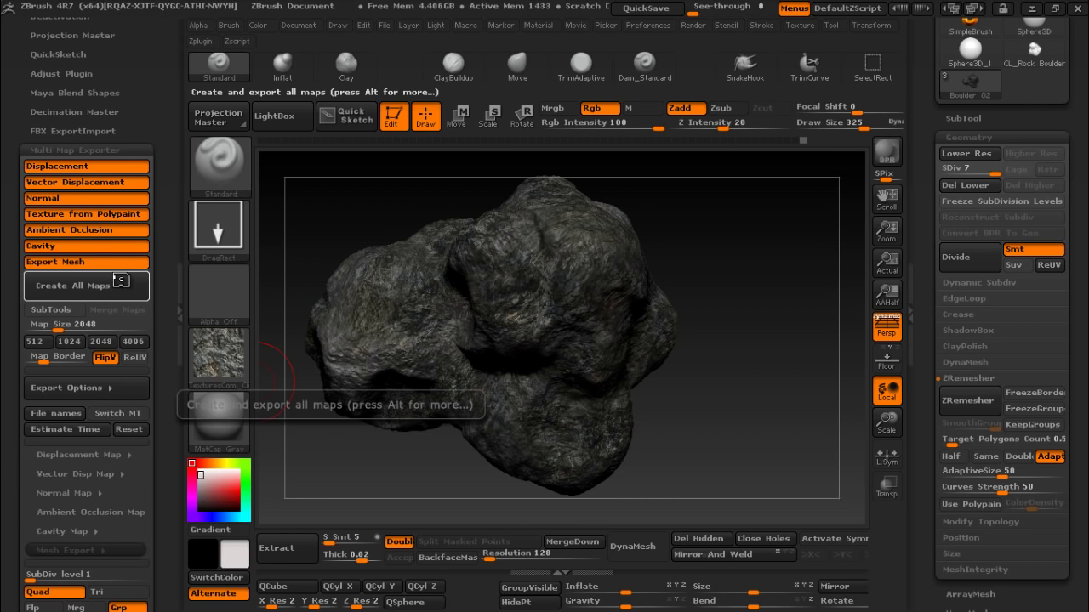